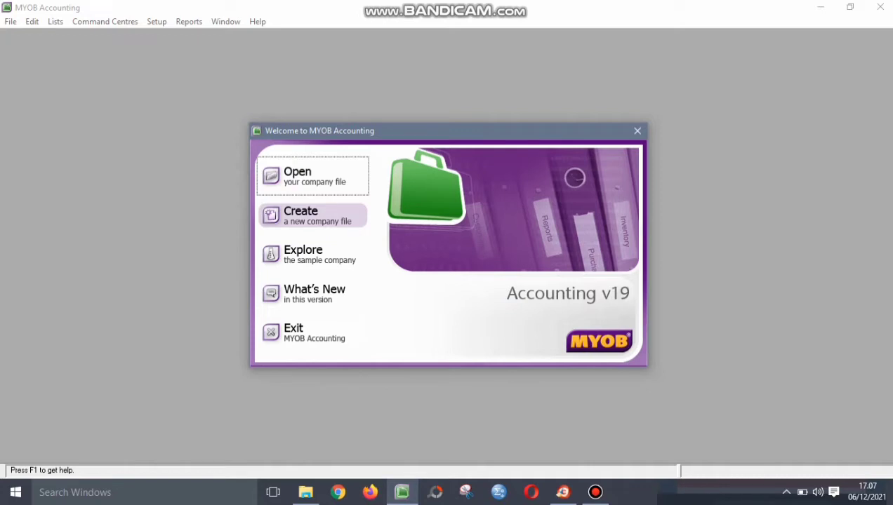
- Start a new company file and enter the beauty salon's company name and street address
left_click(314, 216)
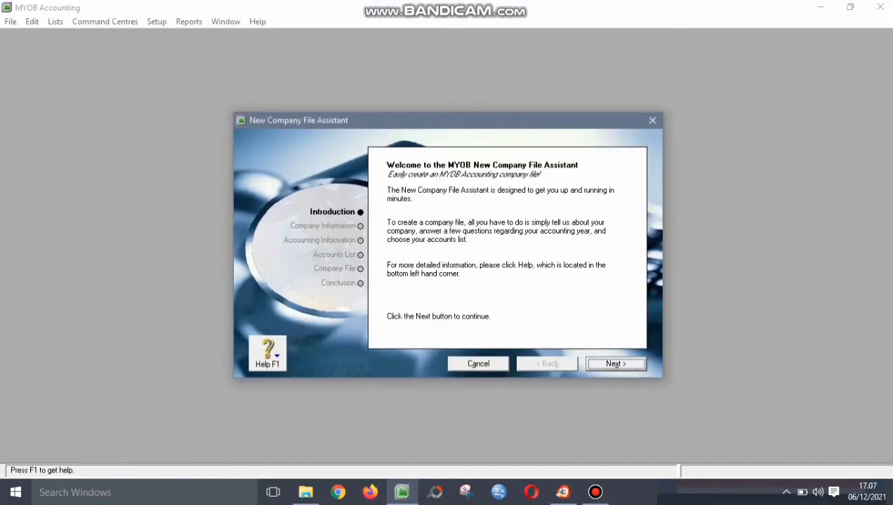
left_click(615, 365)
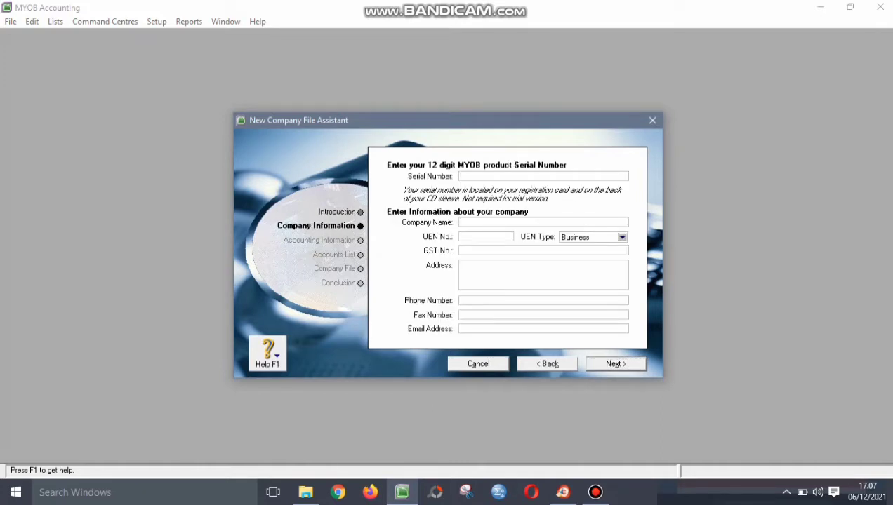
type("BEAUTY SALON (GILANG NU")
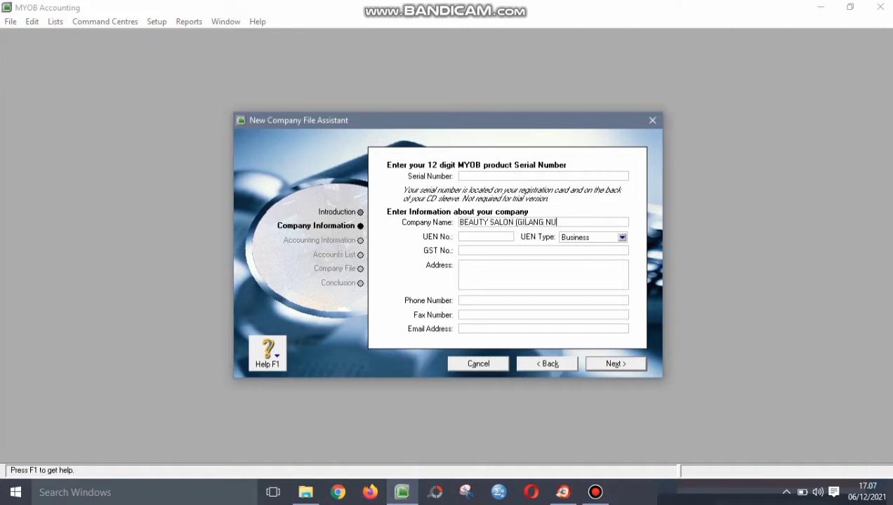
type("R)")
left_click(463, 266)
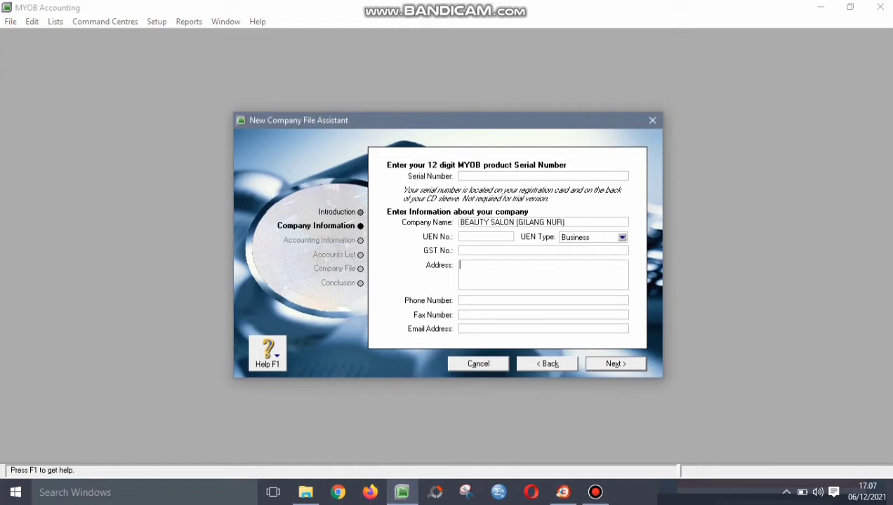
type("JL. S. PARMAN BANJARNEGARA")
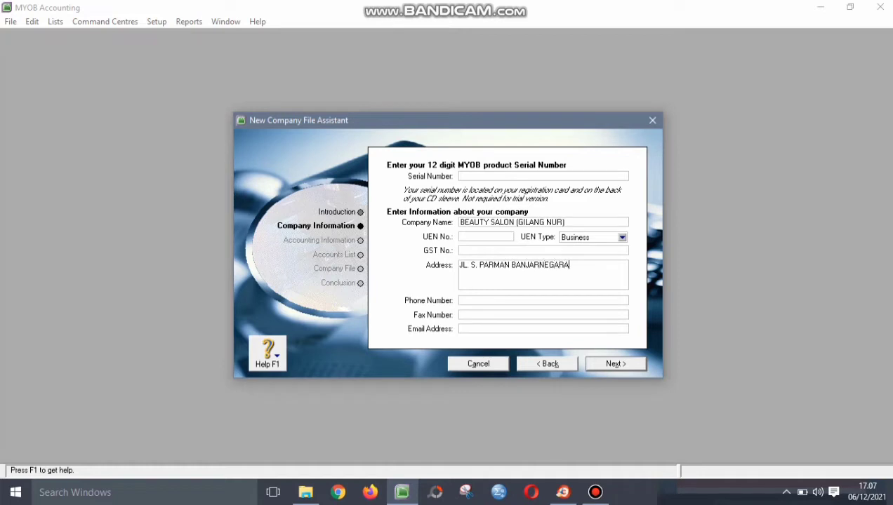
- Enter the company's phone number, fax number and e-mail address
left_click(461, 301)
left_click(461, 315)
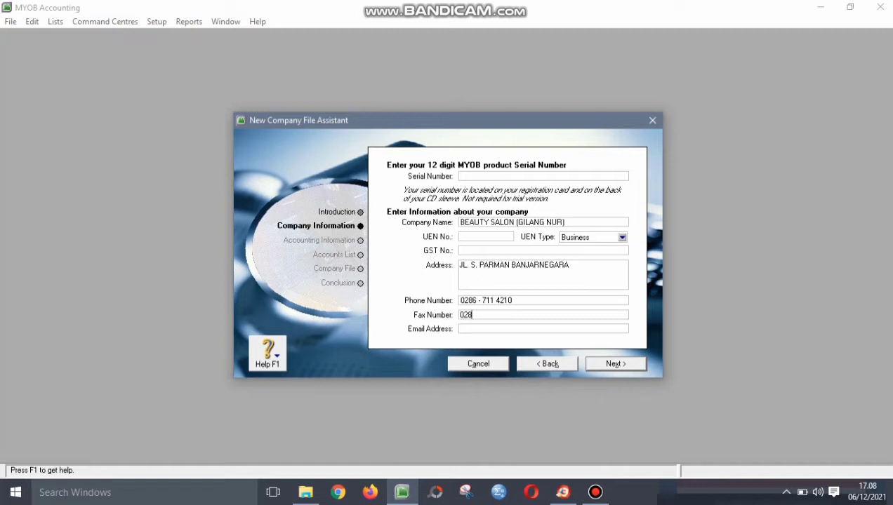
left_click(461, 329)
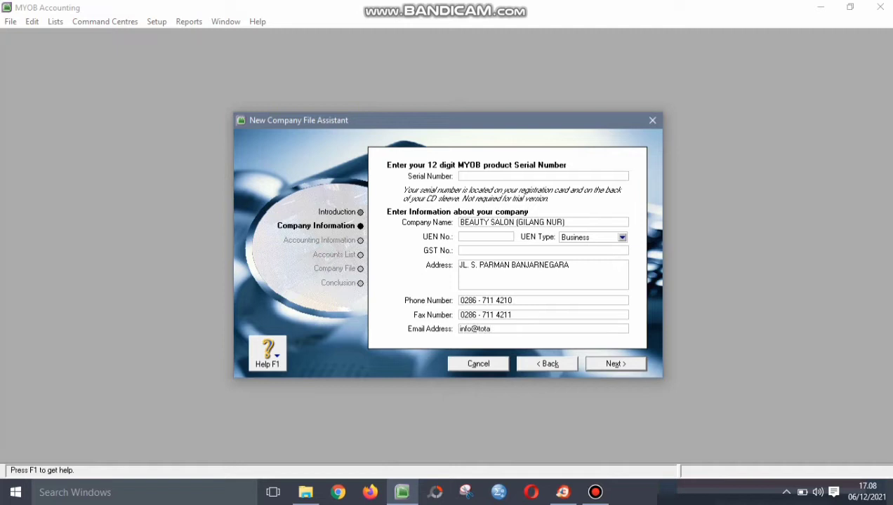
- Set financial year 2016 with a January conversion month and 13 periods, and confirm it
left_click(617, 364)
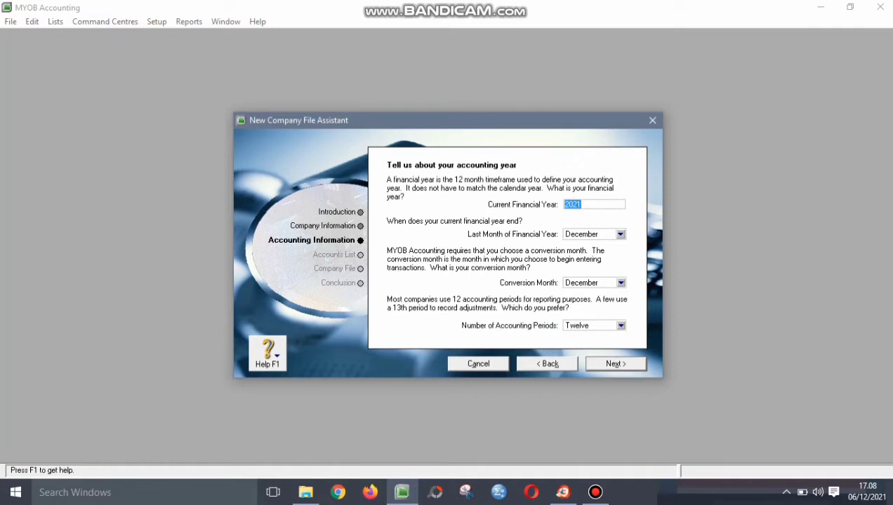
type("2016")
left_click(621, 283)
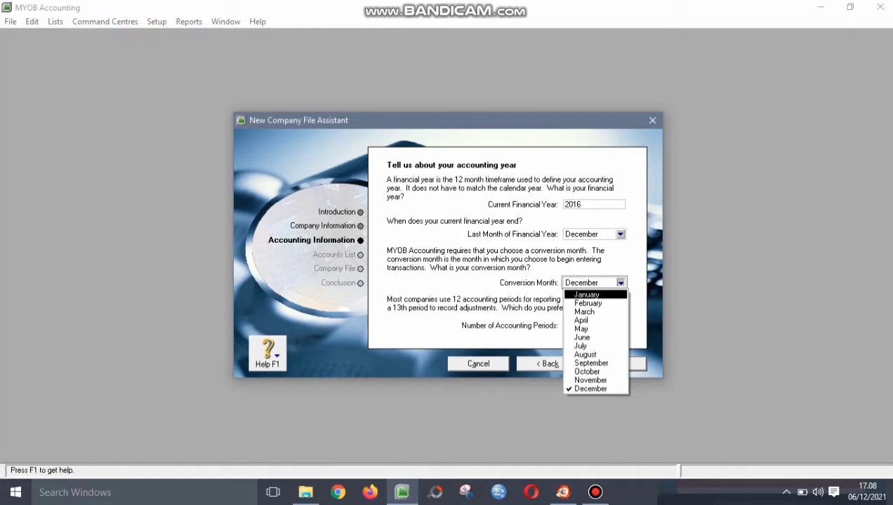
left_click(587, 295)
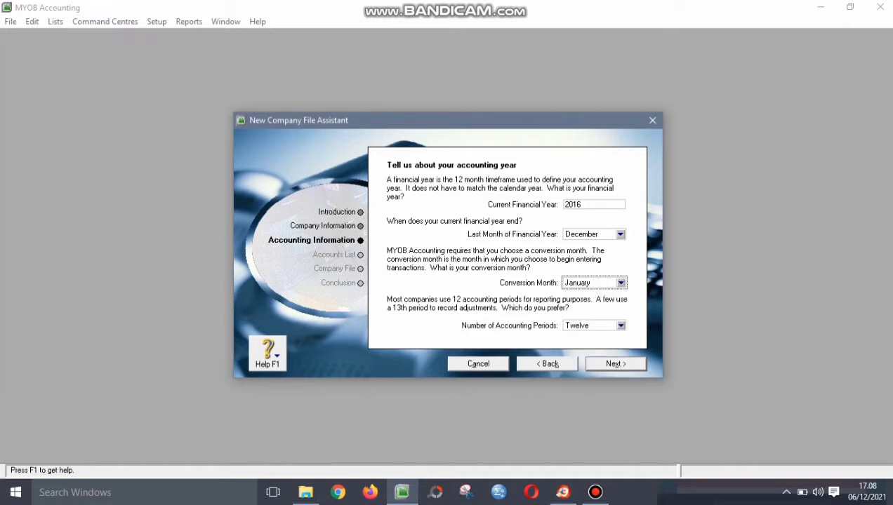
left_click(621, 326)
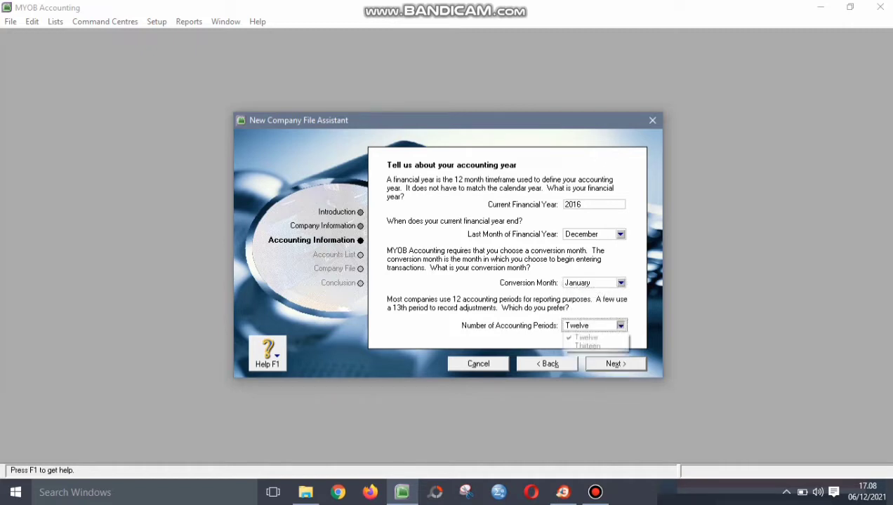
left_click(587, 343)
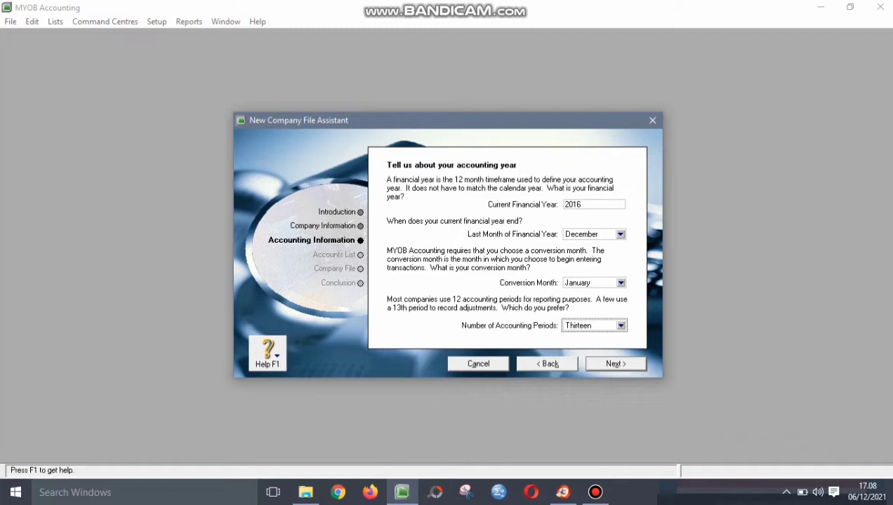
left_click(615, 364)
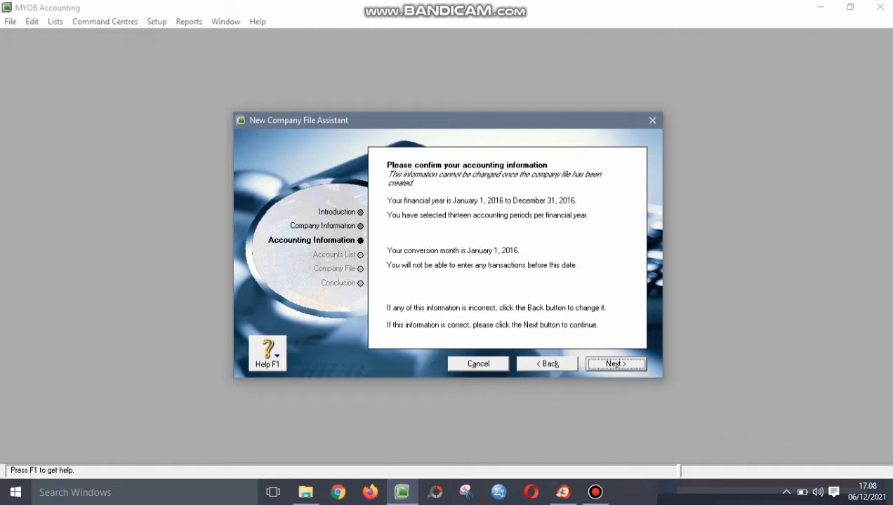
left_click(615, 363)
left_click(616, 363)
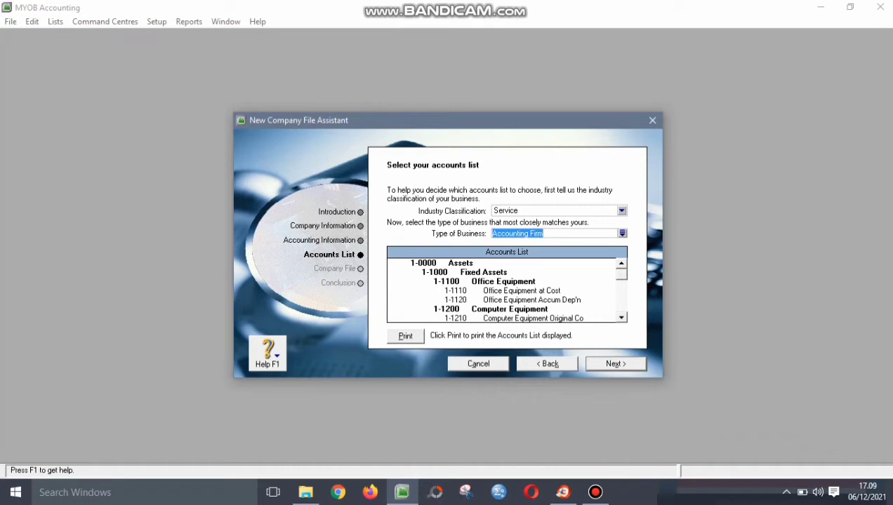
- Choose the Hairdresser business type for the ready-made accounts list
left_click(622, 233)
type("hair")
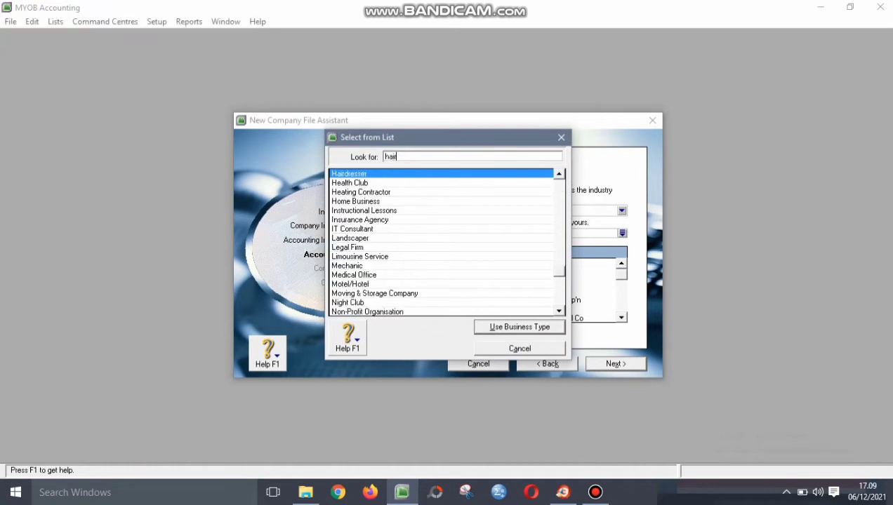
key("Return")
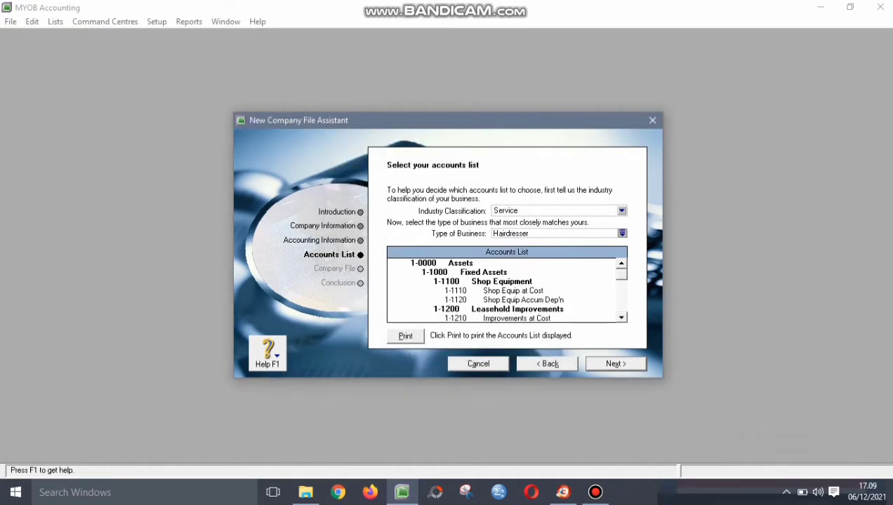
left_click(615, 364)
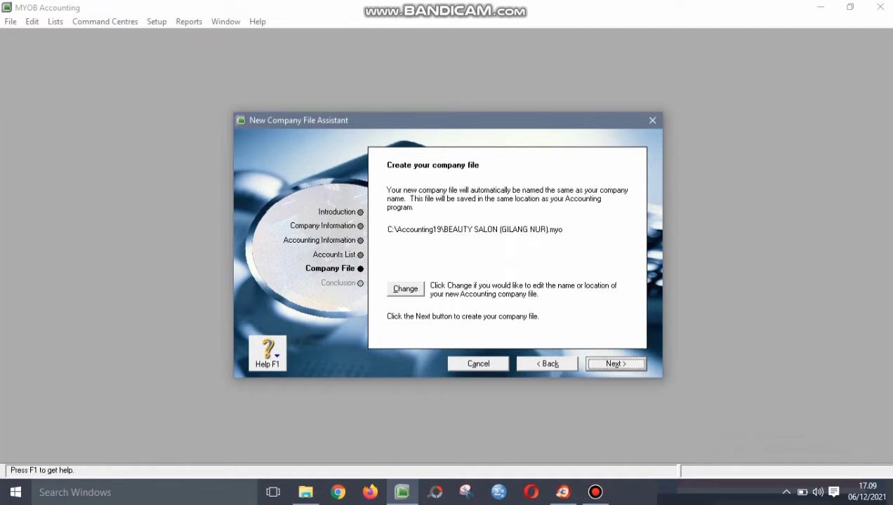
- Change the file location, browsing drive D into Tugas2\3. KULIAH
left_click(406, 289)
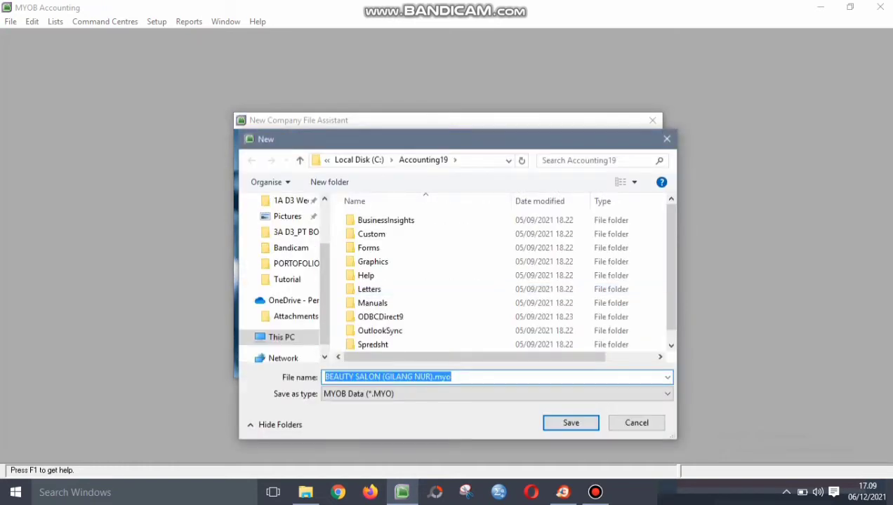
left_click(290, 332)
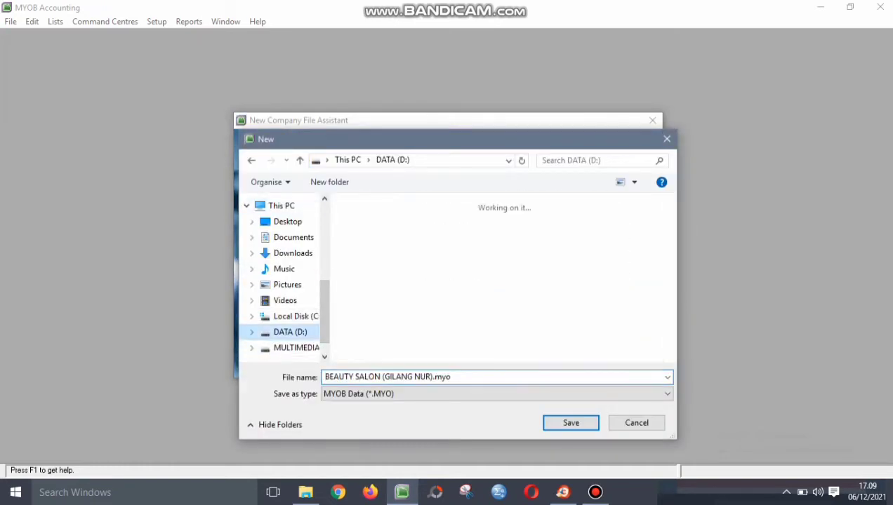
scroll(535, 214, "down", 5)
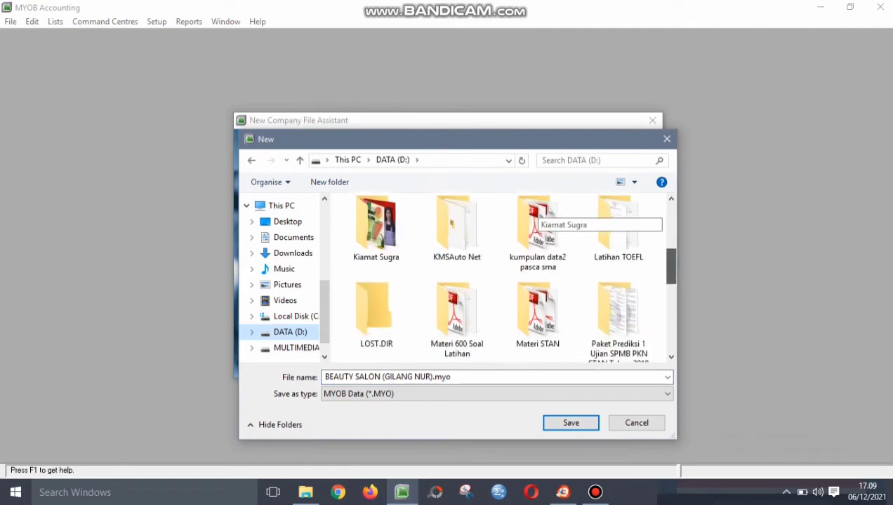
left_click_drag(671, 267, 671, 305)
left_click(618, 240)
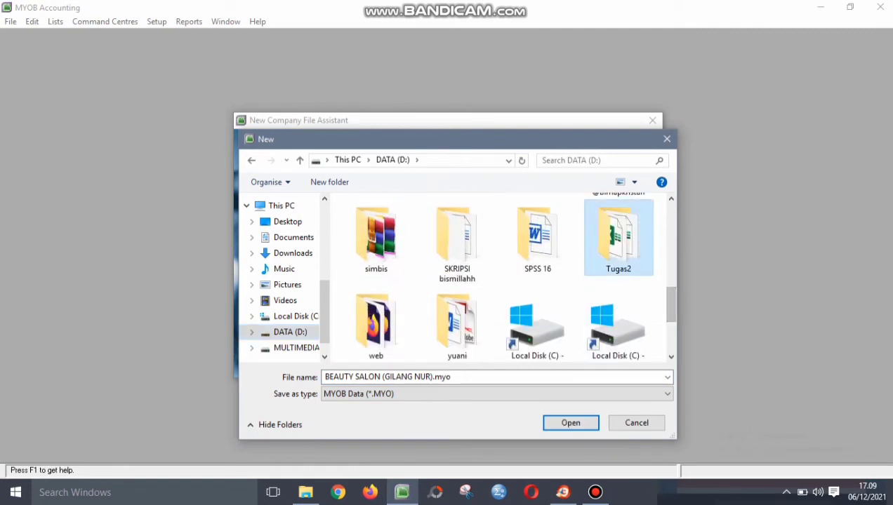
double_click(619, 240)
double_click(386, 247)
- Save the company file in 5. Semester 5\MYOB\PORTOFOLIO 1 and create it
left_click(381, 275)
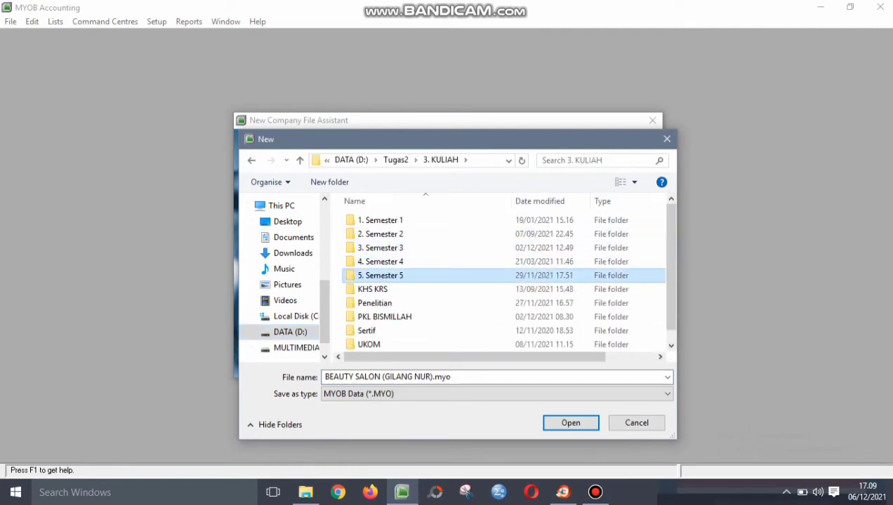
double_click(381, 275)
left_click(372, 331)
double_click(372, 330)
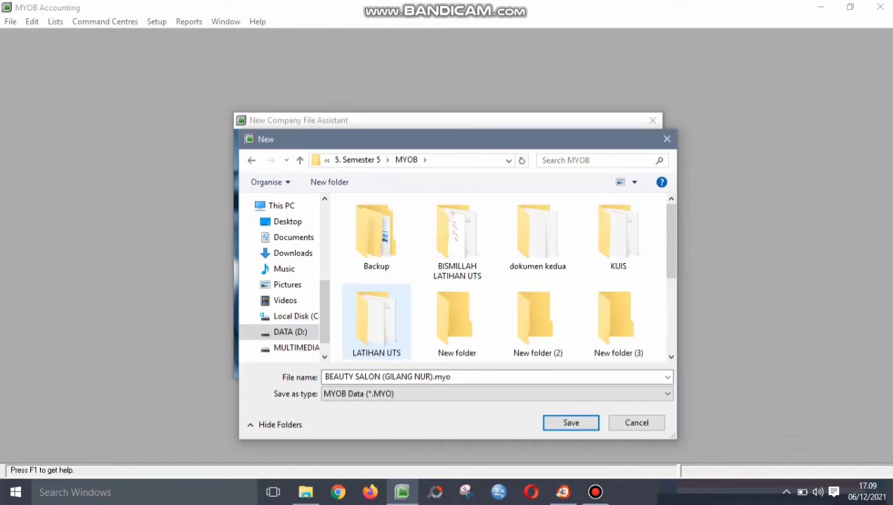
scroll(376, 323, "down", 2)
left_click(457, 239)
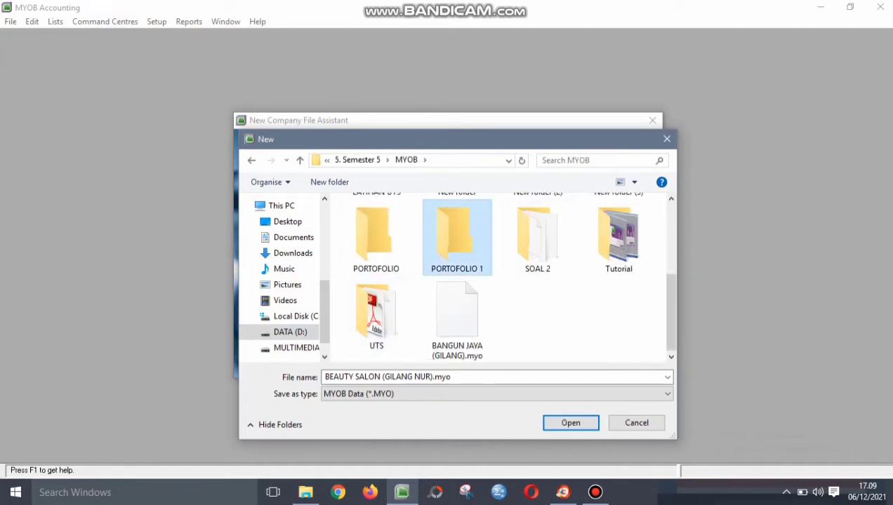
double_click(457, 238)
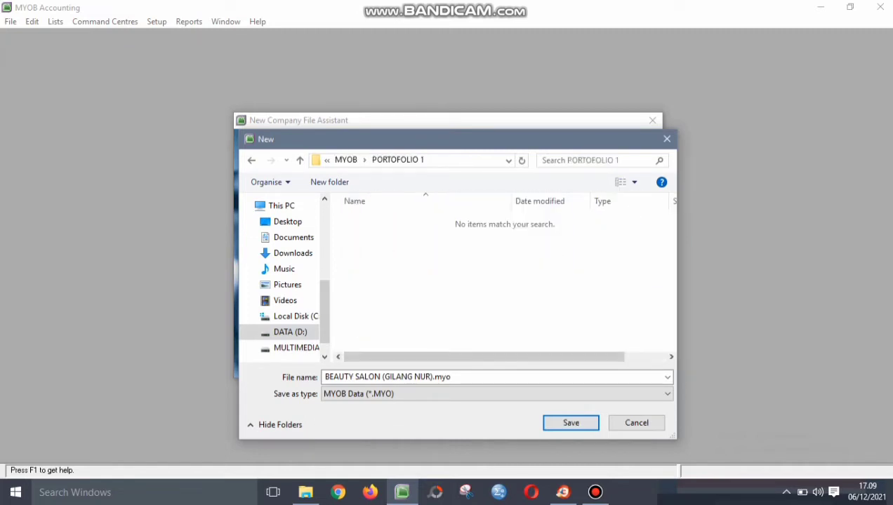
key("Return")
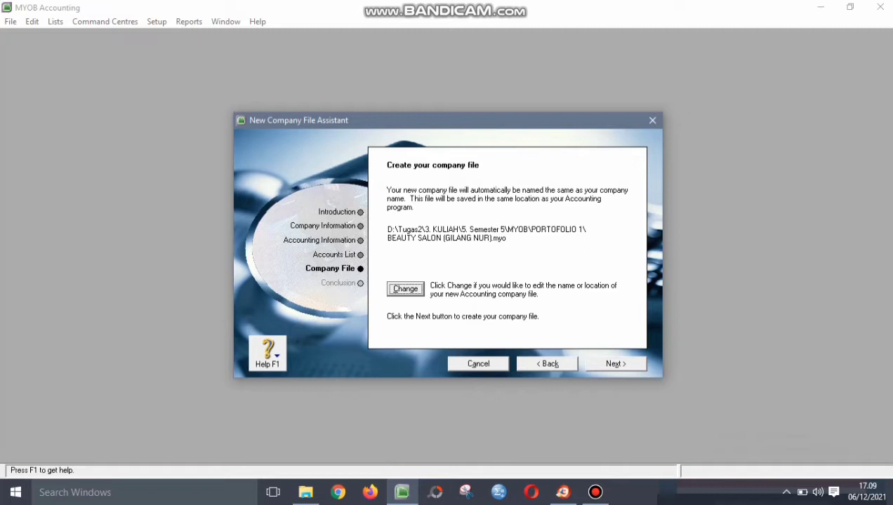
left_click(405, 290)
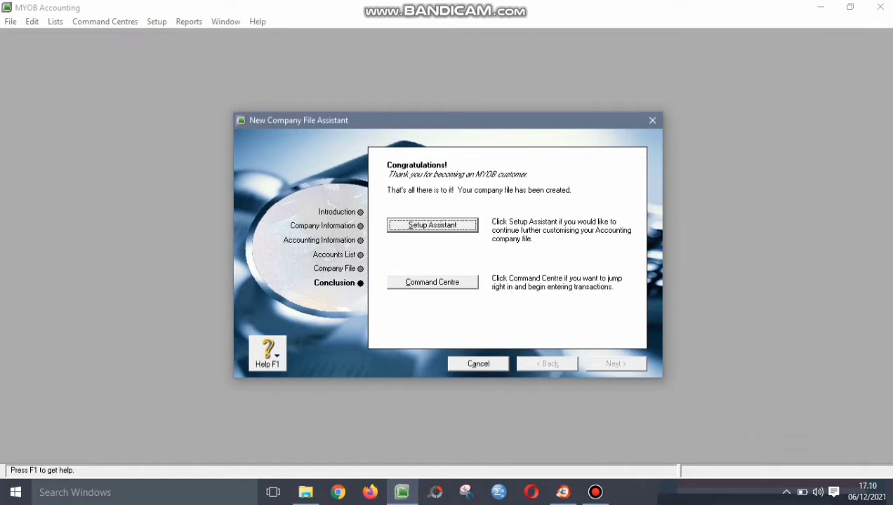
- Dismiss the easy setup assistant and maximize the BEAUTY SALON Command Centre window
left_click(433, 225)
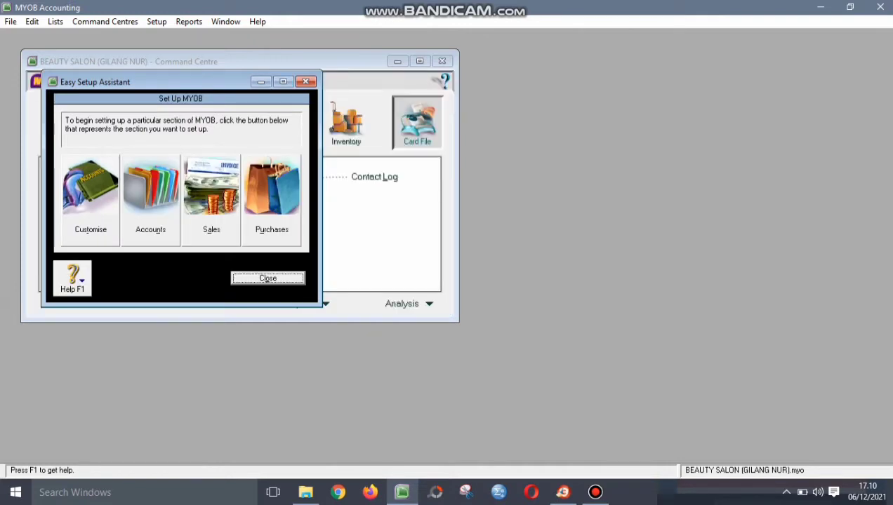
key("Return")
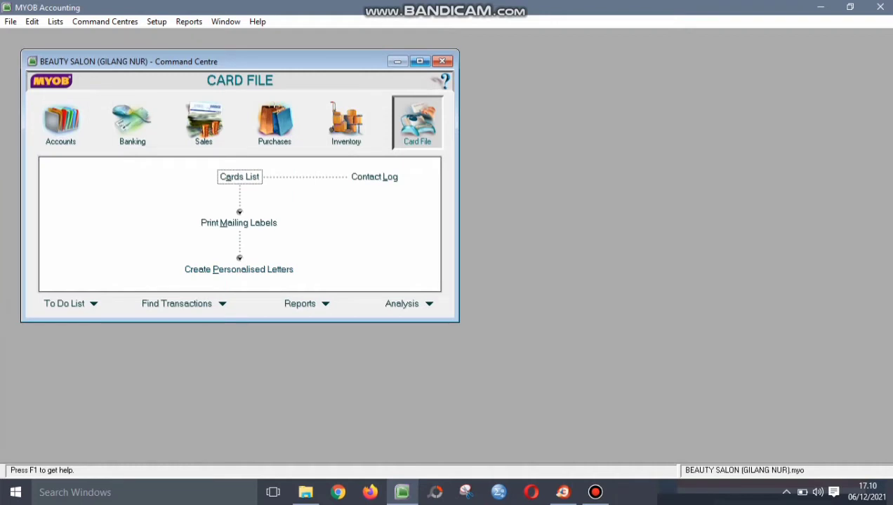
left_click(419, 61)
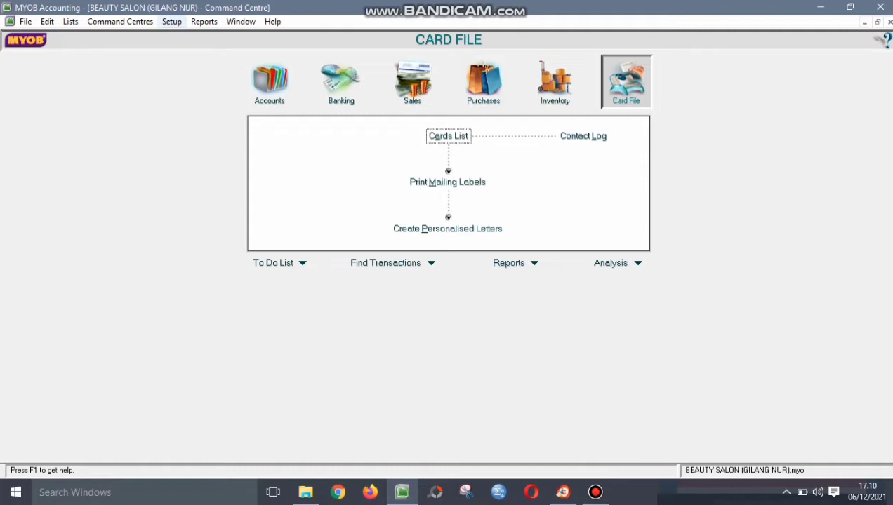
- In Preferences, warn when jobs are not assigned and turn off automatic spell checking
left_click(171, 22)
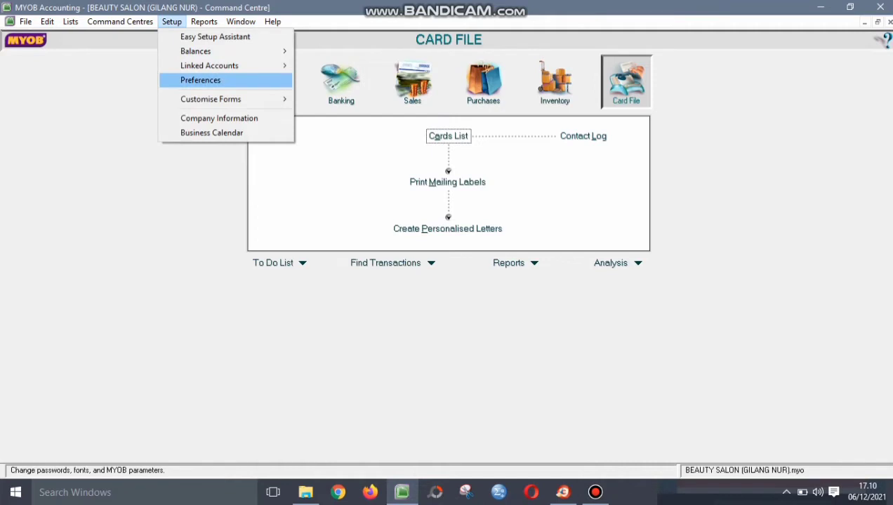
key("Return")
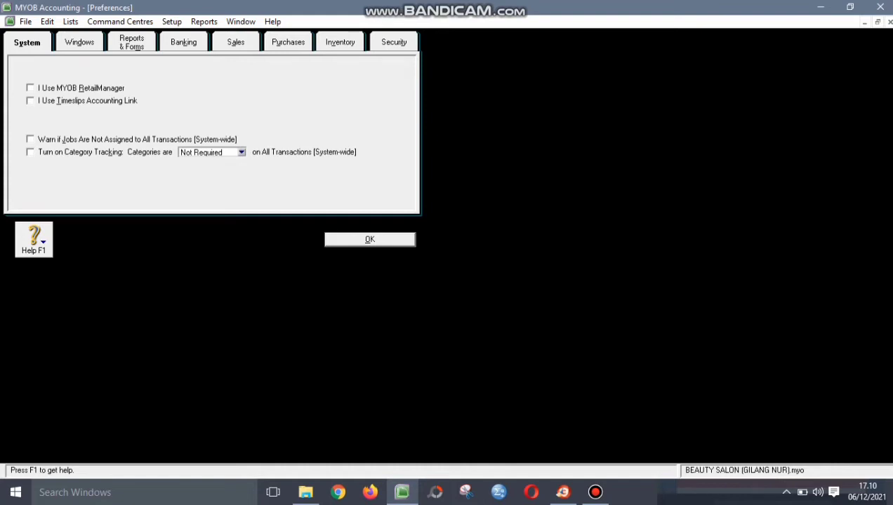
key("alt+j")
key("ctrl+Tab")
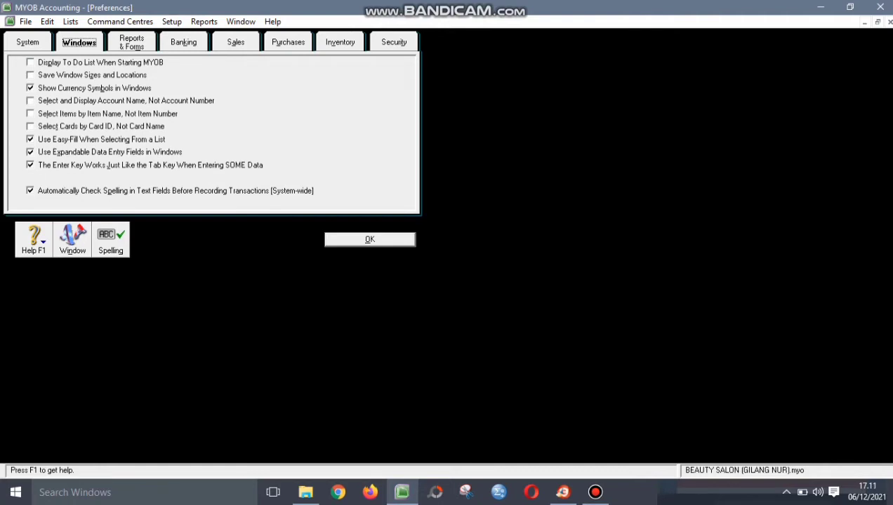
left_click(30, 190)
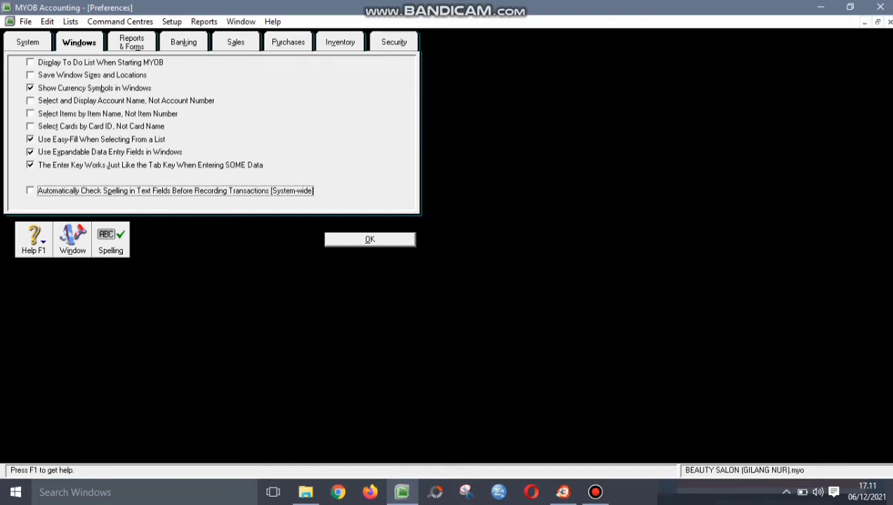
- Turn on duplicate-number warnings for sales invoices and purchase orders
left_click(235, 42)
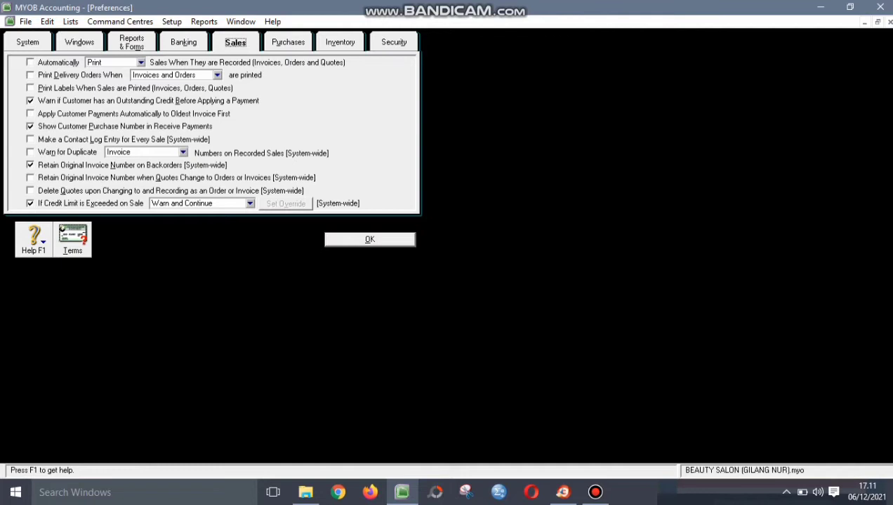
left_click(31, 152)
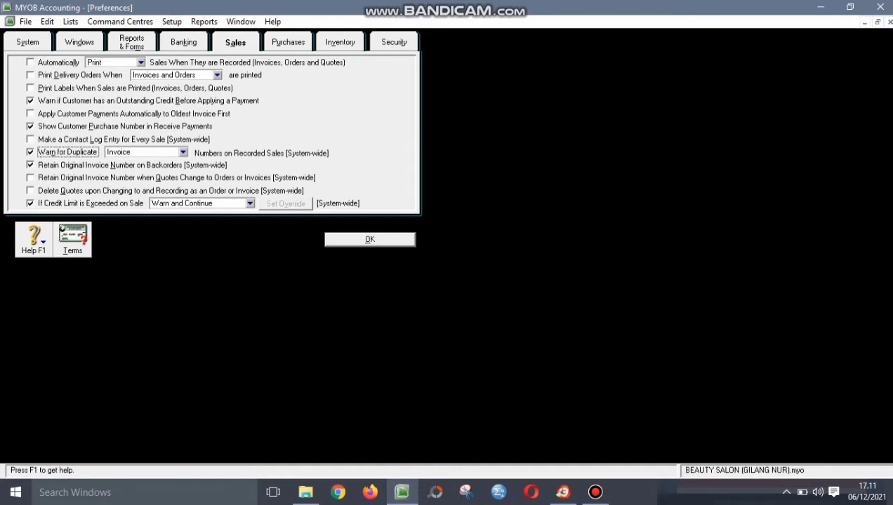
left_click(288, 42)
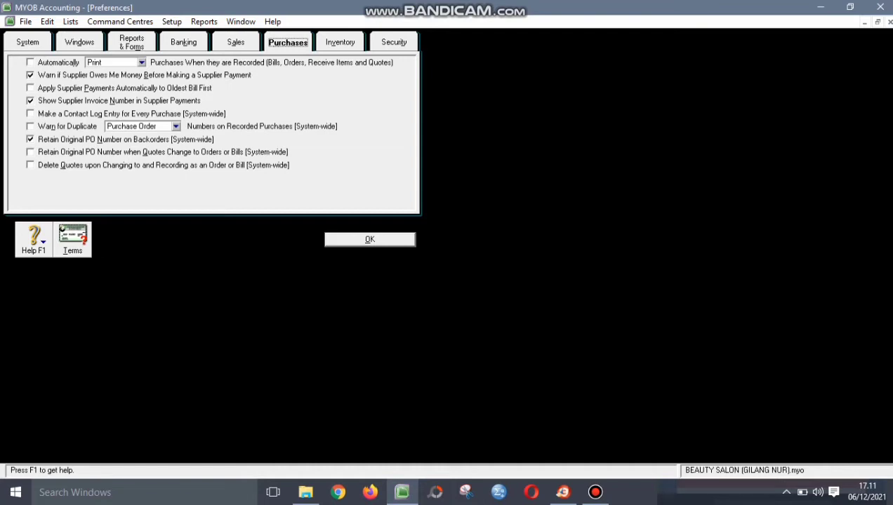
left_click(31, 126)
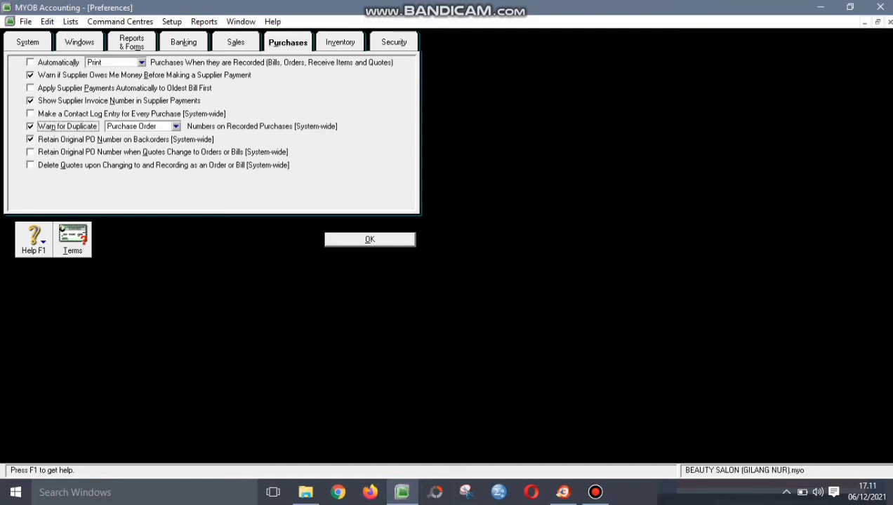
left_click(393, 42)
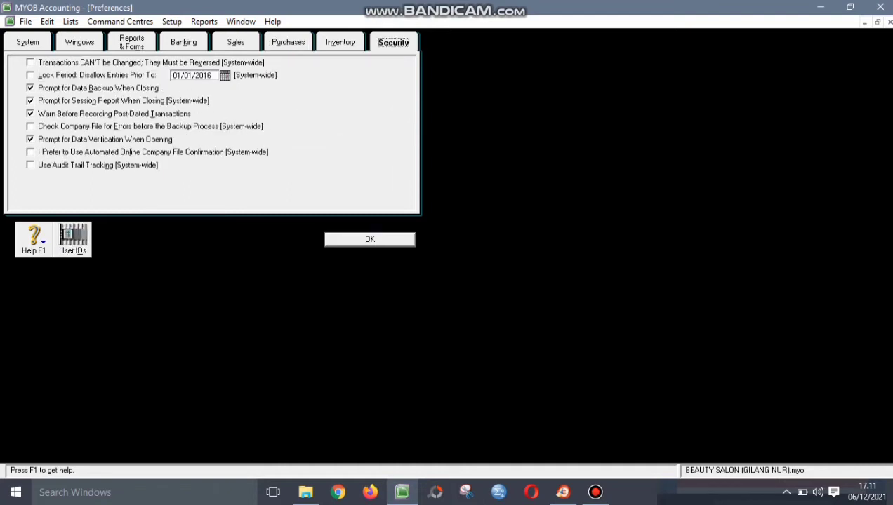
left_click(73, 240)
- Add a new user ID with a password, then close User Access and Preferences
left_click(373, 345)
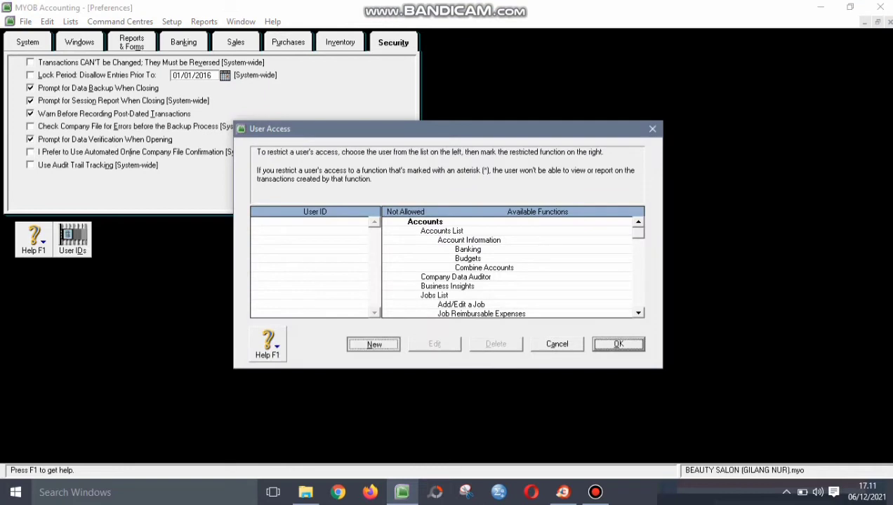
type("g")
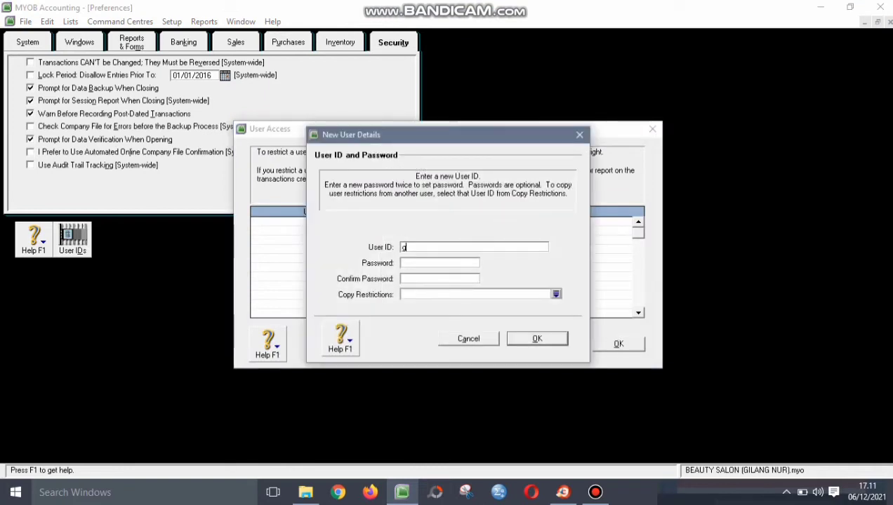
type("ilang nur")
key("Tab")
type("123456")
key("Tab")
type("123456")
key("Return")
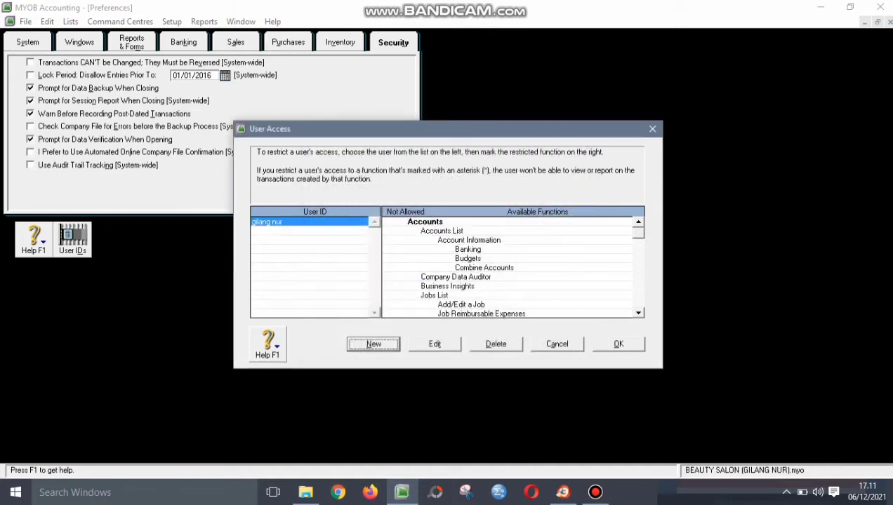
key("Return")
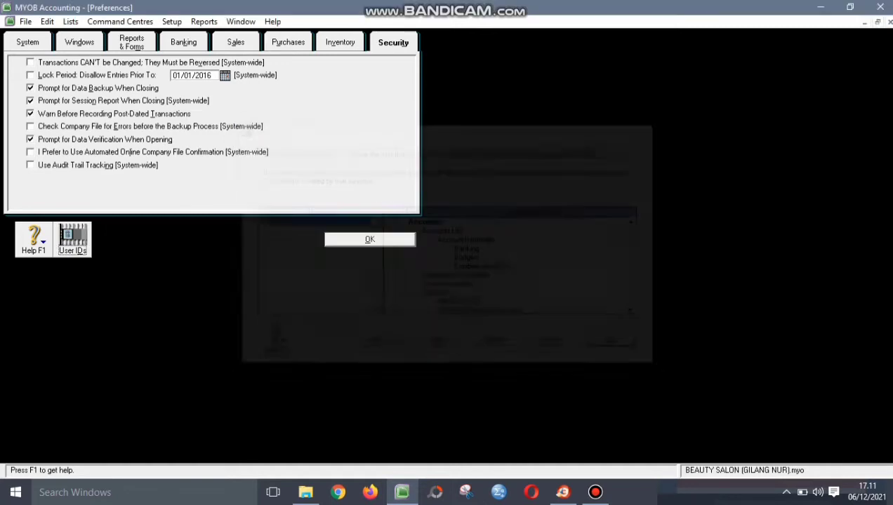
key("Return")
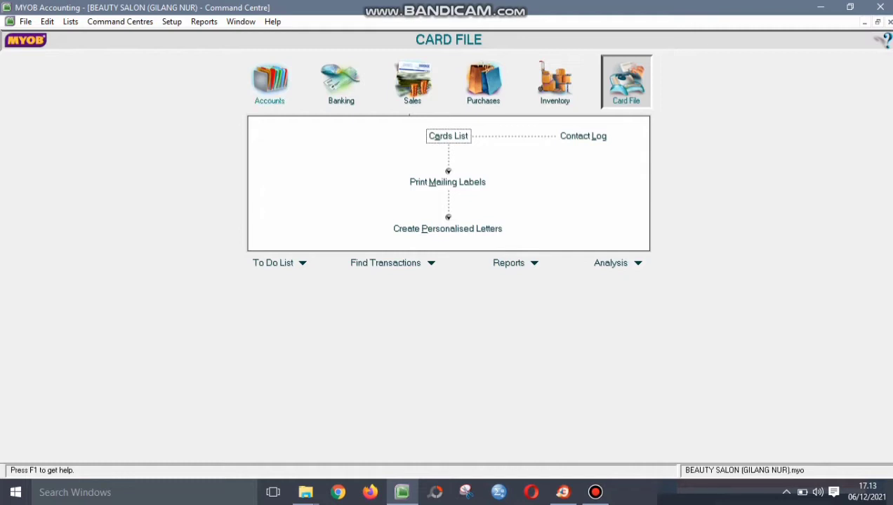
- Delete asset account 1-2120 Payroll Cheque Account from the Accounts List
left_click(269, 81)
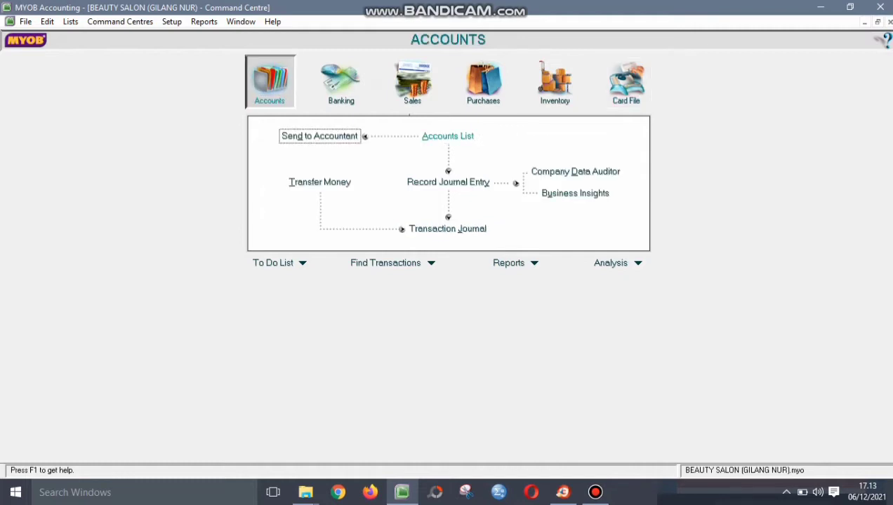
left_click(448, 136)
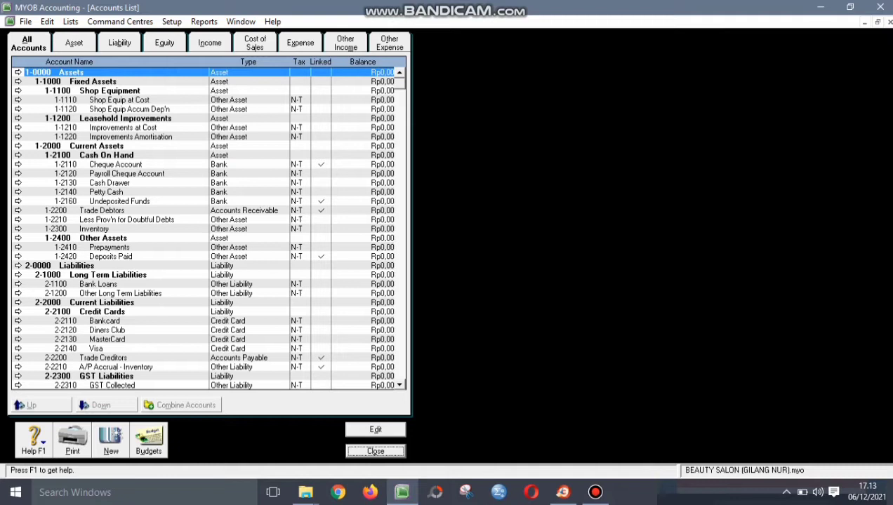
left_click(74, 43)
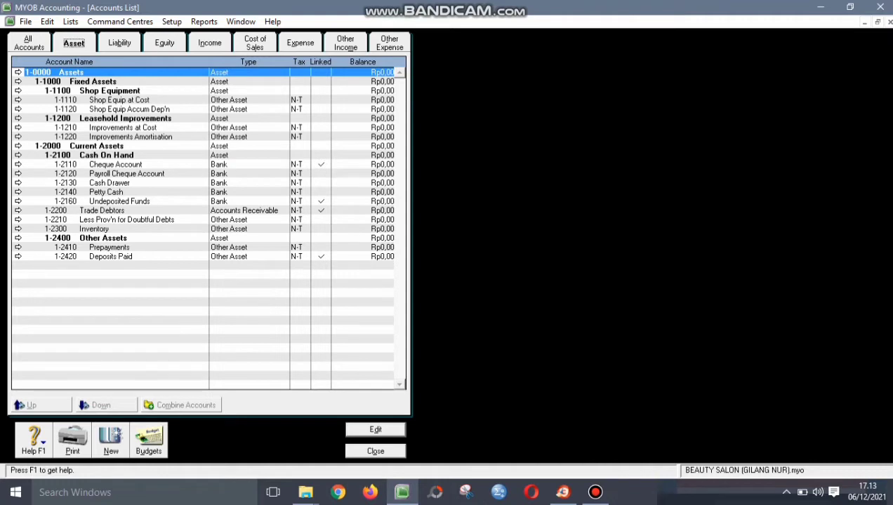
left_click(126, 174)
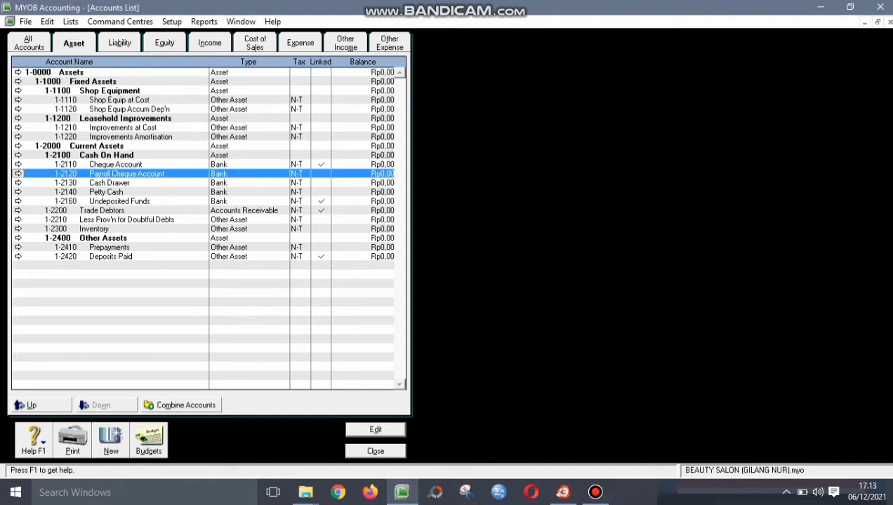
key("Return")
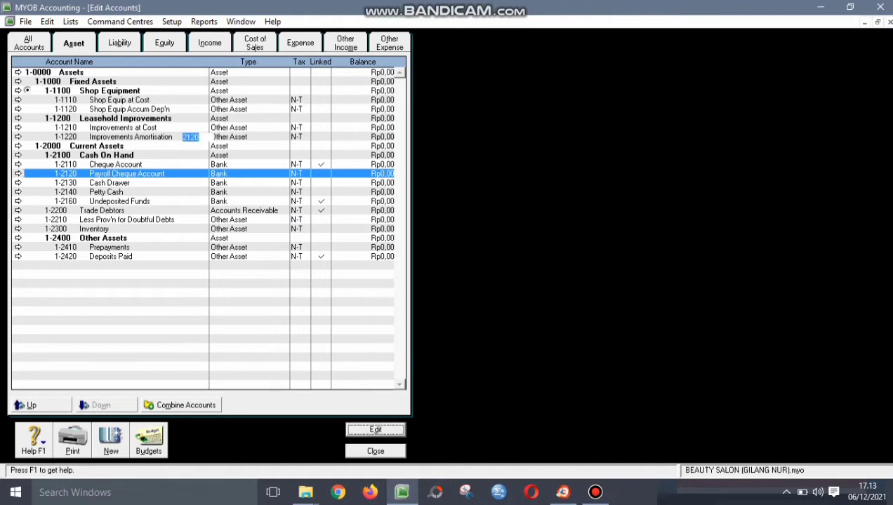
key("alt+e")
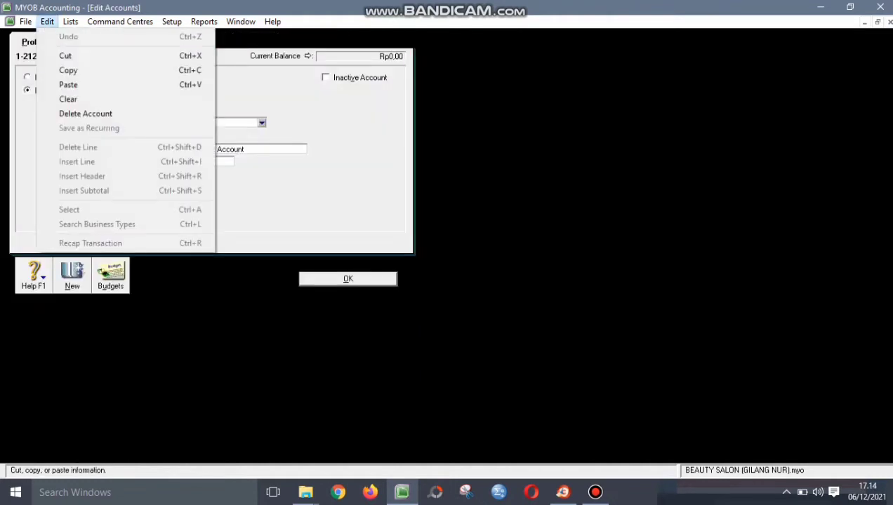
key("Down")
key("Down")
key("Down")
key("Down")
key("Down")
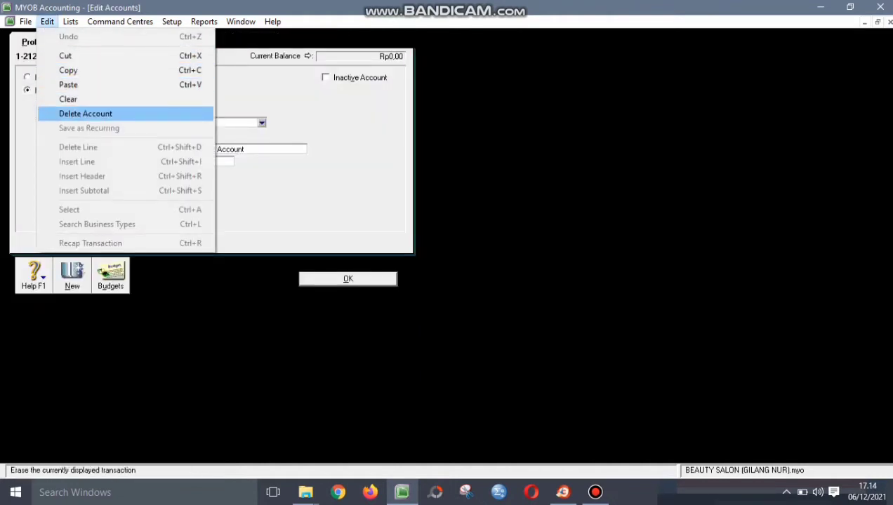
key("Return")
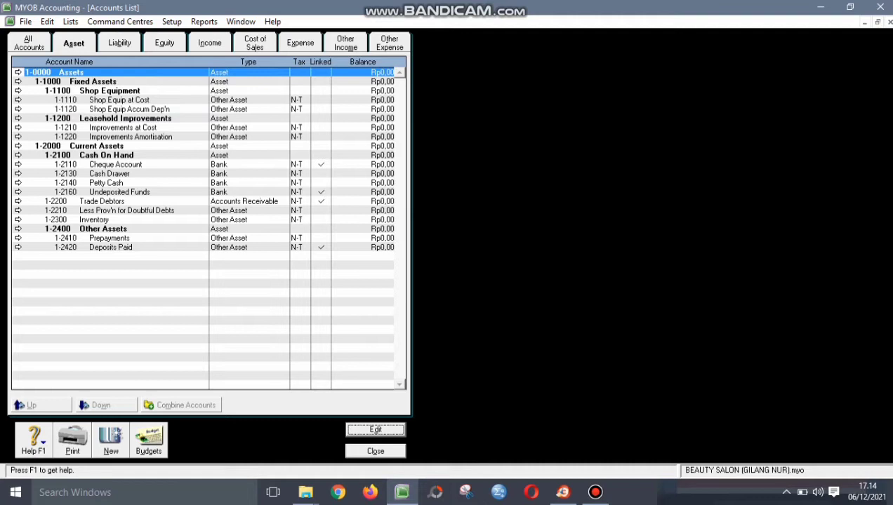
- Delete asset account 1-2130 Cash Drawer
left_click(18, 173)
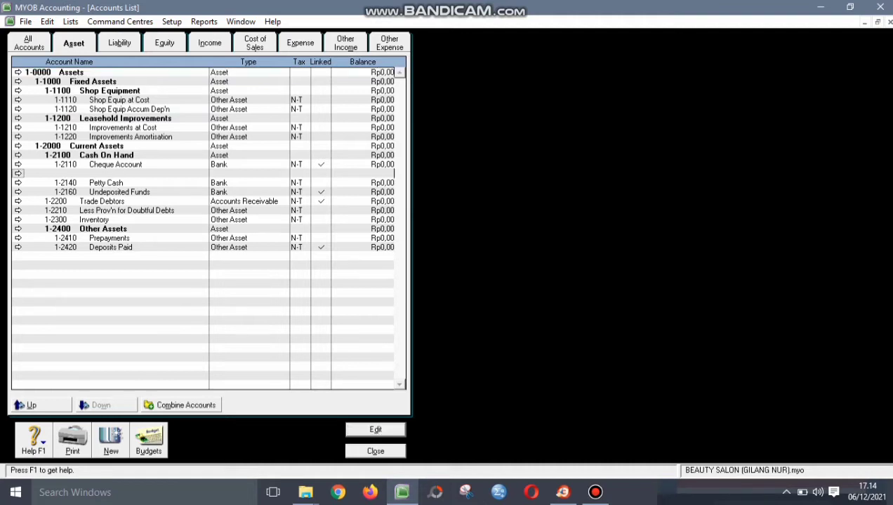
left_click(19, 174)
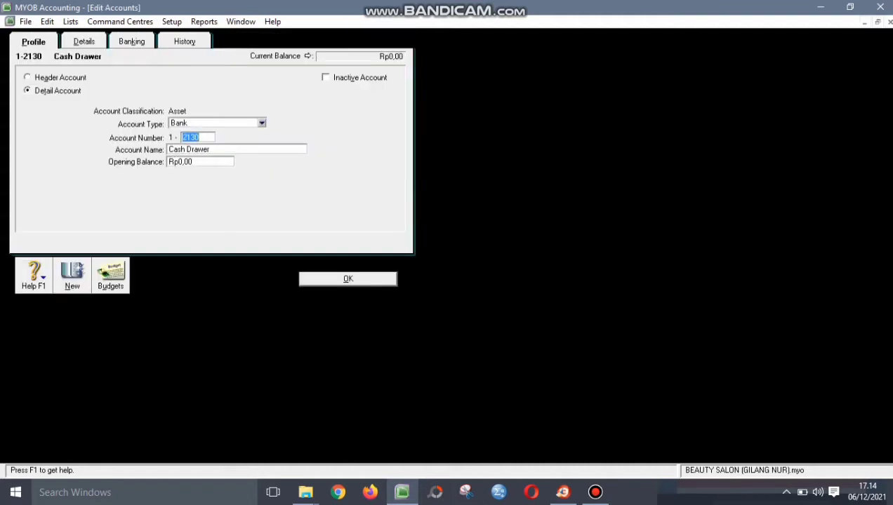
left_click(47, 21)
left_click(85, 114)
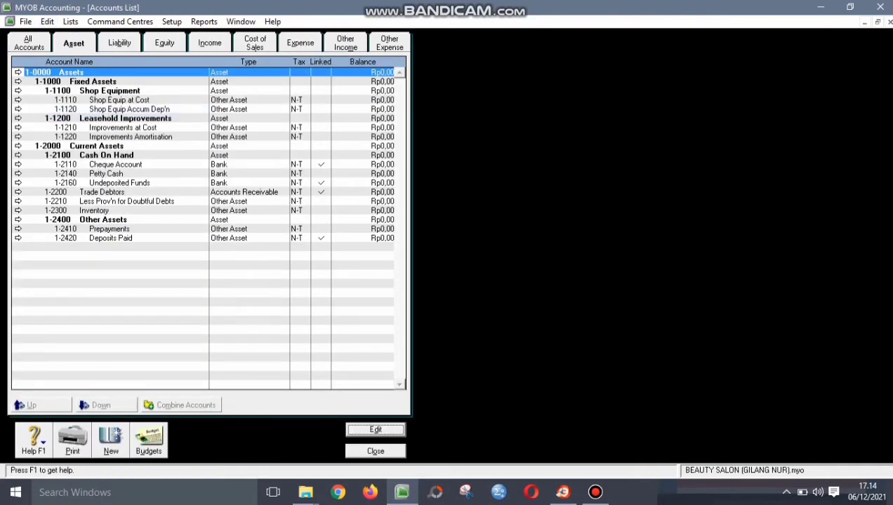
- Delete account 1-2210 Less Prov'n for Doubtful Debts
left_click(22, 201)
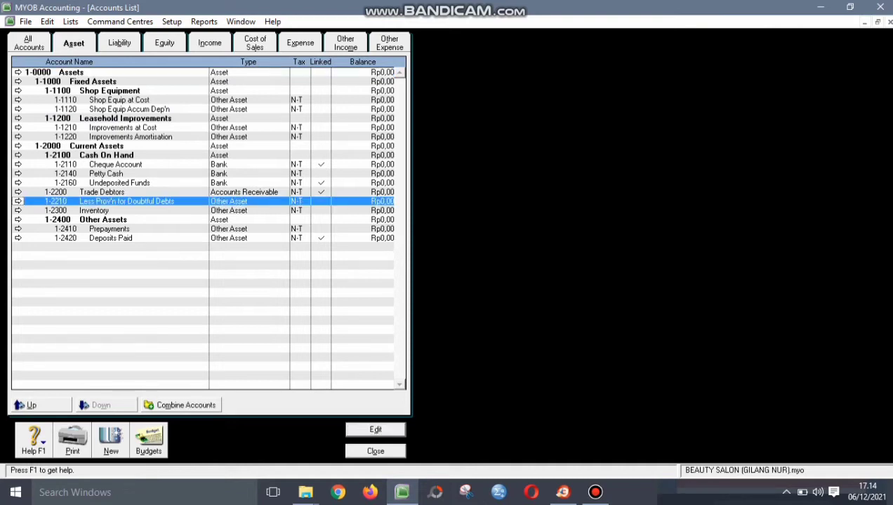
left_click(18, 201)
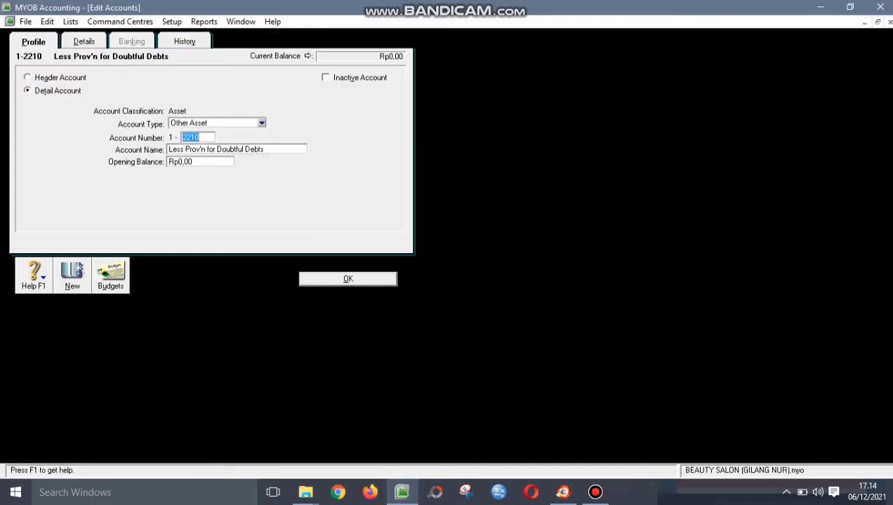
left_click(47, 22)
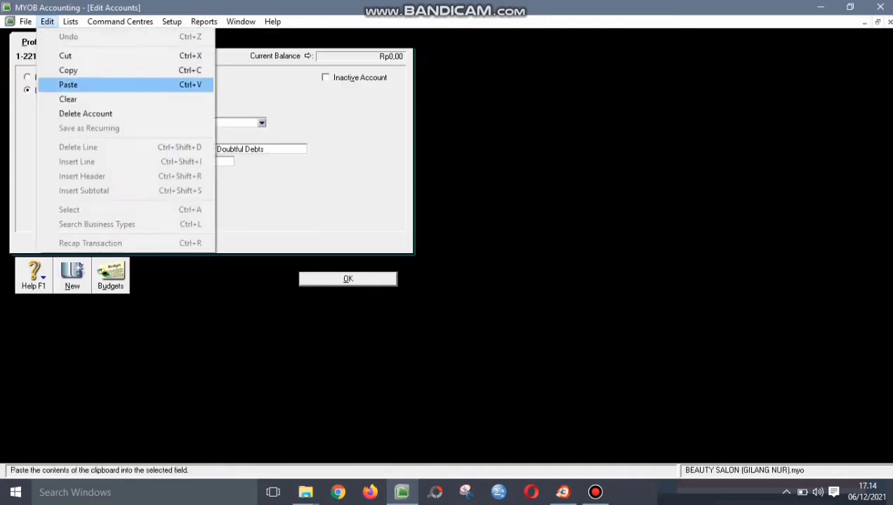
key("Return")
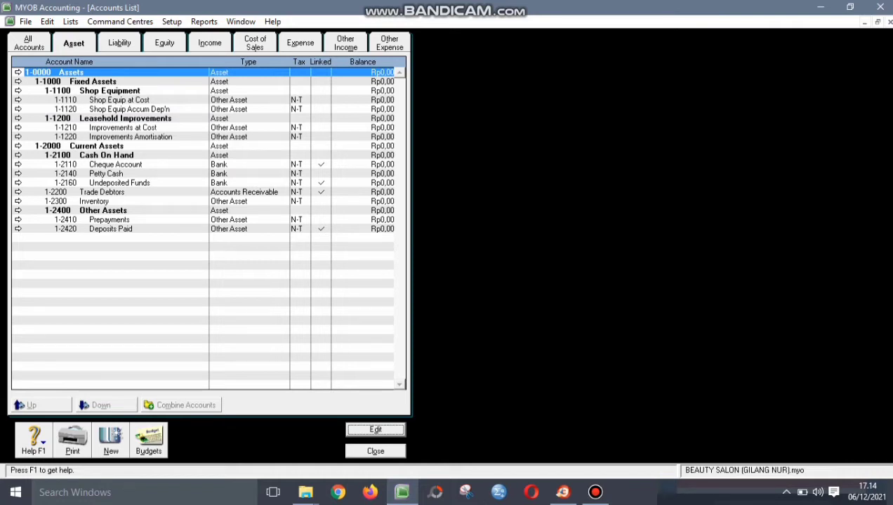
- Renumber Petty Cash from 1-2140 to 1-2120
left_click(105, 173)
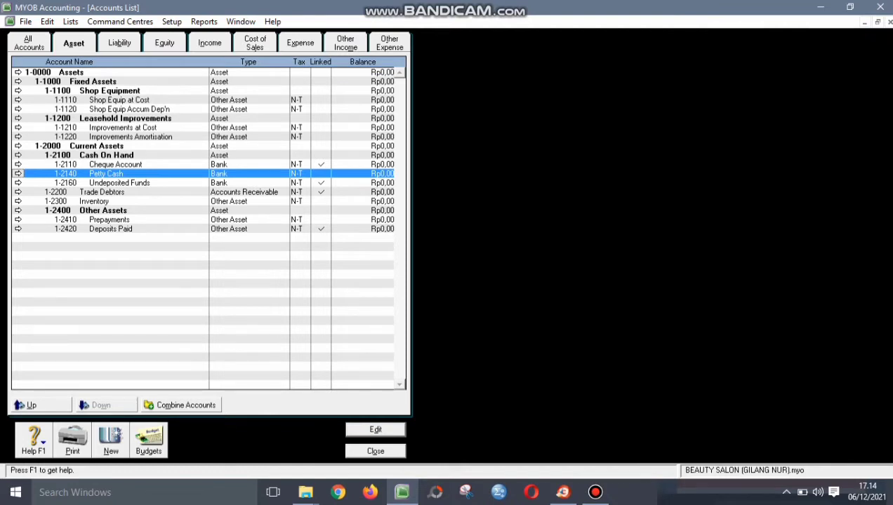
key("Return")
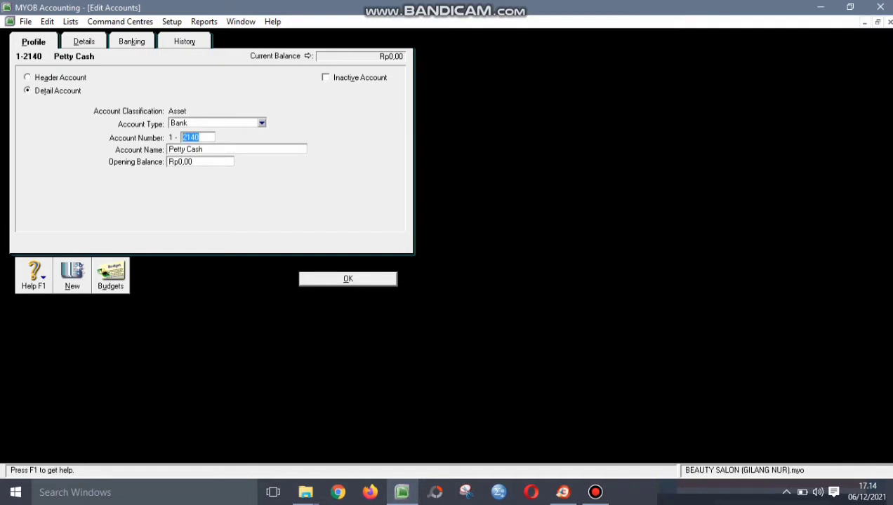
type("2120")
key("Return")
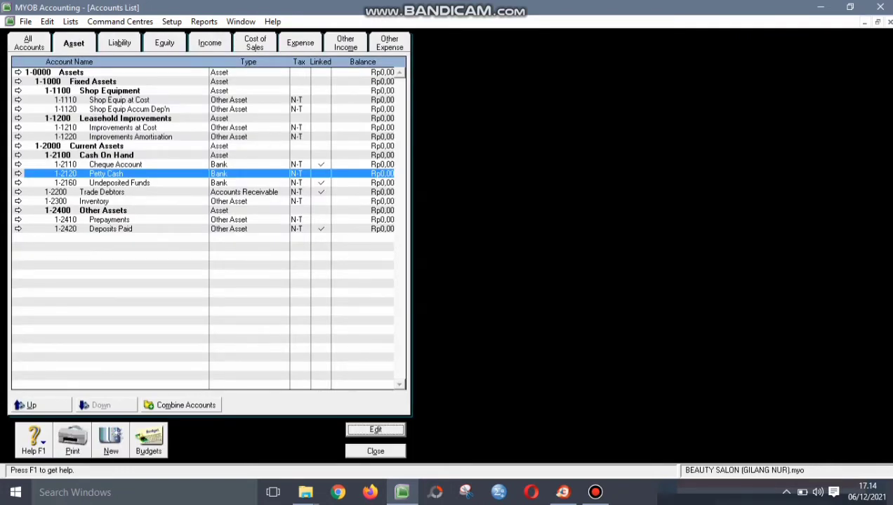
left_click(119, 42)
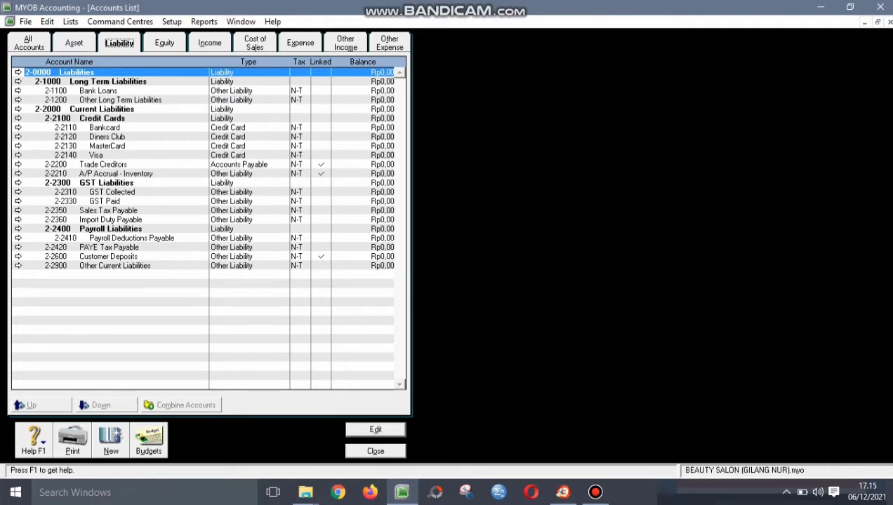
- Rename 2-2300 GST Liabilities to VAT Liabilities
left_click(18, 183)
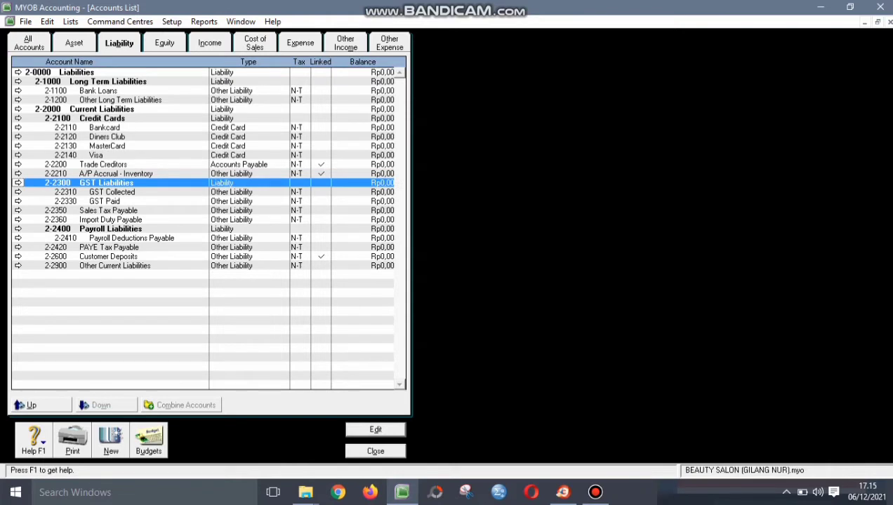
key("Return")
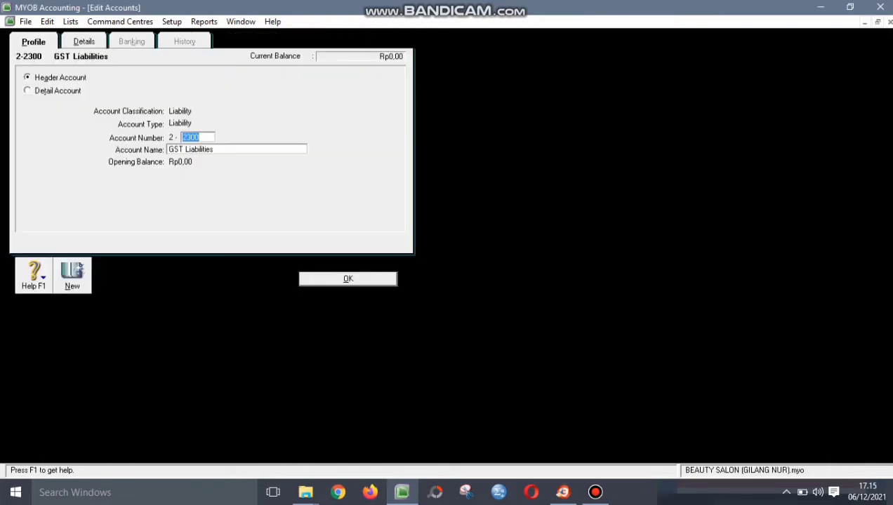
key("Tab")
key("Home")
key("shift+Right")
key("shift+Right")
key("shift+Right")
type("VAT")
key("Return")
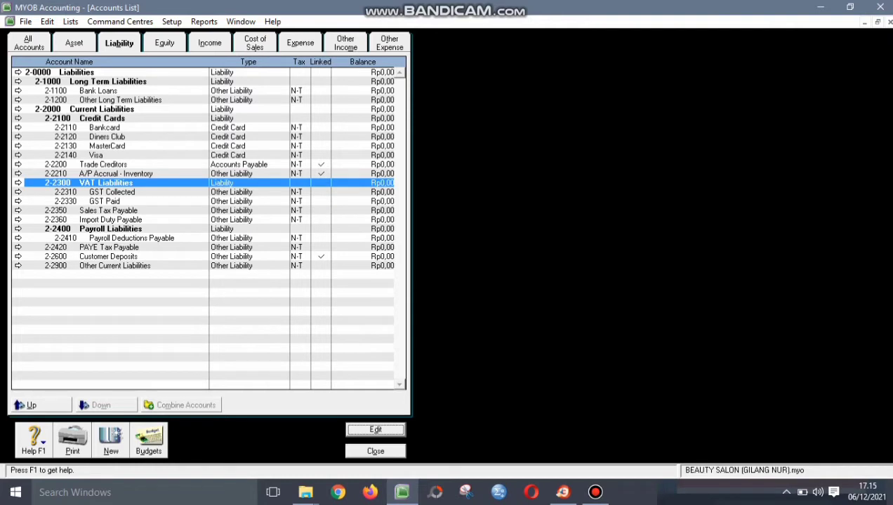
- Rename 2-2310 GST Collected to VAT Collected
left_click(18, 191)
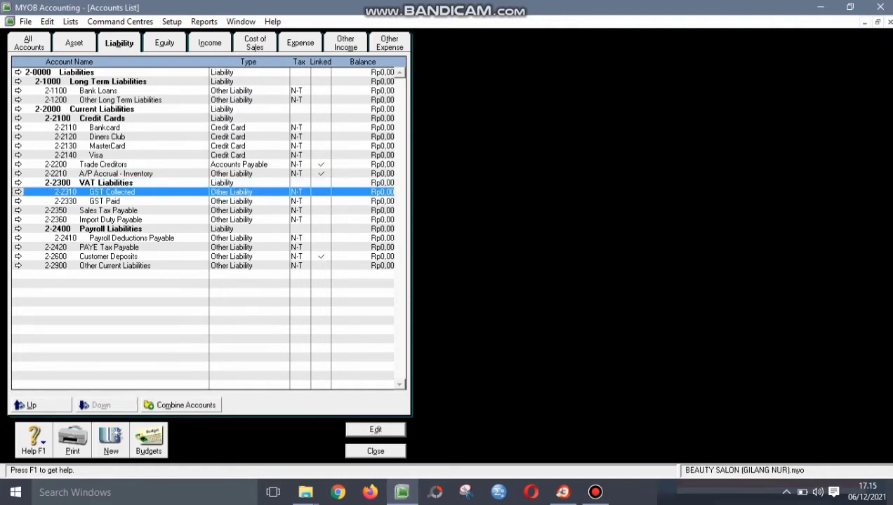
key("Return")
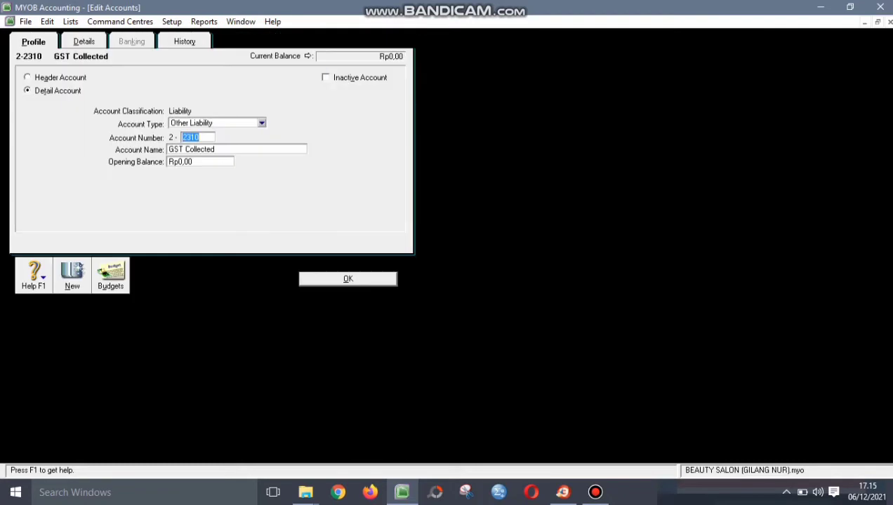
left_click(182, 149)
left_click_drag(181, 150, 168, 150)
type("VAT")
key("Return")
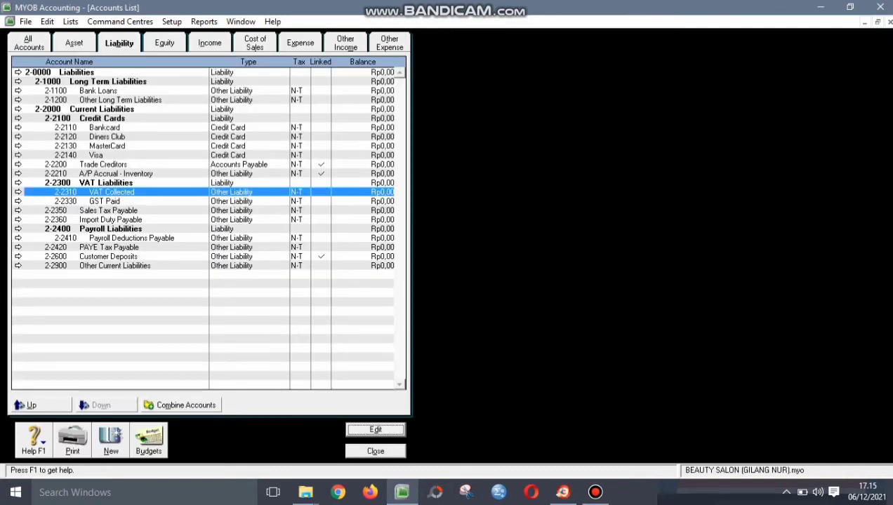
- Rename 2-2330 GST Paid to VAT Paid
left_click(18, 201)
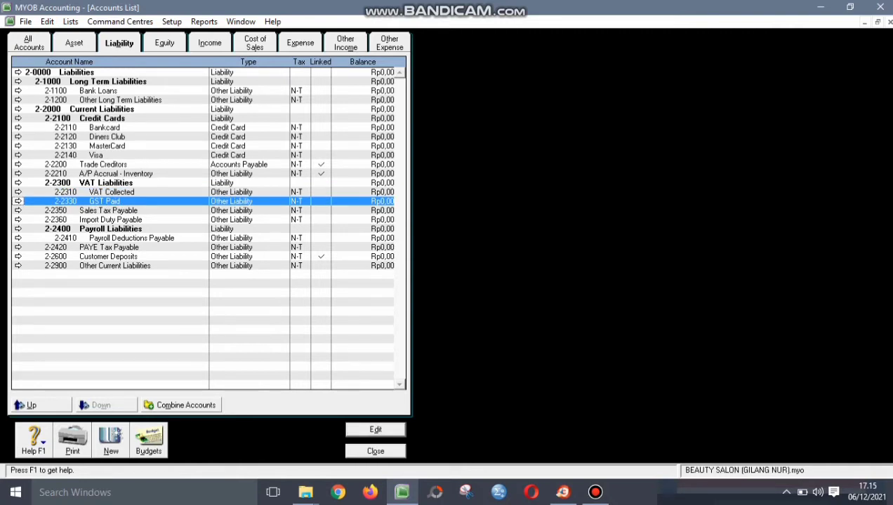
key("Return")
left_click(183, 150)
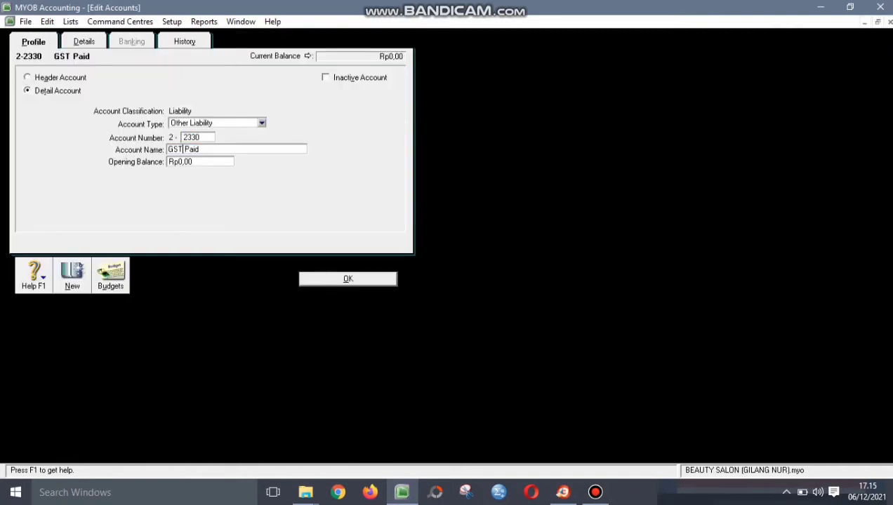
left_click_drag(182, 149, 167, 149)
type("VAT")
key("Return")
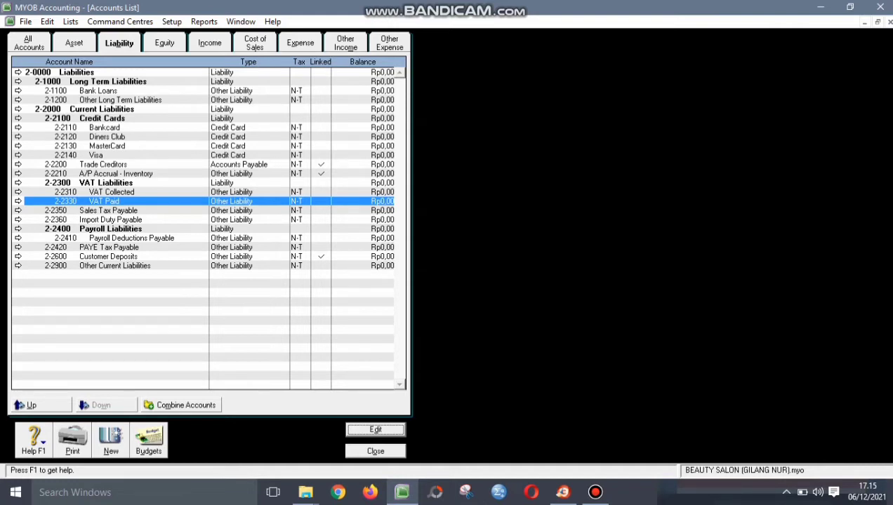
- Create liability account 2-2340 named VAT CLEARING and close the Accounts List
key("alt+n")
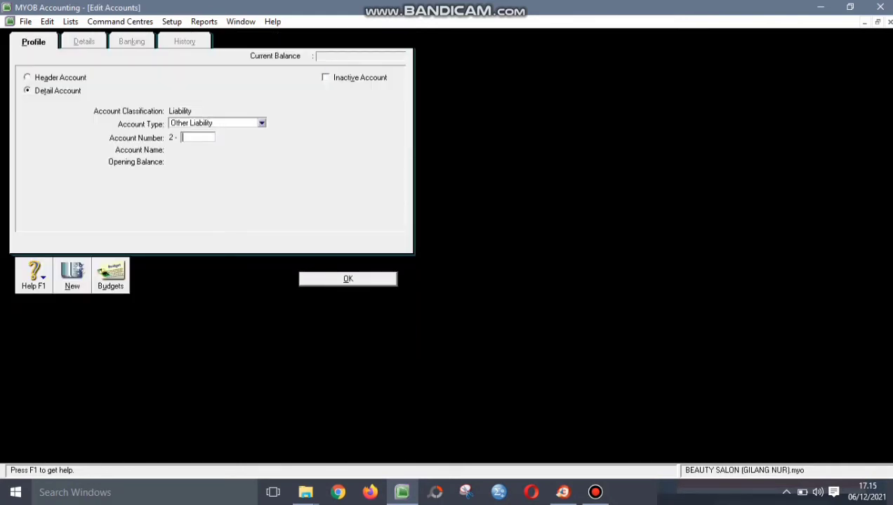
type("2340")
key("Tab")
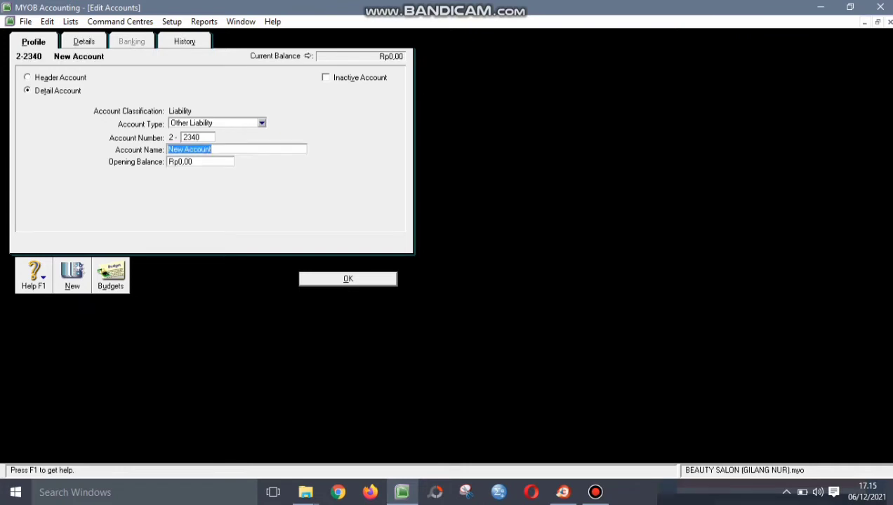
type("VAT CLEARING")
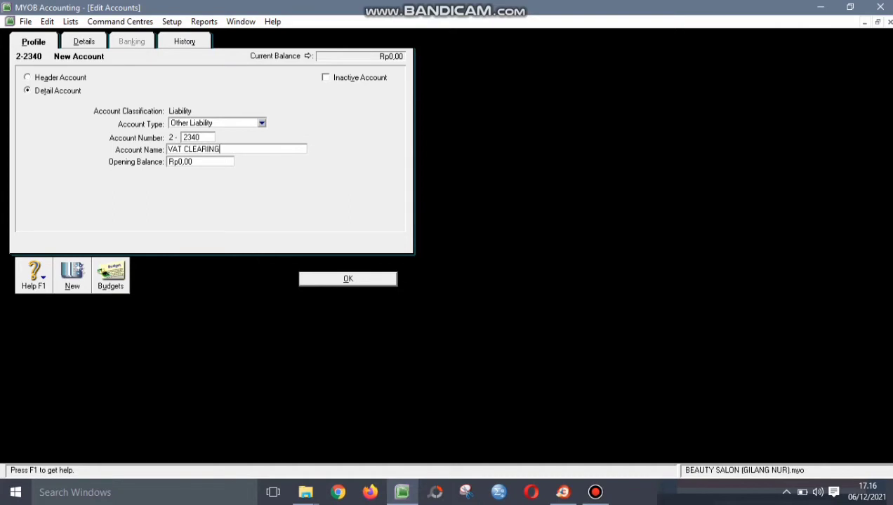
key("Return")
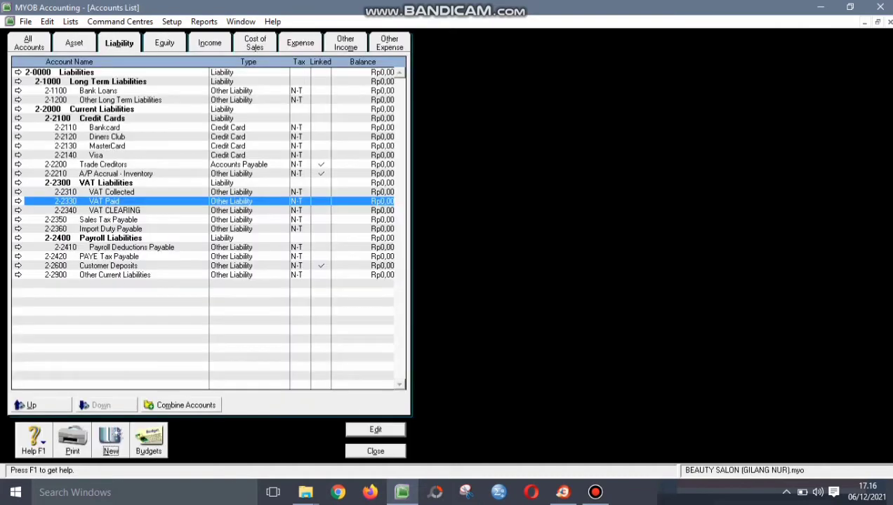
key("Escape")
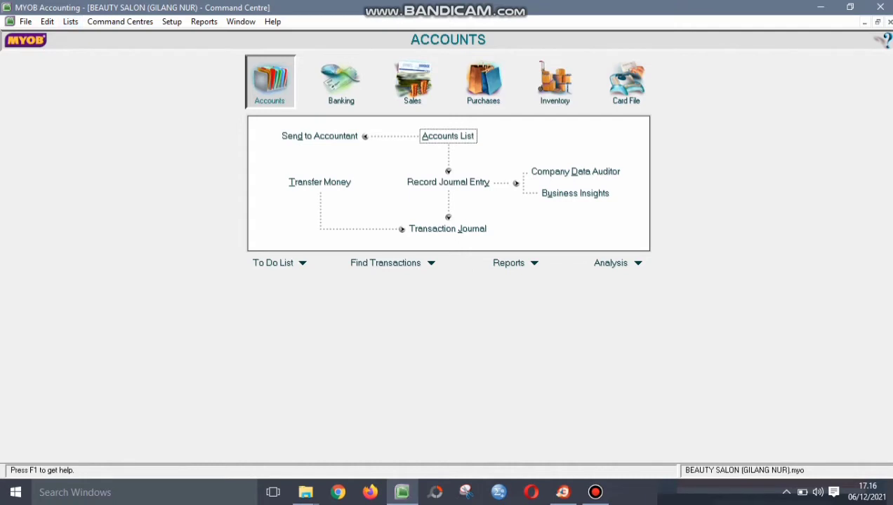
- Open the Tax Code List from the Lists menu, showing codes BL through ZR
left_click(70, 21)
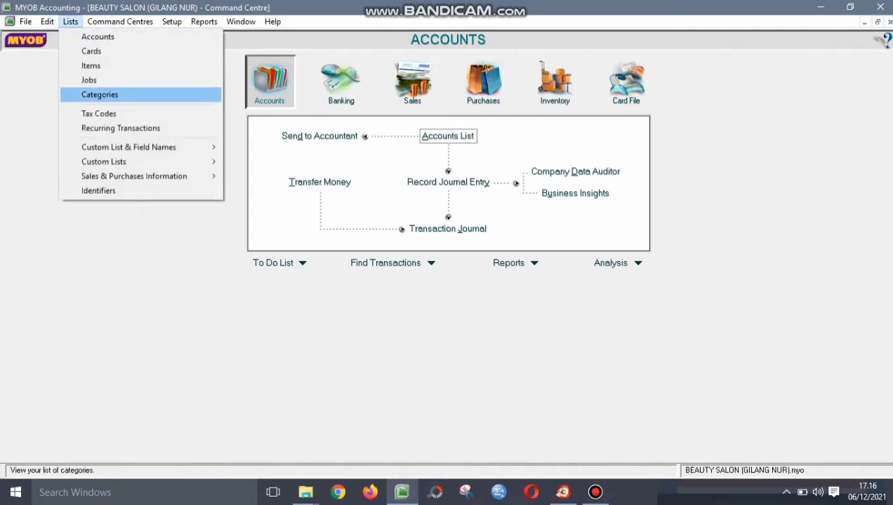
left_click(98, 114)
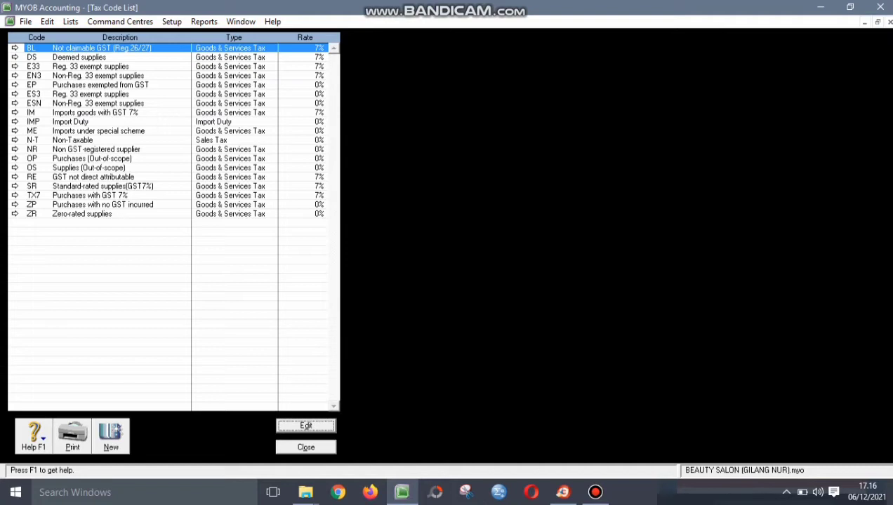
key("shift+F10")
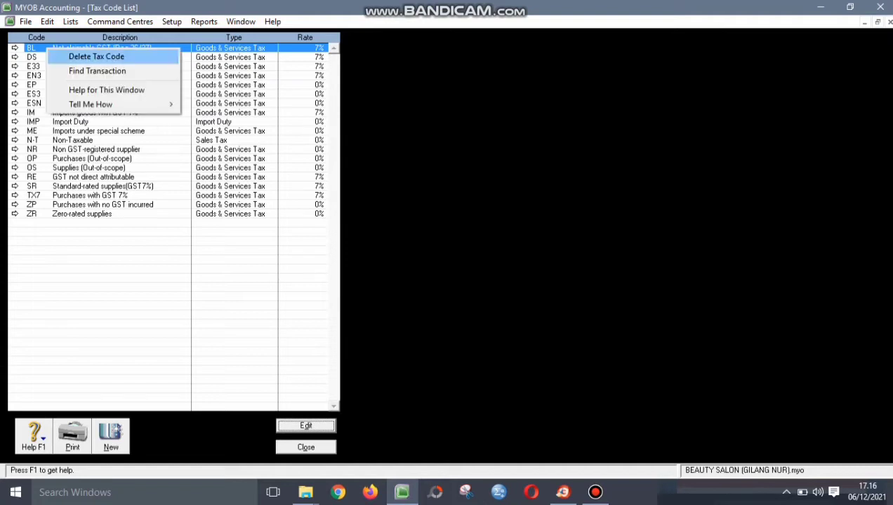
- Delete tax codes BL, DS, E33, EN3, EP, ES3, ESN, IM, IMP and ME
key("Return")
key("shift+F10")
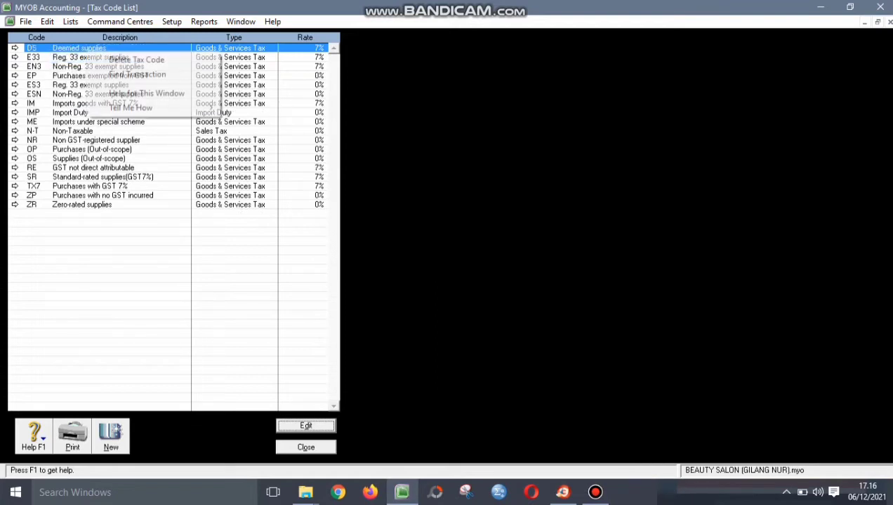
key("Return")
key("shift+F10")
key("Return")
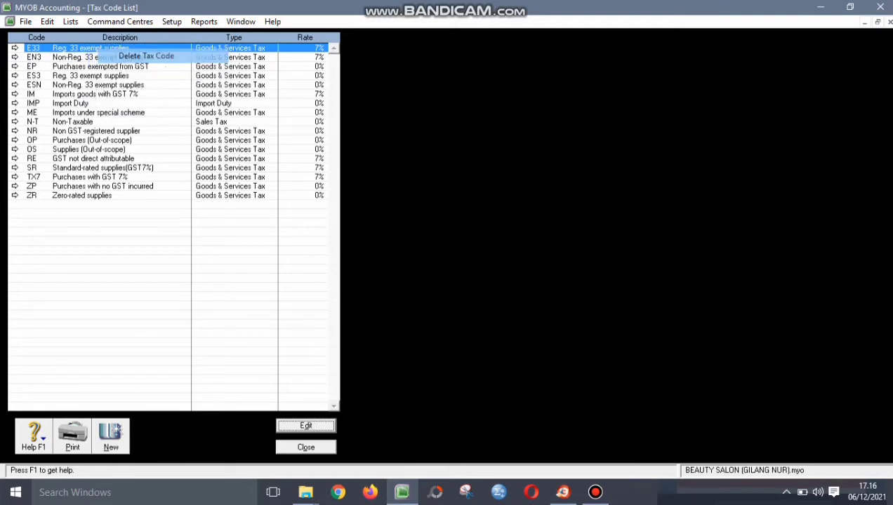
key("shift+F10")
key("Return")
key("shift+F10")
key("Return")
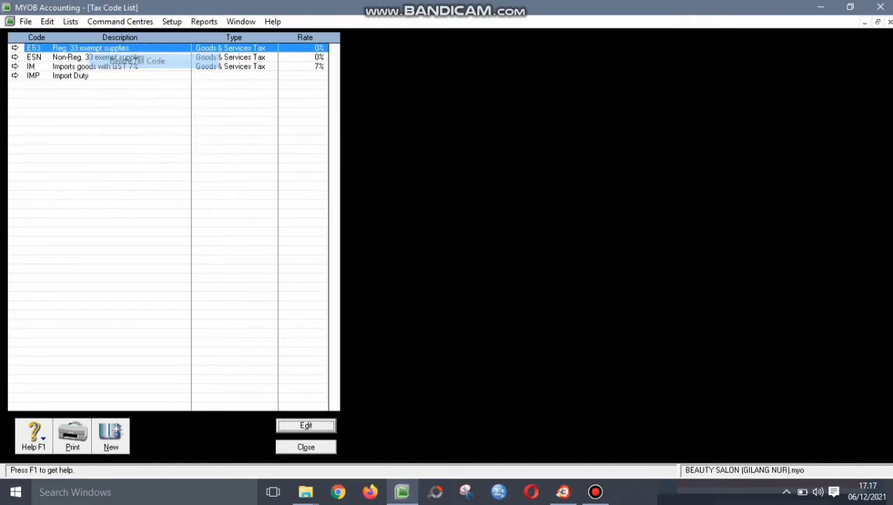
key("shift+F10")
key("Return")
key("shift+F10")
key("Return")
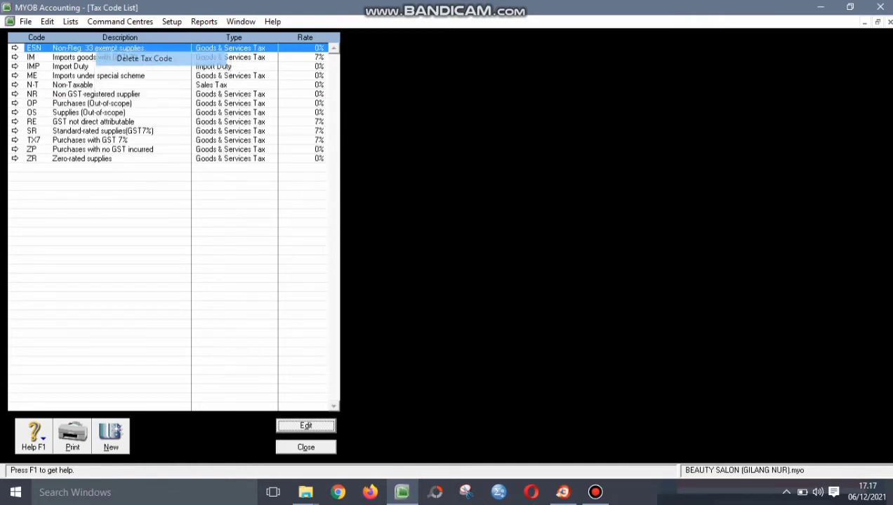
key("shift+F10")
key("Return")
key("shift+F10")
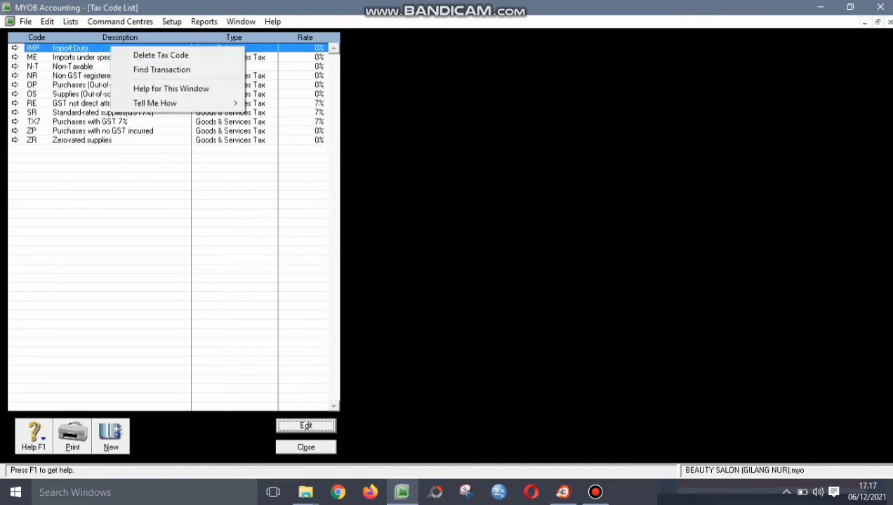
key("Return")
key("shift+F10")
key("Return")
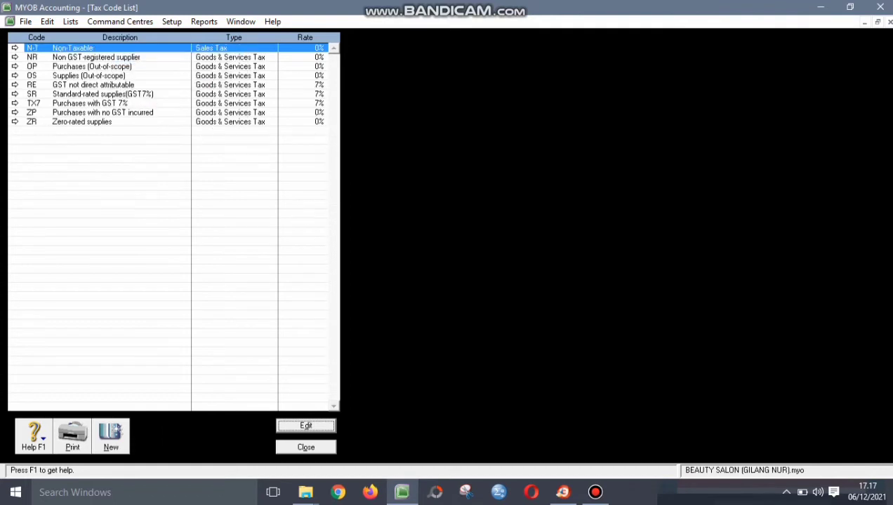
- Delete tax codes NR, OP, OS, RE, ZP and ZR, then select TX7
key("Down")
key("shift+F10")
key("Return")
key("Down")
key("shift+F10")
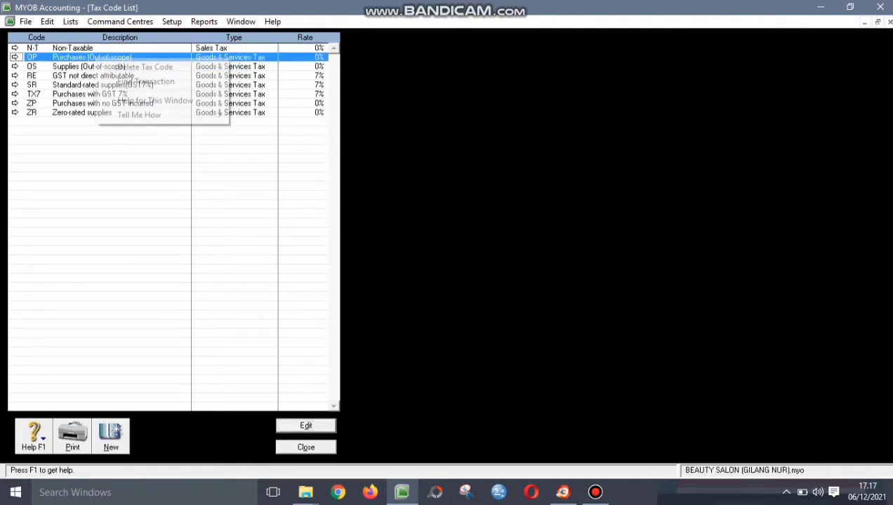
key("Return")
key("Down")
key("shift+F10")
key("Return")
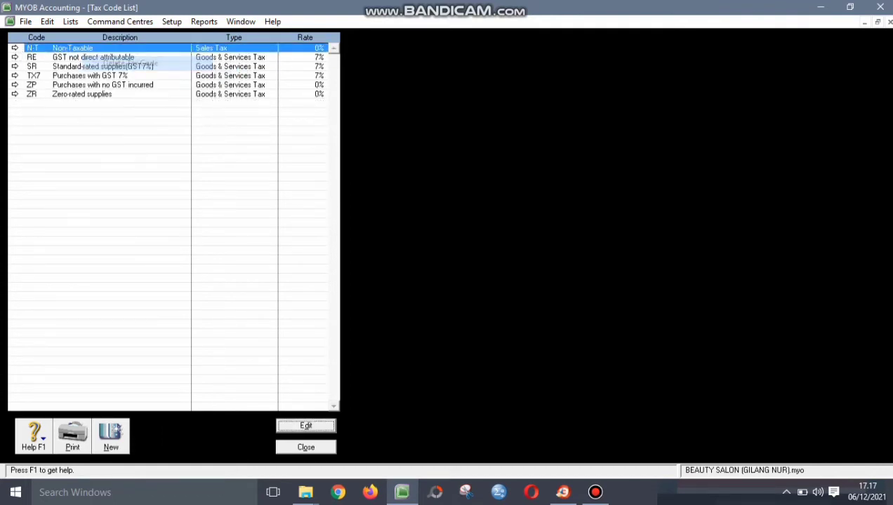
key("Down")
key("shift+F10")
key("Return")
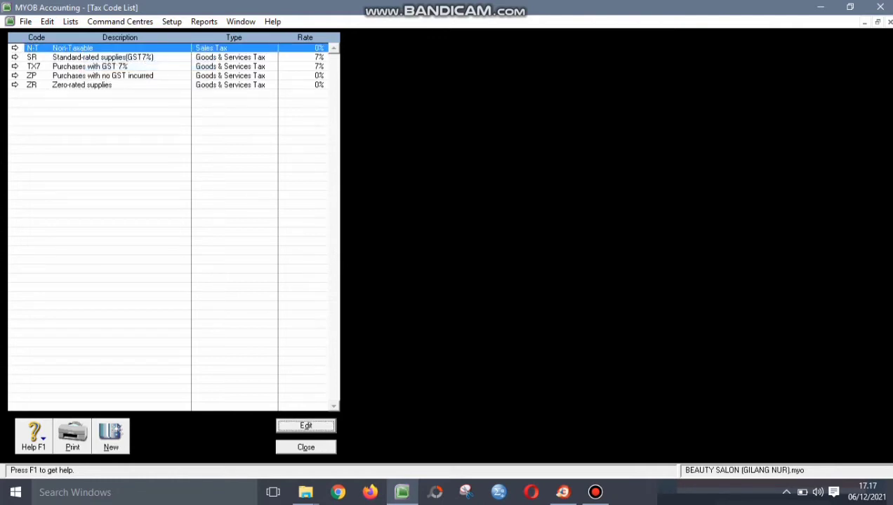
key("Down")
key("Down")
key("Down")
key("shift+F10")
key("Return")
key("Down")
key("Down")
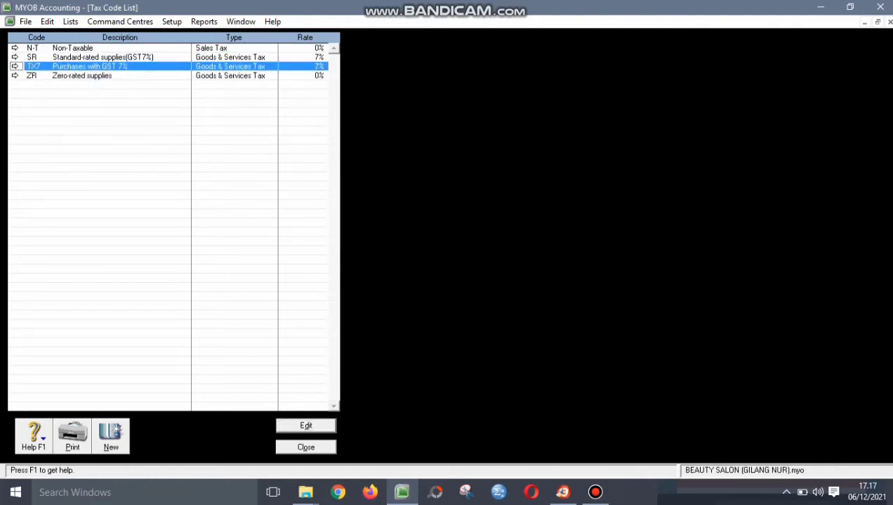
key("Down")
key("shift+F10")
key("Return")
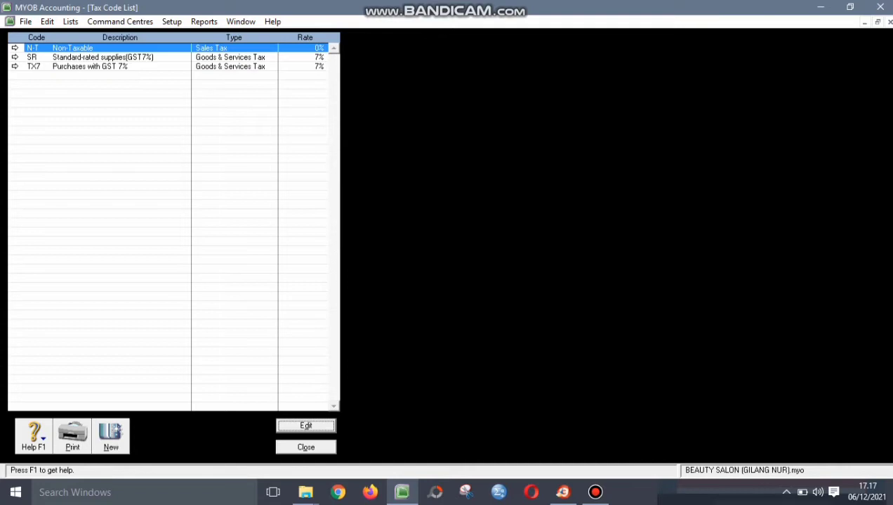
key("Down")
key("Down")
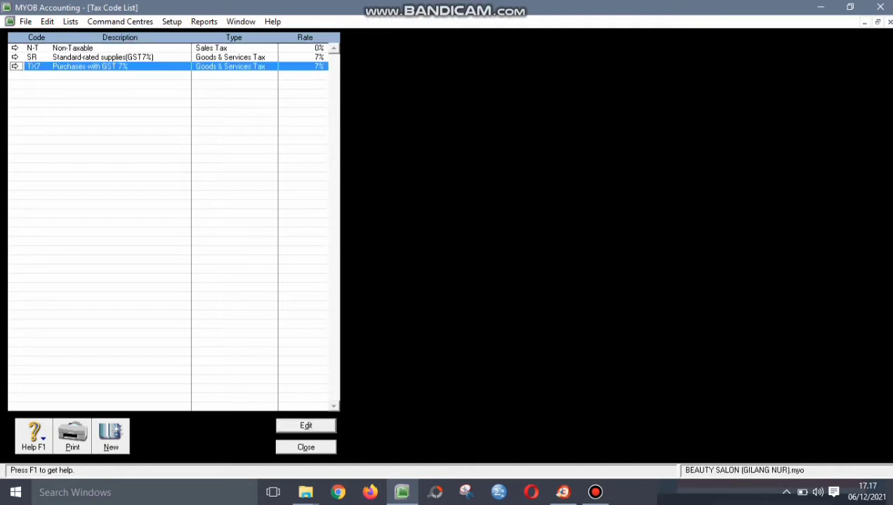
- Rename TX7 to VAT, described 'VALUE ADDED TAX' at 10%, accept both warnings and close the list
left_click(306, 426)
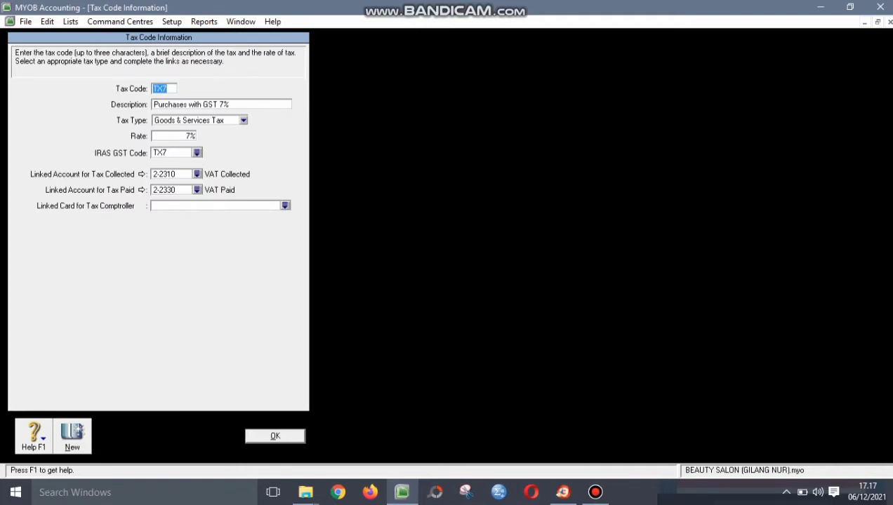
type("VAT")
key("Tab")
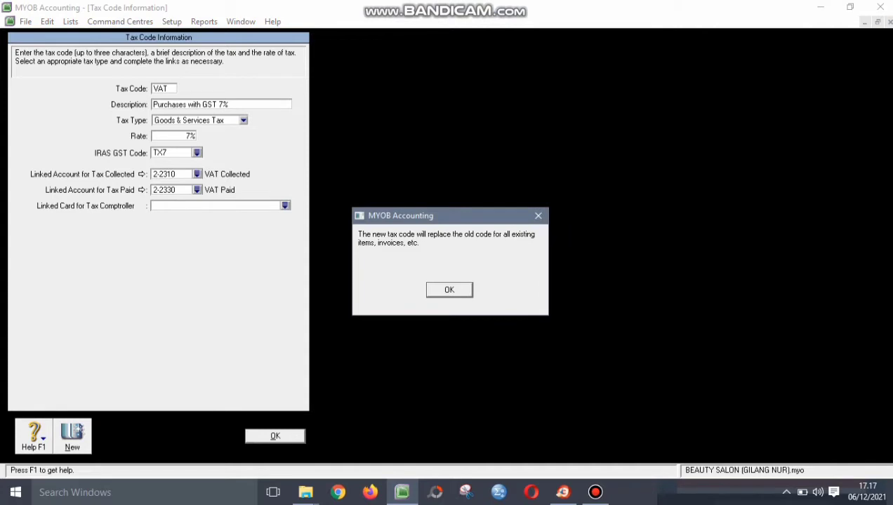
key("Return")
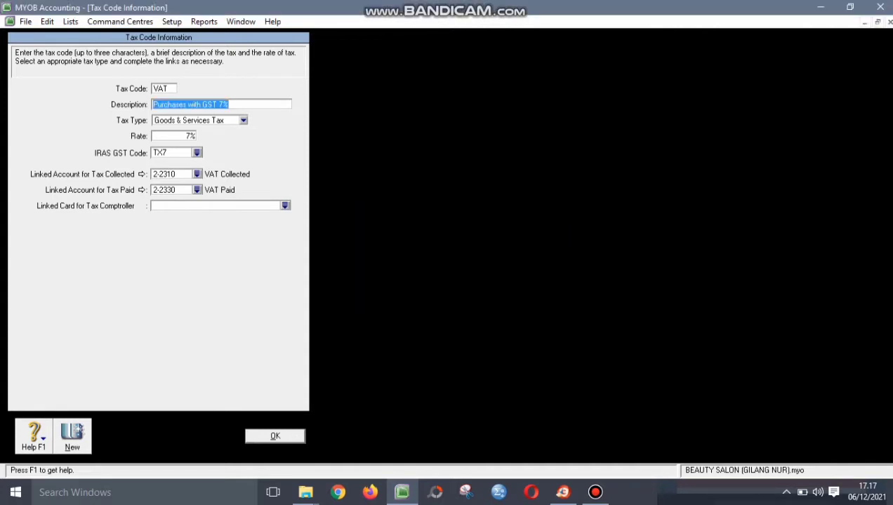
type("VALUE")
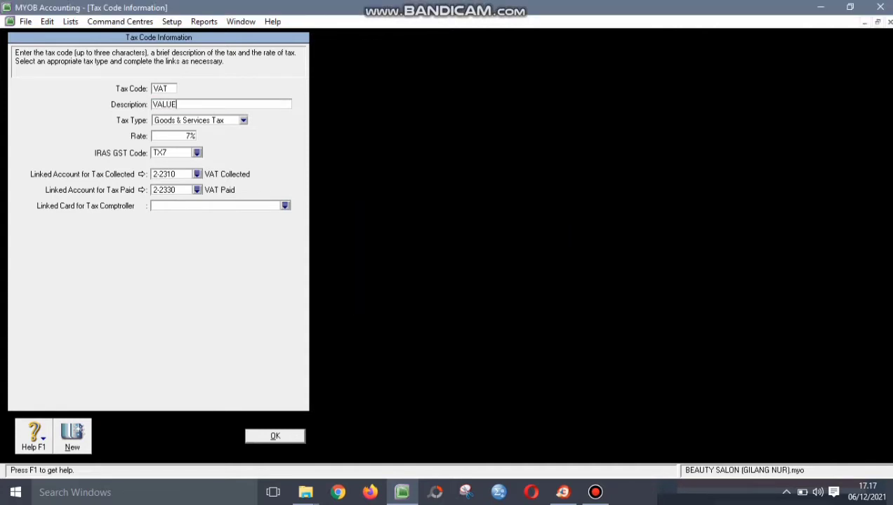
type(" ADDED TAX")
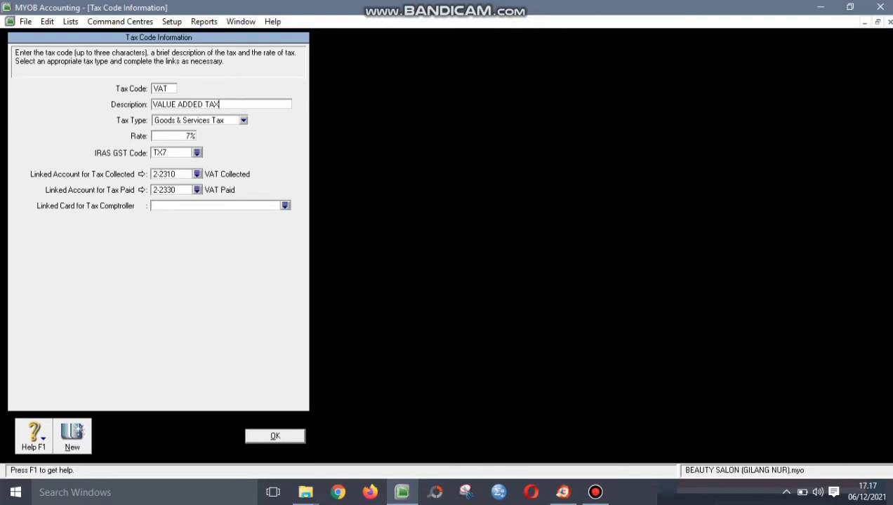
key("Tab")
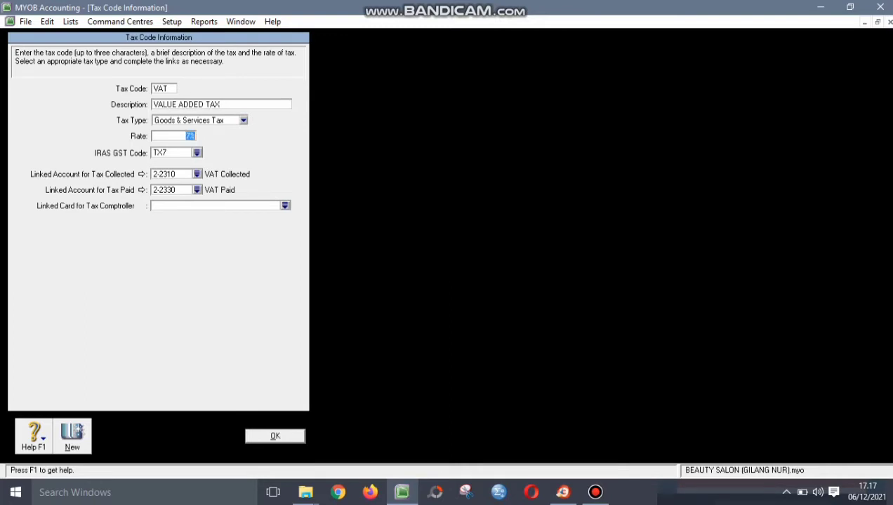
type("10%")
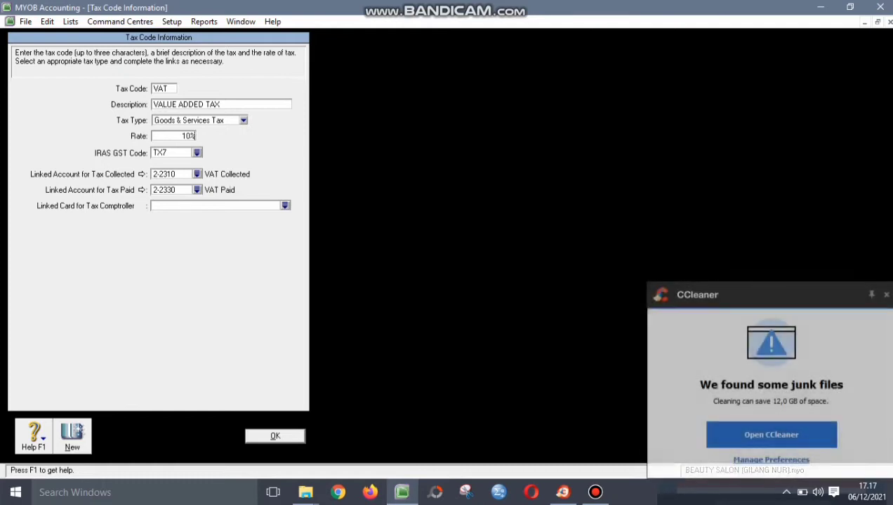
key("Return")
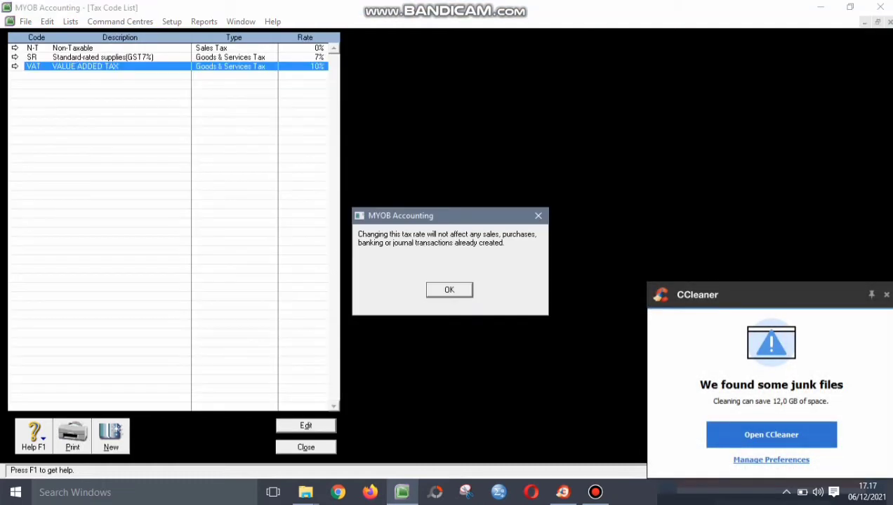
key("Return")
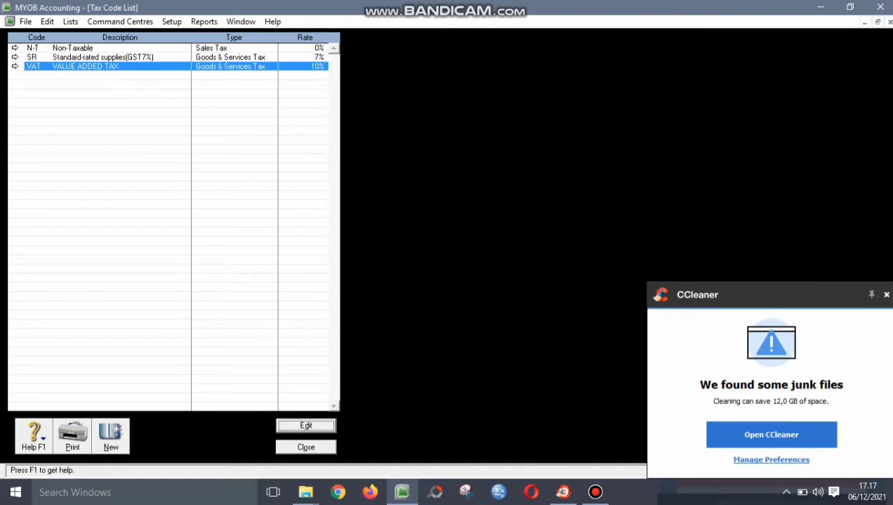
key("Escape")
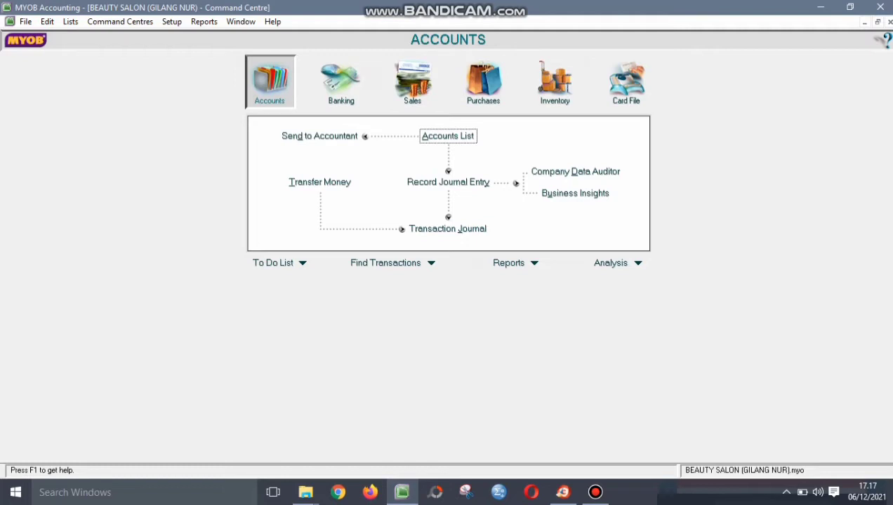
- Create job number P named PRODUCT from the Jobs list
left_click(70, 22)
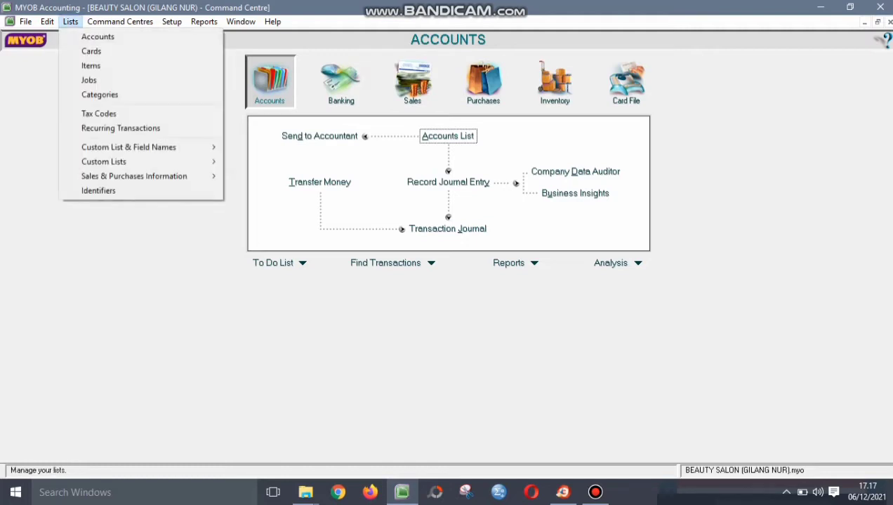
left_click(88, 80)
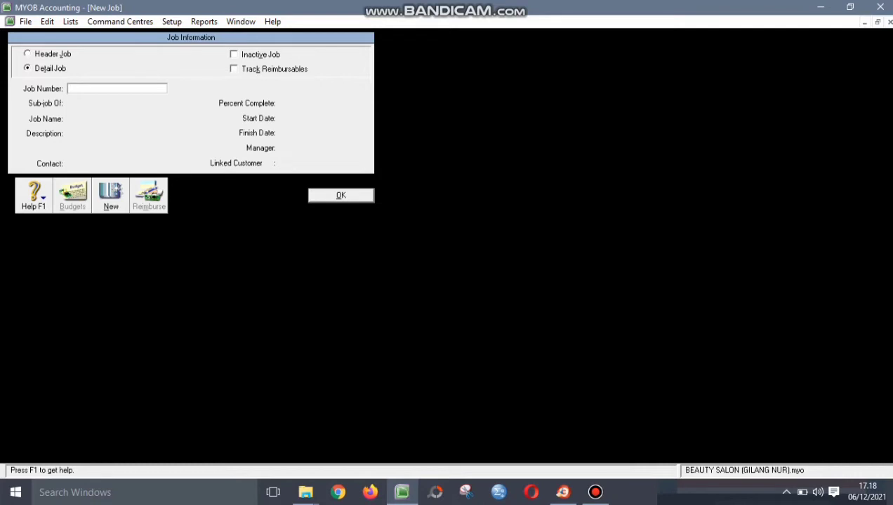
type("P")
key("Tab")
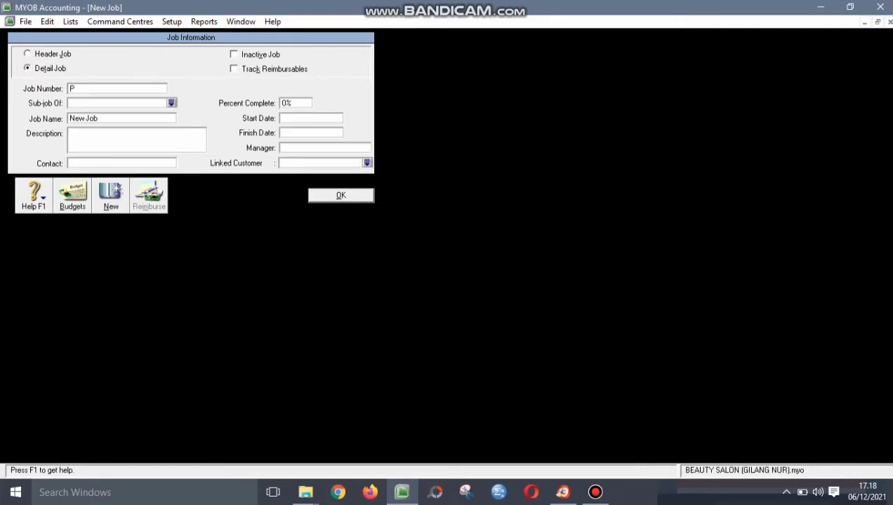
key("Tab")
type("pro")
key("BackSpace")
key("BackSpace")
key("BackSpace")
type("PRIDUCT")
key("BackSpace")
key("BackSpace")
key("BackSpace")
key("BackSpace")
key("BackSpace")
type("ODUCT")
key("Return")
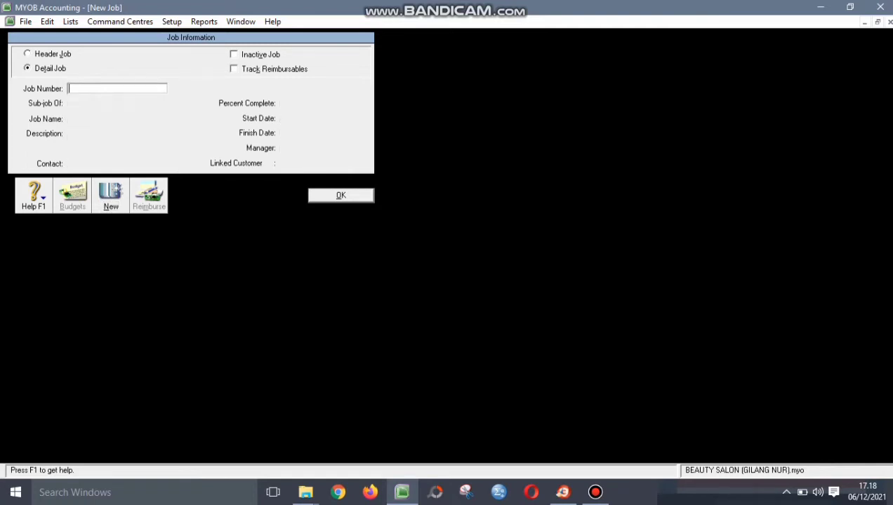
- Add job S named SERVICE and close the Jobs List
type("S")
key("Tab")
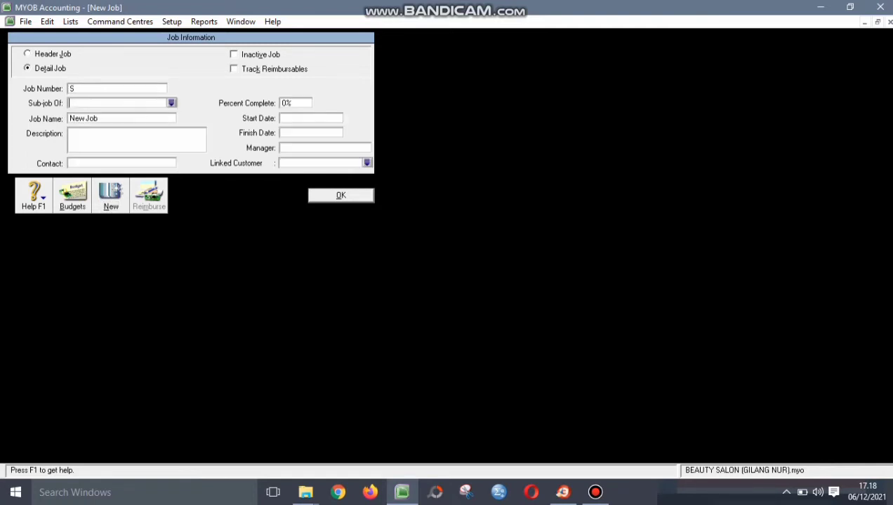
key("Tab")
type("SERVICE")
key("Return")
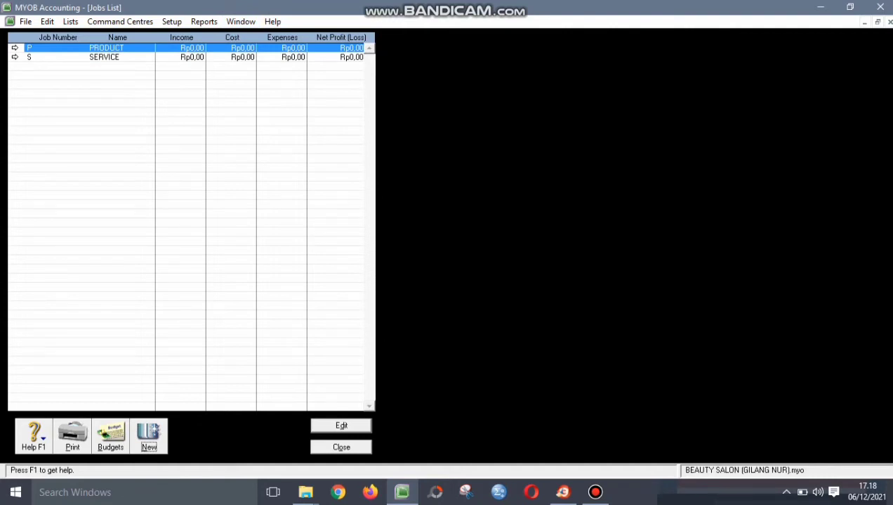
left_click(341, 447)
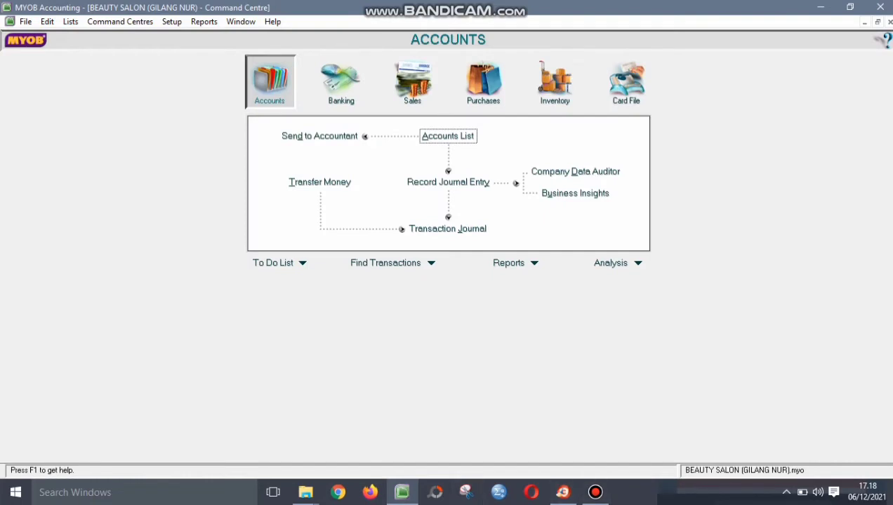
- Create category BJR named BANJARNEGARA in the Categories list
left_click(70, 22)
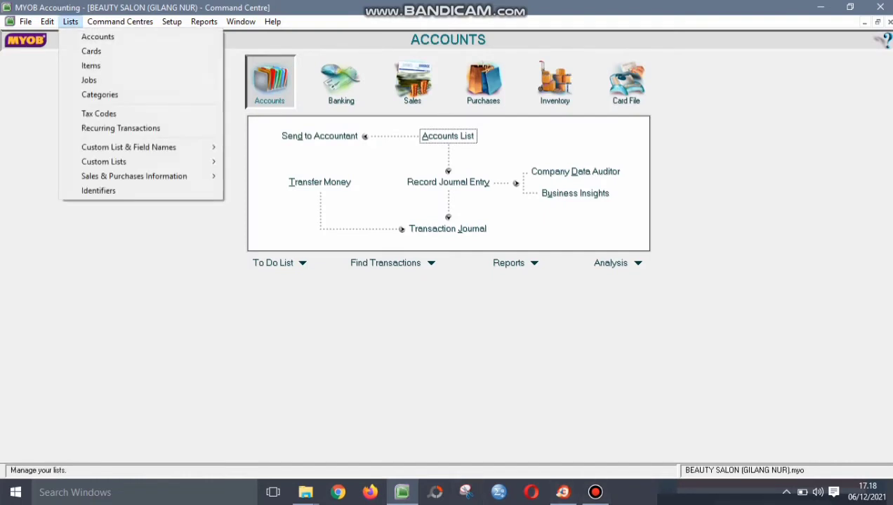
key("Return")
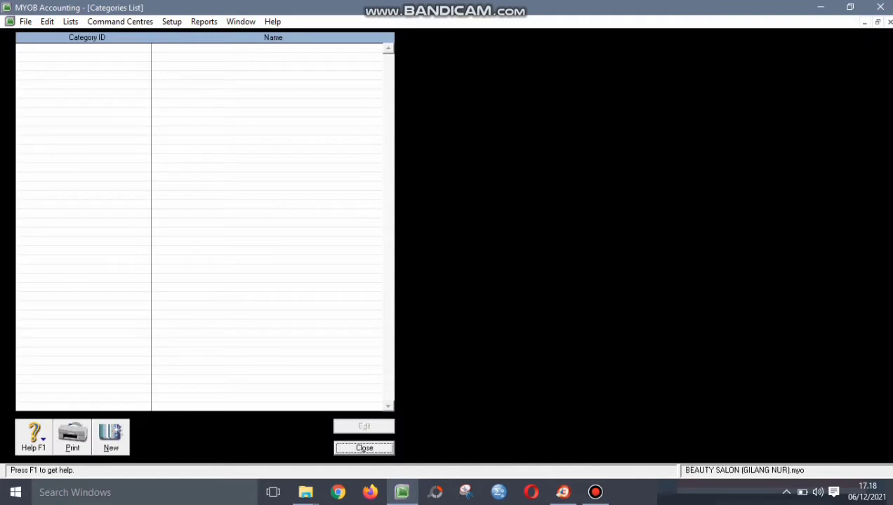
key("ctrl+n")
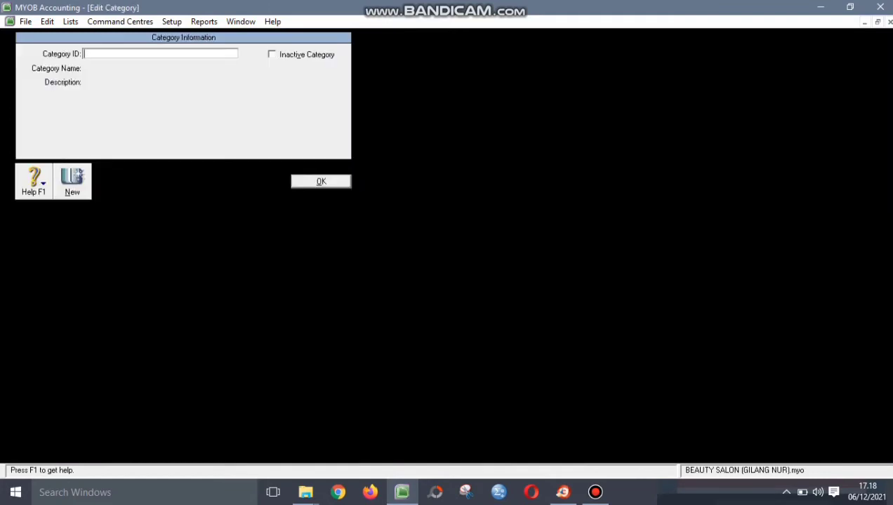
type("BJR")
key("Tab")
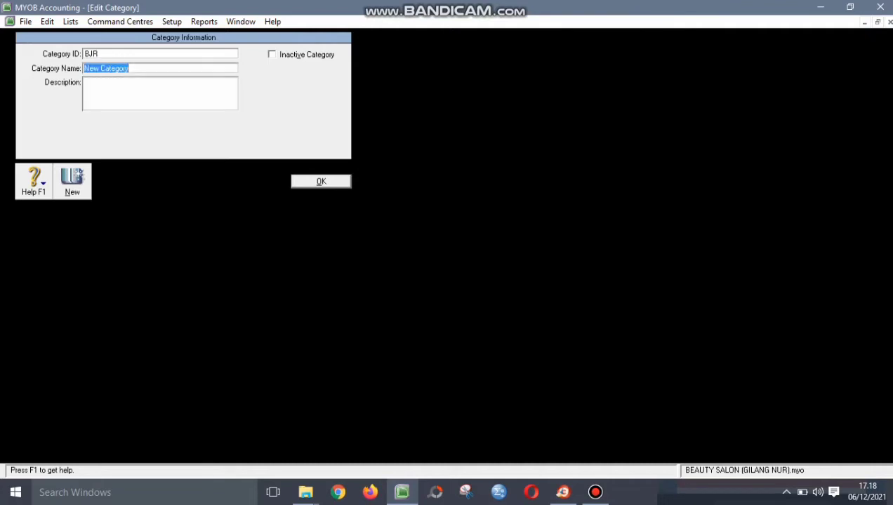
type("BANJARE")
key("BackSpace")
type("NEGARA")
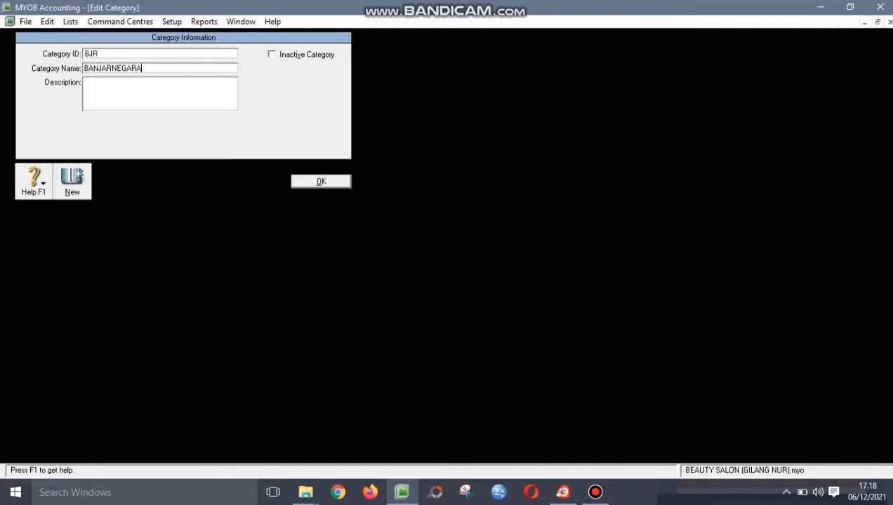
key("alt+n")
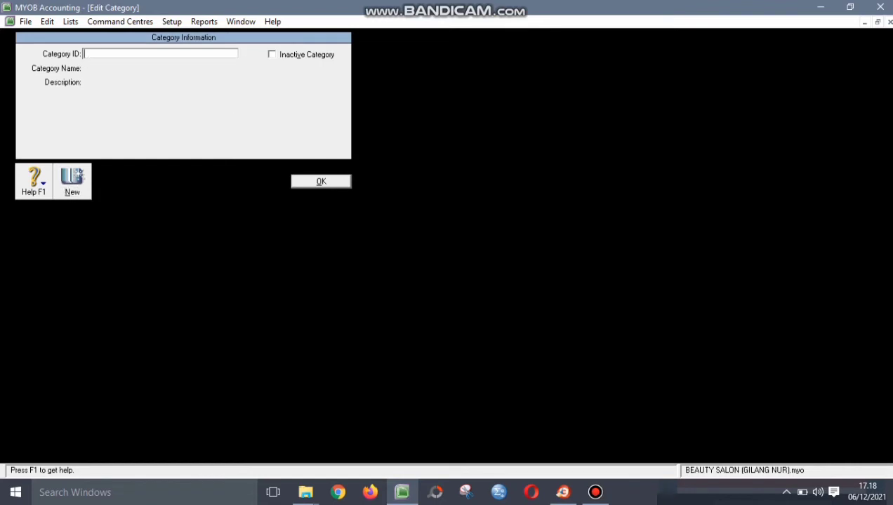
- Add categories PWT PURWOKERTO and CLP CILACAP, then close the Categories List
type("PWT")
key("Tab")
type("P")
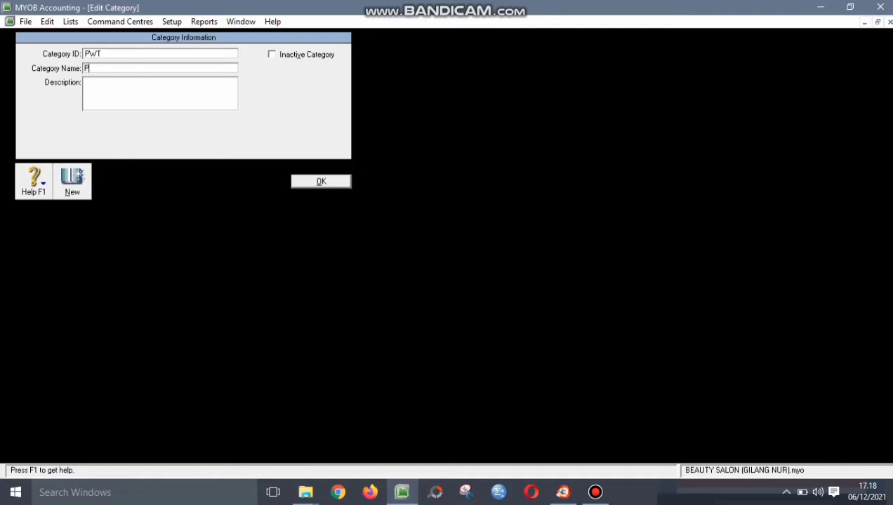
type("URWOKERTO")
key("alt+n")
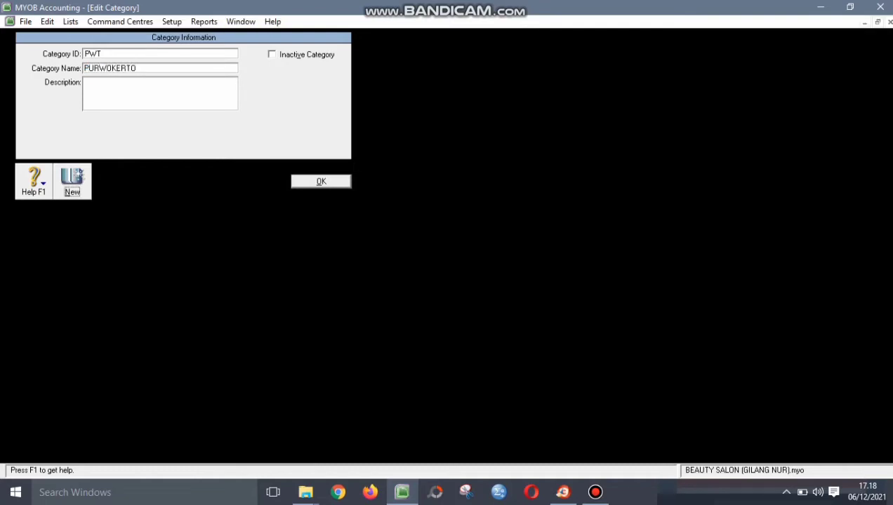
type("CLP")
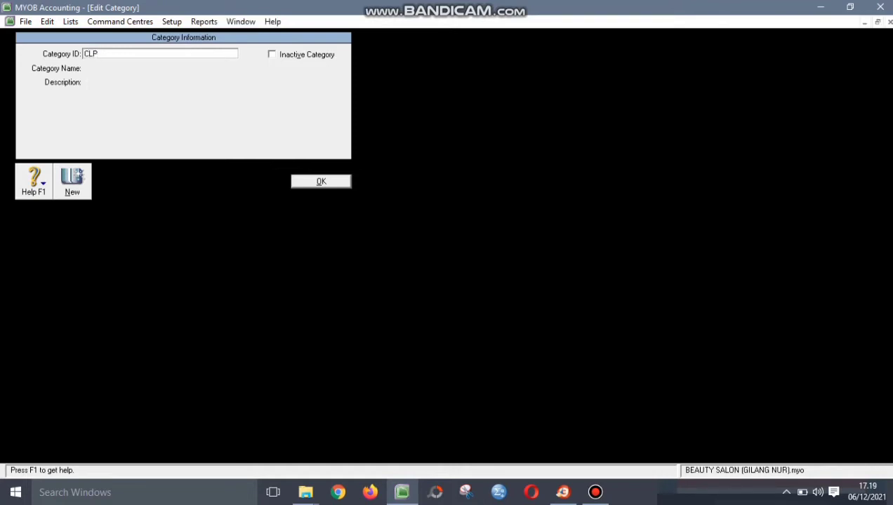
key("Tab")
type("CI")
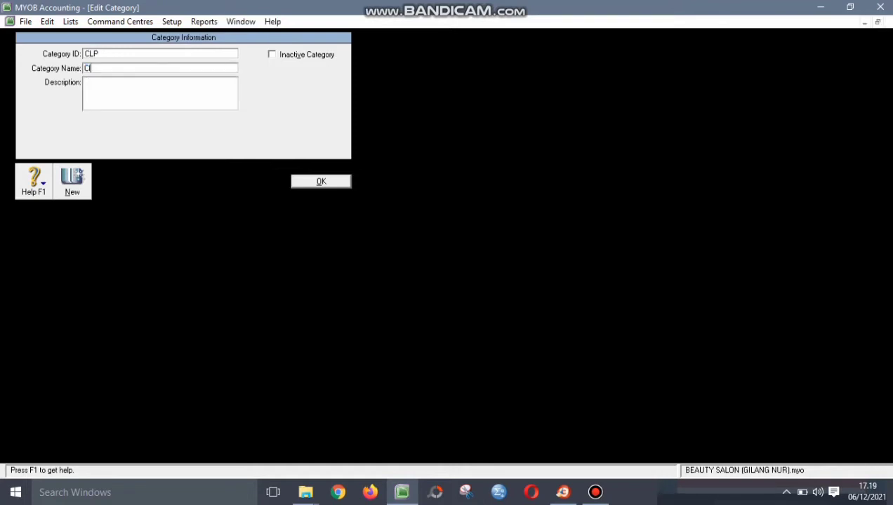
type("LACAP")
key("Tab")
key("Return")
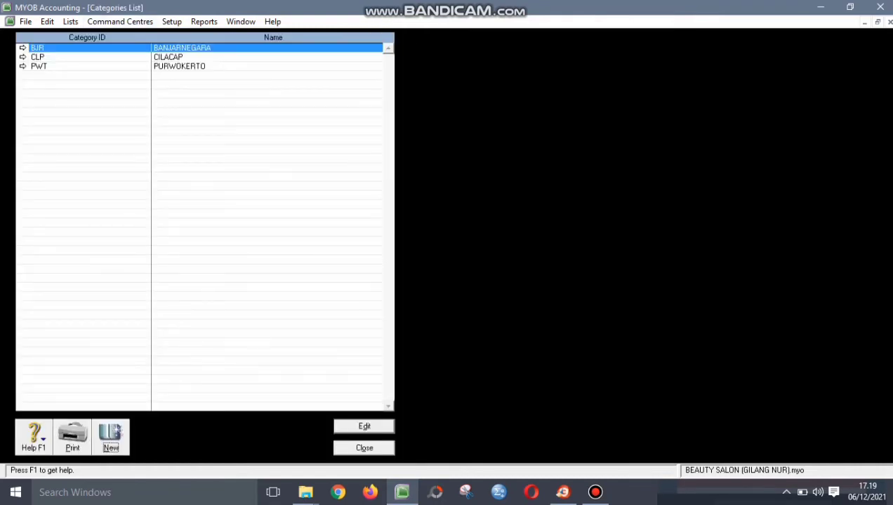
key("Escape")
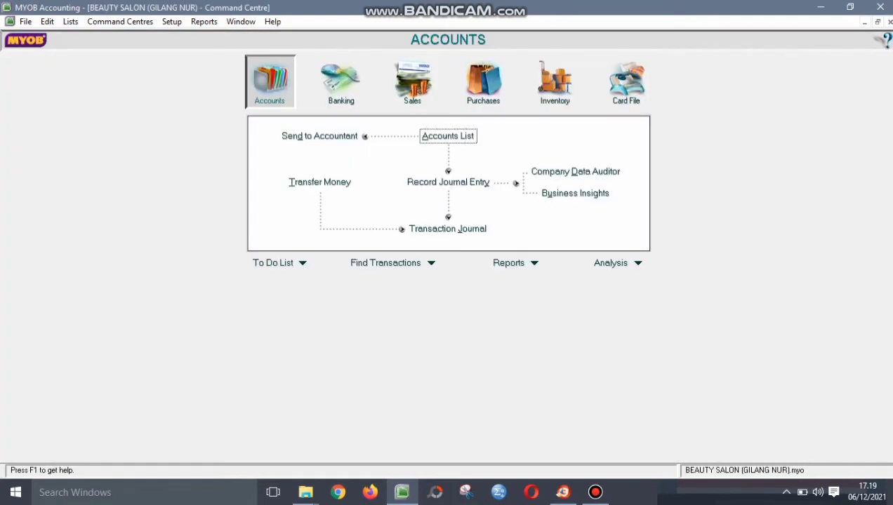
- Create customer cards WELLA, TIGI and SEXY HAIR
left_click(70, 22)
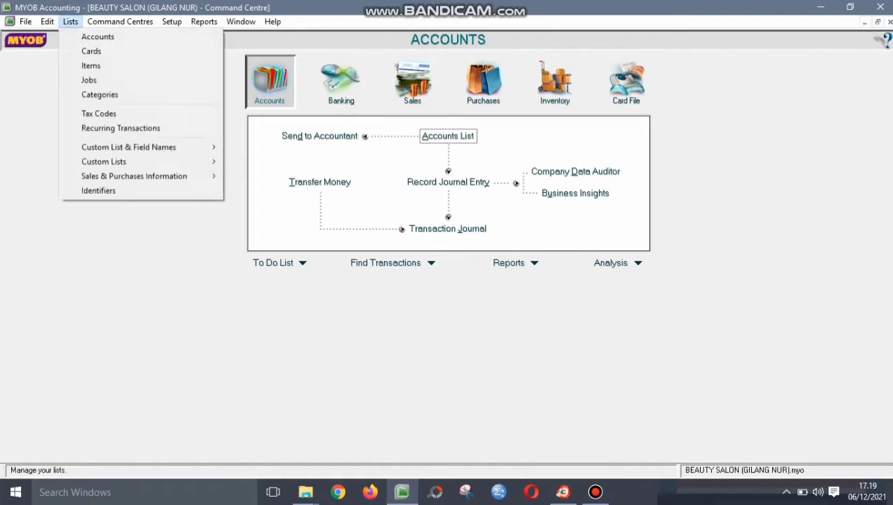
key("Down")
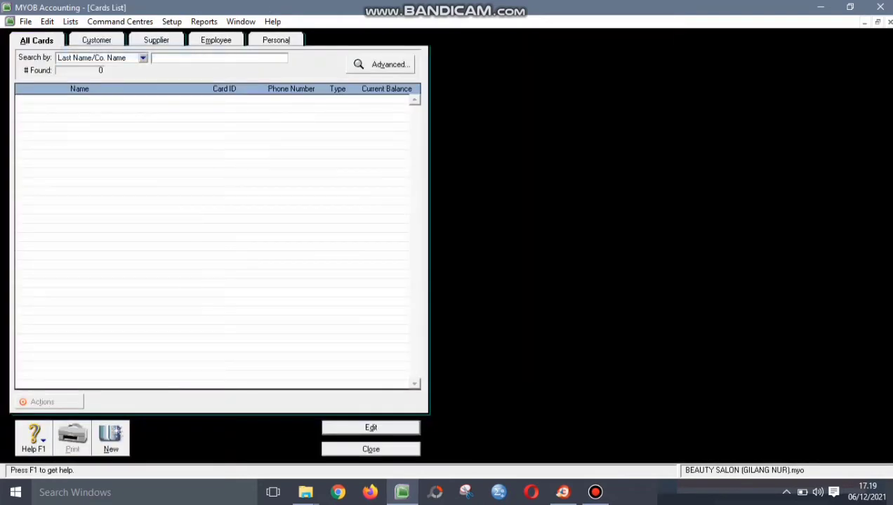
left_click(111, 437)
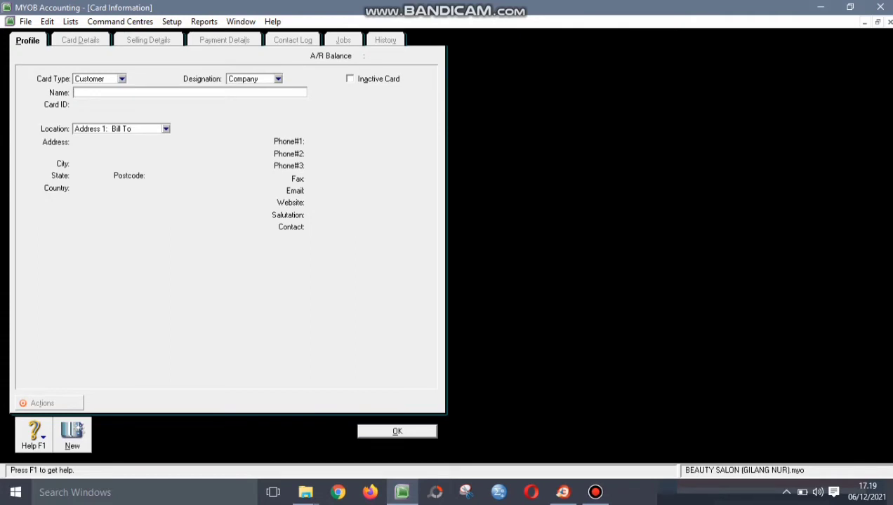
type("WELLA")
key("Tab")
key("Return")
type("TIGI")
key("Tab")
key("Return")
type("SEXY HAIR")
key("Tab")
key("Return")
- Create supplier cards REDKEN, KENRA and MOROCCANOIL
left_click(122, 79)
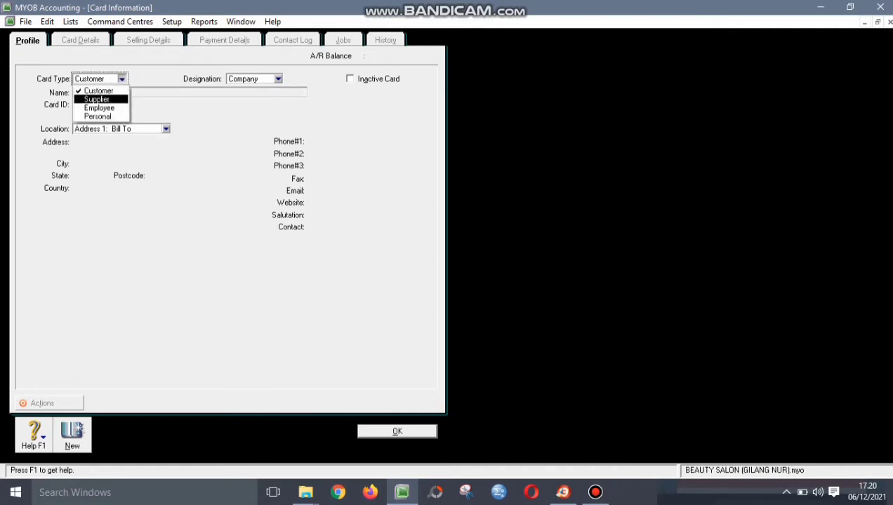
left_click(97, 100)
type("REDKEN")
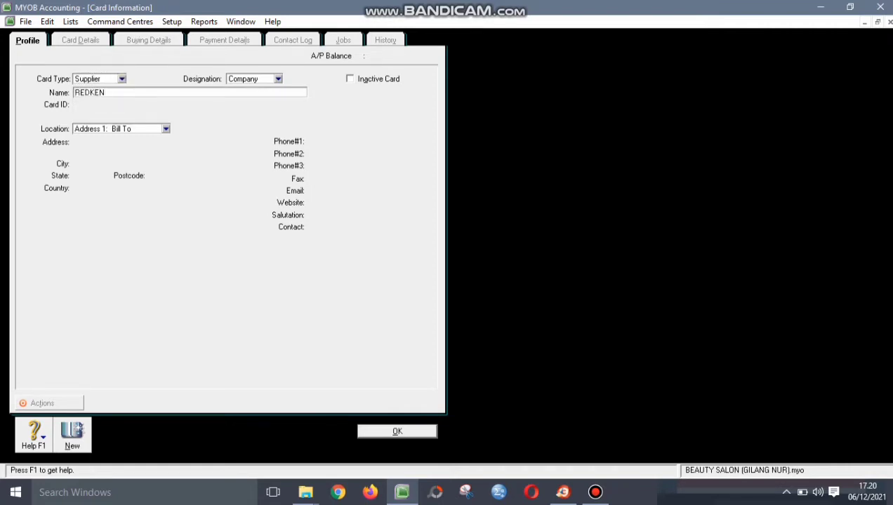
key("Tab")
key("Return")
type("KENRA")
key("Tab")
key("Return")
type("MOROCCANOI")
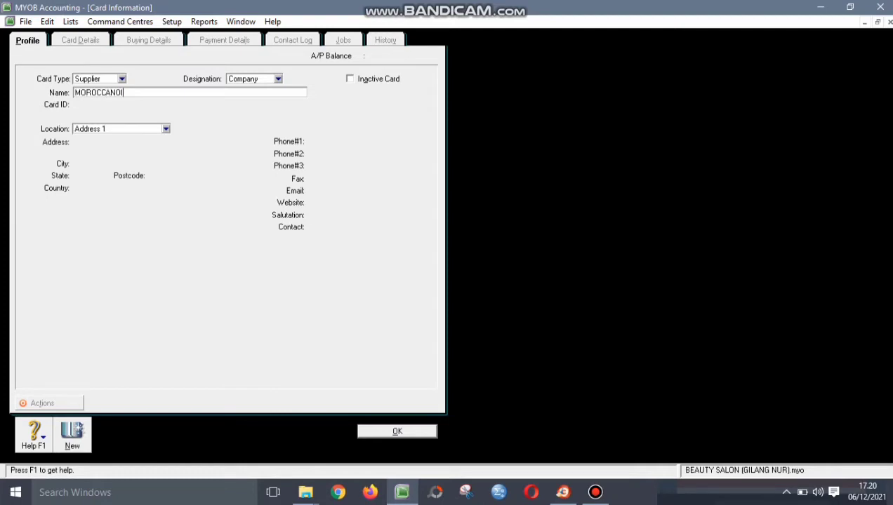
left_click(72, 435)
- Create two employee cards, entering each employee's name
left_click(122, 79)
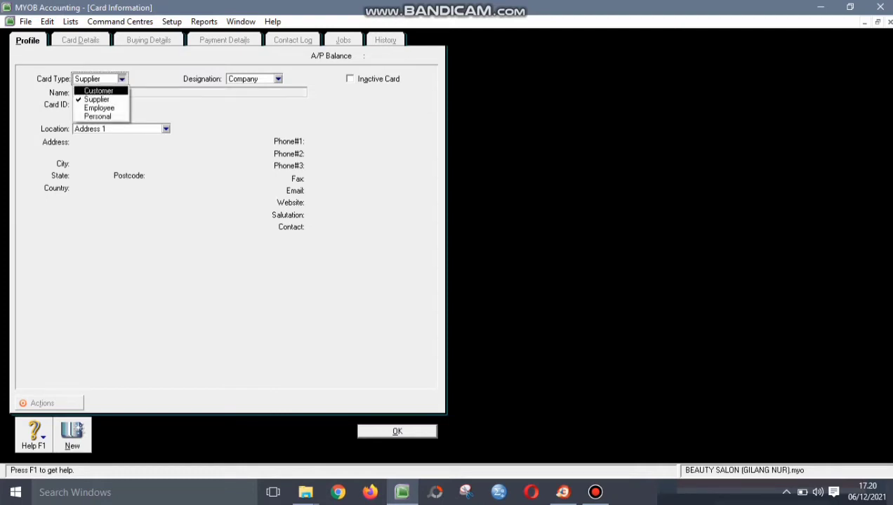
left_click(99, 109)
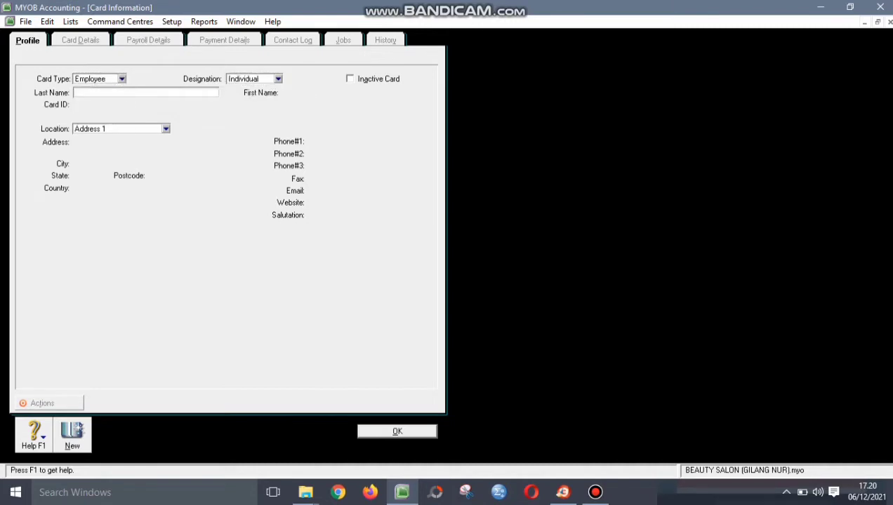
type("BAYU")
left_click(72, 436)
type("AIRA")
key("Return")
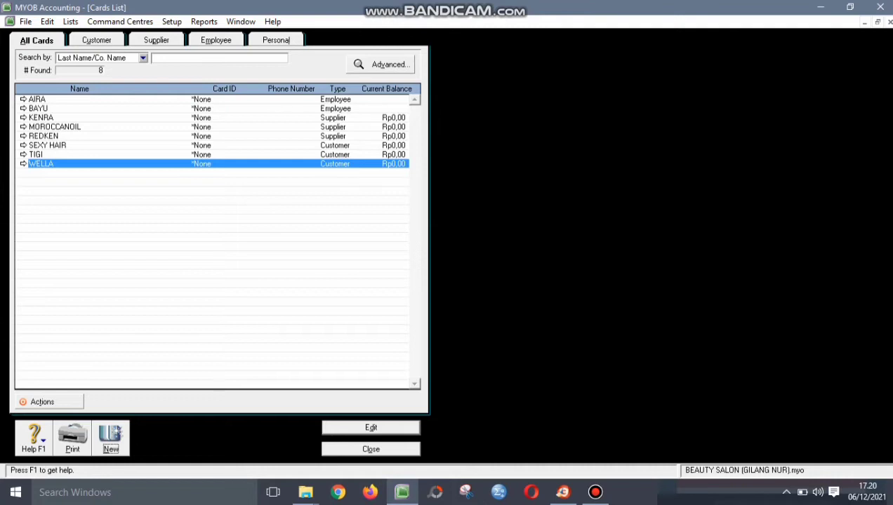
- Check the Customer, Supplier and Employee card tabs, then close the Cards List
left_click(96, 40)
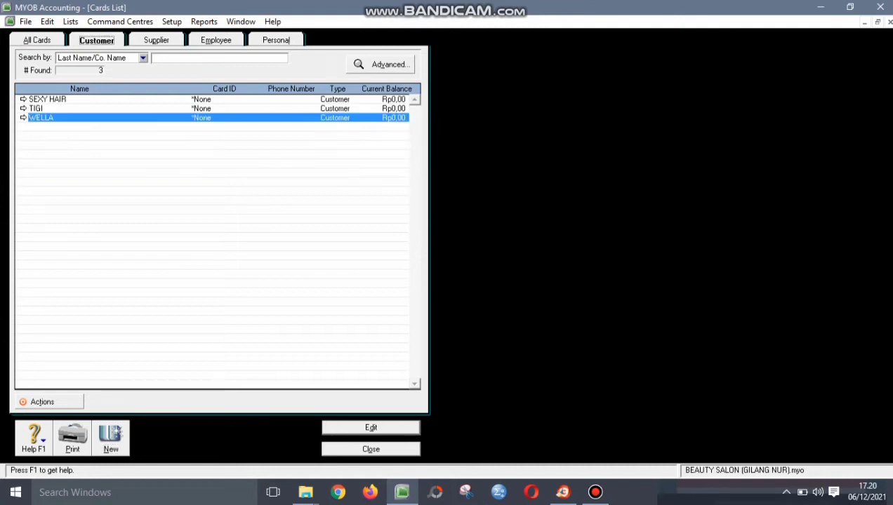
left_click(156, 40)
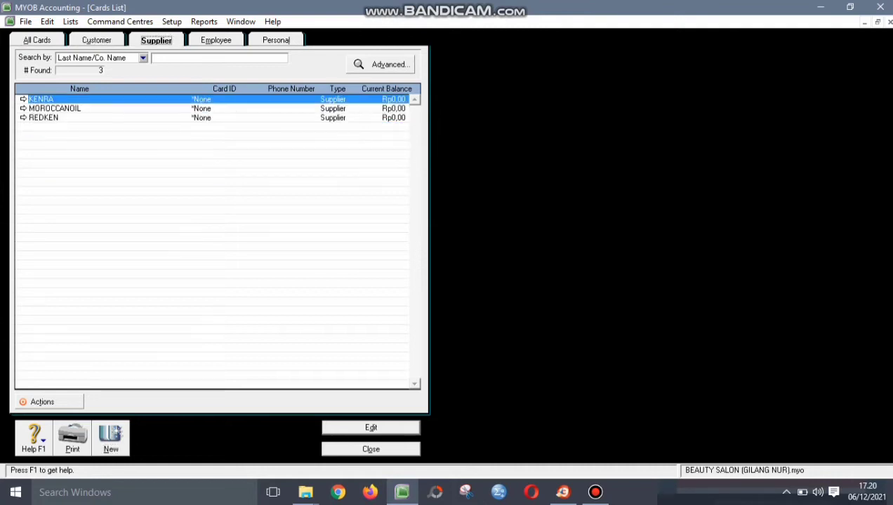
left_click(216, 40)
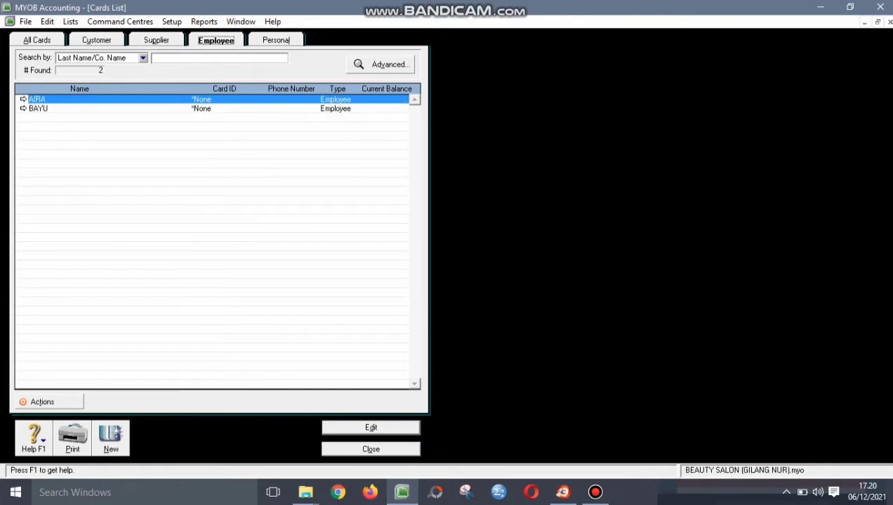
left_click(371, 450)
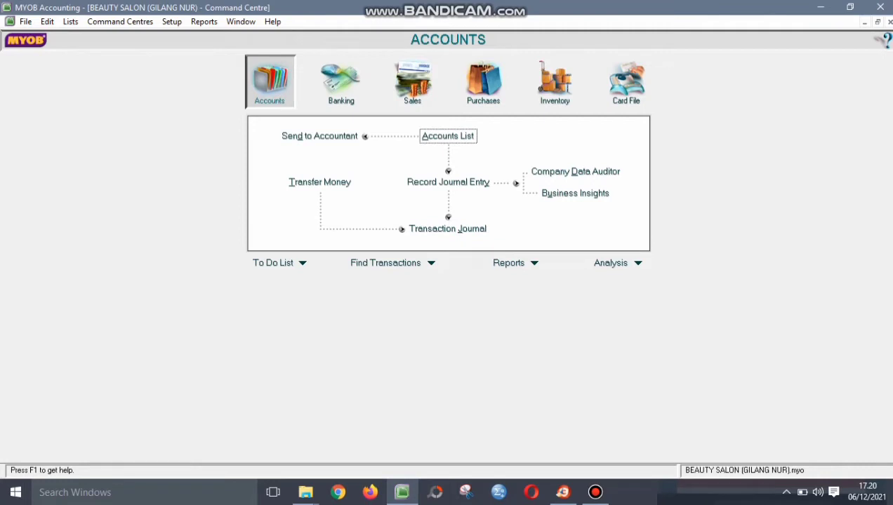
- Start new item SH named SHAMPO, ticked as bought, sold and inventoried
left_click(70, 22)
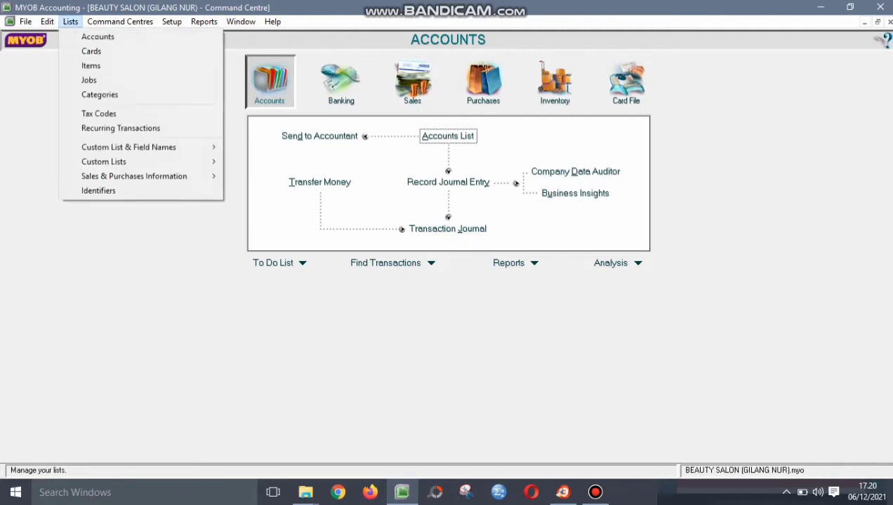
left_click(91, 66)
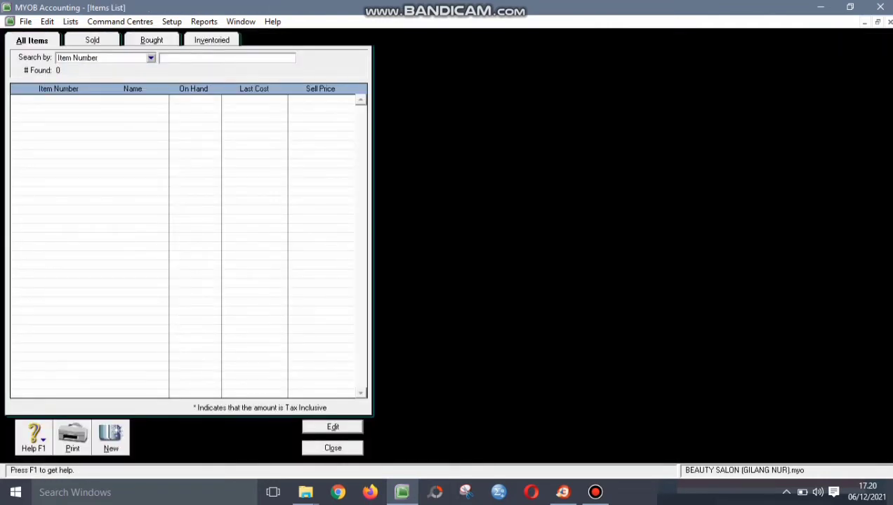
left_click(111, 437)
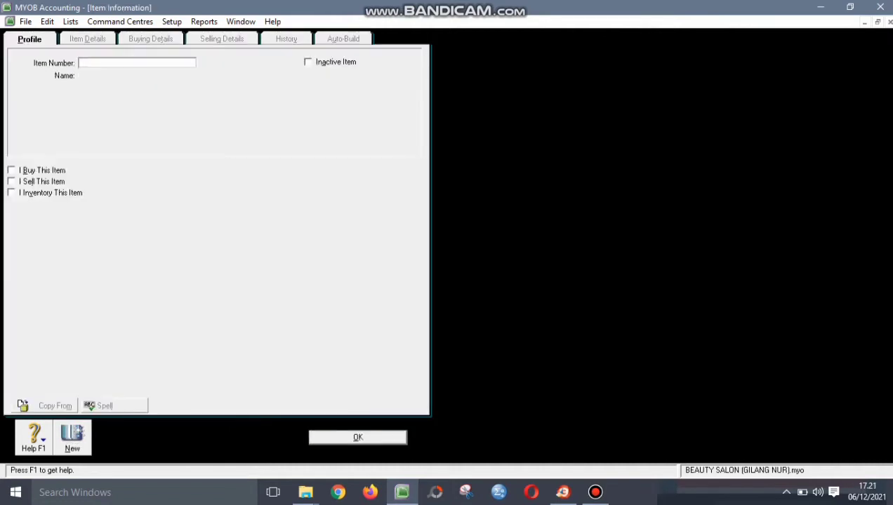
type("SH")
key("Tab")
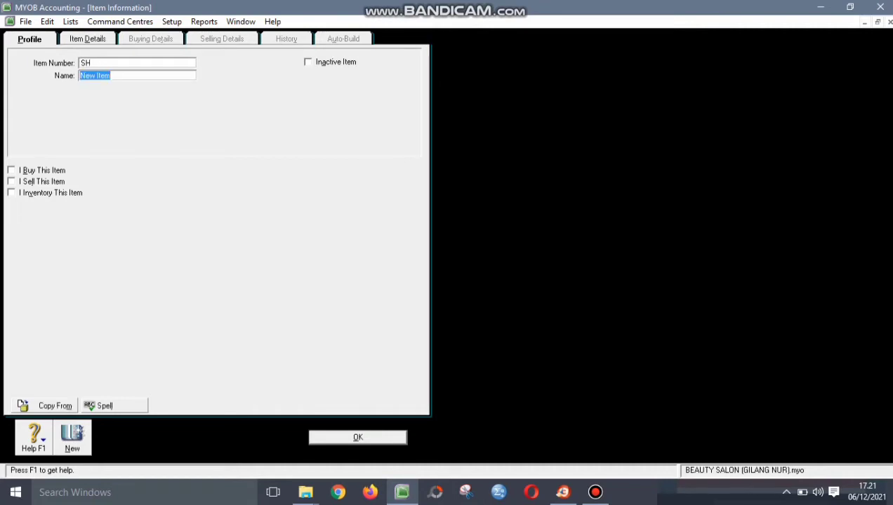
type("SHAMPO")
key("Tab")
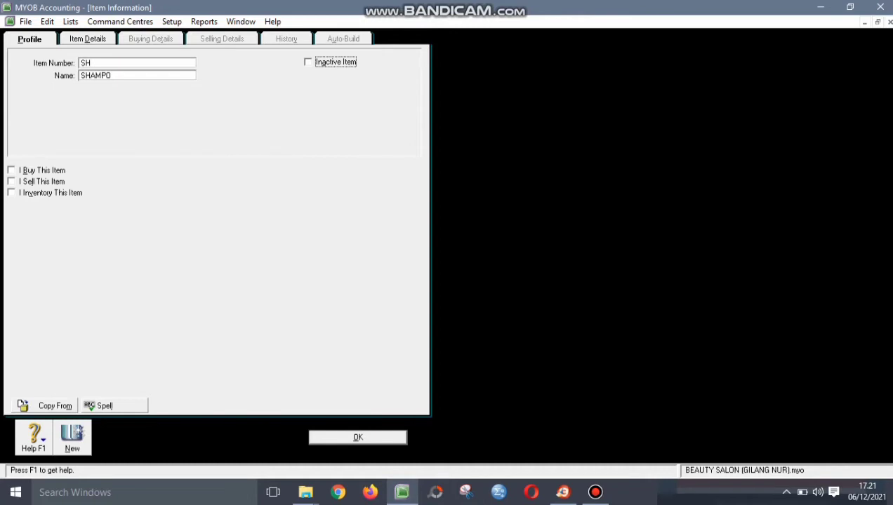
key("Tab")
key("space")
key("Tab")
key("space")
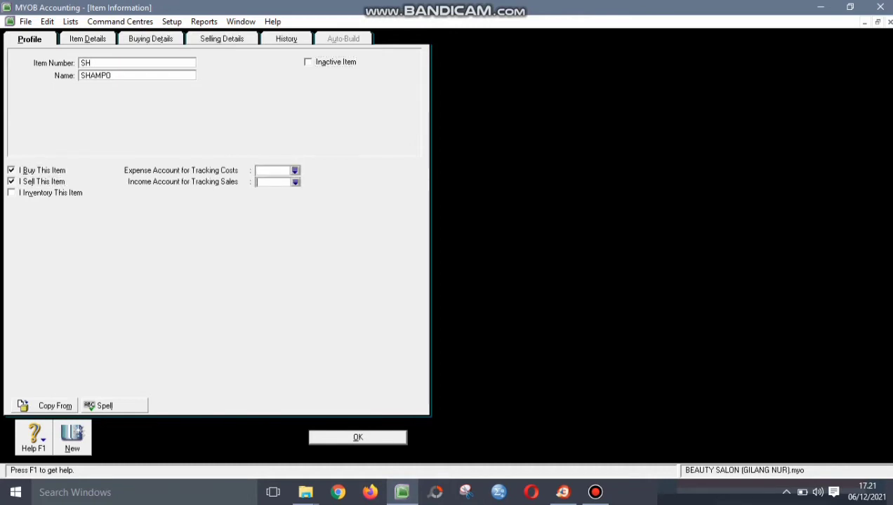
key("Tab")
key("space")
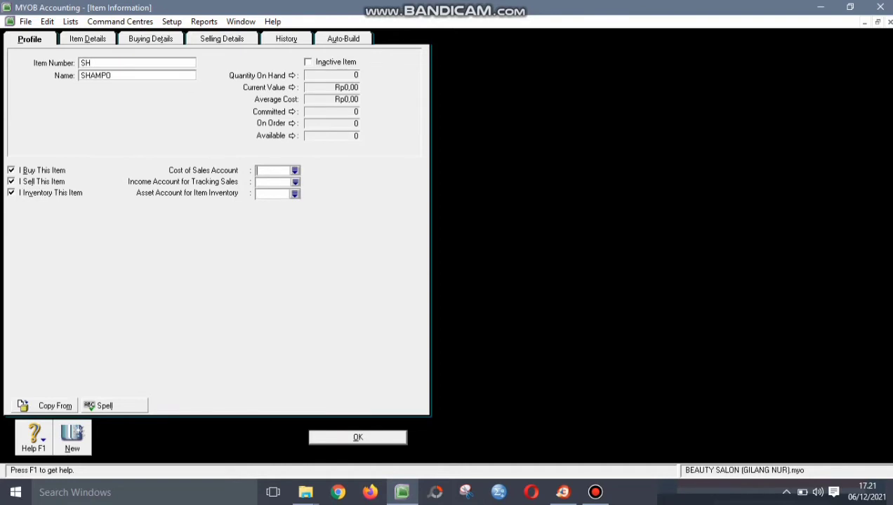
- Link SHAMPO to cost of sales 5-1000, income 4-1150 and inventory 1-2300
type("5-1000")
key("Tab")
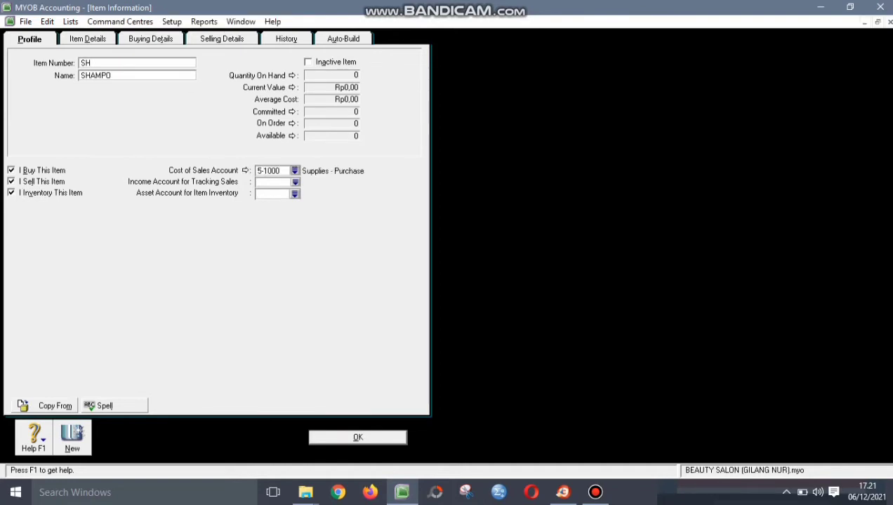
type("4-1150")
key("Tab")
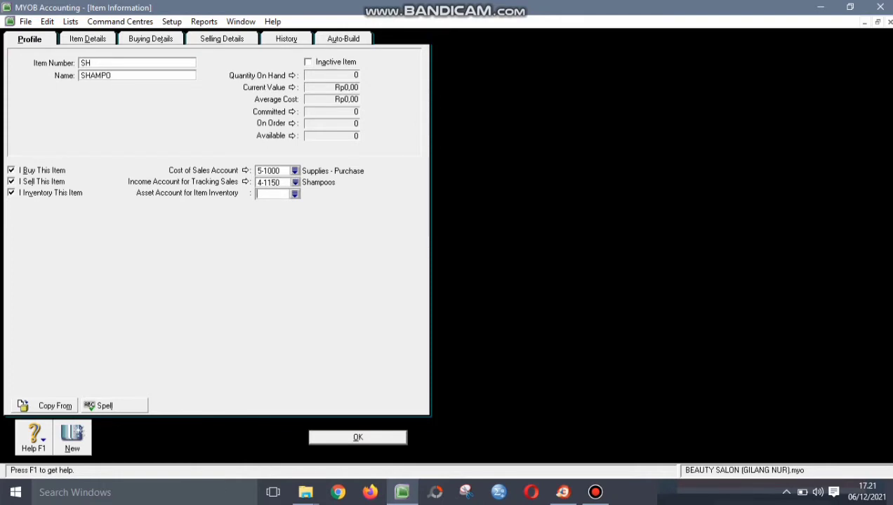
type("1-2300")
key("Tab")
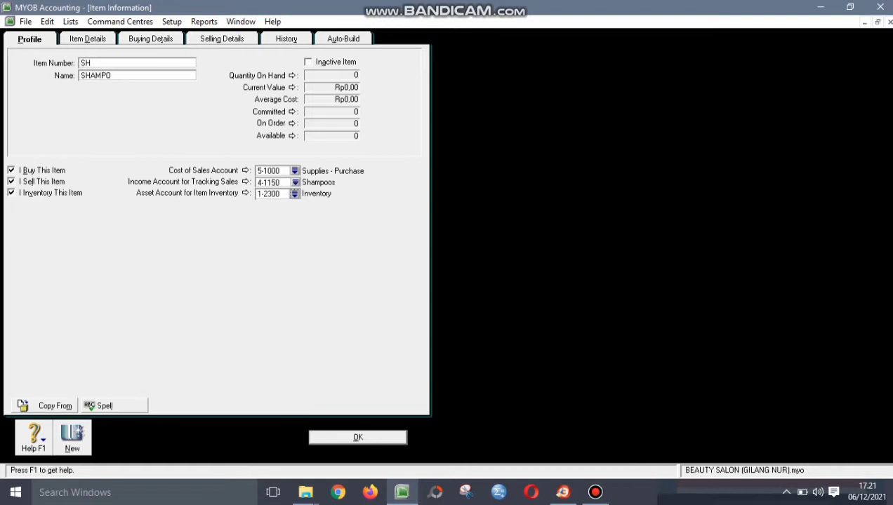
- Set SHAMPO's buying unit of measure to UNIT with the N-T Non-Taxable tax code
left_click(150, 38)
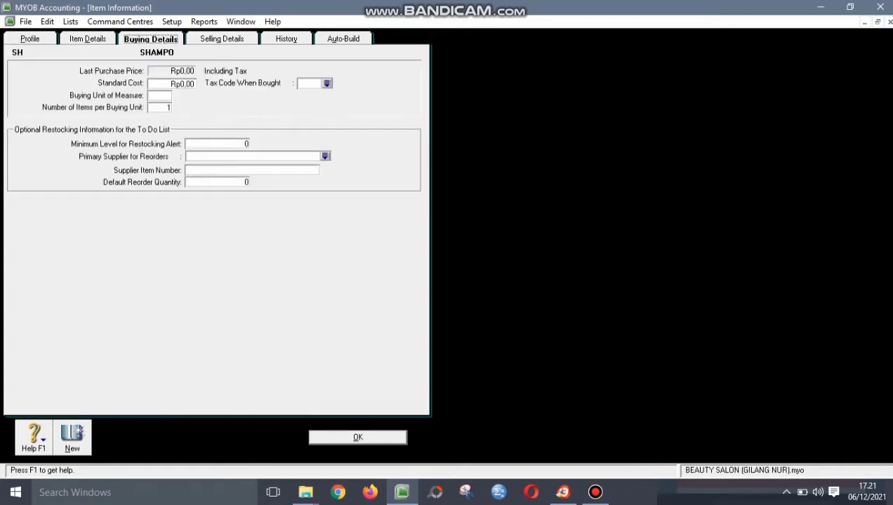
left_click(158, 95)
type("UNIT")
key("Tab")
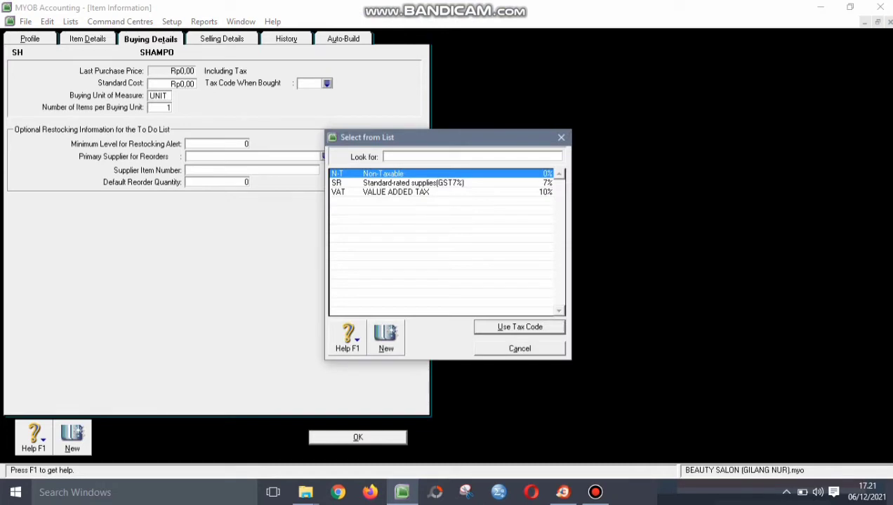
key("Escape")
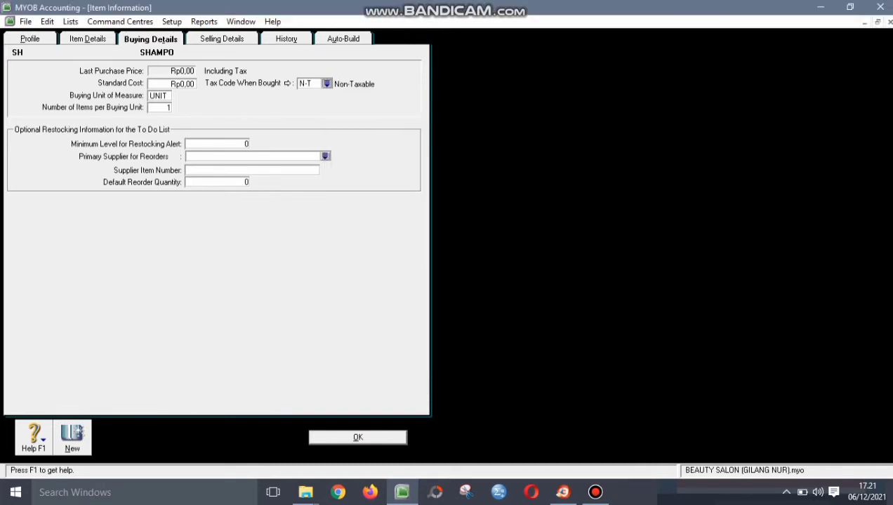
- Give SHAMPO a Rp250.000,00 selling price per UNIT with tax code N-T, then save it
left_click(222, 38)
key("Tab")
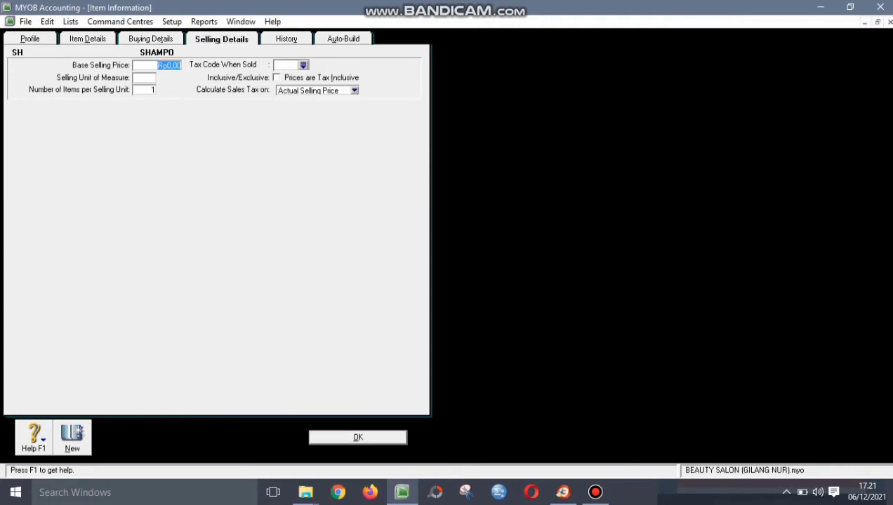
type("250000")
key("Tab")
type("UN")
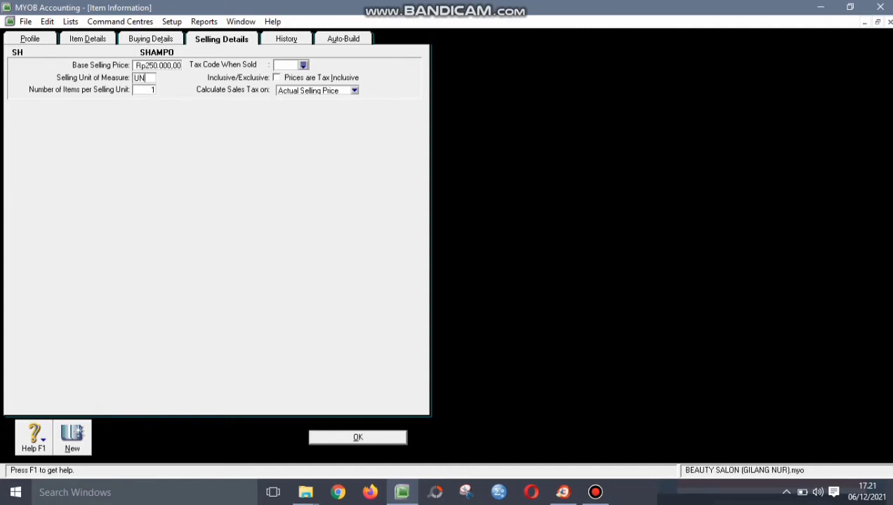
type("IT")
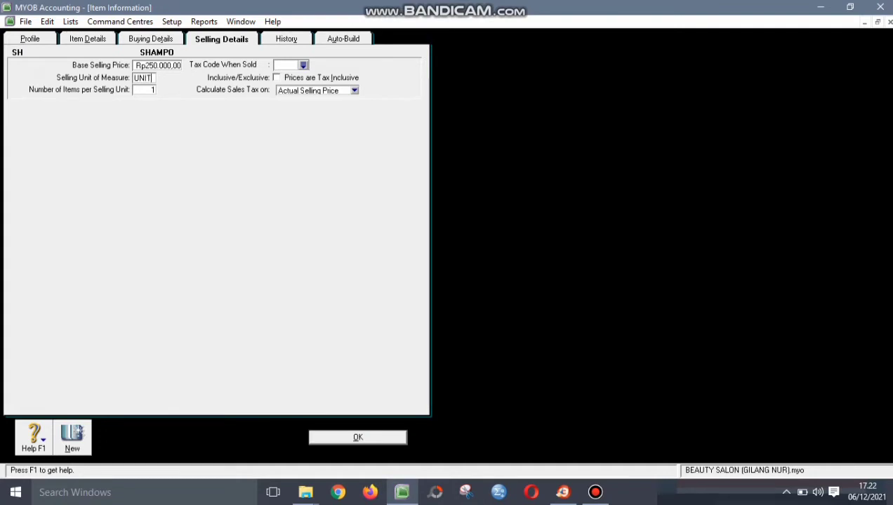
key("Tab")
key("Tab")
key("Tab")
key("Return")
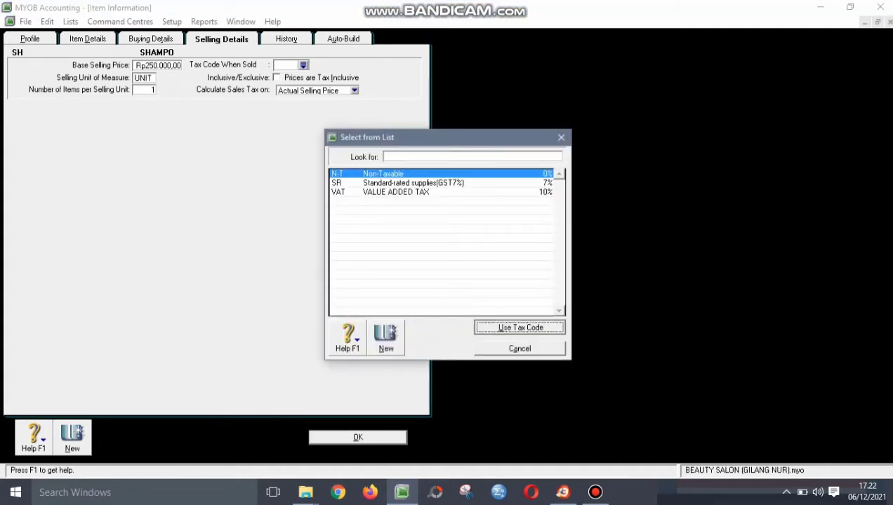
key("Return")
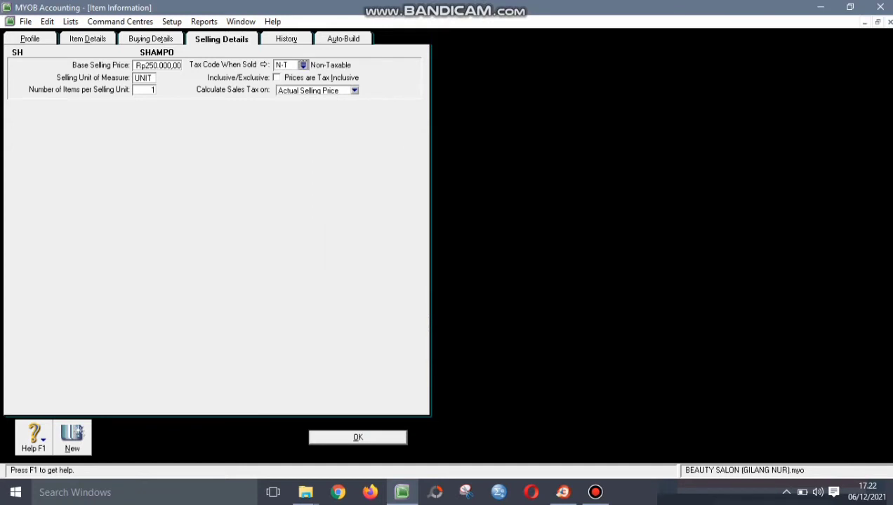
left_click(29, 39)
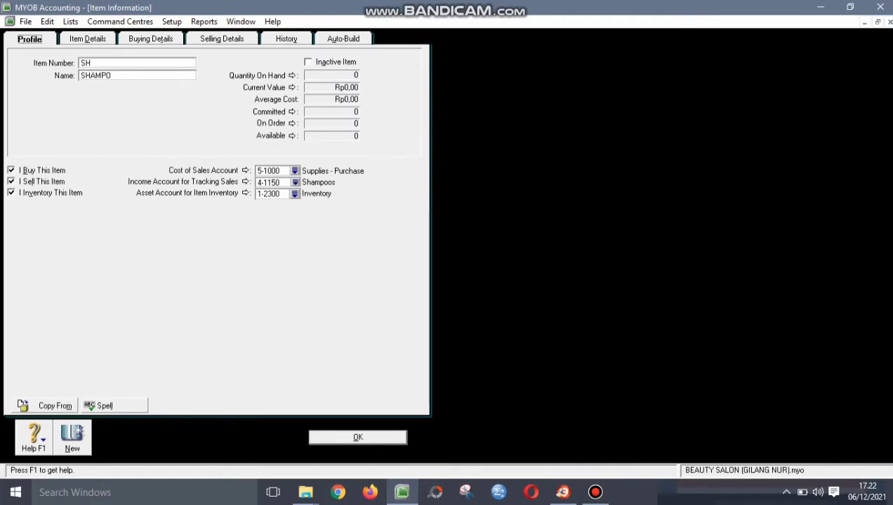
key("Return")
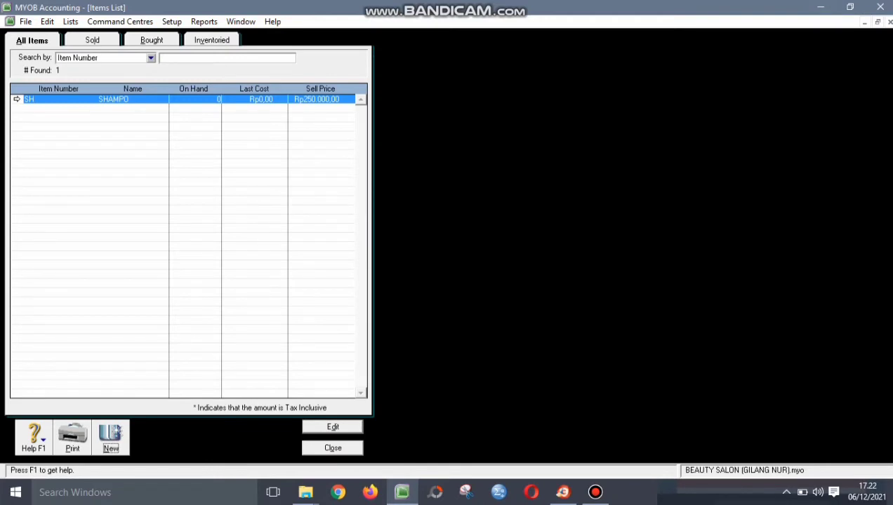
- Create a new item with number OS named OIL-SERUM
key("alt+n")
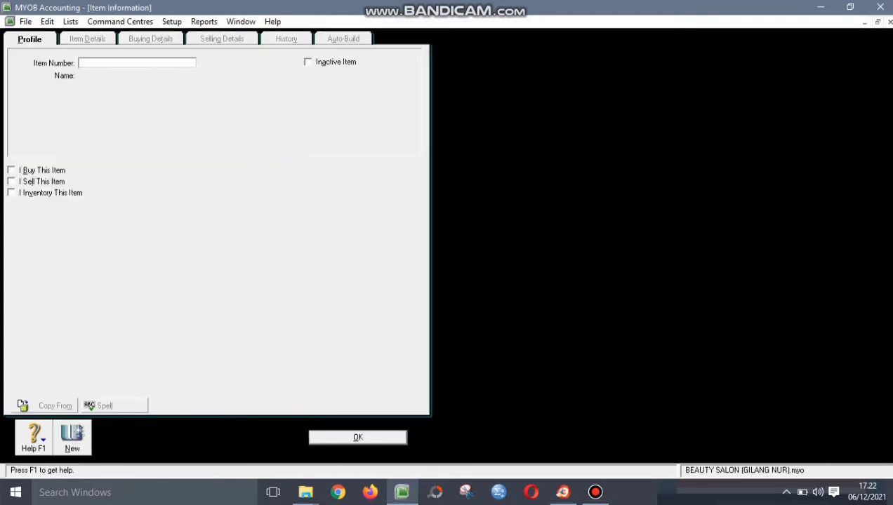
type("OS")
key("Tab")
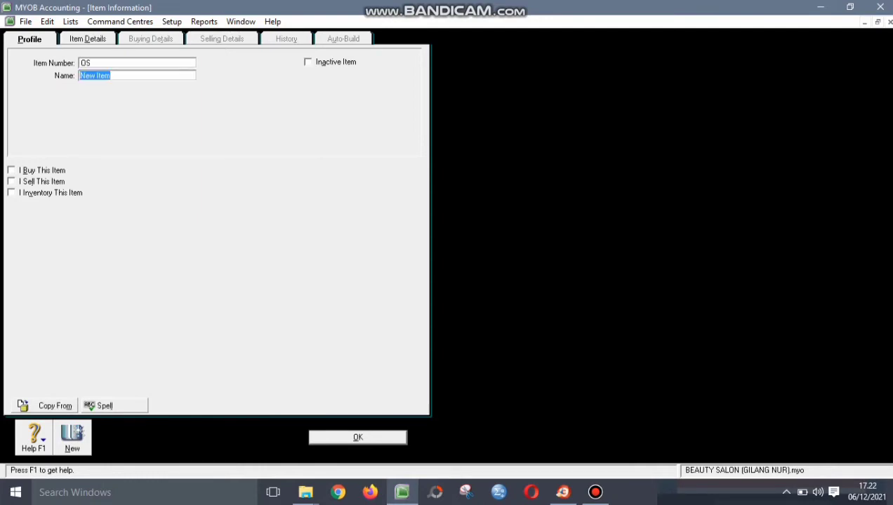
type("OIL-SERUM")
- Mark OIL-SERUM as bought, sold and inventoried, with income account 4-1400
key("Tab")
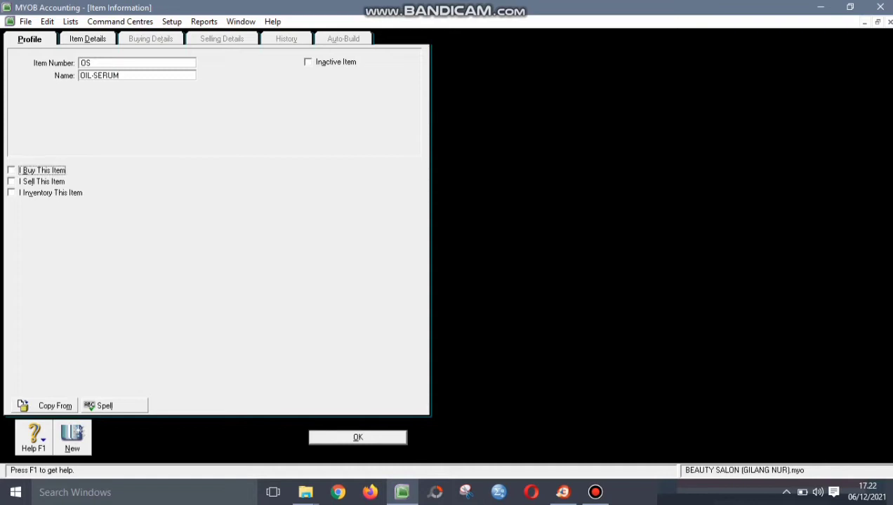
key("space")
key("Tab")
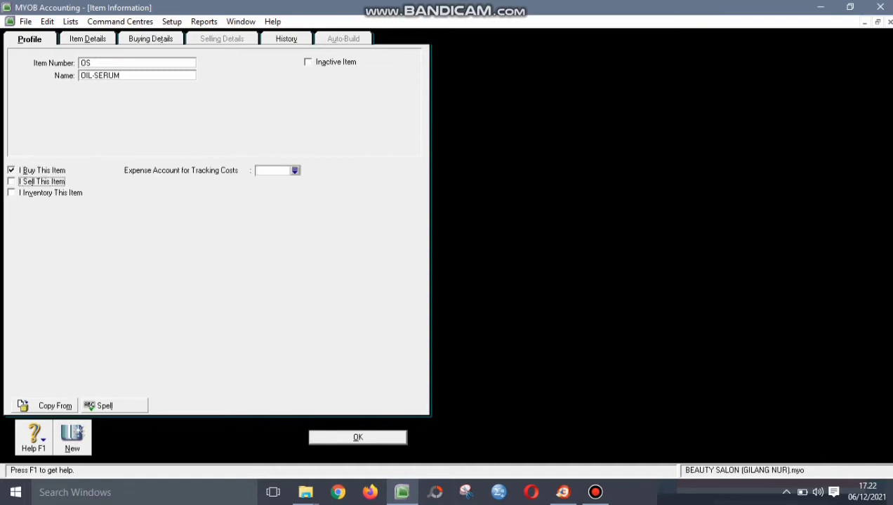
key("space")
key("Tab")
key("space")
key("Tab")
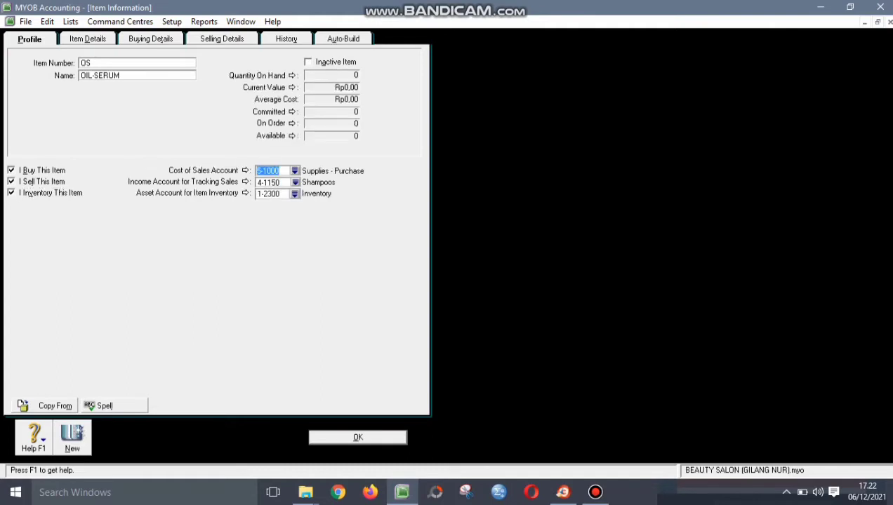
key("Tab")
type("4-1400")
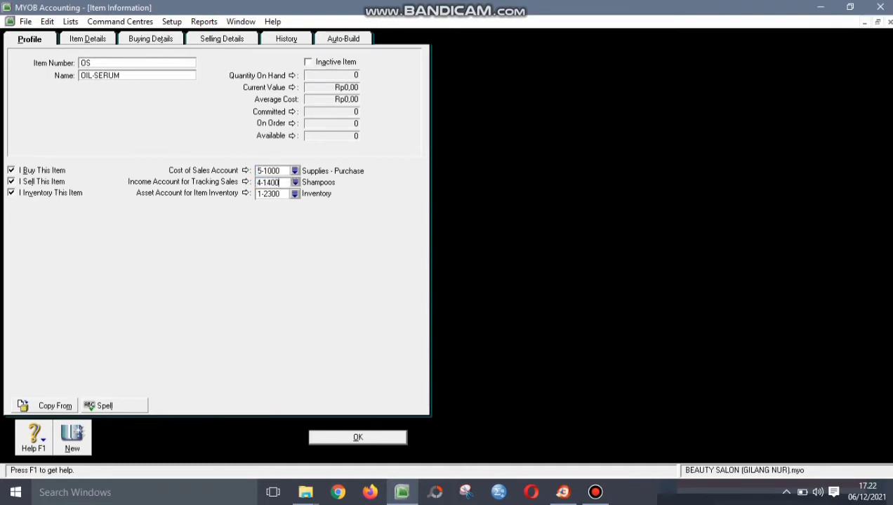
key("Tab")
- Set OIL-SERUM's selling price to Rp600.000,00 and save the item
left_click(222, 39)
key("Tab")
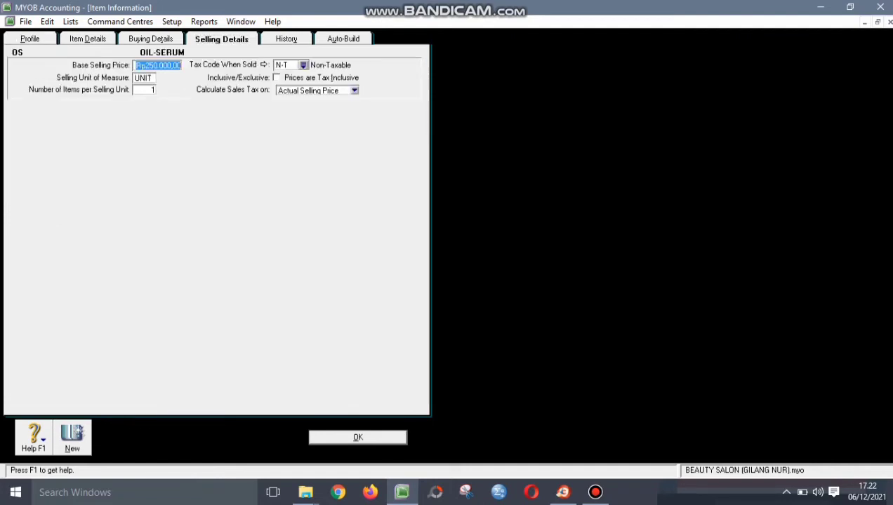
type("600000")
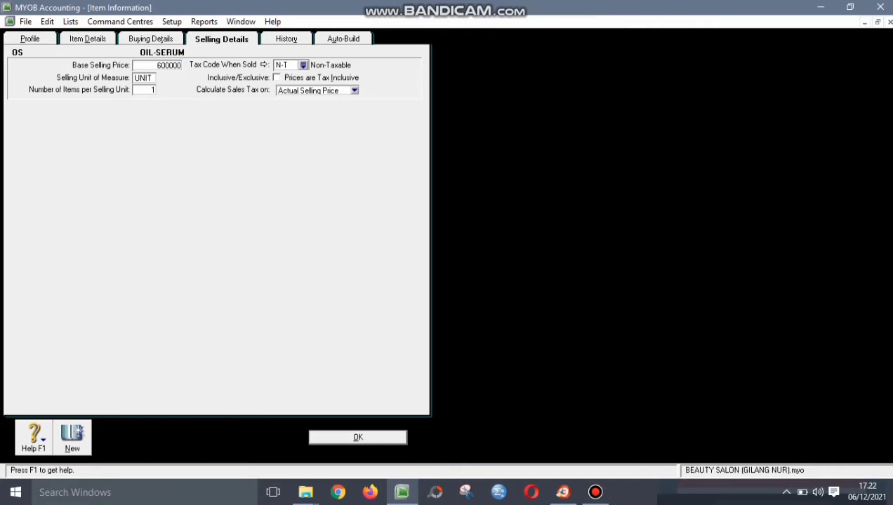
key("Tab")
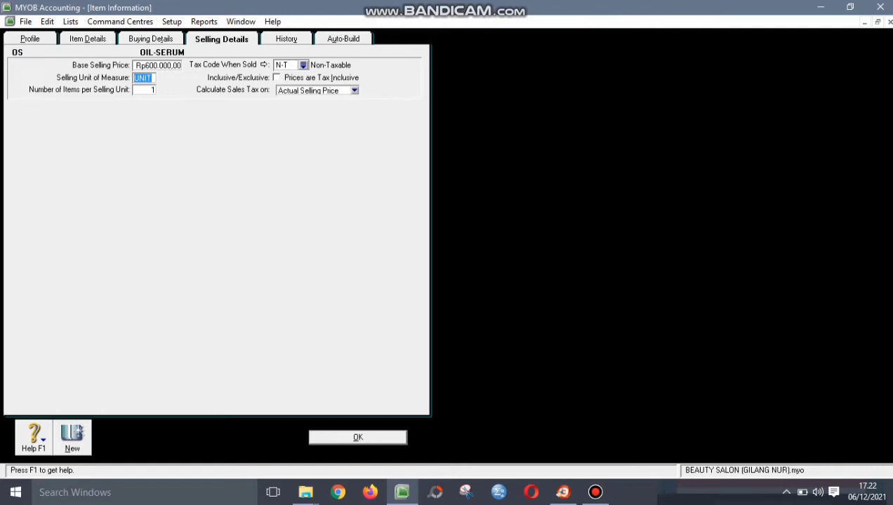
key("Return")
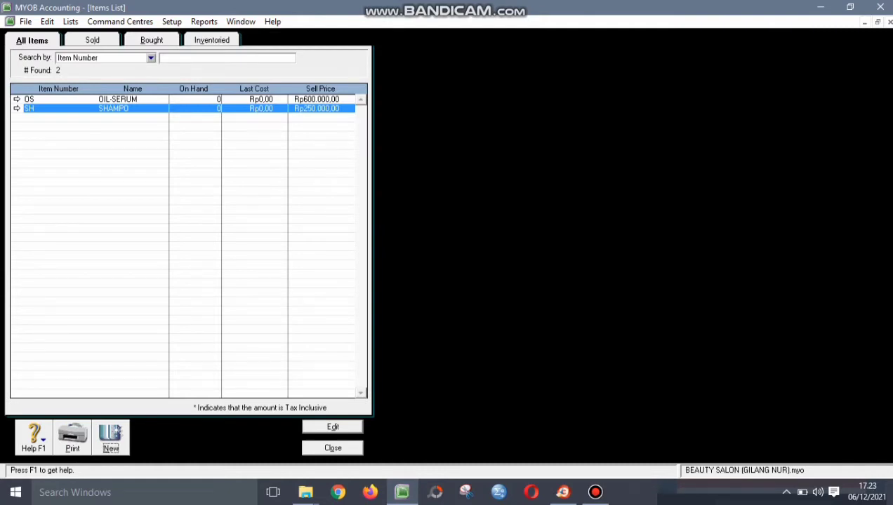
- Create a new item with number TS named THERMAL-SPRAY
key("Return")
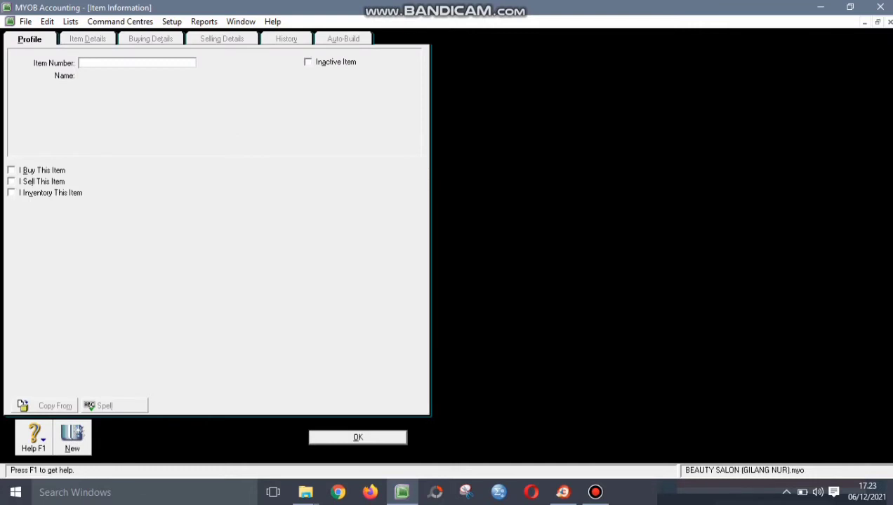
type("TS")
key("Tab")
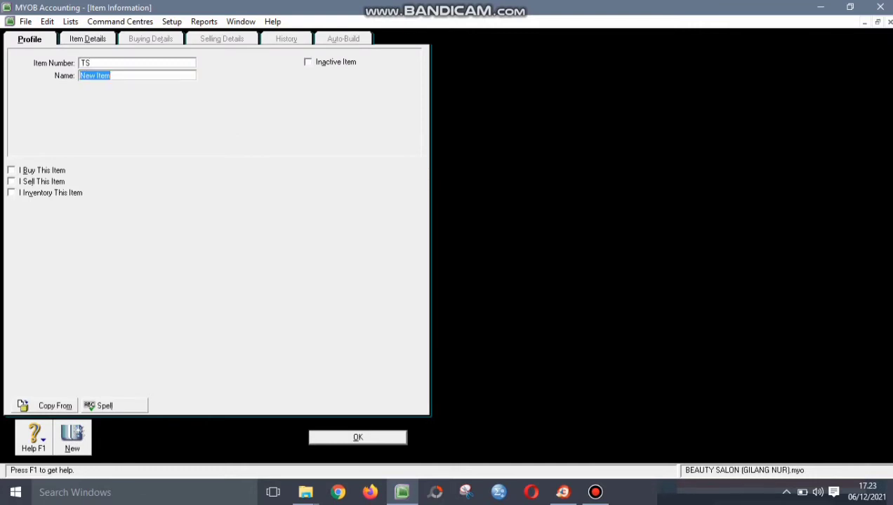
type("THERMAL -SPRAY")
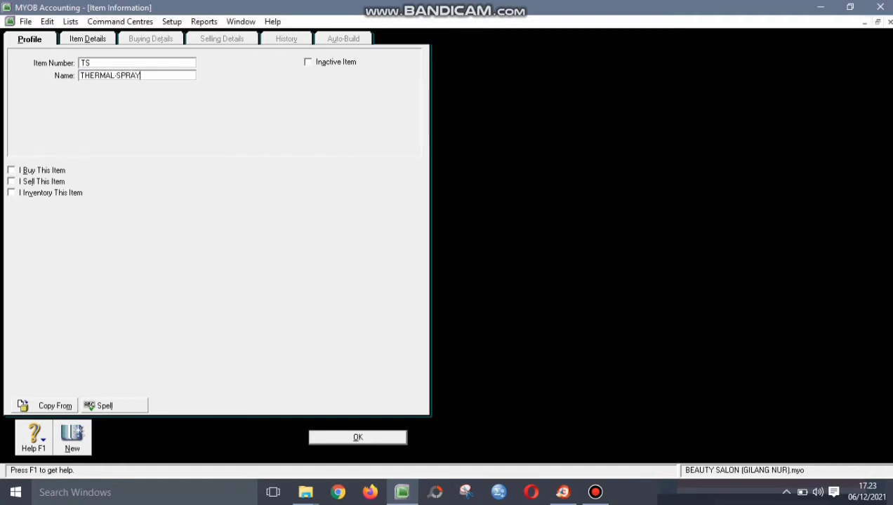
- Mark THERMAL-SPRAY as bought, sold and inventoried, keeping cost of sales account 5-1000
left_click(11, 170)
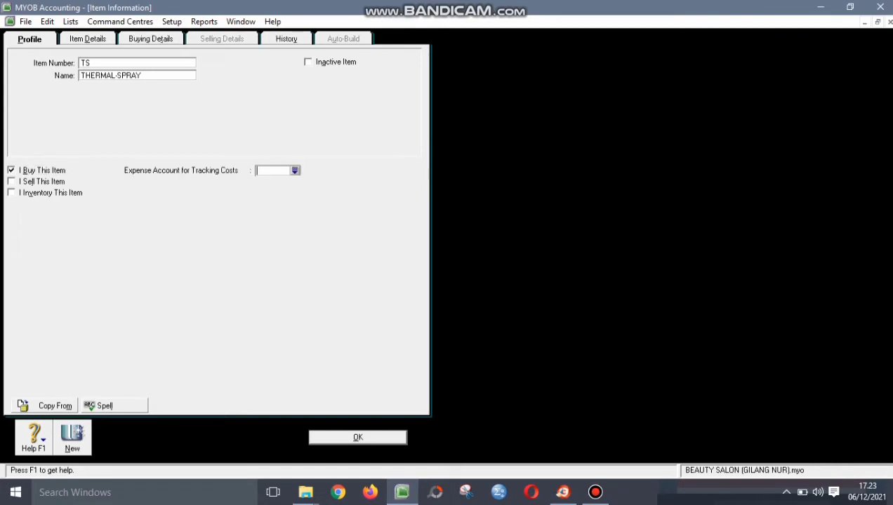
left_click(11, 181)
left_click(11, 192)
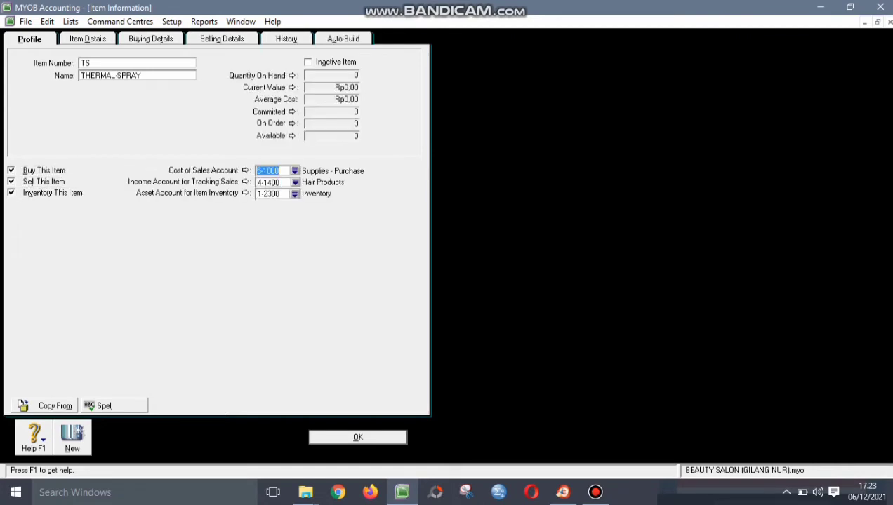
left_click(278, 171)
key("Tab")
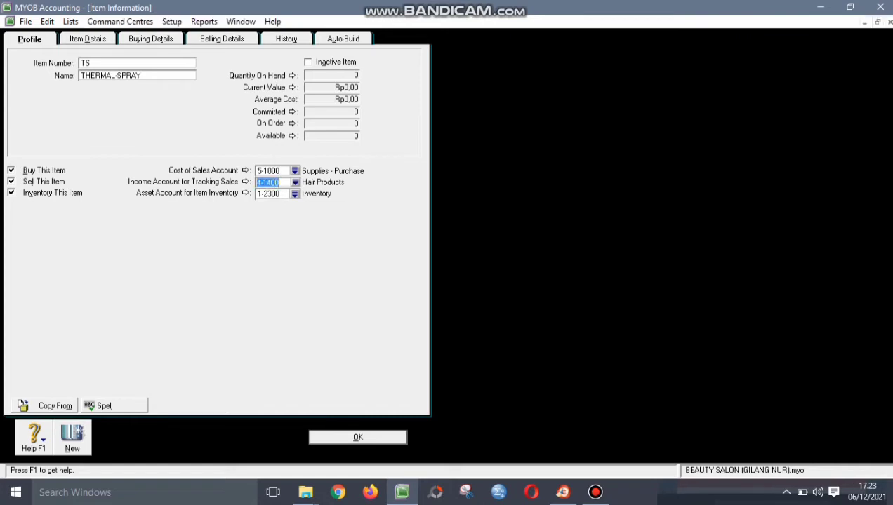
- Set THERMAL-SPRAY's selling price to Rp400.000,00 and save the item
left_click(222, 39)
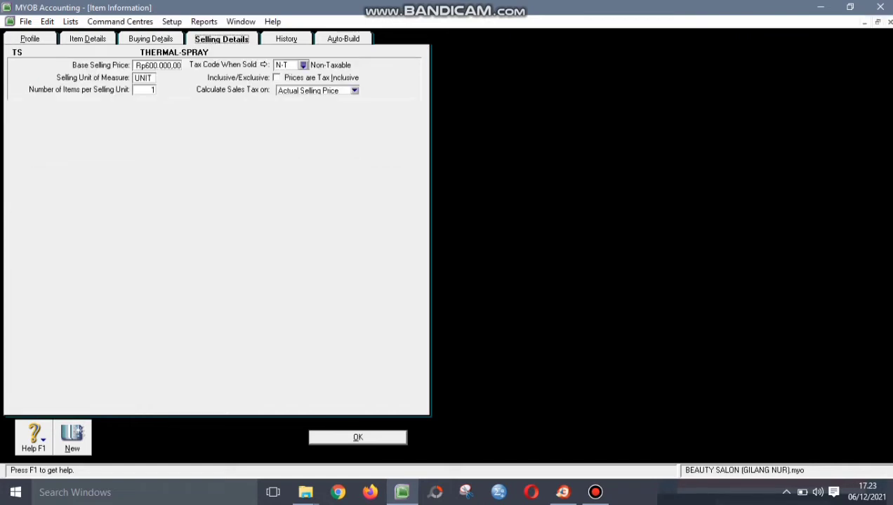
key("Tab")
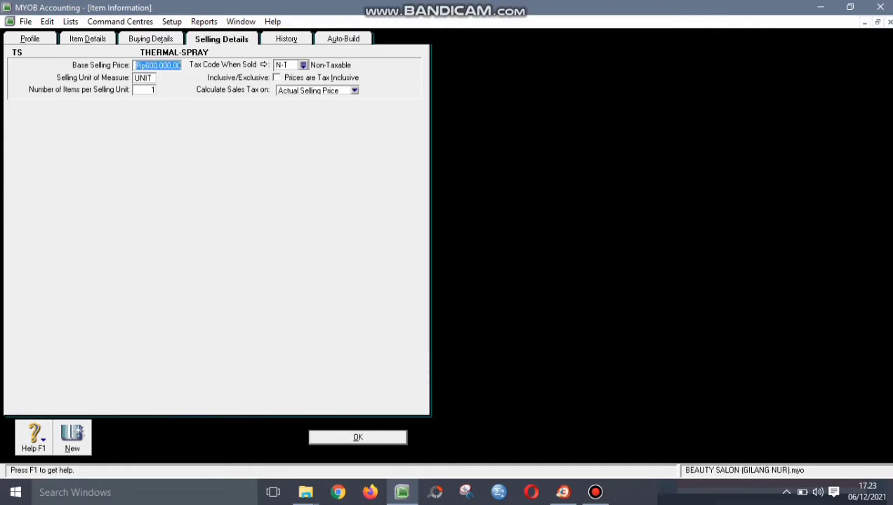
type("400000")
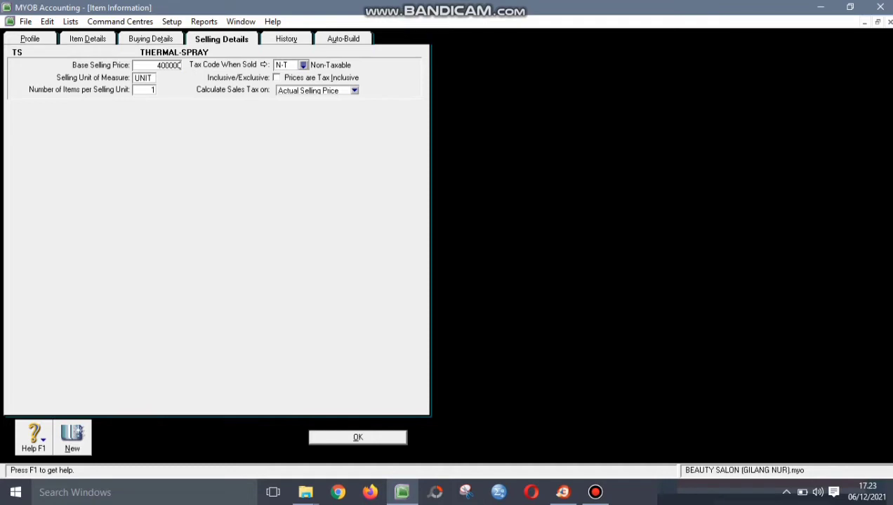
key("Tab")
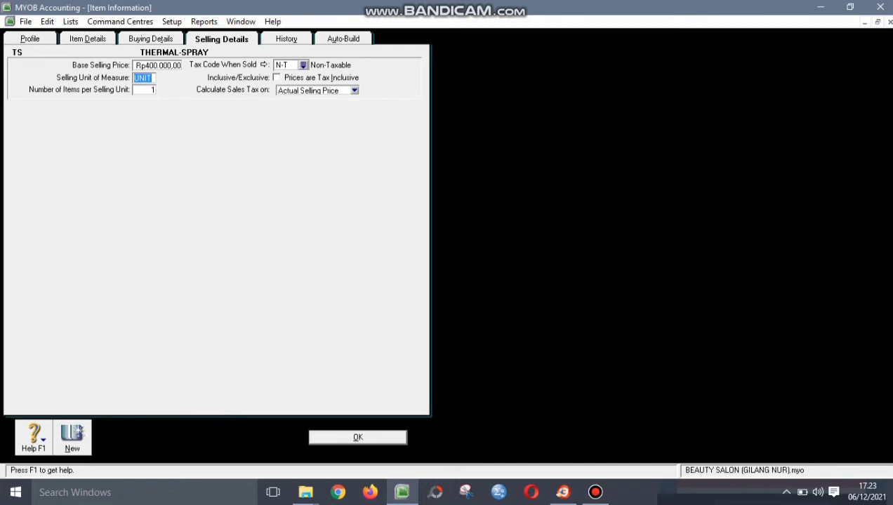
key("Return")
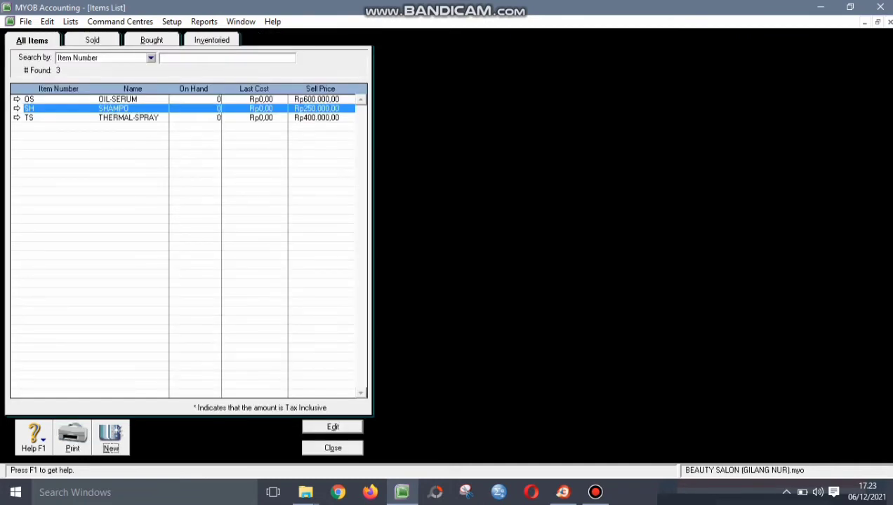
- Review the OIL-SERUM, SHAMPO and THERMAL-SPRAY rows, then close the Items List
left_click(17, 99)
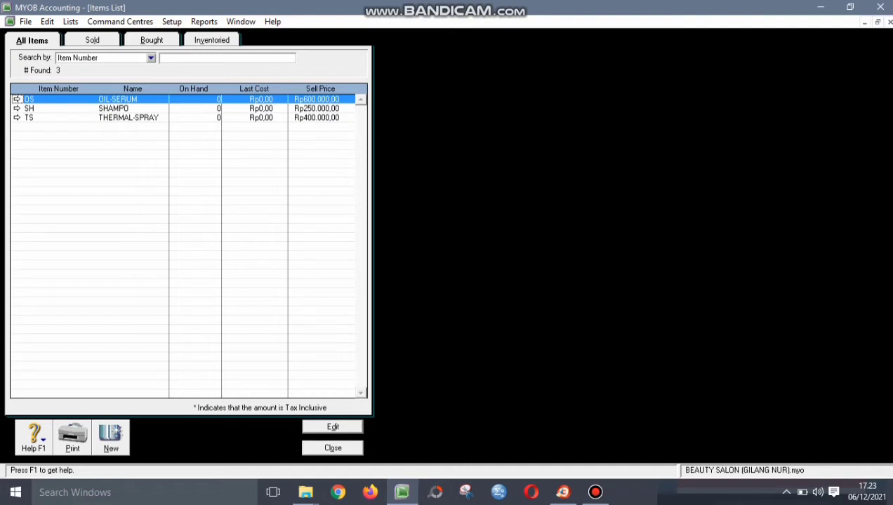
left_click(16, 108)
left_click(129, 118)
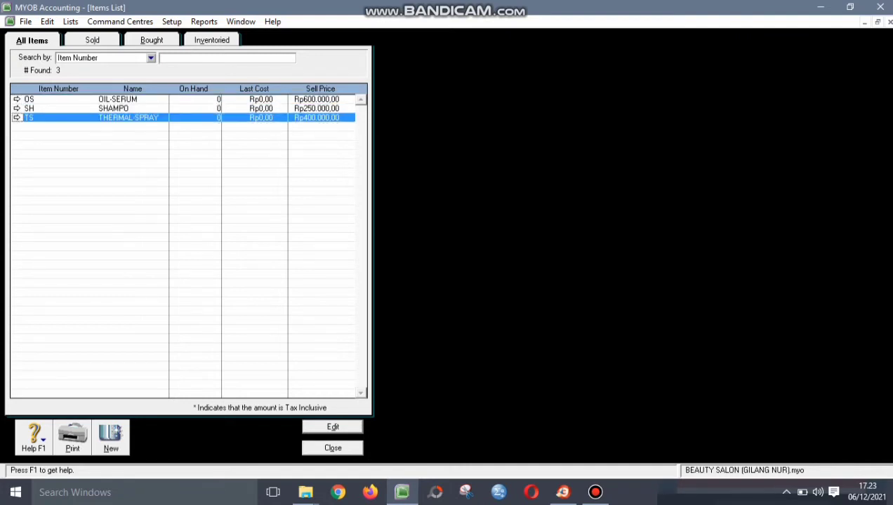
left_click(333, 448)
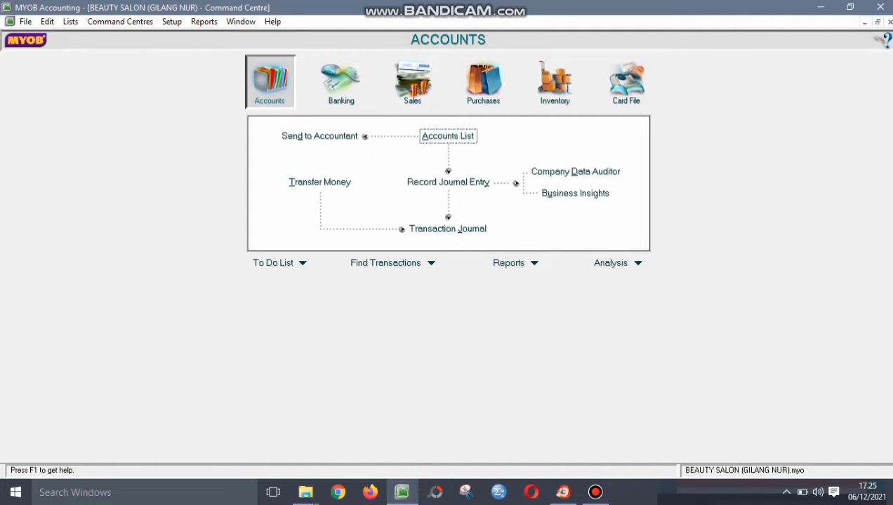
- Open Setup > Balances > Account Opening Balances for 01/01/2016
left_click(172, 22)
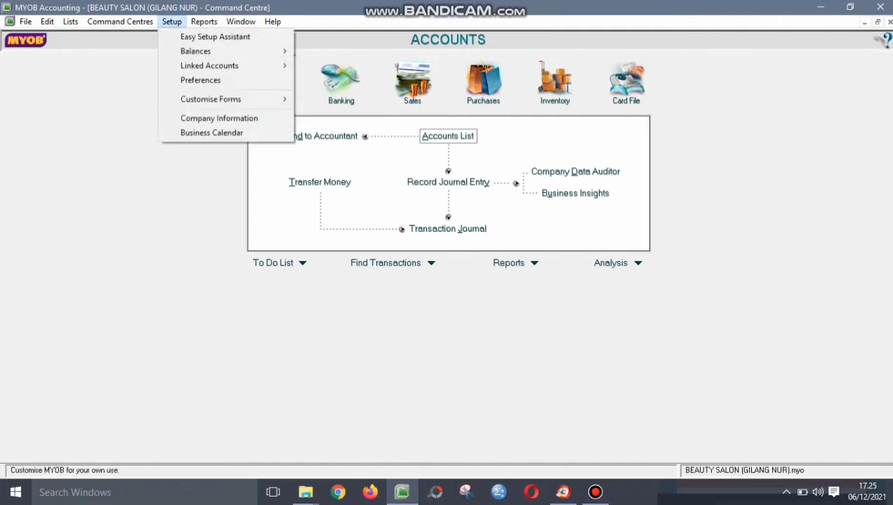
mouse_move(211, 51)
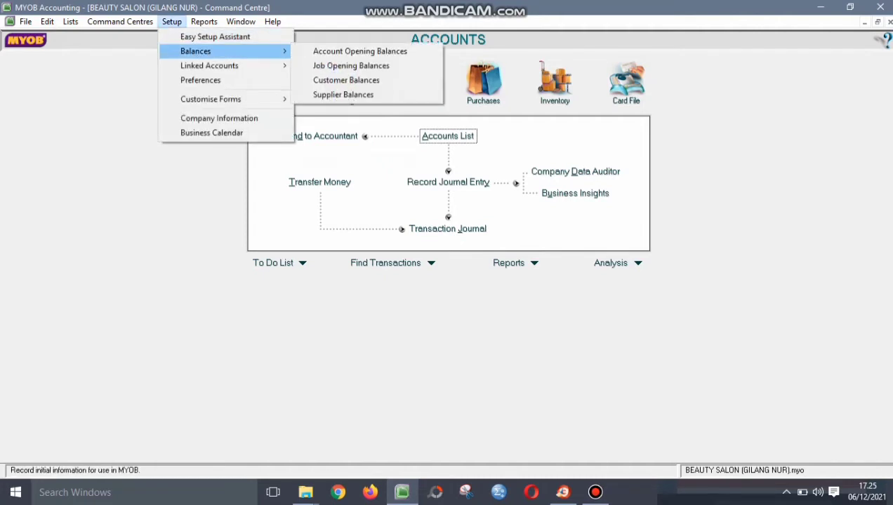
key("Return")
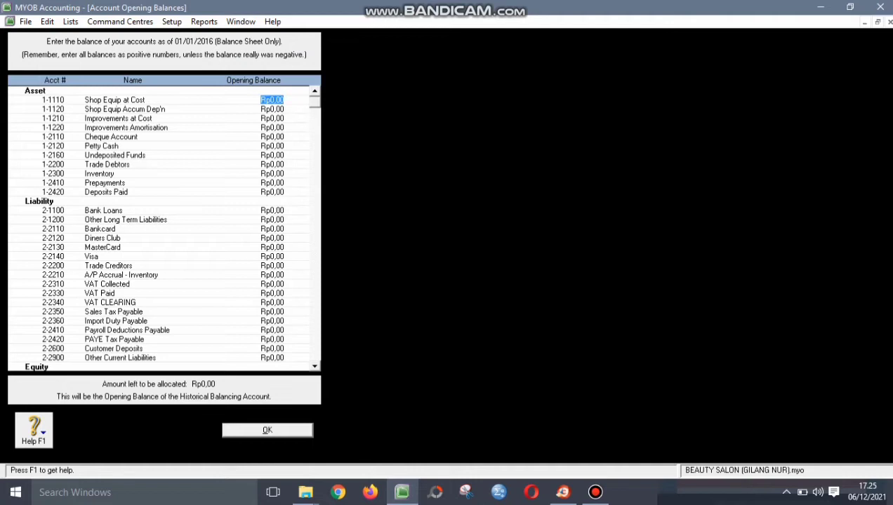
- Enter Shop Equip at Cost 180.000.000, Accum Dep'n -15.000.000 and Cheque Account 300.000.000
type("180.000.")
type("000")
key("Tab")
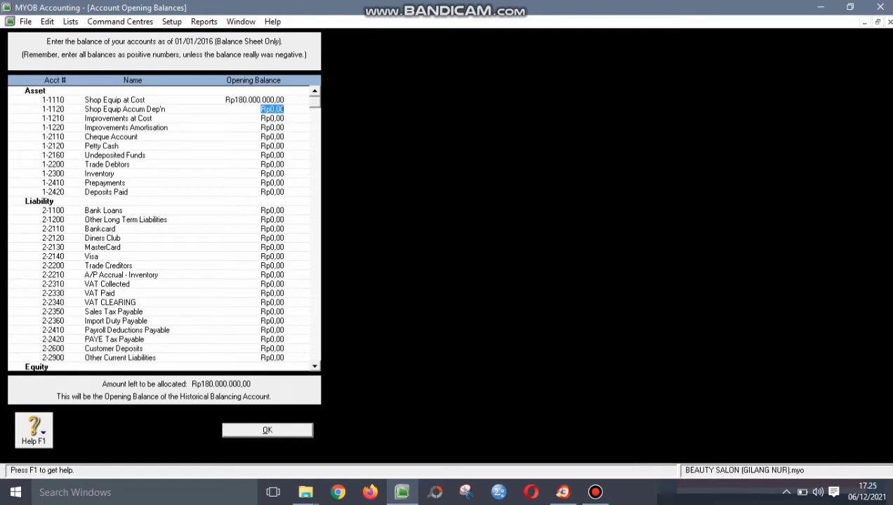
type("-Rp15.")
type("000.0")
type("00")
key("Tab")
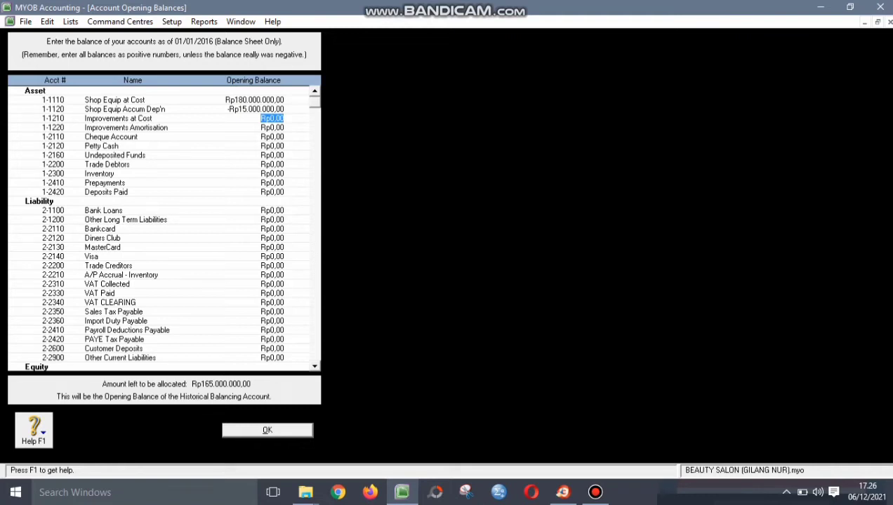
key("Tab")
key("Tab")
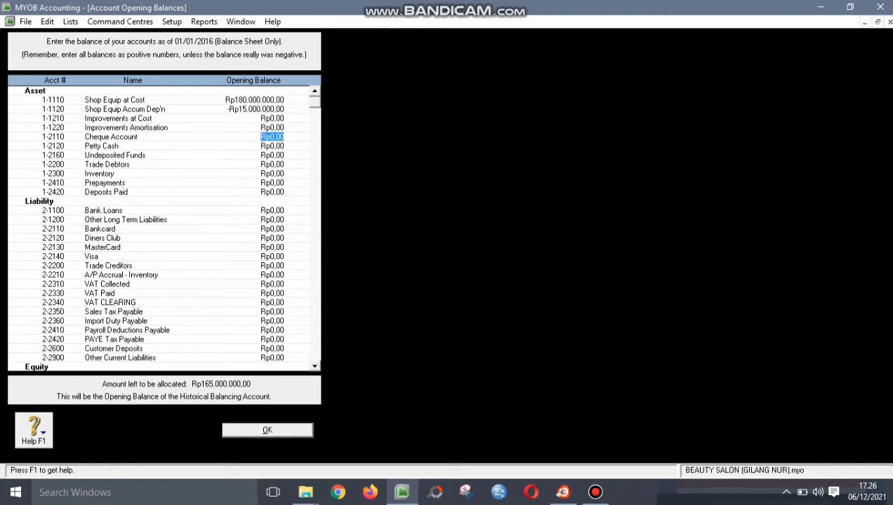
type("300000000")
key("Tab")
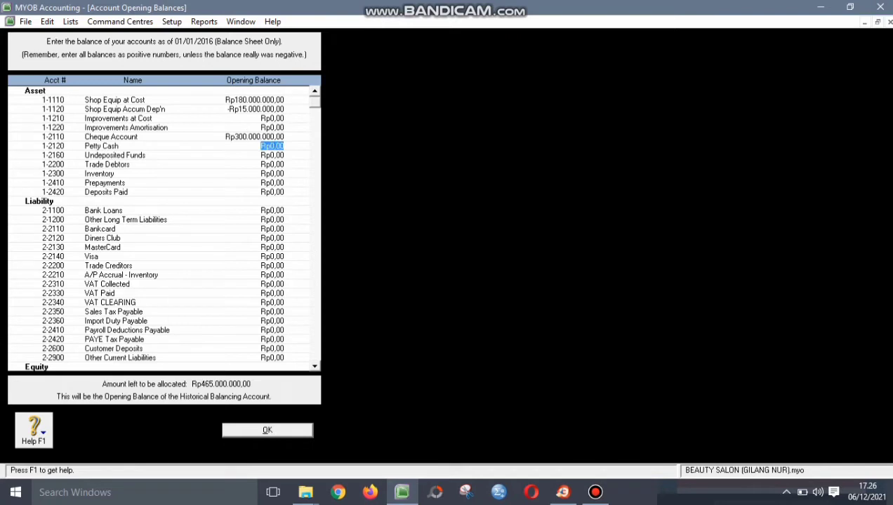
- Enter Petty Cash 100.000.000, Trade Debtors 7.700.000 and Inventory 64.500.000 opening balances
type("100.000.0")
type("00")
key("Tab")
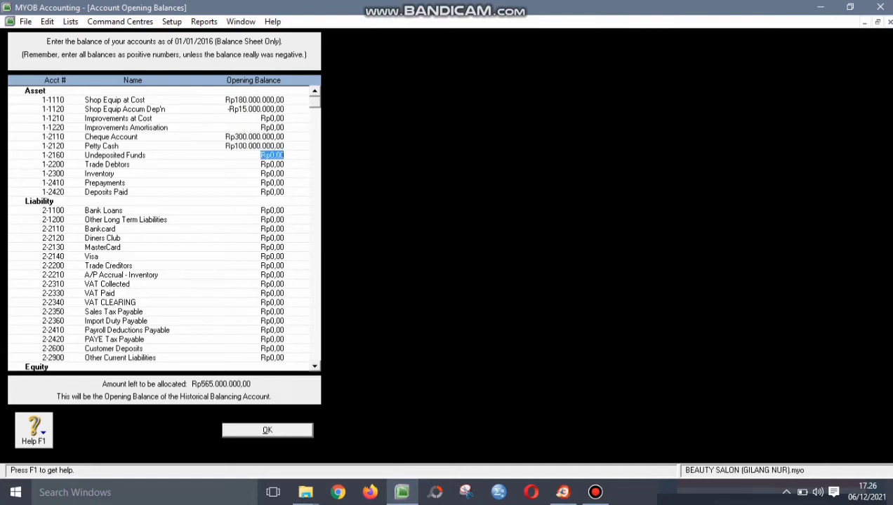
key("Tab")
type("7700000")
key("Tab")
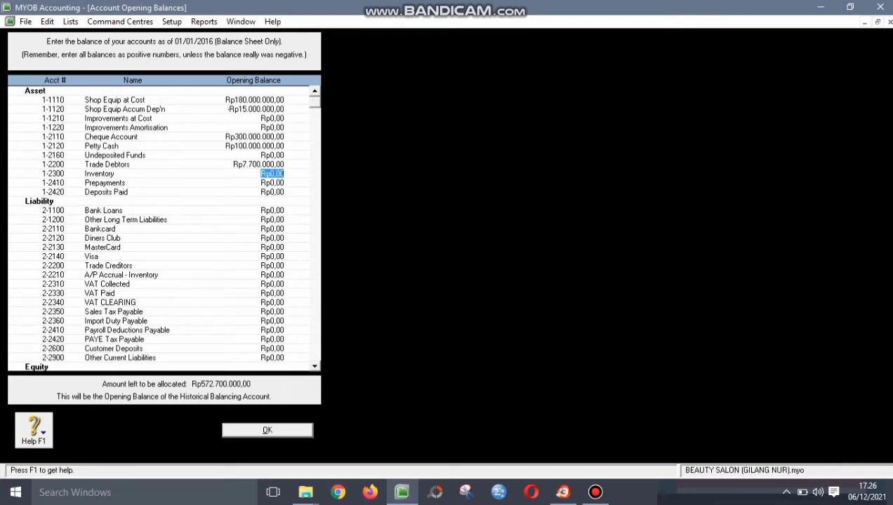
type("64.500.")
type("000")
key("Tab")
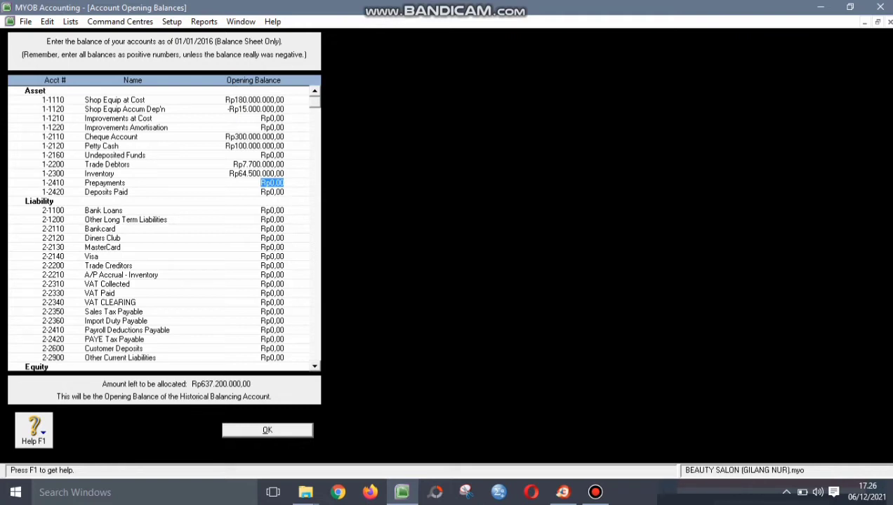
- Enter Trade Creditors 9.900.000, VAT Collected 700.000 and VAT Paid -900.000 opening balances
left_click(272, 265)
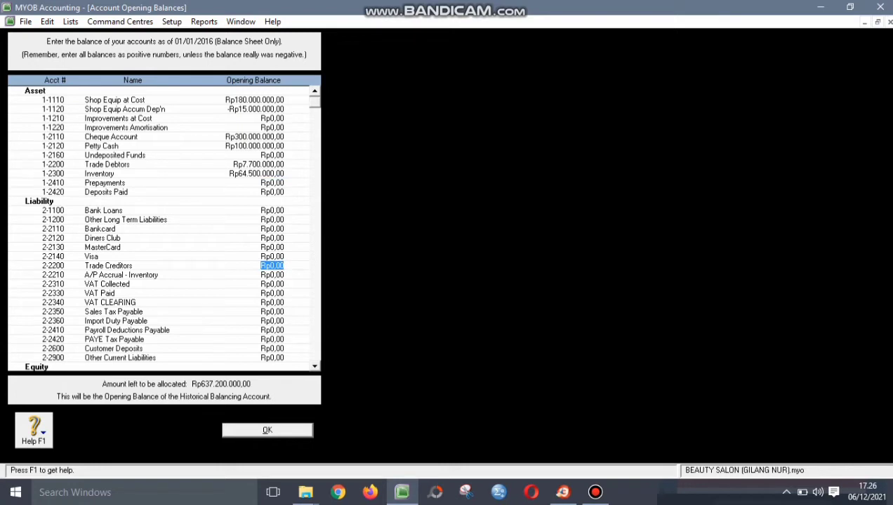
type("9900000")
key("Tab")
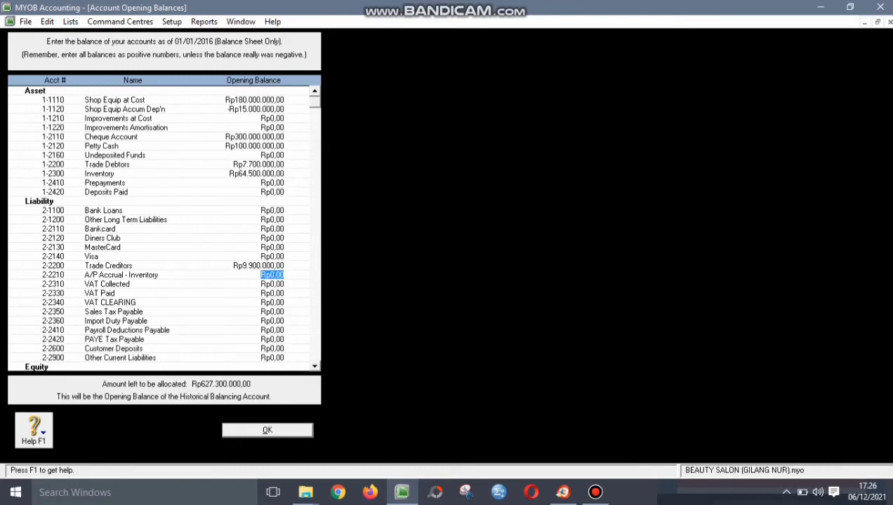
key("Tab")
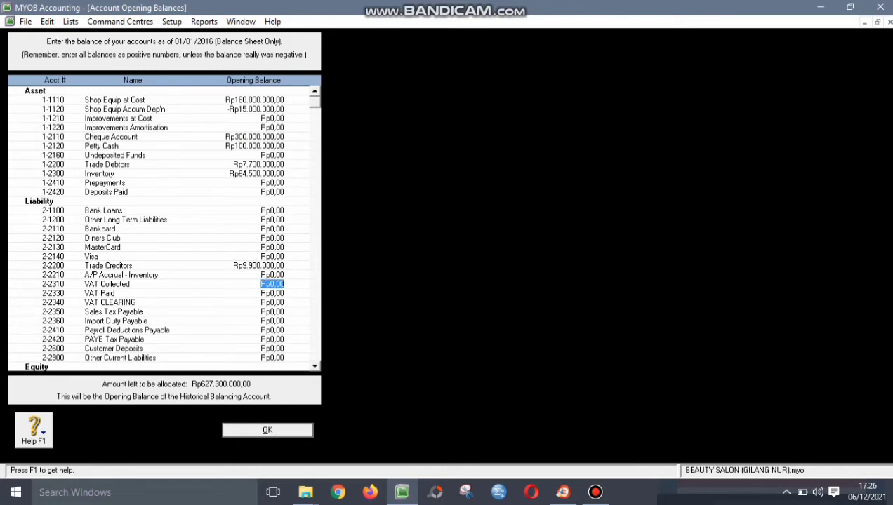
type("700000")
key("Tab")
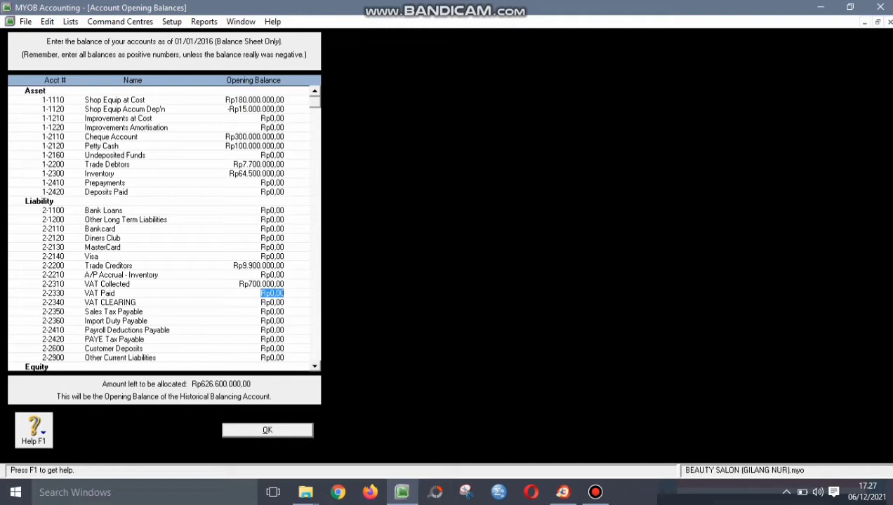
type("-900000")
key("Tab")
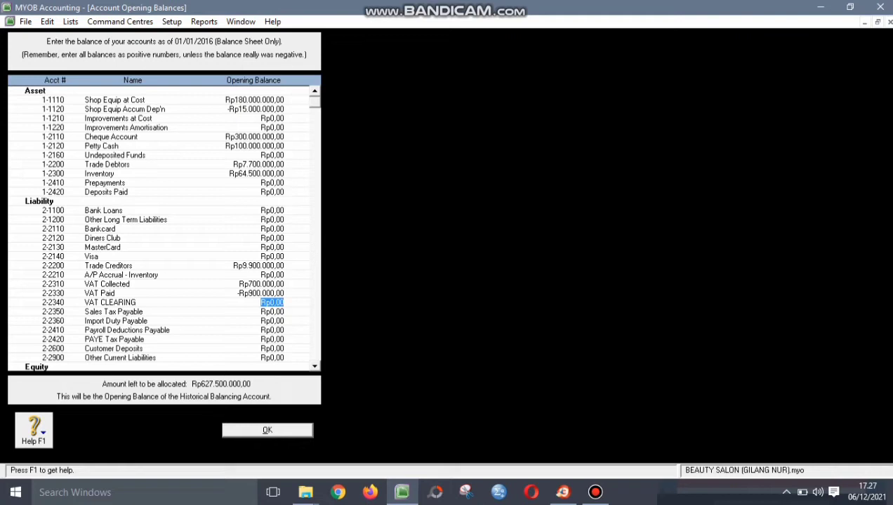
- Enter Owner/Shareholder Capital 550.000.000 and Retained Earnings 77.500.000, leaving Rp0,00 unallocated
scroll(164, 228, "down", 3)
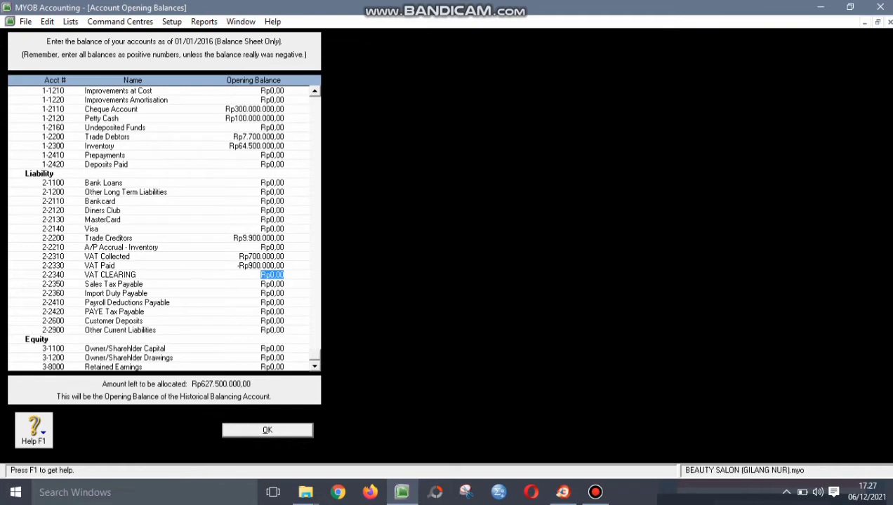
left_click(272, 349)
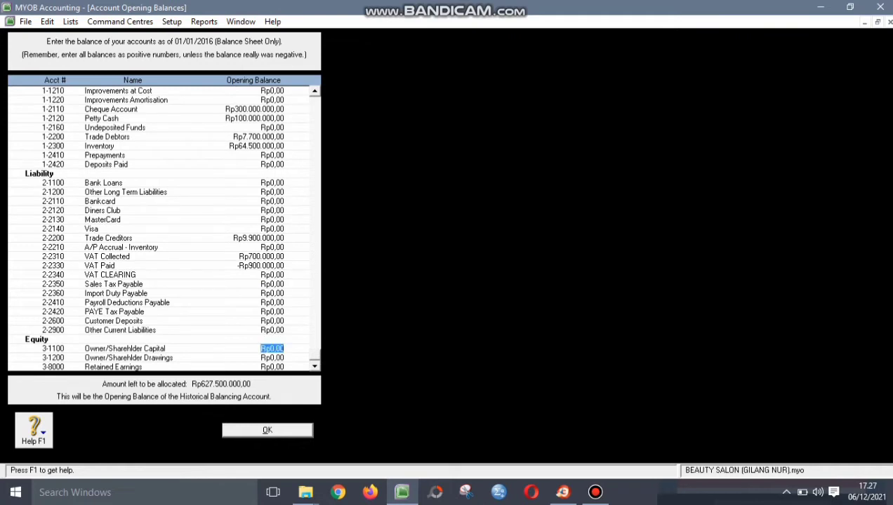
type("550.000.")
type("000")
key("Tab")
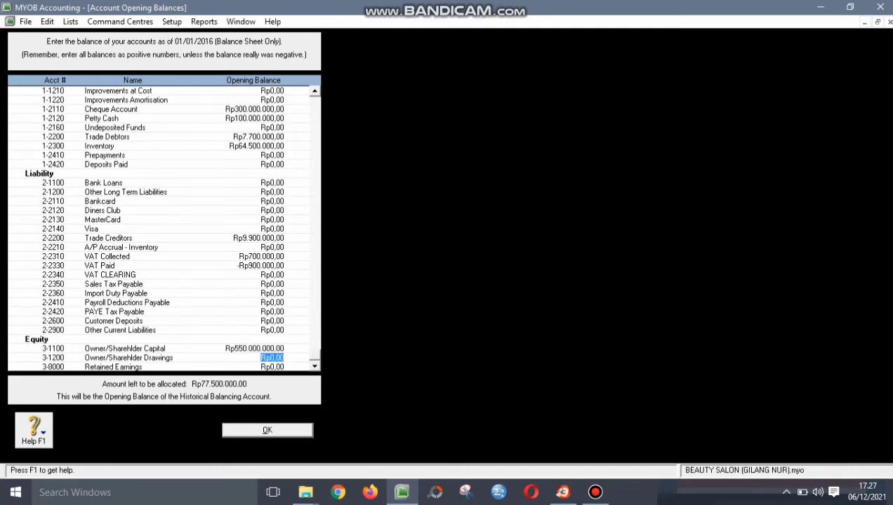
key("Tab")
type("77.500.0")
type("00000")
key("Tab")
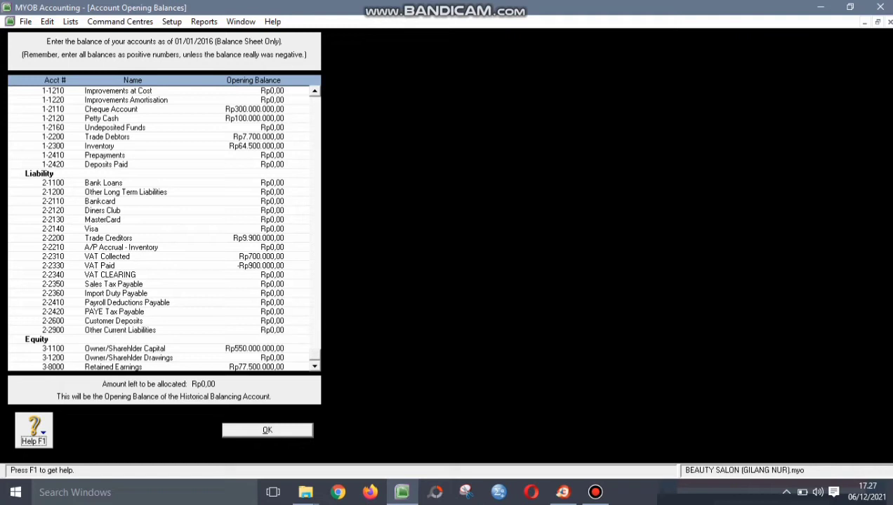
- Accept the account opening balances with Rp0,00 left to allocate
key("Return")
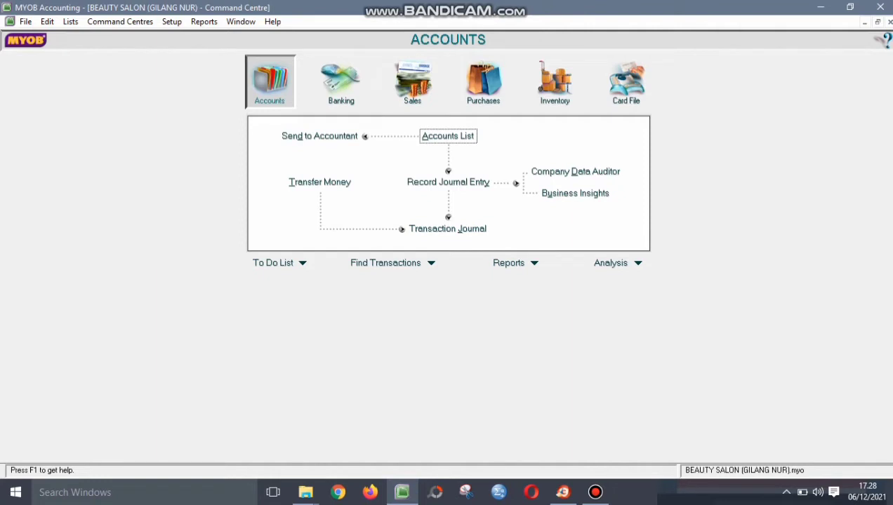
- Open Customer Balances and start a new historical sale for WELLA
left_click(172, 21)
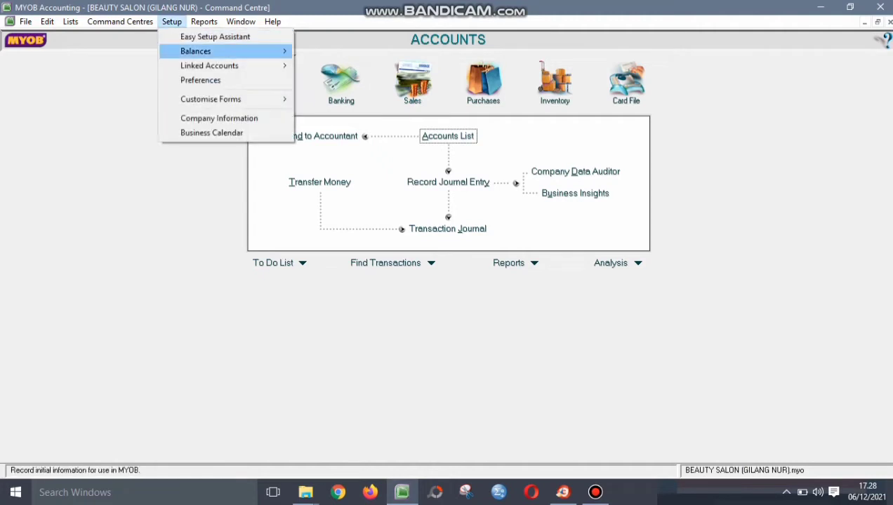
mouse_move(204, 51)
key("Right")
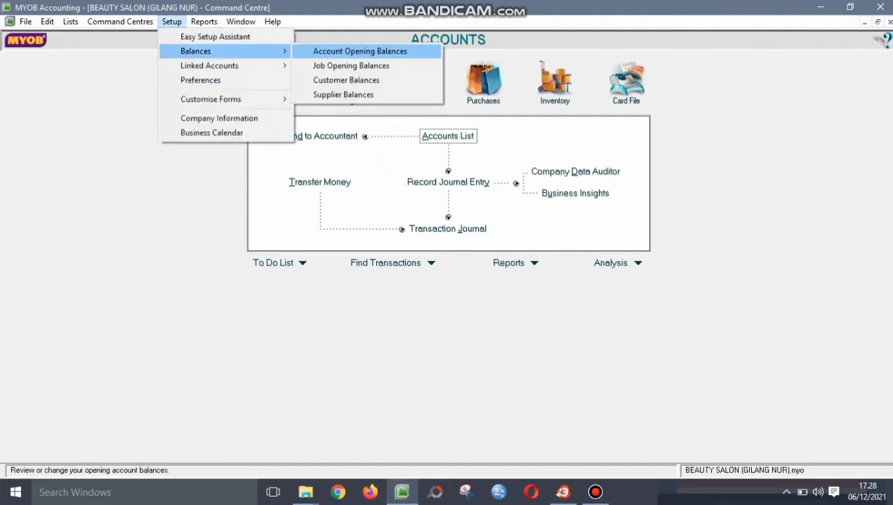
key("Down")
key("Down")
key("Return")
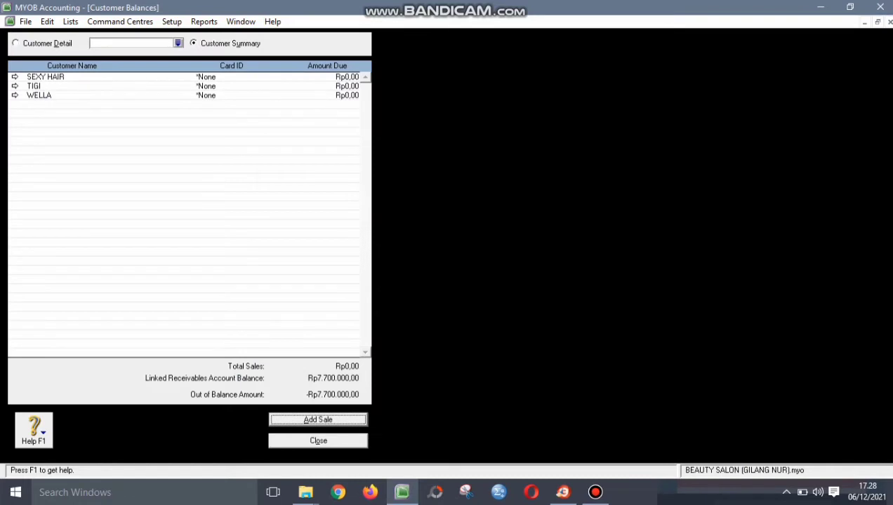
left_click(15, 95)
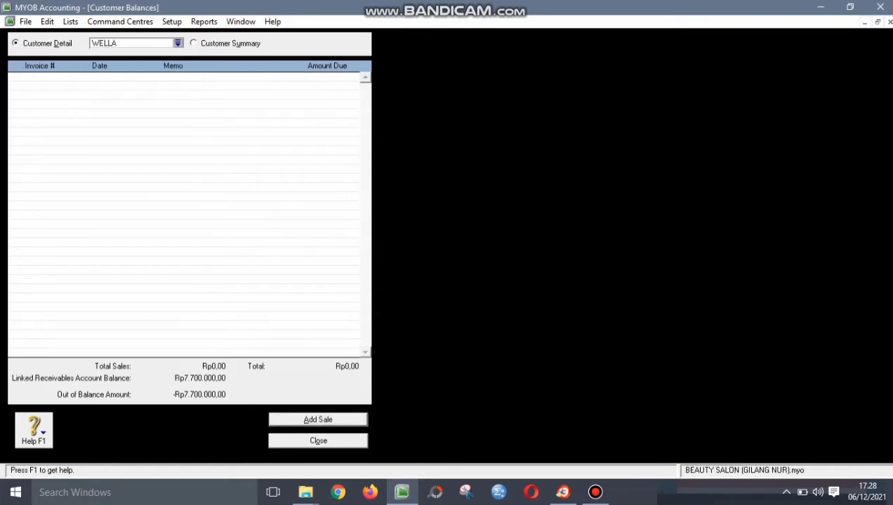
key("alt+a")
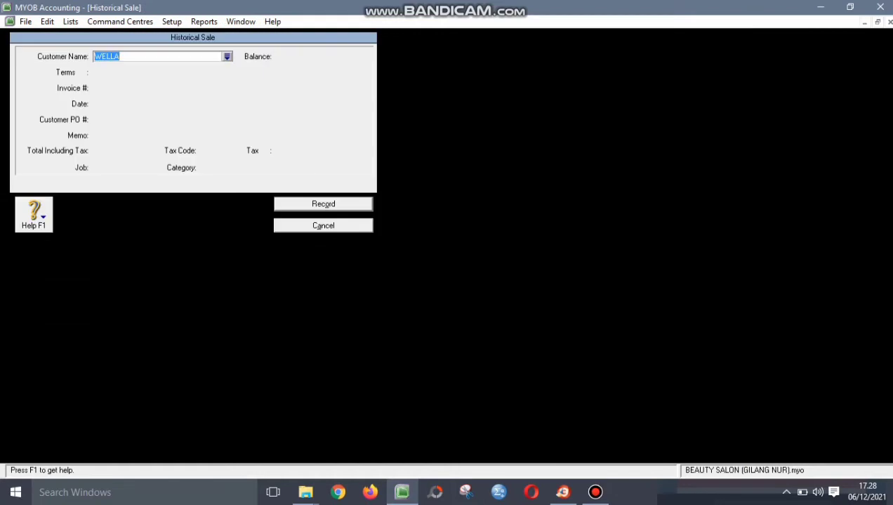
key("Tab")
key("Tab")
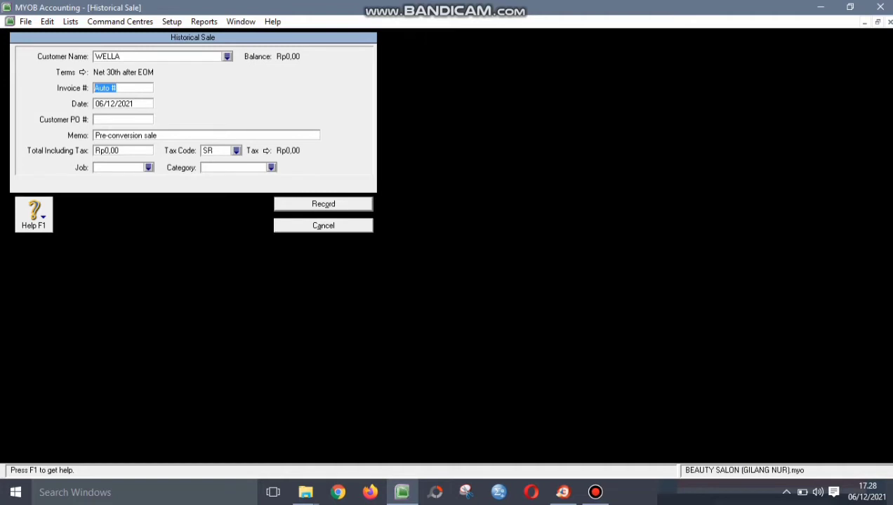
- Enter invoice S-150001, date 31/12/2015, PO WL-150001 and total Rp7.700.000
type("S-150001")
key("Tab")
type("31/")
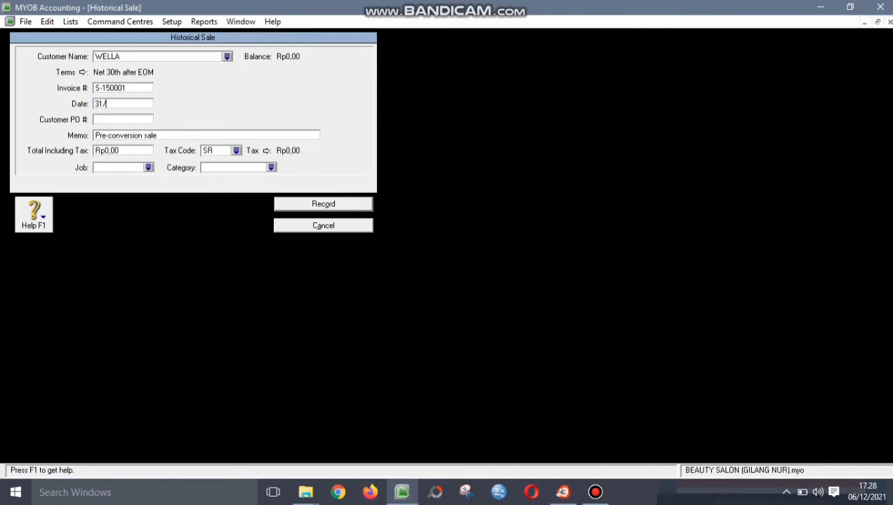
type("12/2015")
key("Tab")
type("WL-150001")
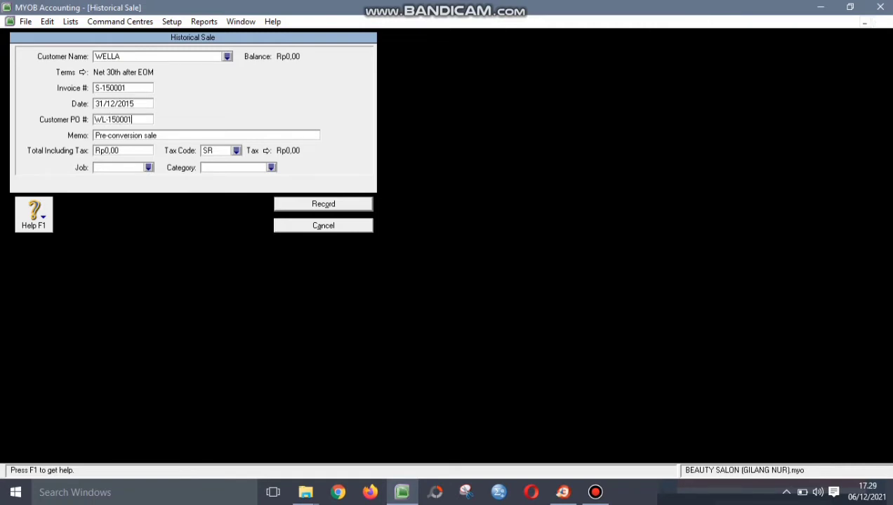
key("Tab")
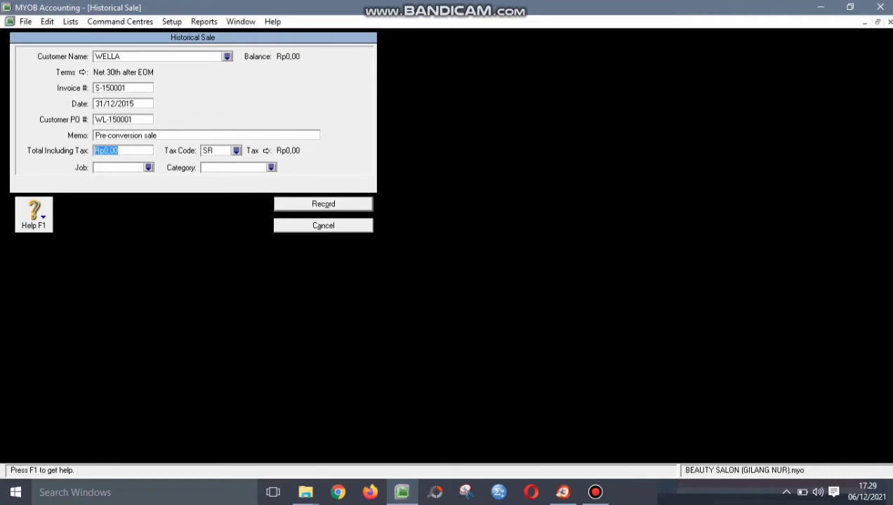
type("7.700.00")
type("0000")
key("Tab")
- Give WELLA's sale tax code VAT, no job, and category BJR
left_click(236, 150)
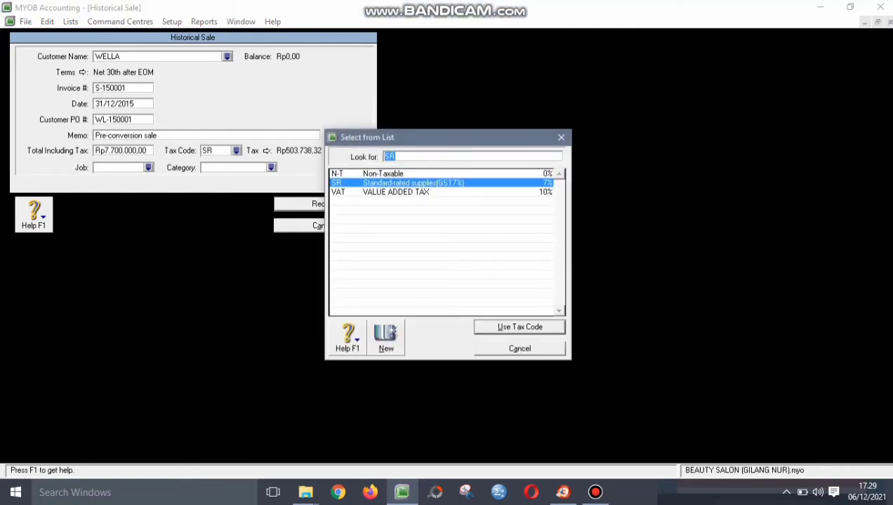
type("VAT")
key("Return")
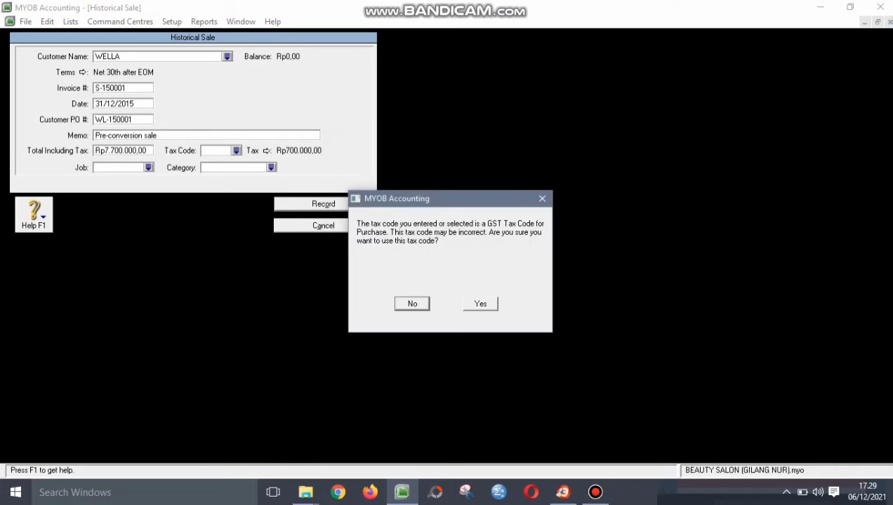
key("Return")
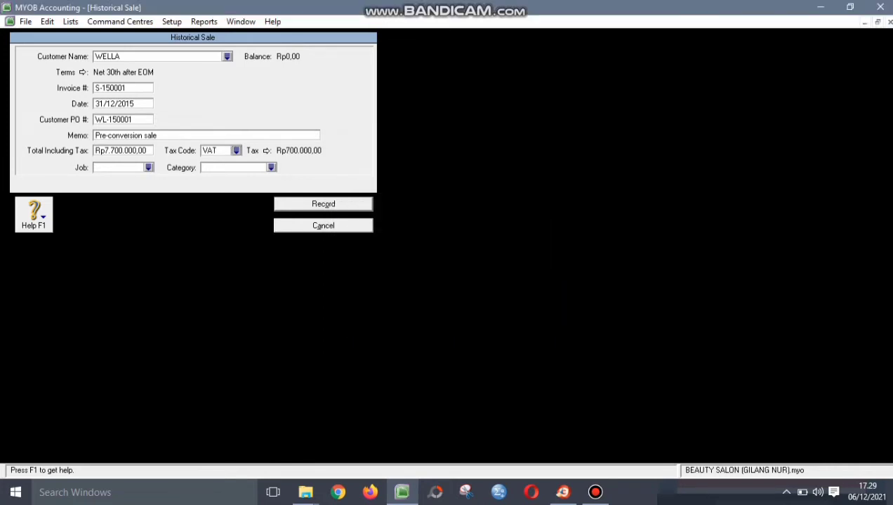
key("Tab")
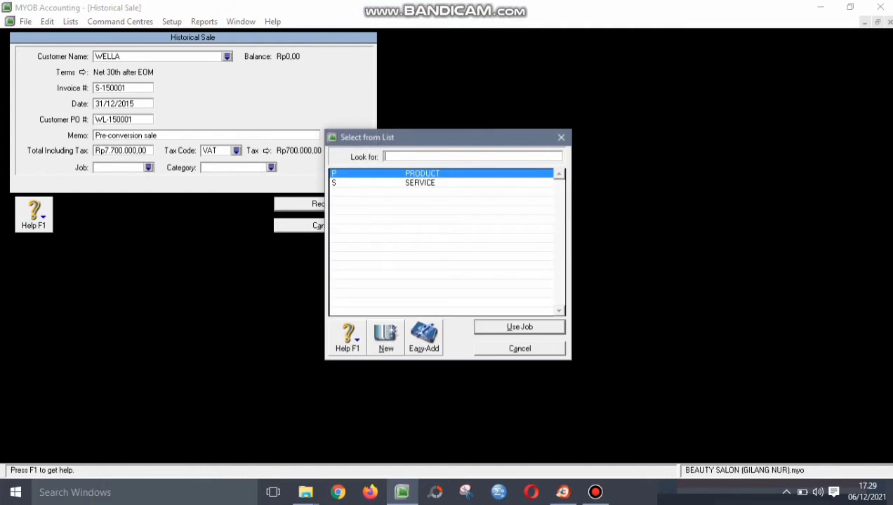
key("Escape")
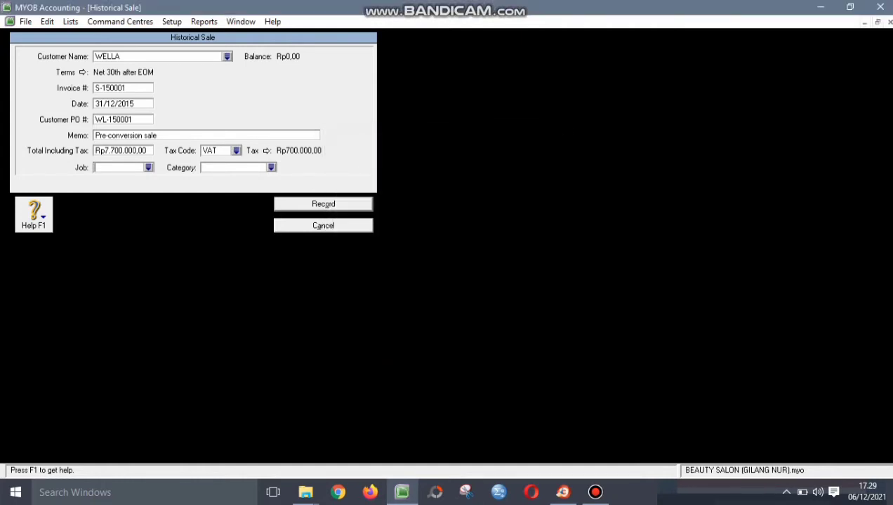
key("Tab")
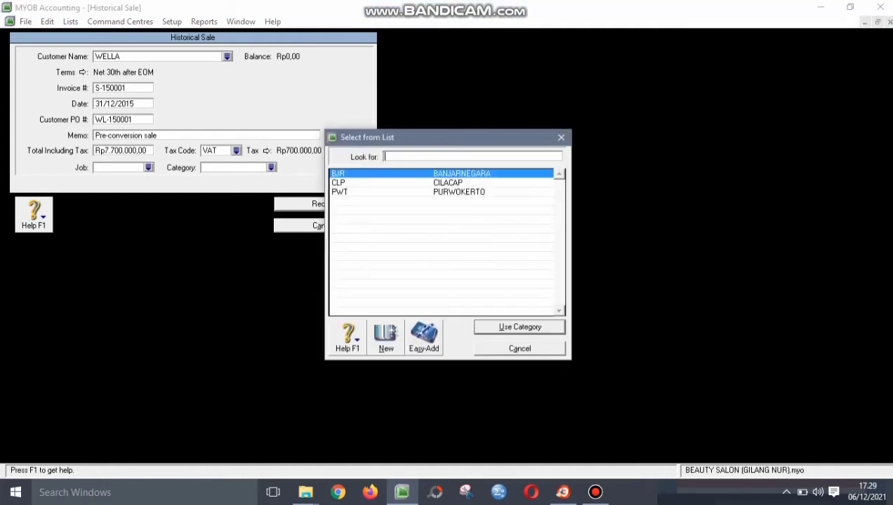
key("Return")
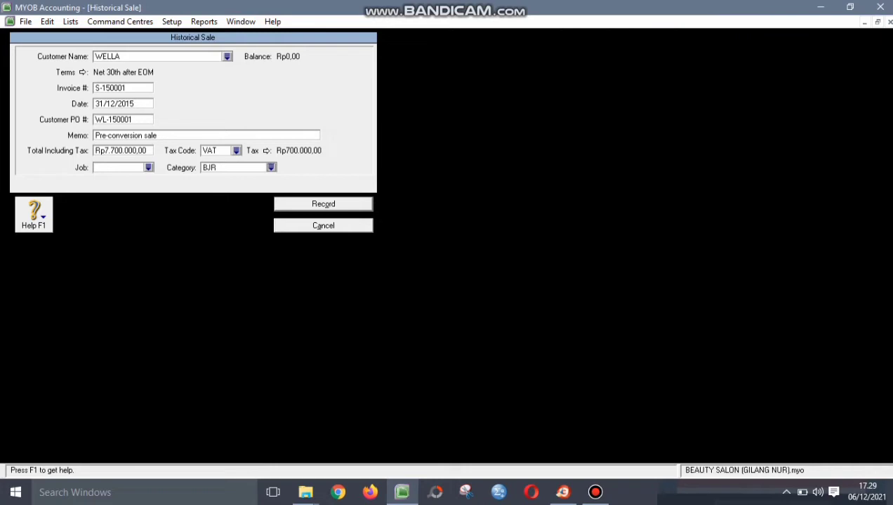
- Record the historical sale, accept the warnings, and close Customer Balances
key("Return")
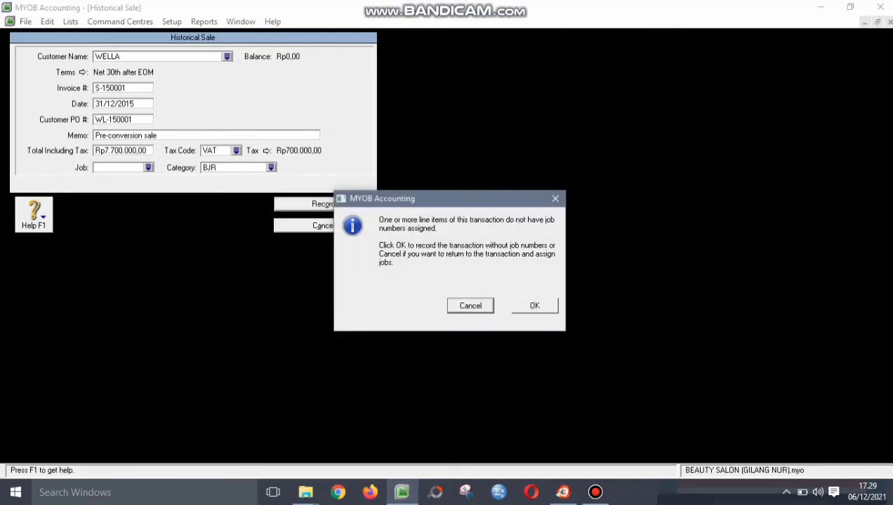
key("Return")
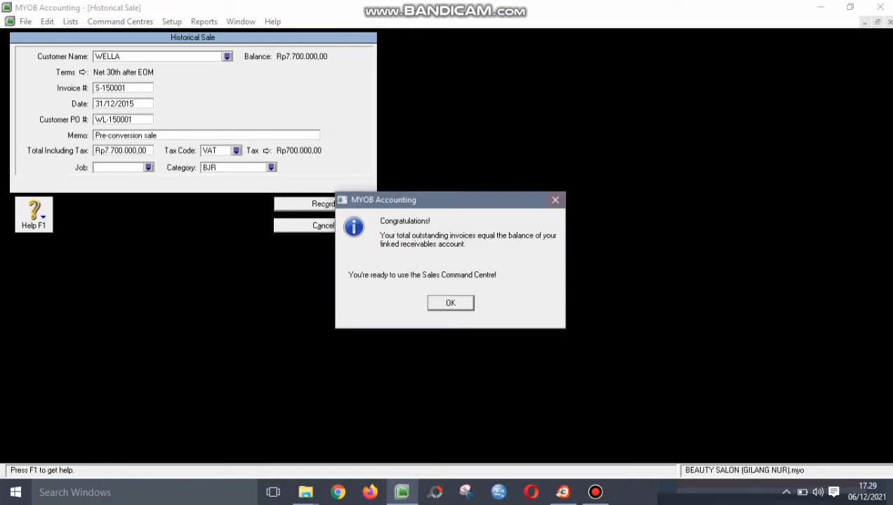
key("Return")
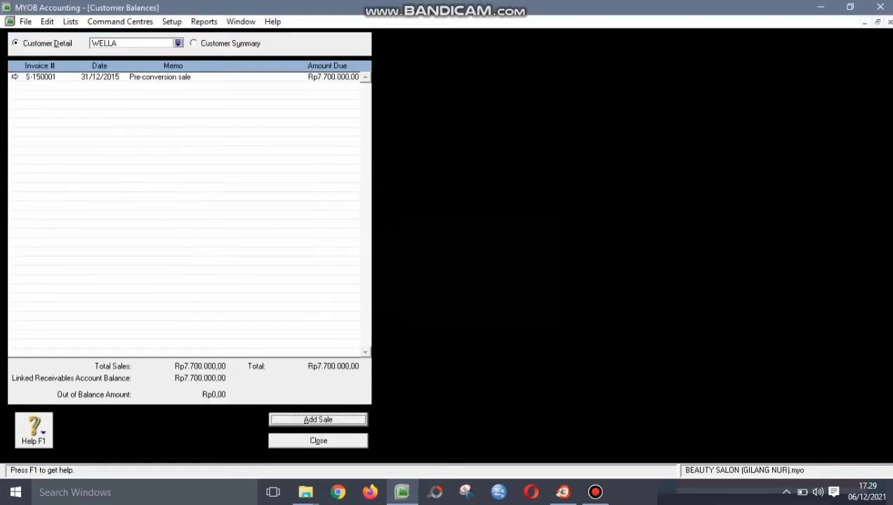
key("Escape")
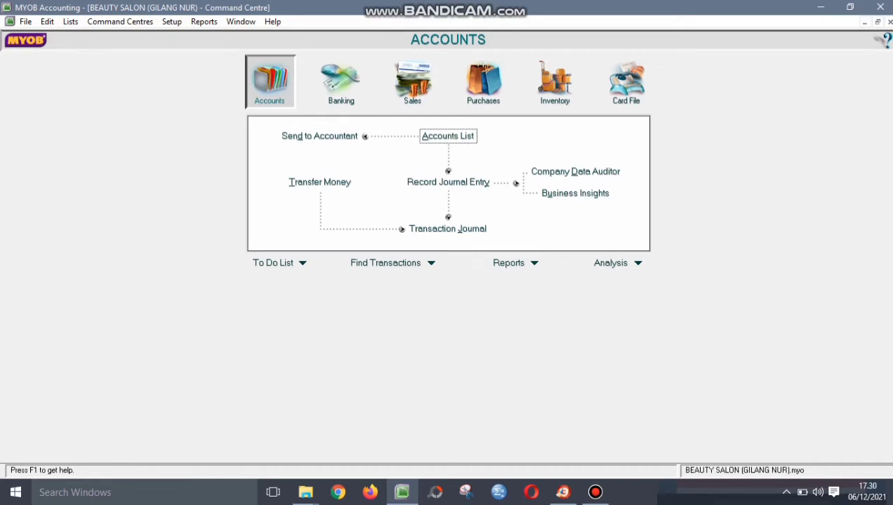
- Open Supplier Balances and start a new historical purchase for REDKEN
left_click(172, 21)
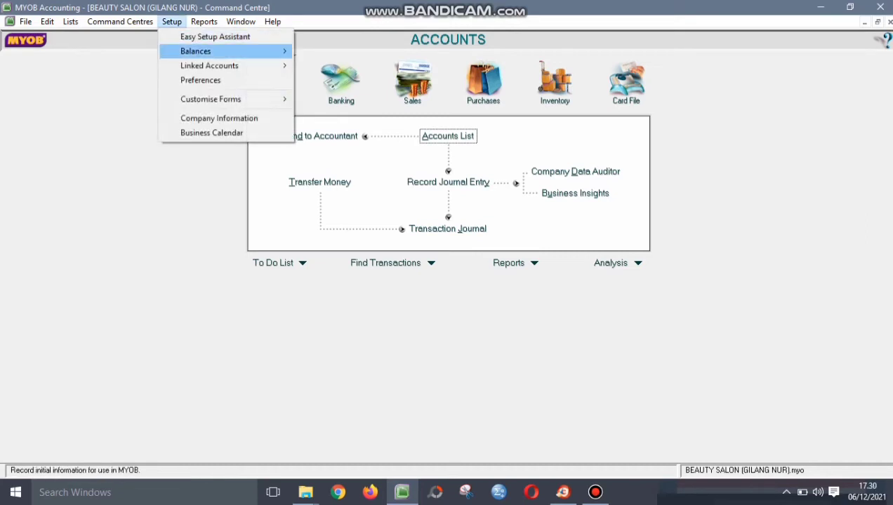
mouse_move(196, 51)
left_click(343, 95)
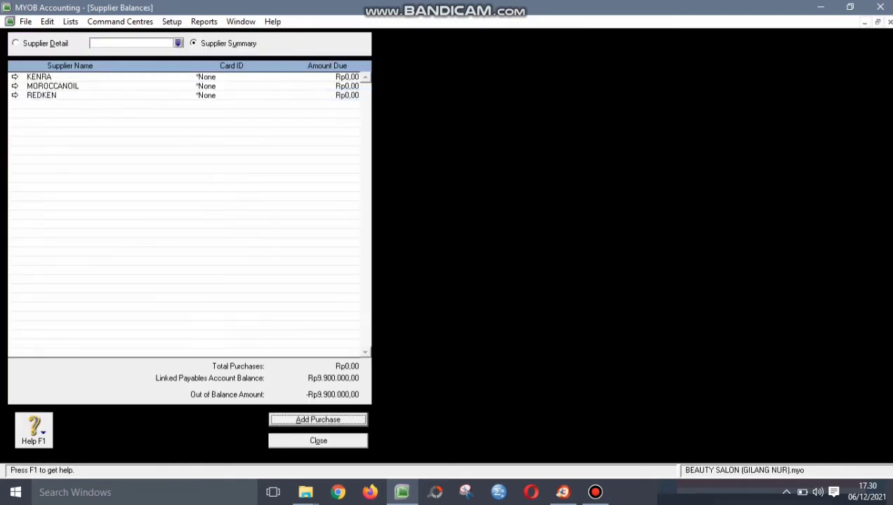
double_click(41, 95)
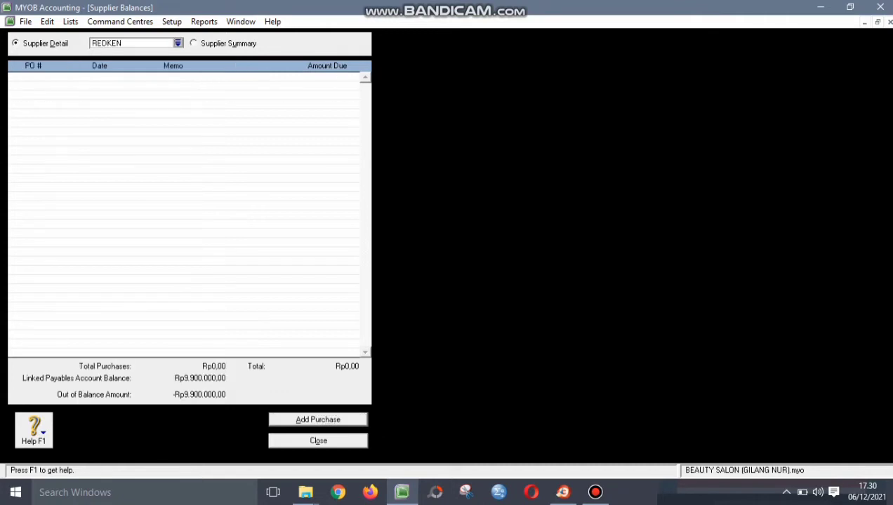
key("alt+a")
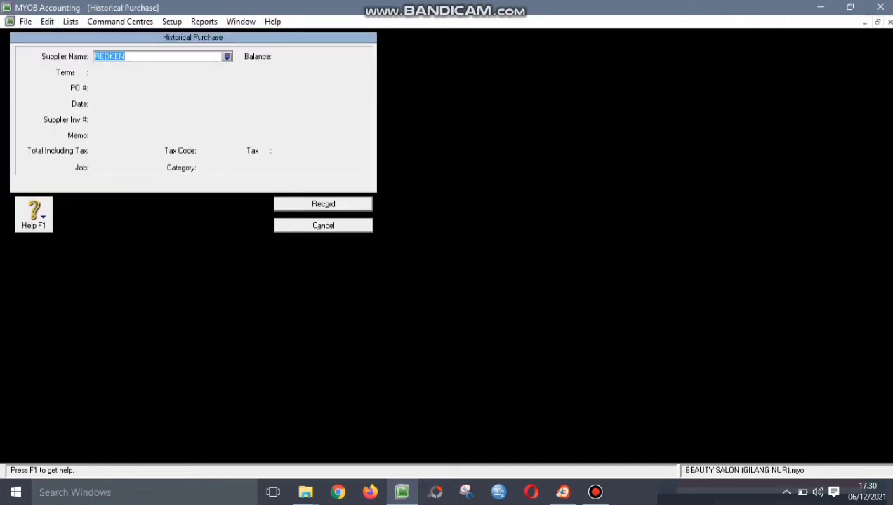
key("Tab")
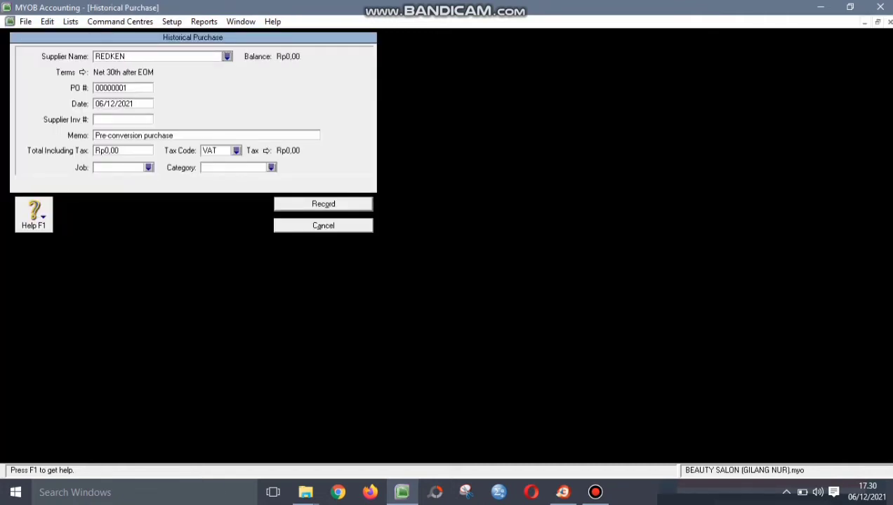
- Enter PO P-150001, date 31/12/2015 and supplier invoice RN-150001
key("Tab")
type("P-150")
key("BackSpace")
key("BackSpace")
type("50001")
key("Tab")
type("31")
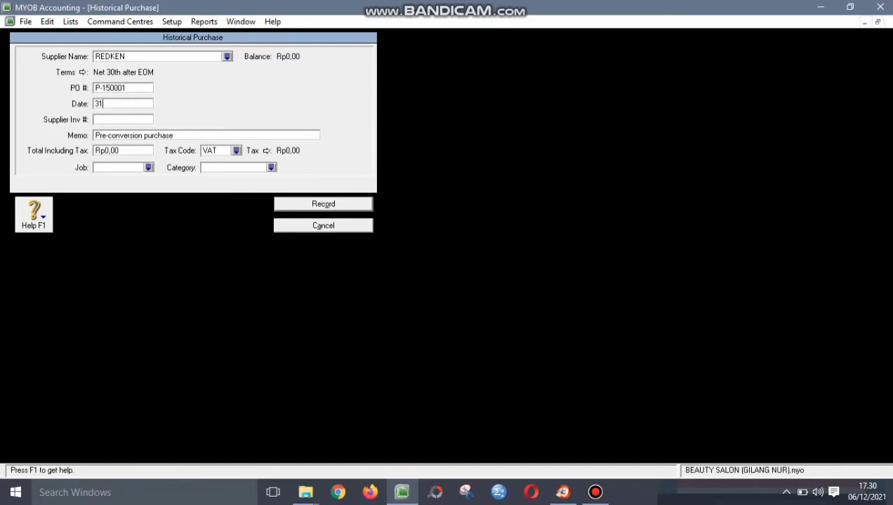
type("/12/2015")
key("Tab")
type("RN-150001")
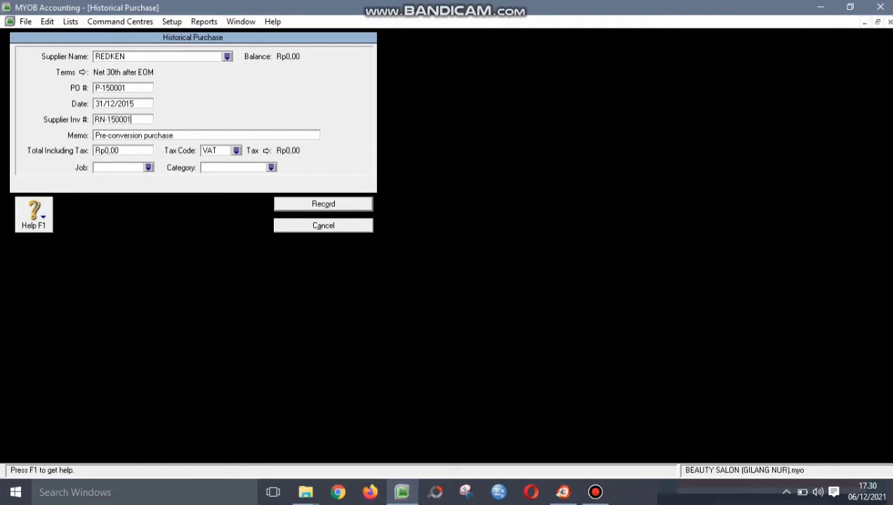
key("Tab")
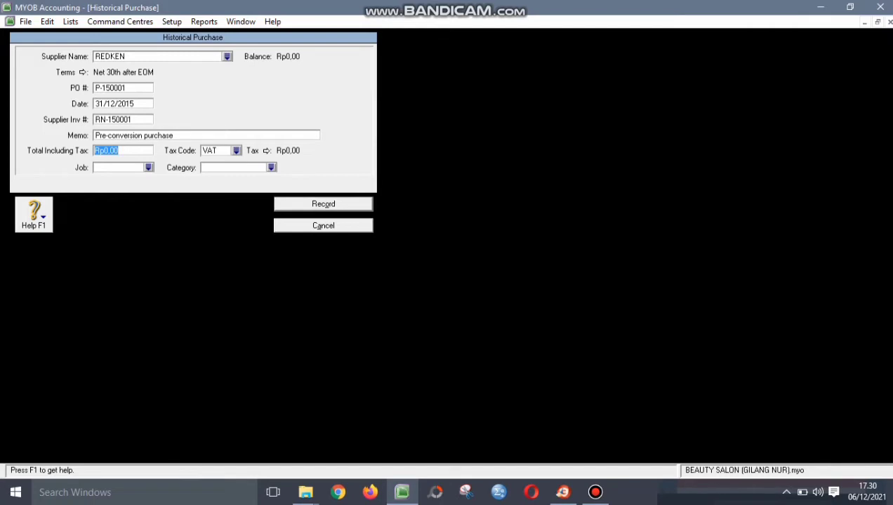
- Set the purchase total to Rp9.900.000 and its category to BJR
type("9.900.")
type("000")
key("Tab")
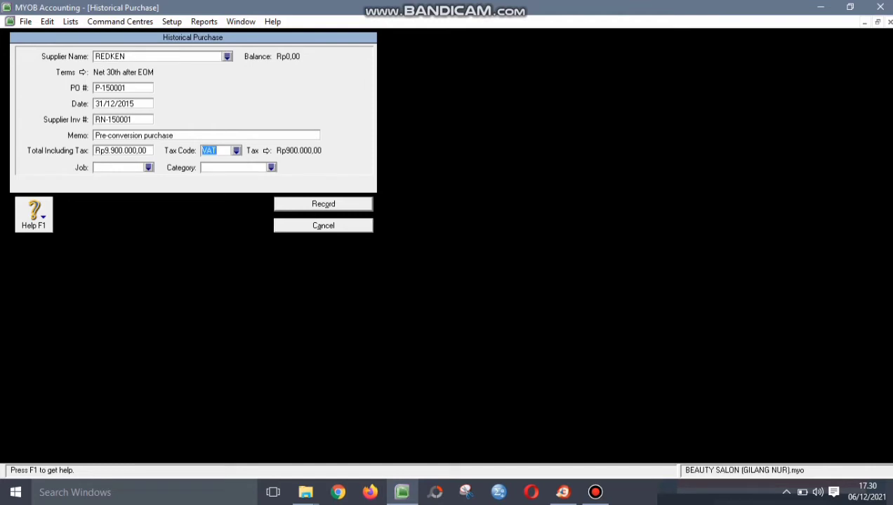
left_click(271, 168)
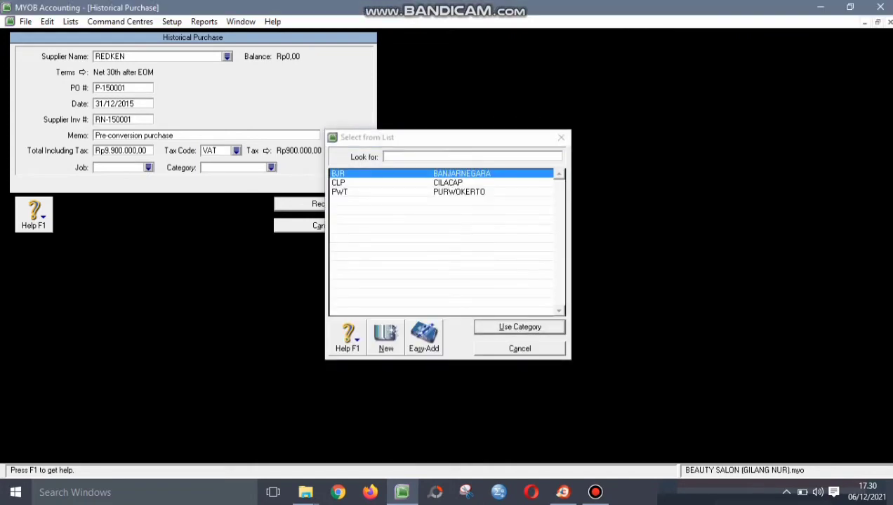
key("Return")
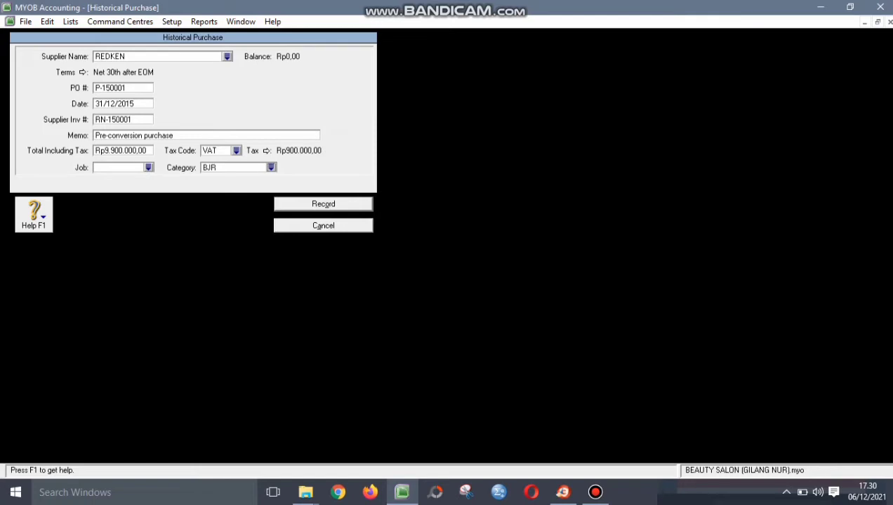
key("Tab")
key("Tab")
key("Tab")
key("Tab")
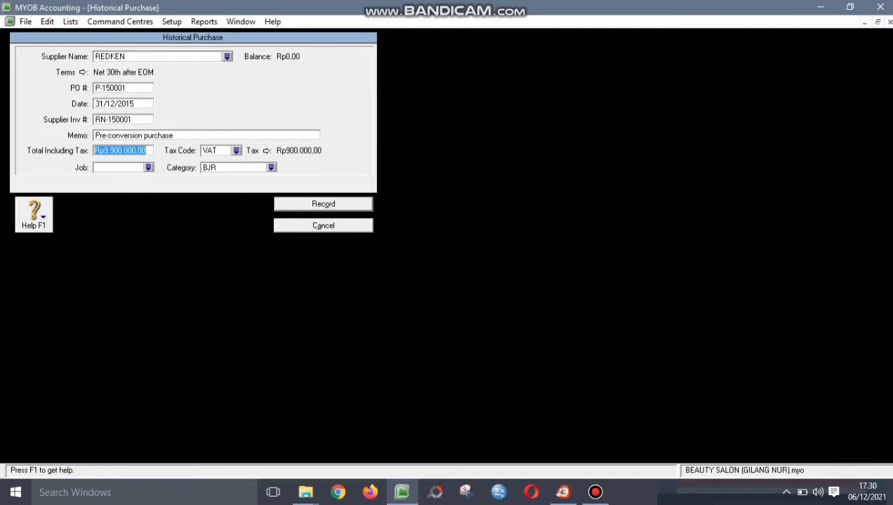
key("Tab")
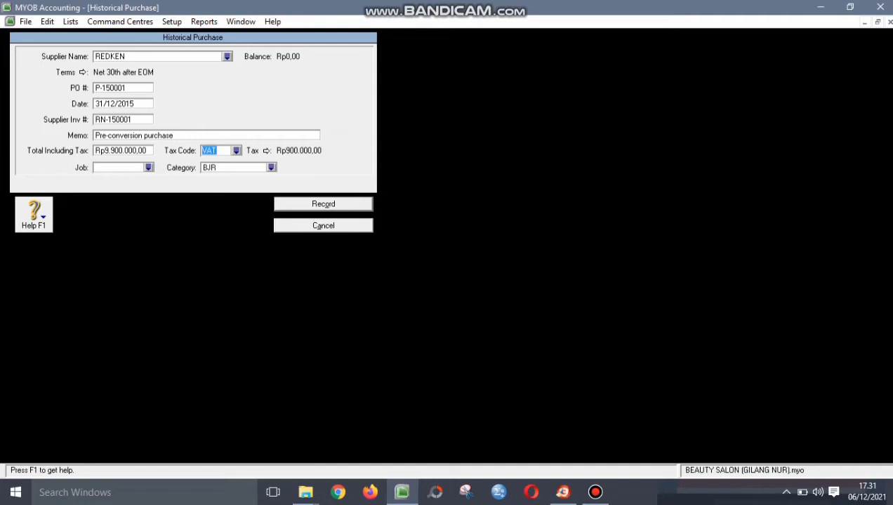
- Record REDKEN's historical purchase without job numbers and close Supplier Balances
key("Return")
key("Tab")
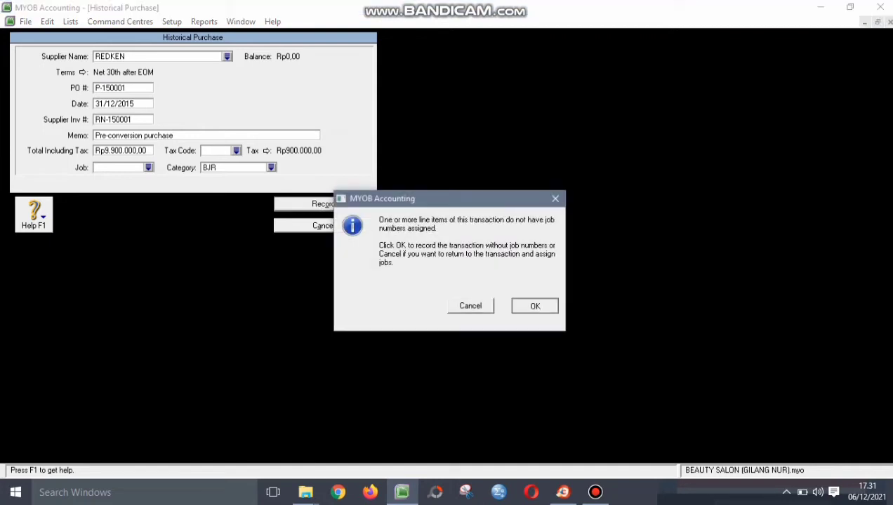
key("Return")
key("Return")
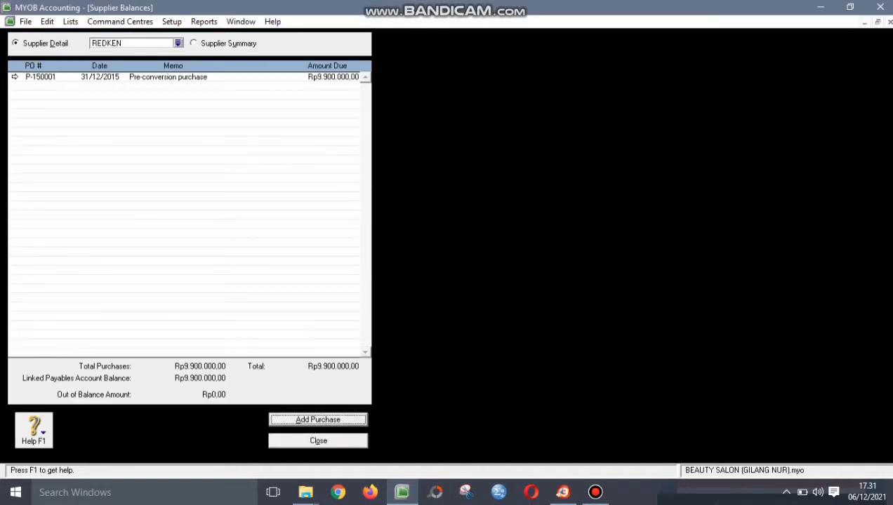
key("Escape")
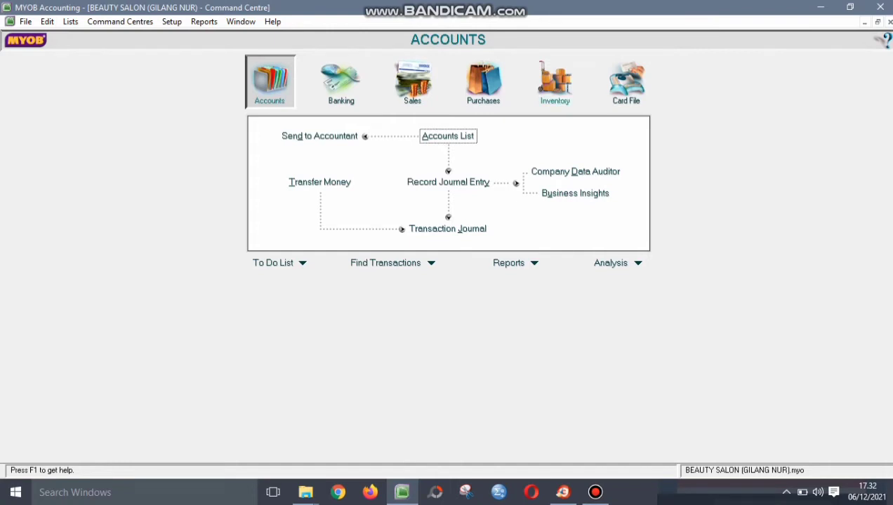
- In Count Inventory, enter counts of 75 OIL-SERUM, 100 SHAMPO and 60 THERMAL-SPRAY
left_click(555, 81)
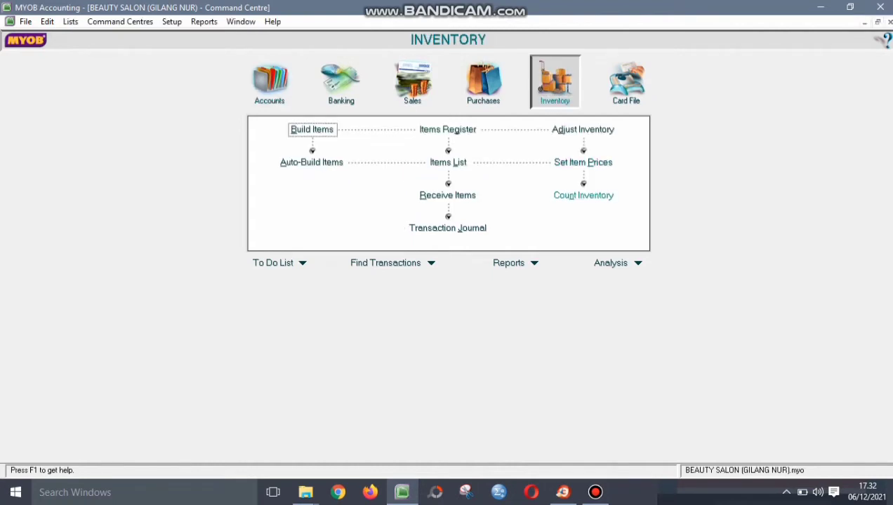
left_click(582, 195)
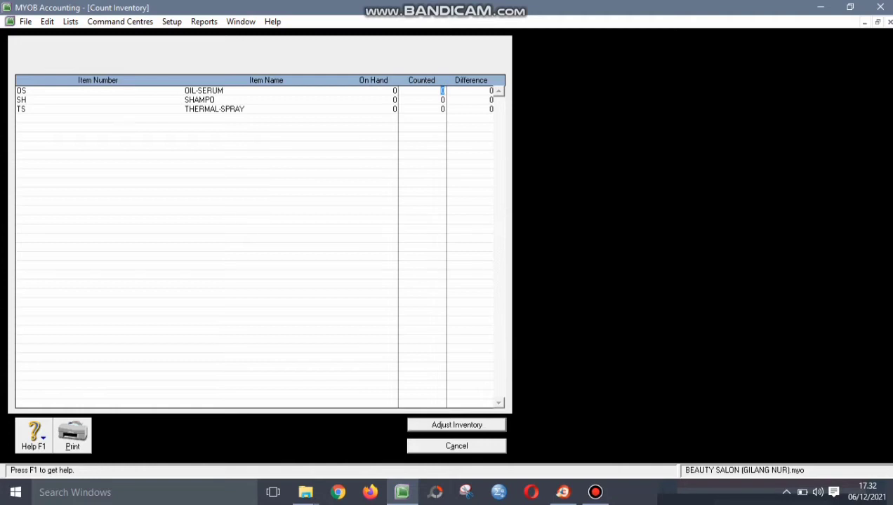
type("75")
left_click(443, 100)
type("100")
left_click(443, 109)
type("60")
key("Tab")
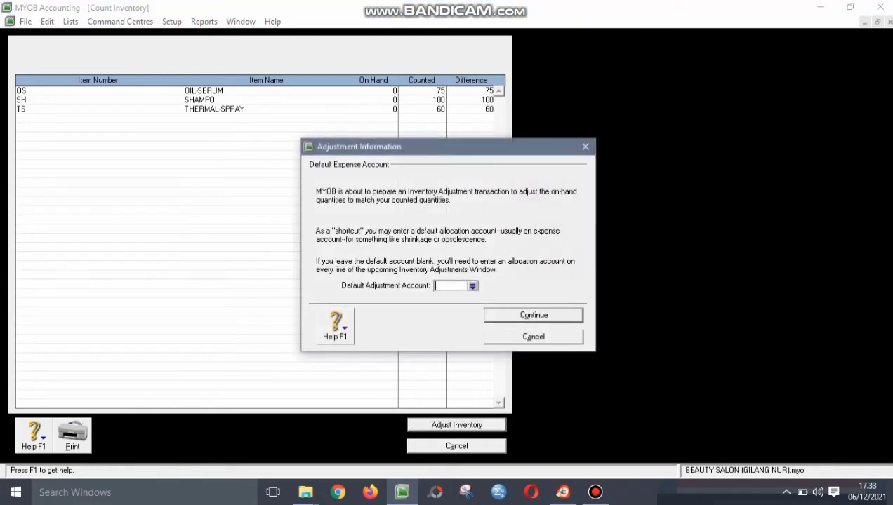
- Treat the count as opening balances: journal I-160001, dated 01/01/2016, memo INVENTORY OPENING BALANCE
key("Return")
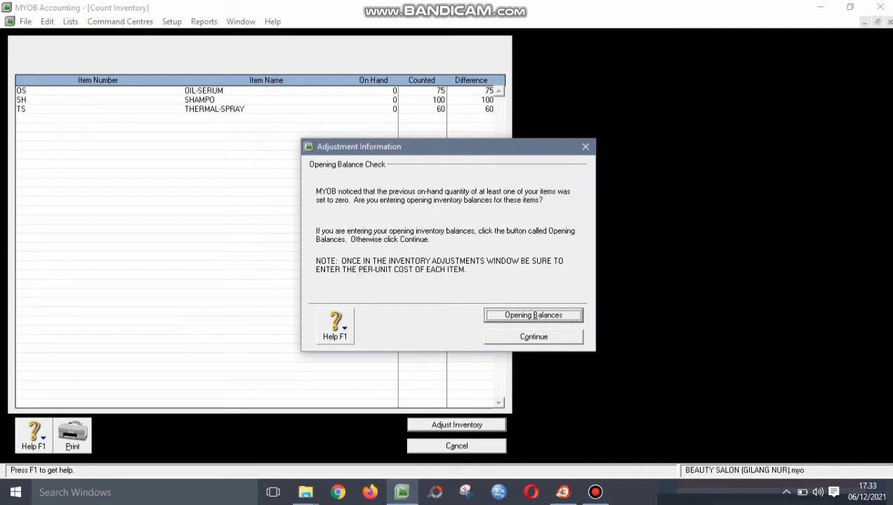
key("Return")
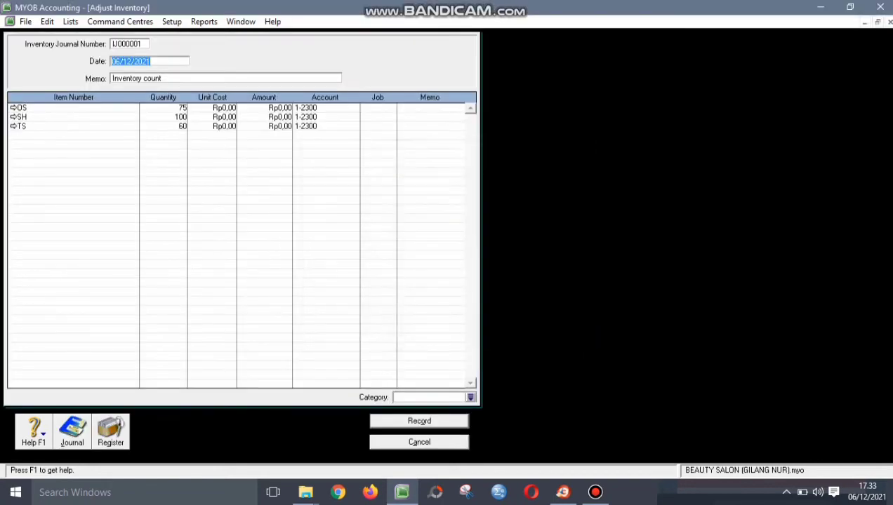
key("shift+Tab")
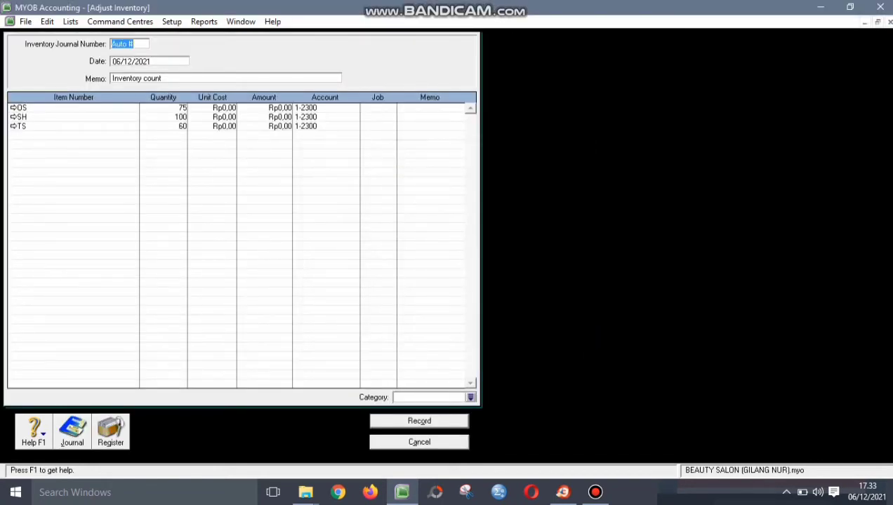
type("I-160001")
key("Tab")
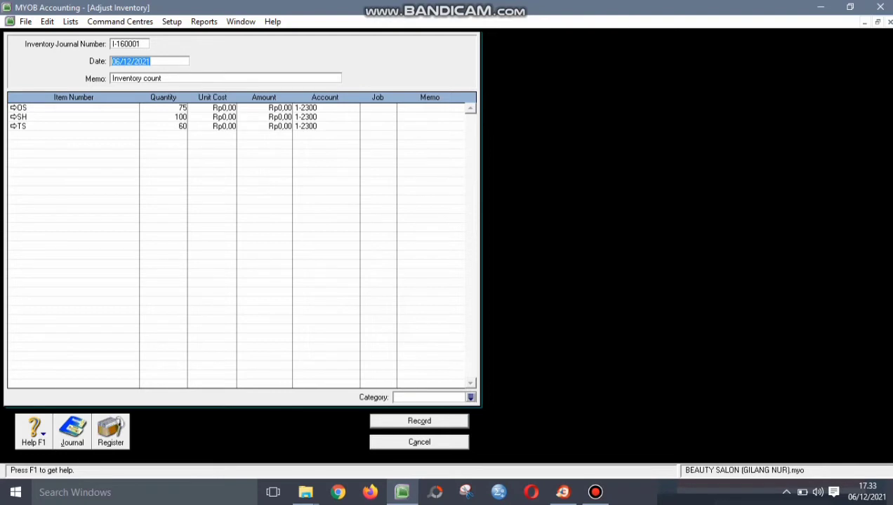
type("01/01/20")
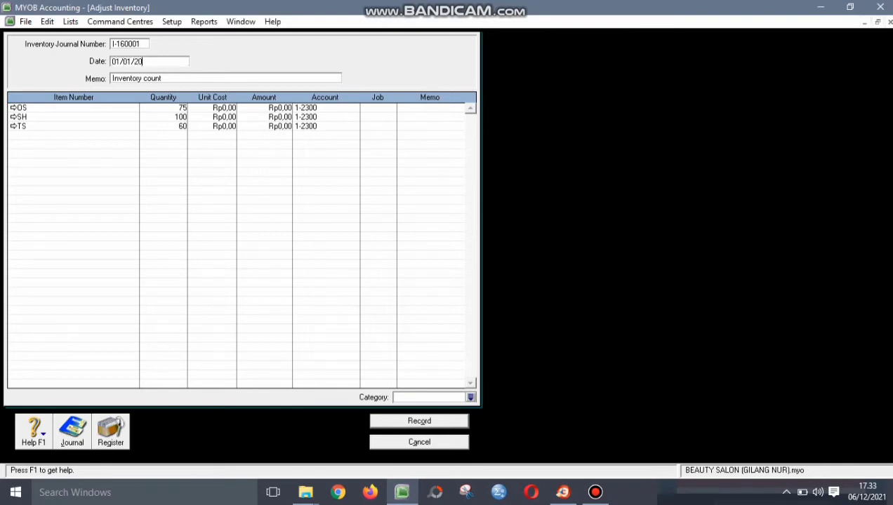
type("16")
key("Tab")
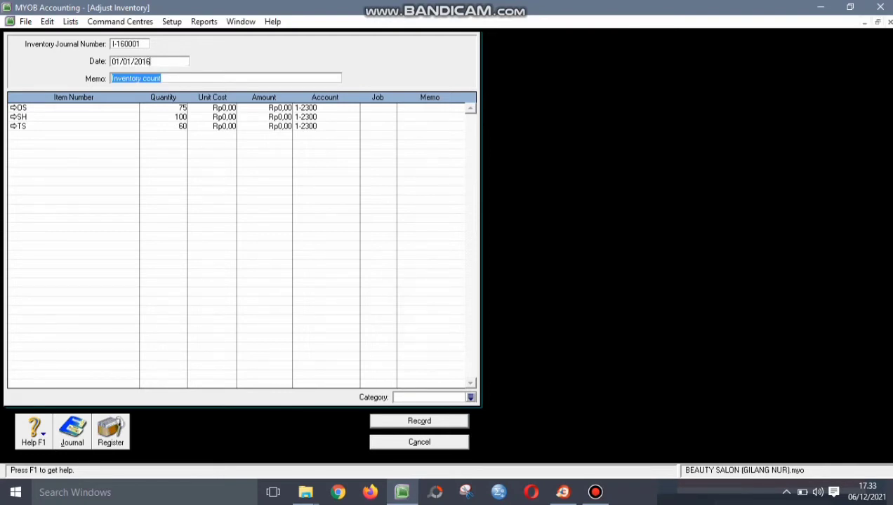
type("INVE")
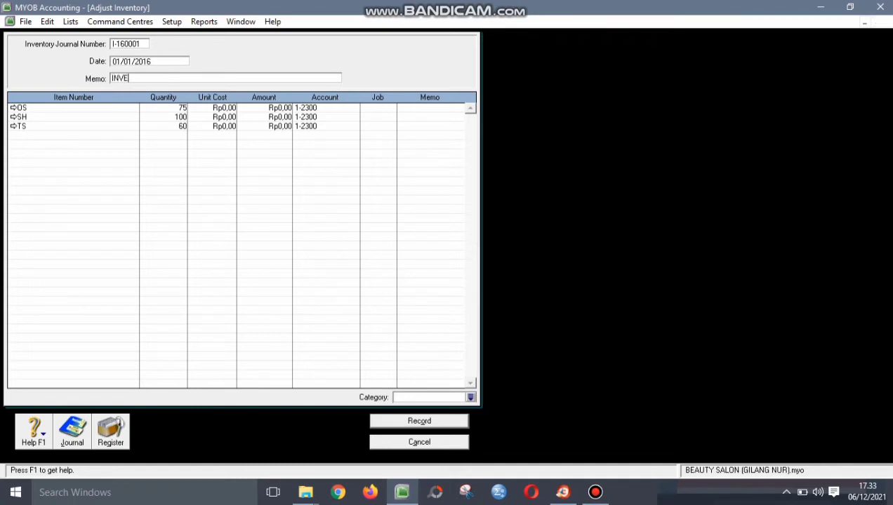
type("NTORY OPENING BAA")
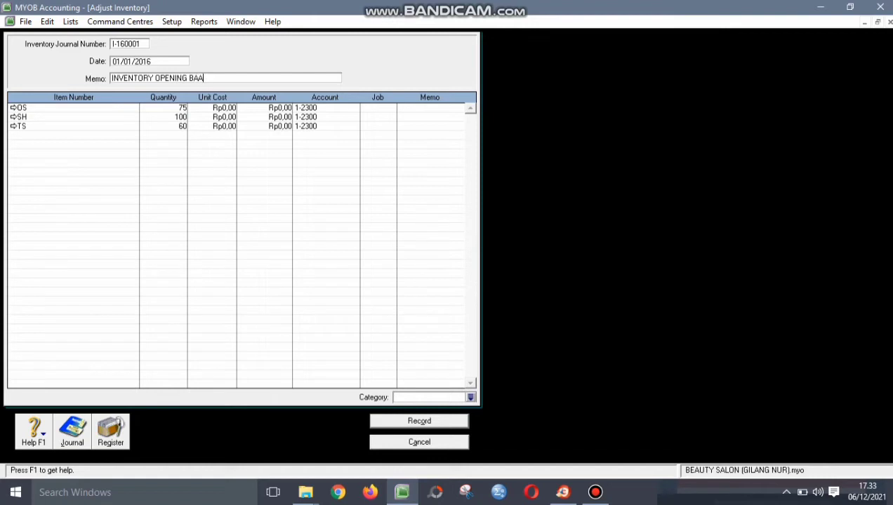
key("BackSpace")
type("LANCE")
- Enter unit costs of Rp500.000 for OS, Rp120.000 for SH and Rp250.000 for TS
left_click(224, 108)
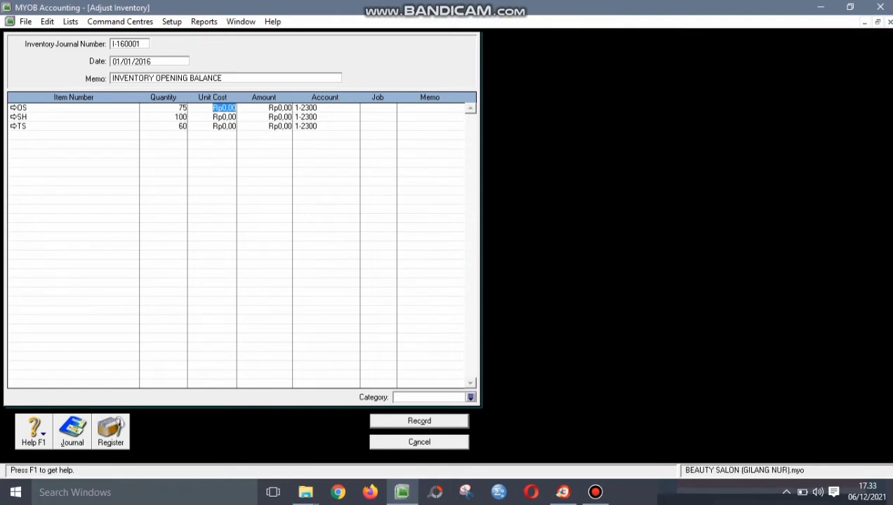
type("500.")
type("000")
key("Down")
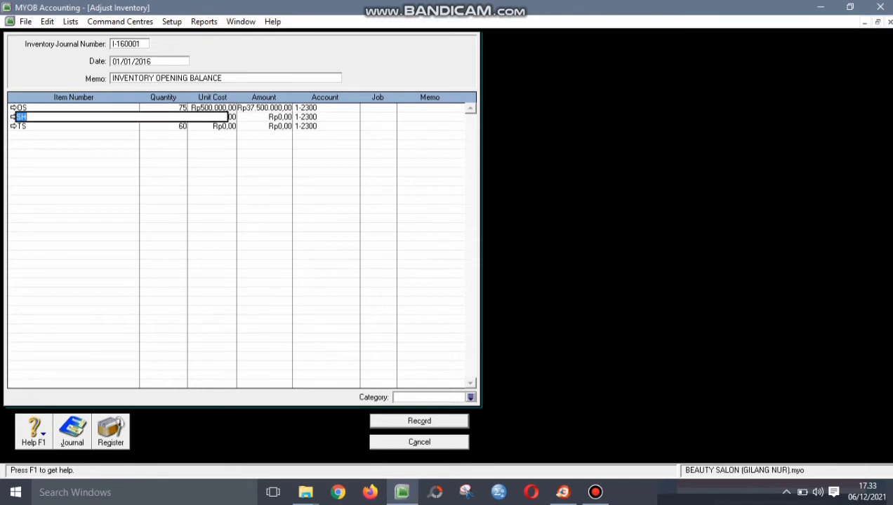
key("Tab")
key("Tab")
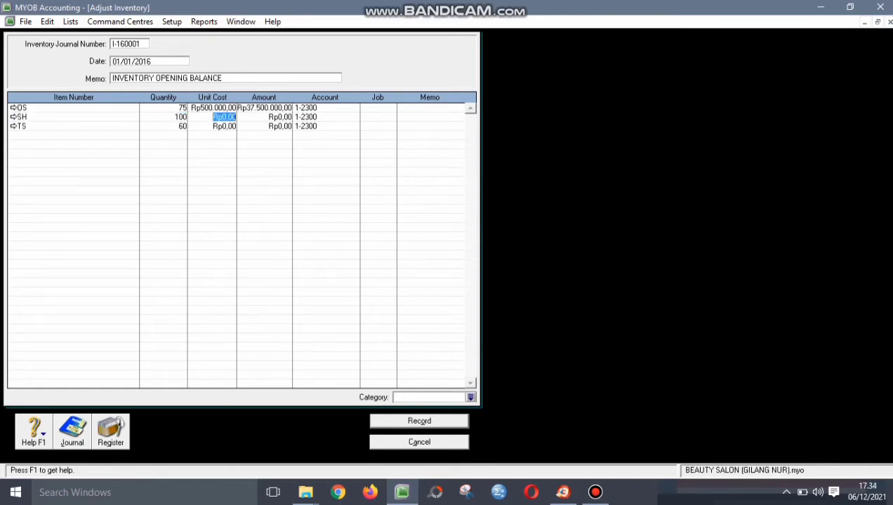
type("120.0000")
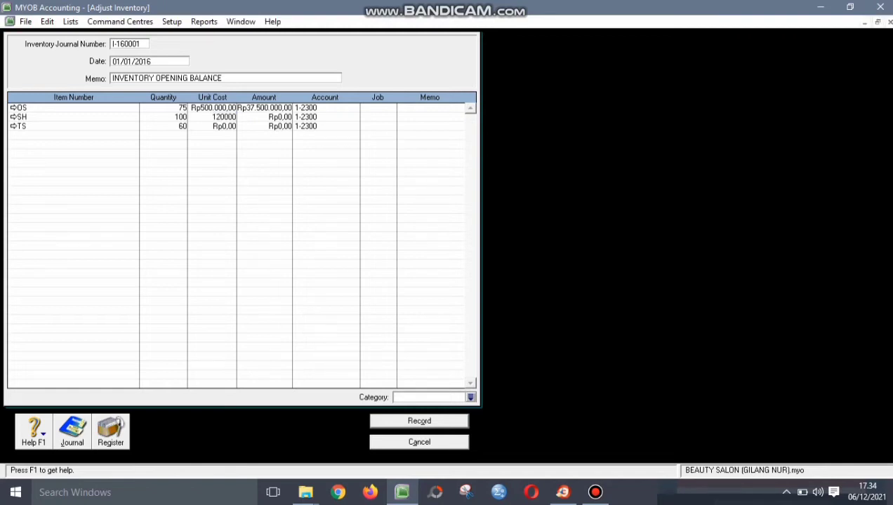
key("Tab")
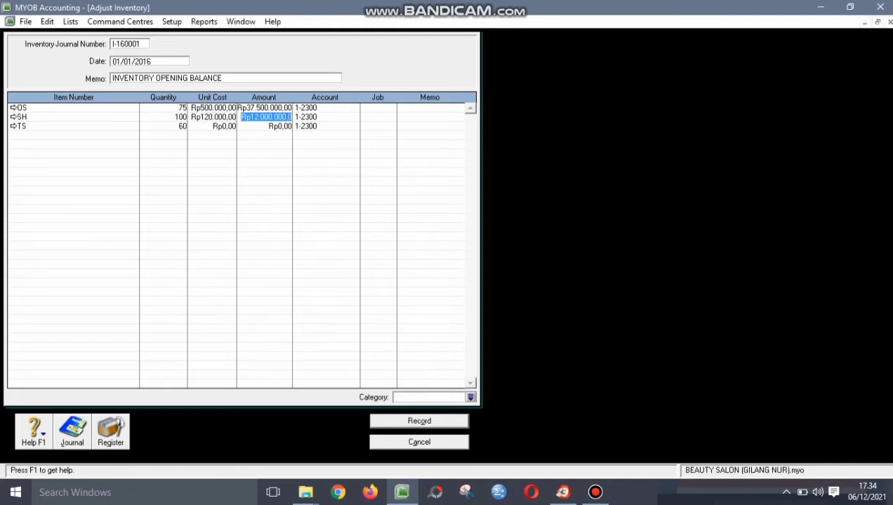
left_click(224, 127)
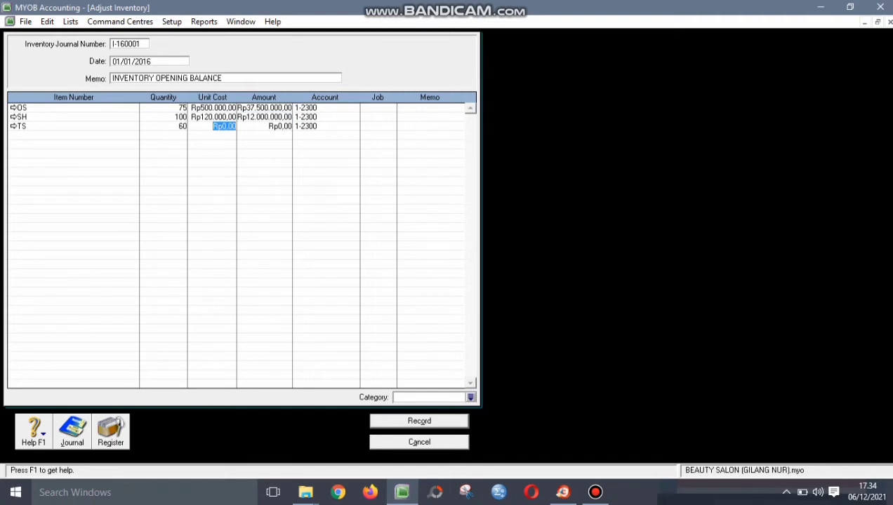
type("250000")
key("Tab")
key("Tab")
key("Tab")
key("Tab")
key("Tab")
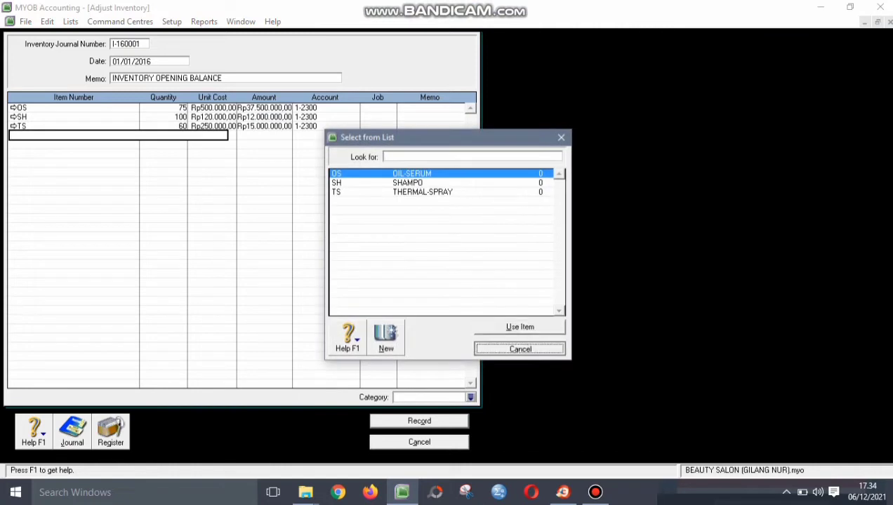
key("Escape")
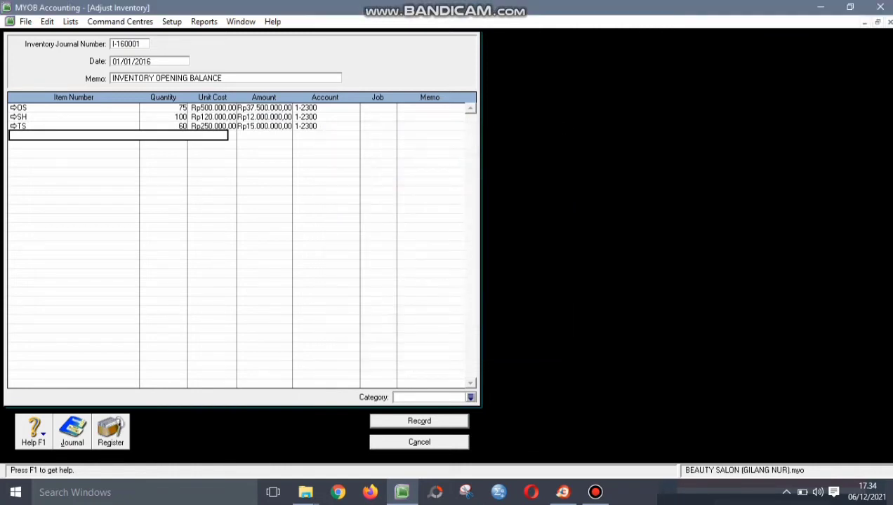
- Assign category BJR to inventory adjustment I-160001
left_click(306, 107)
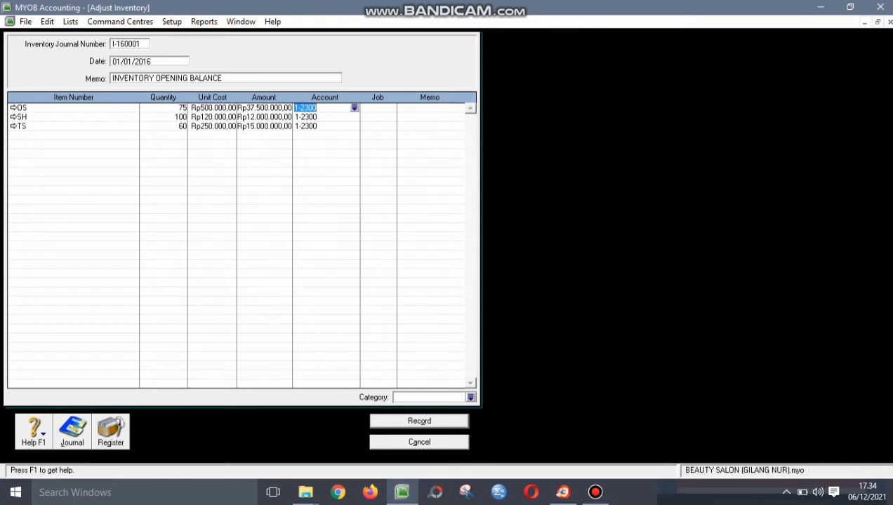
left_click(470, 397)
type("CLP")
left_click(338, 174)
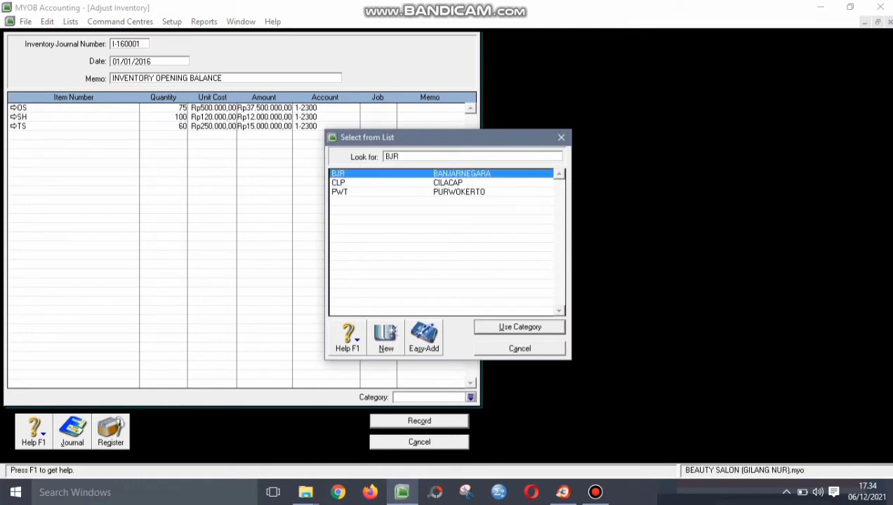
key("Return")
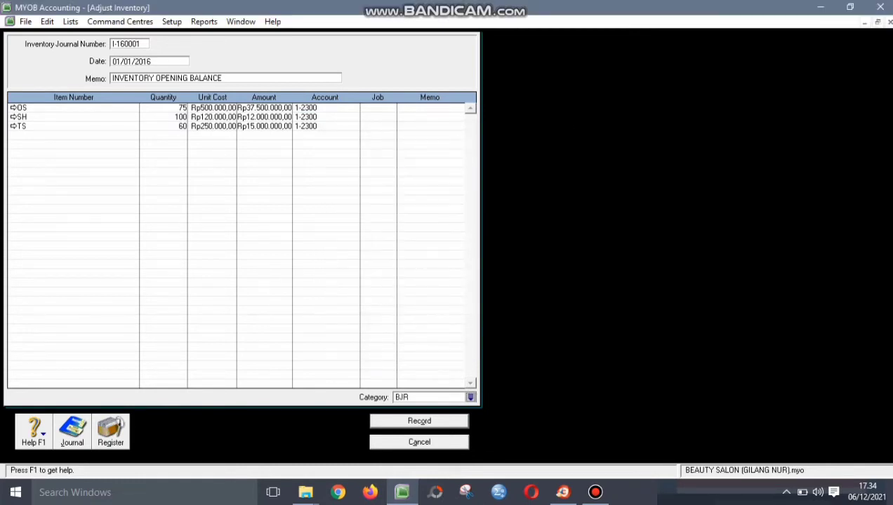
- Verify the OS, SH and TS unit costs, then record without job numbers
left_click(212, 108)
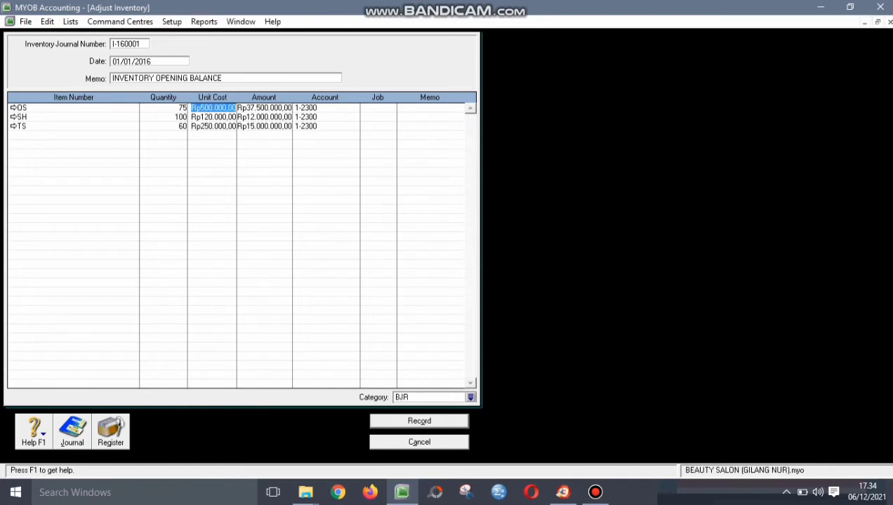
left_click(213, 117)
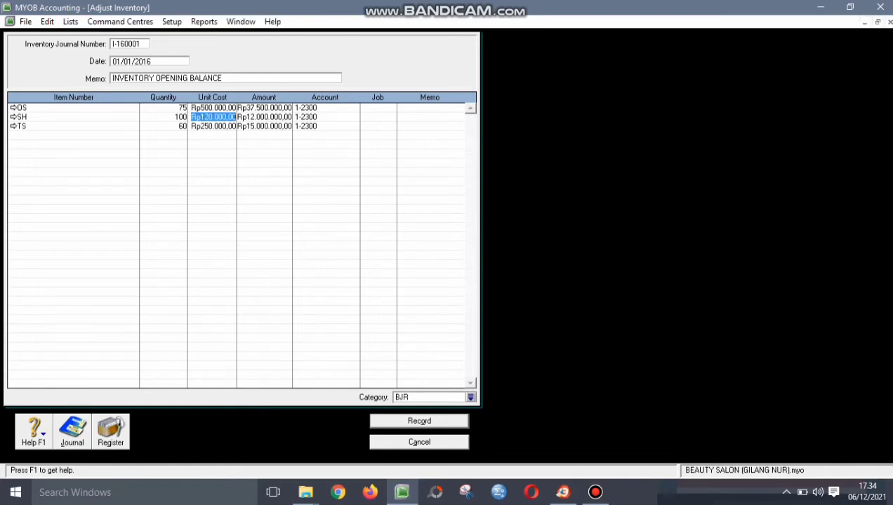
left_click(266, 116)
left_click(212, 125)
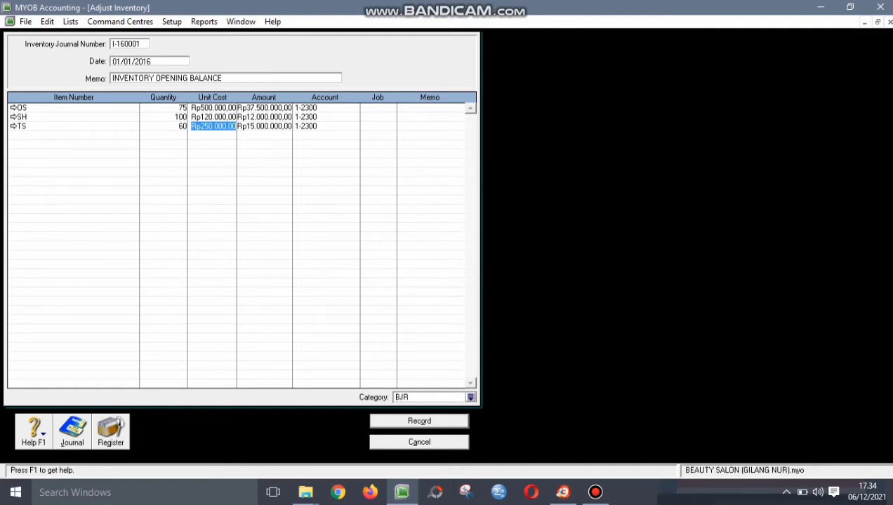
left_click(419, 422)
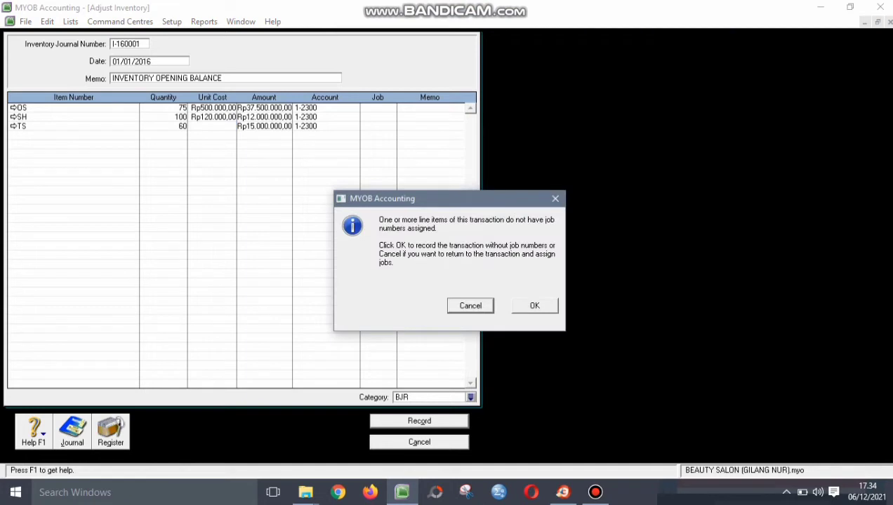
left_click(535, 306)
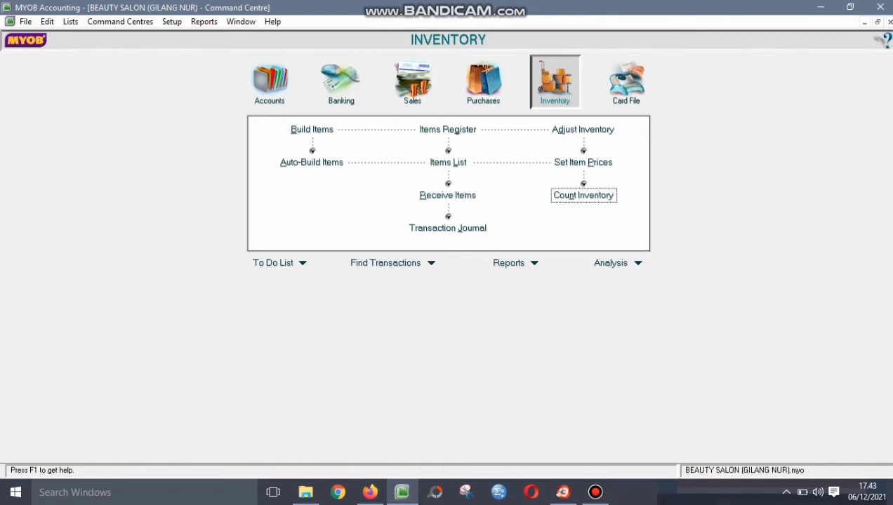
- Start a new Item-layout purchase bill with REDKEN as the supplier
left_click(483, 83)
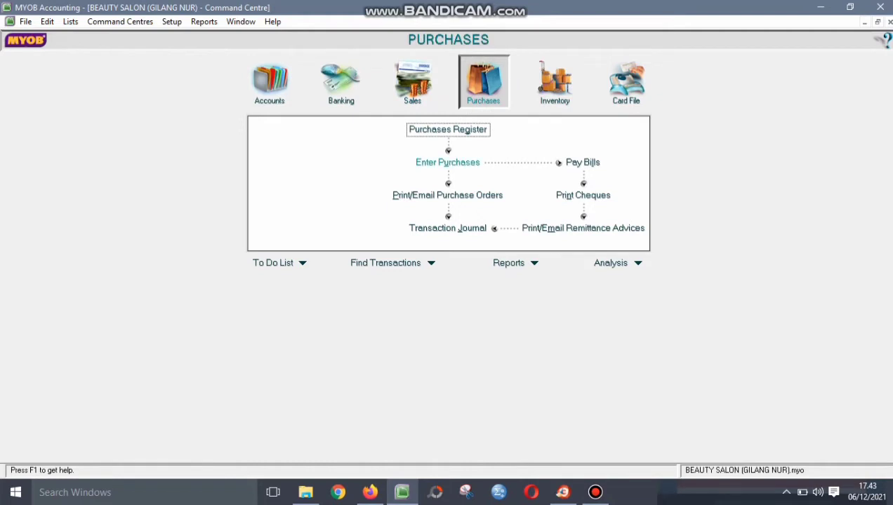
left_click(448, 163)
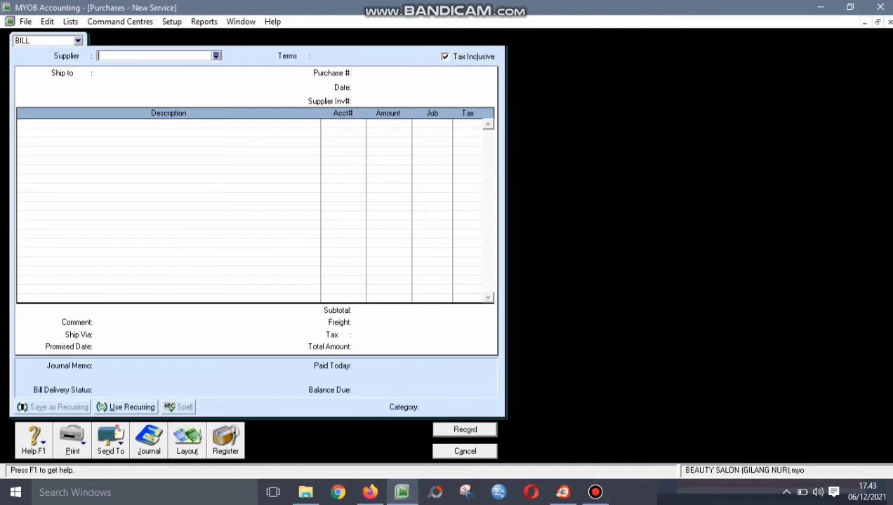
left_click(187, 439)
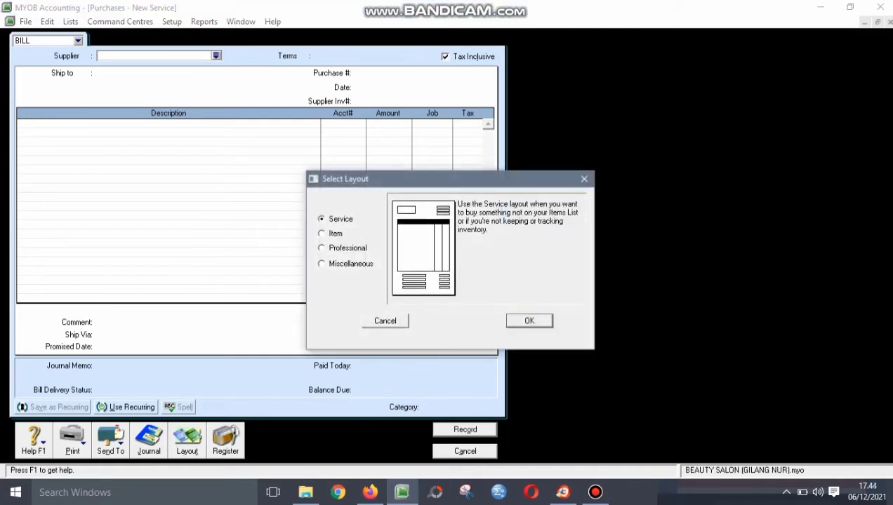
left_click(322, 234)
key("Return")
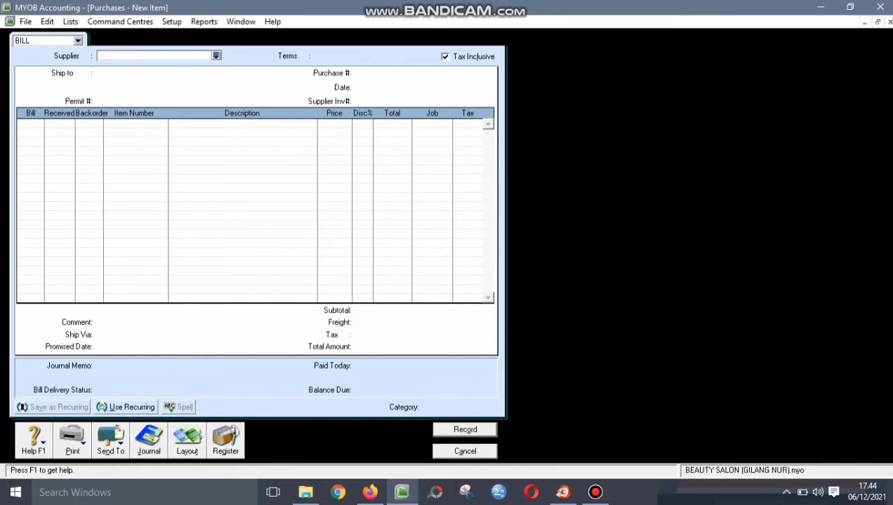
key("Tab")
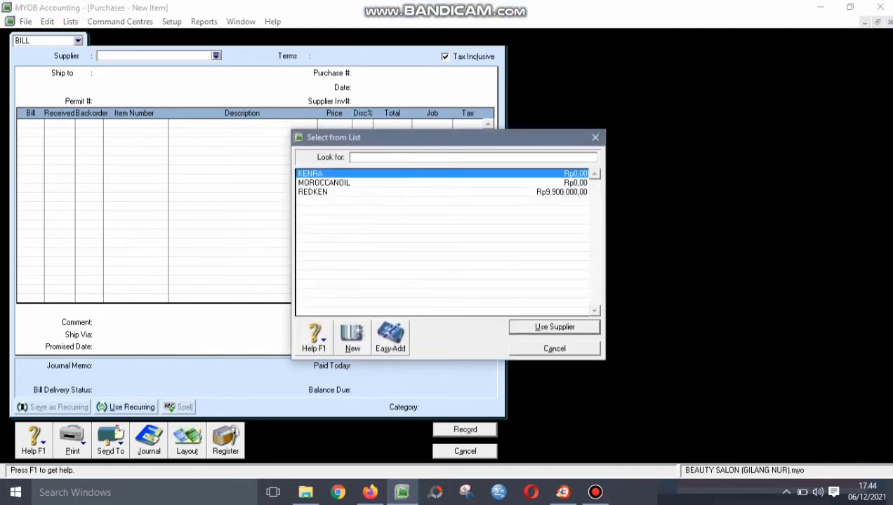
type("REDKEN")
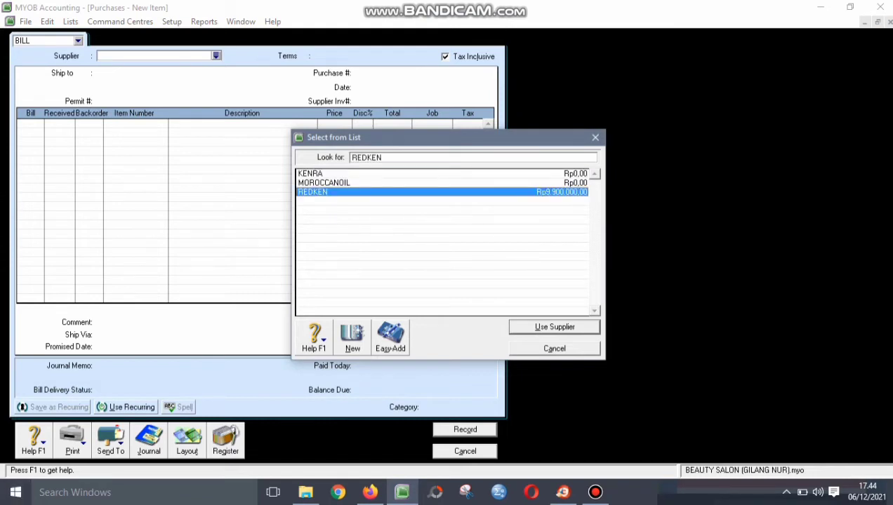
key("Return")
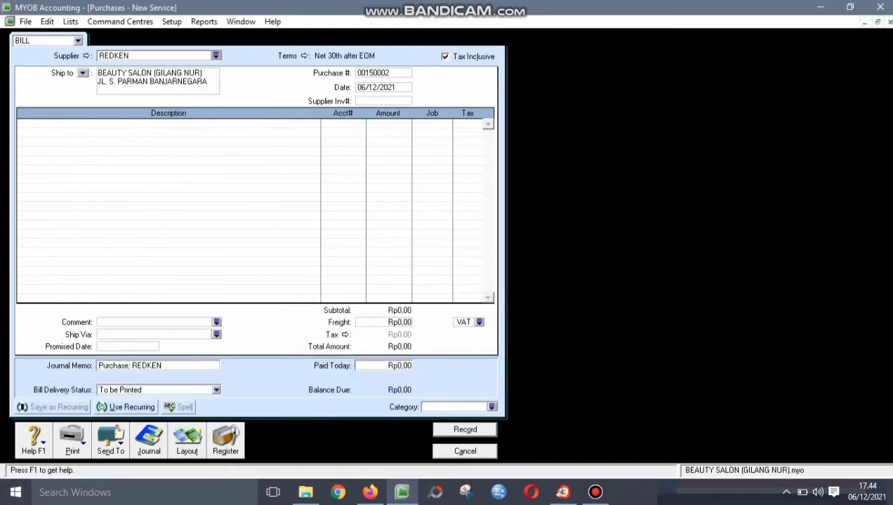
- Set bill P-160001, dated 03/01/2016, supplier invoice RN-160001, with Tax Inclusive unticked
key("Tab")
type("P-160000")
key("BackSpace")
type("1")
key("Tab")
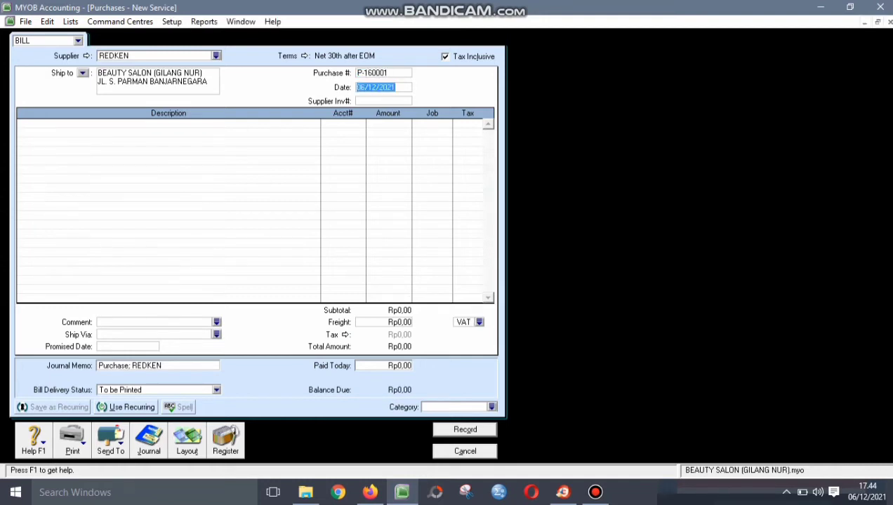
type("03/01/2016")
key("Tab")
type("RN")
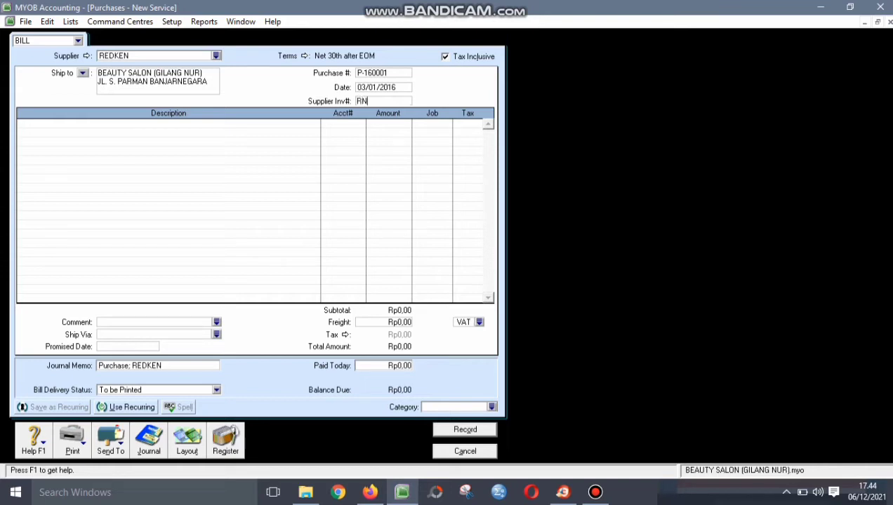
type("-160001")
key("alt+l")
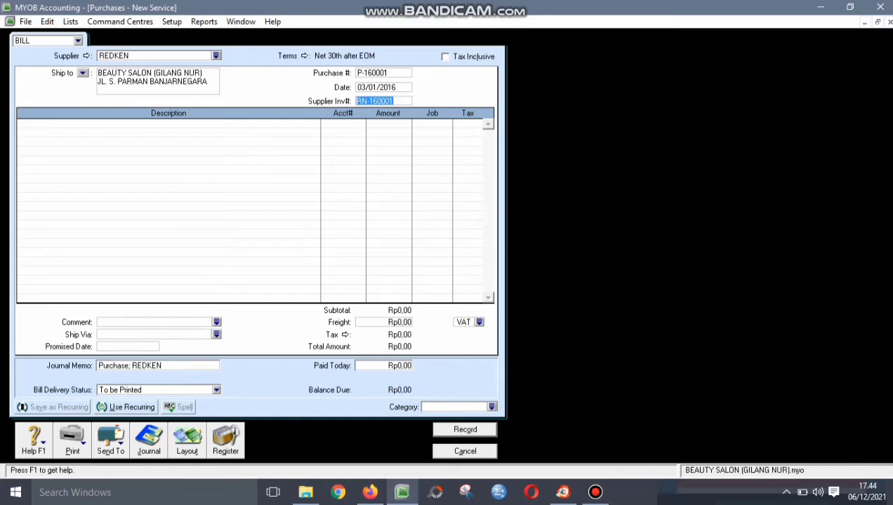
left_click(169, 127)
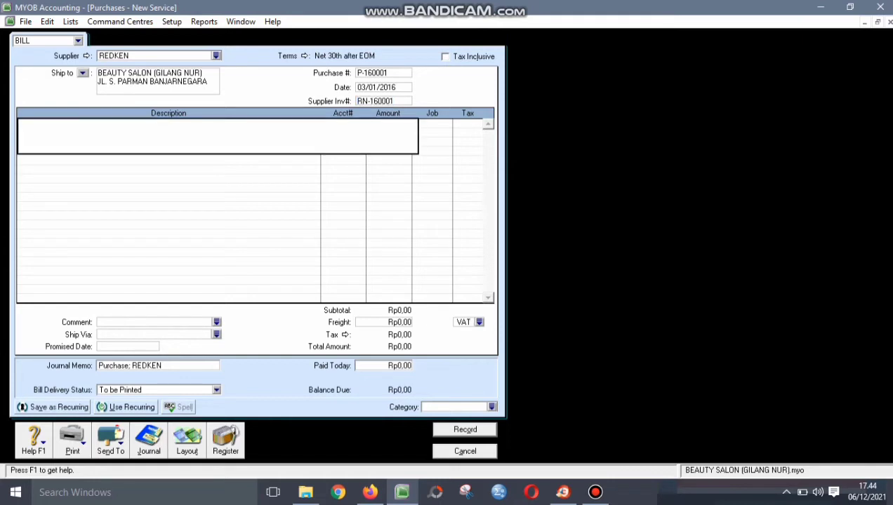
- Switch the bill to the item layout and enter 40 of item OS at 500.000
left_click(187, 443)
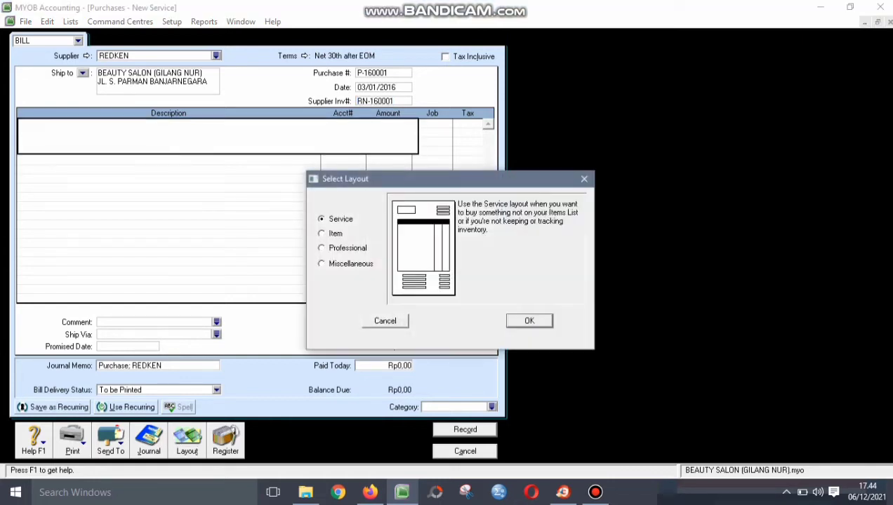
key("Down")
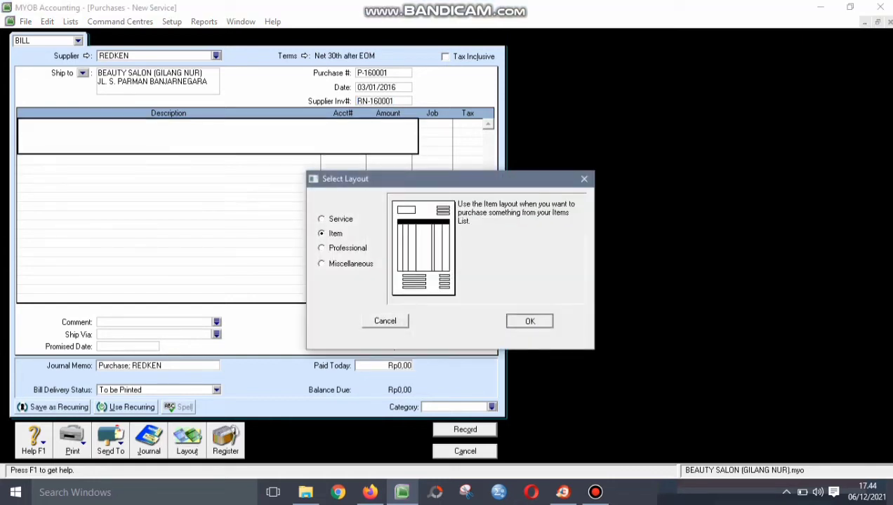
key("Return")
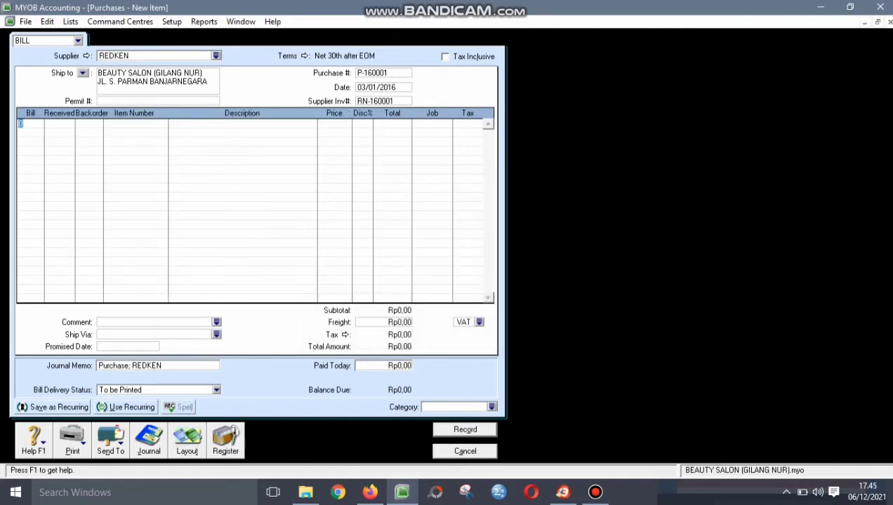
type("40")
key("Tab")
key("Tab")
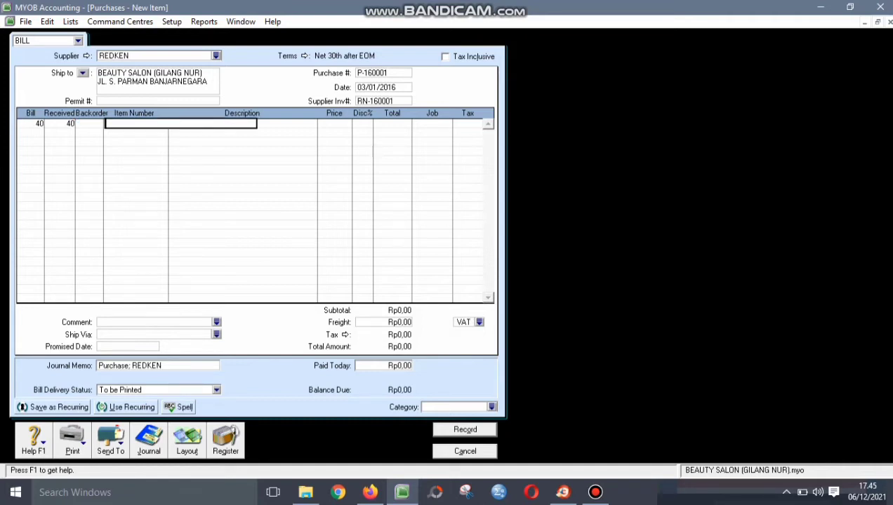
type("OS")
key("Tab")
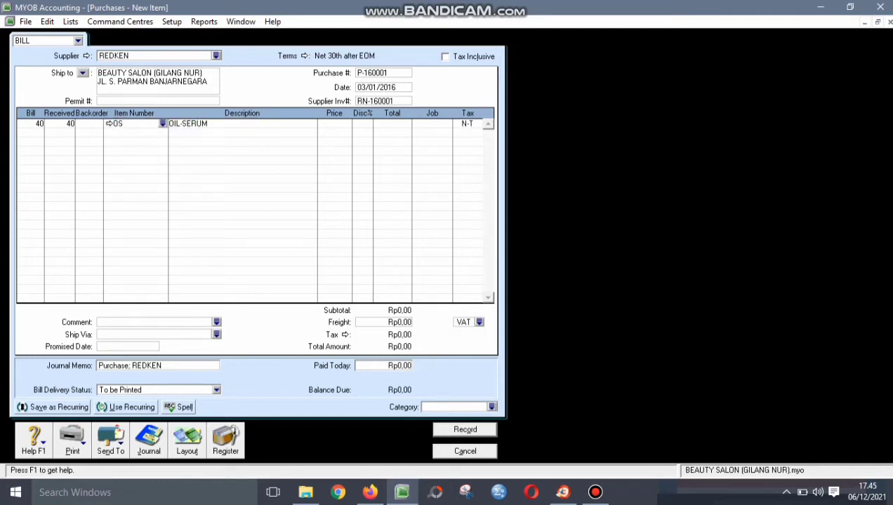
key("Tab")
type("500000")
key("Tab")
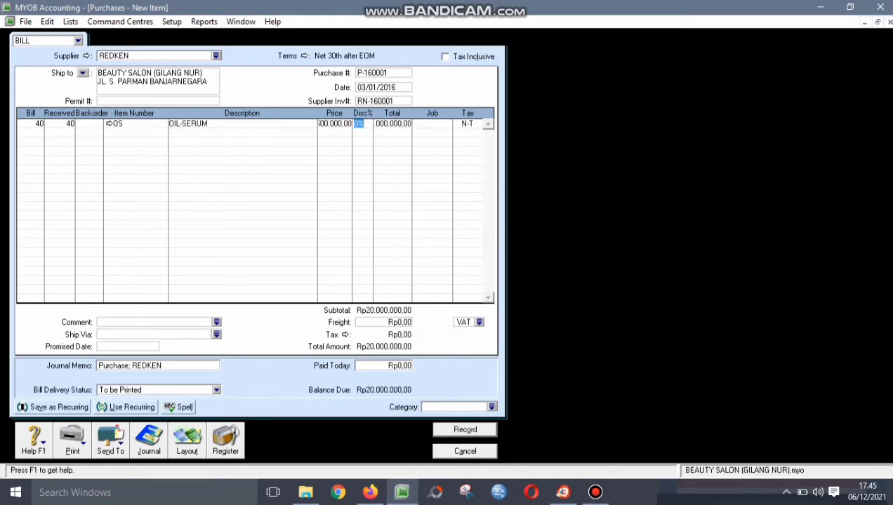
- Assign job P and tax code VAT to the first bill line
key("Tab")
key("Tab")
left_click(447, 124)
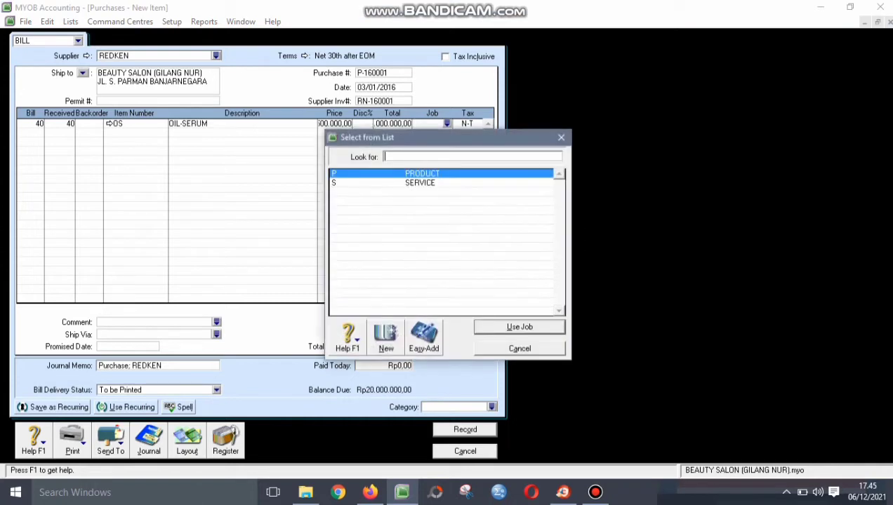
key("Return")
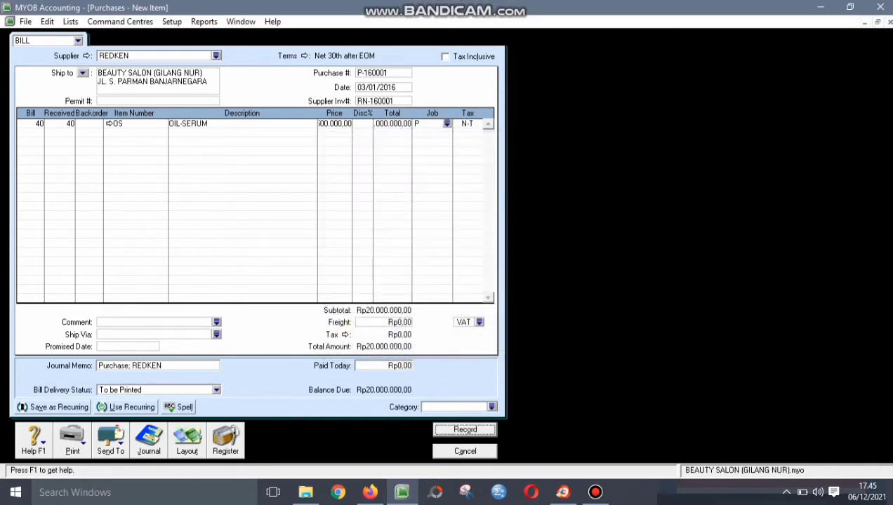
key("Tab")
left_click(477, 124)
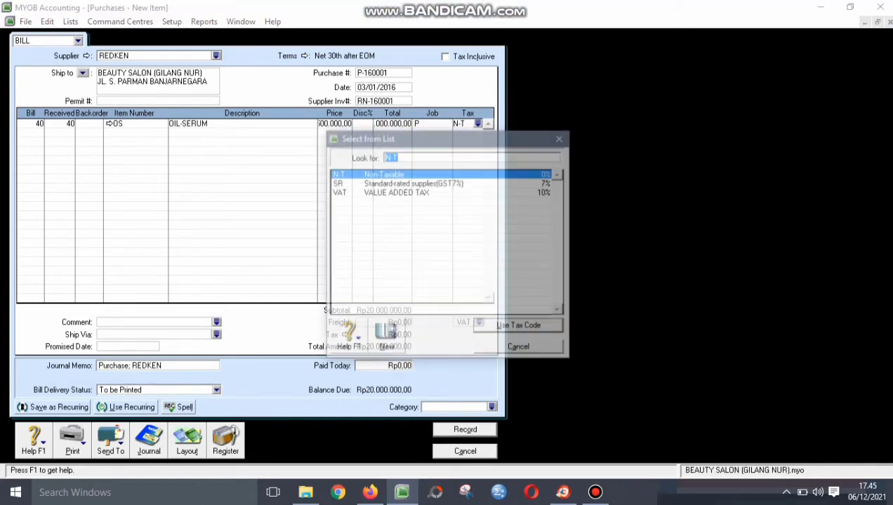
type("VAT")
key("Return")
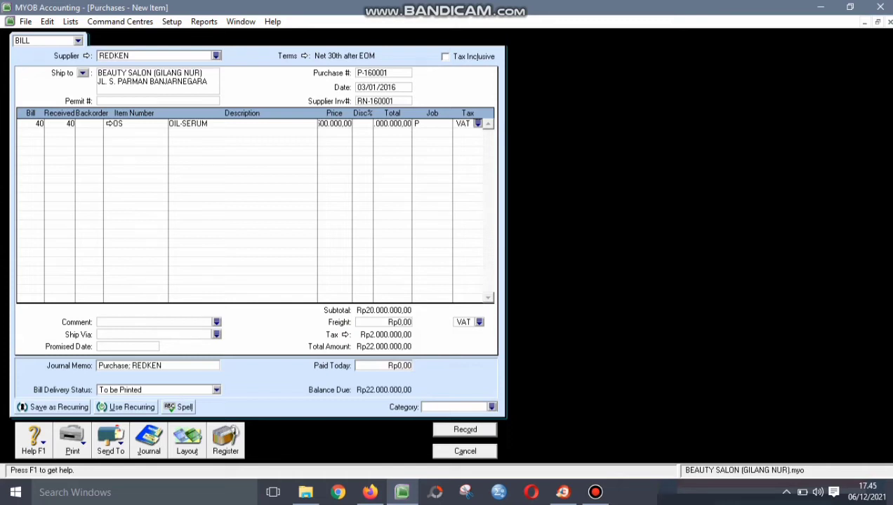
- Add a second line of 20 TS at 250.000
key("Tab")
type("20")
key("Tab")
key("Tab")
key("Tab")
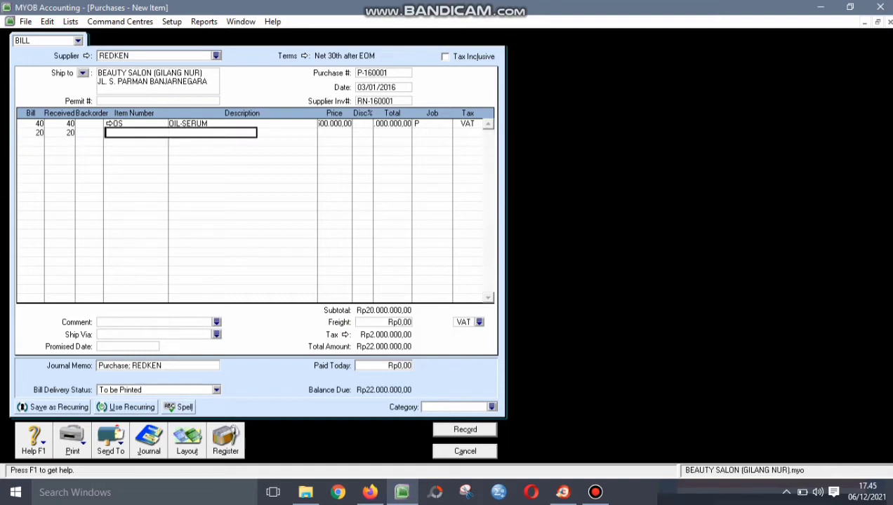
type("TS")
key("Tab")
key("Tab")
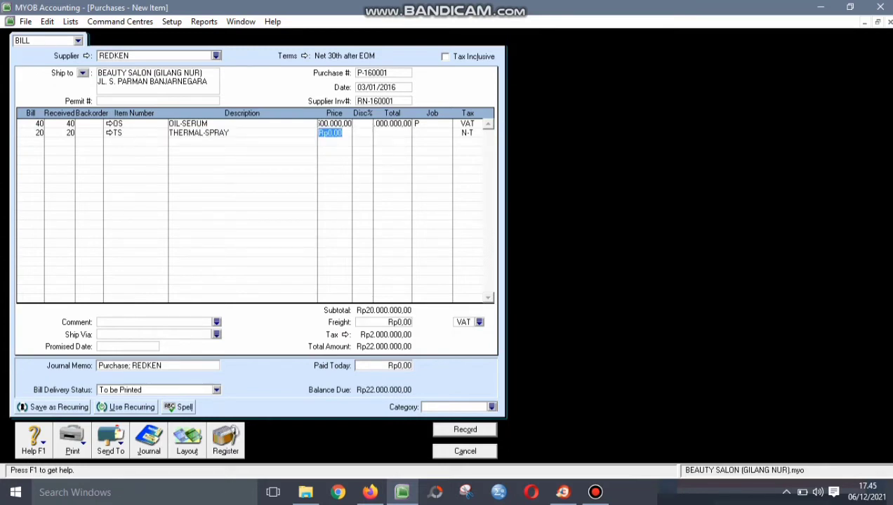
type("250000")
key("Tab")
- Give the second line job P and tax code VAT
key("Tab")
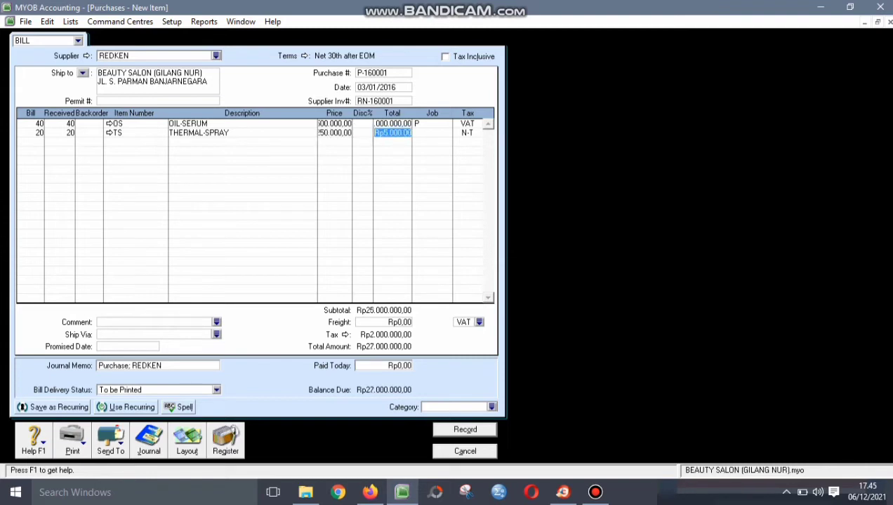
key("Tab")
key("Return")
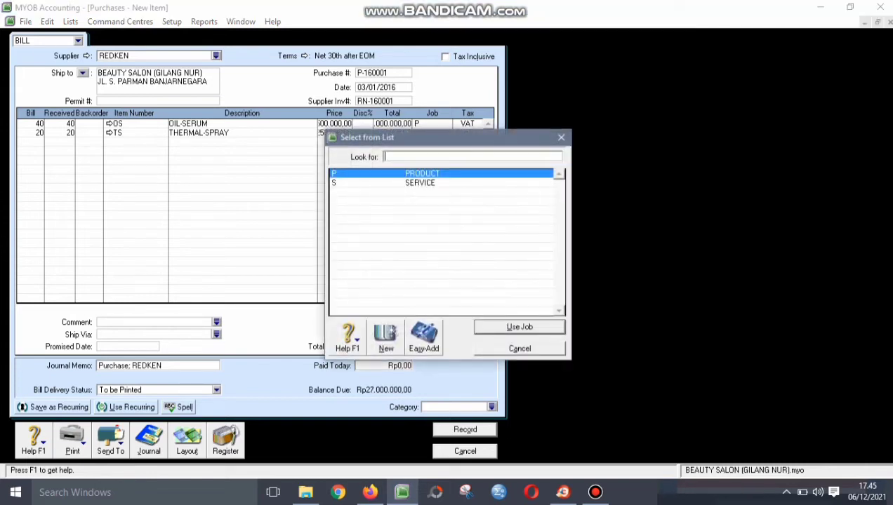
key("Return")
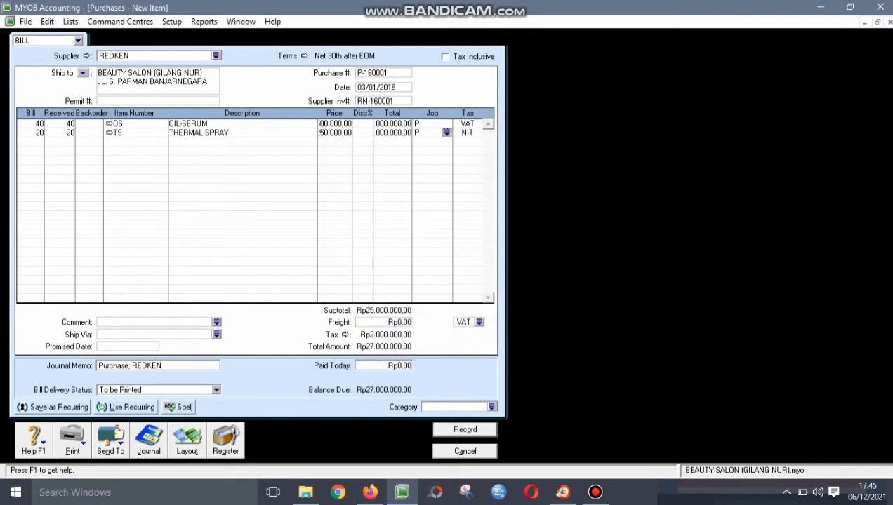
key("Tab")
key("Return")
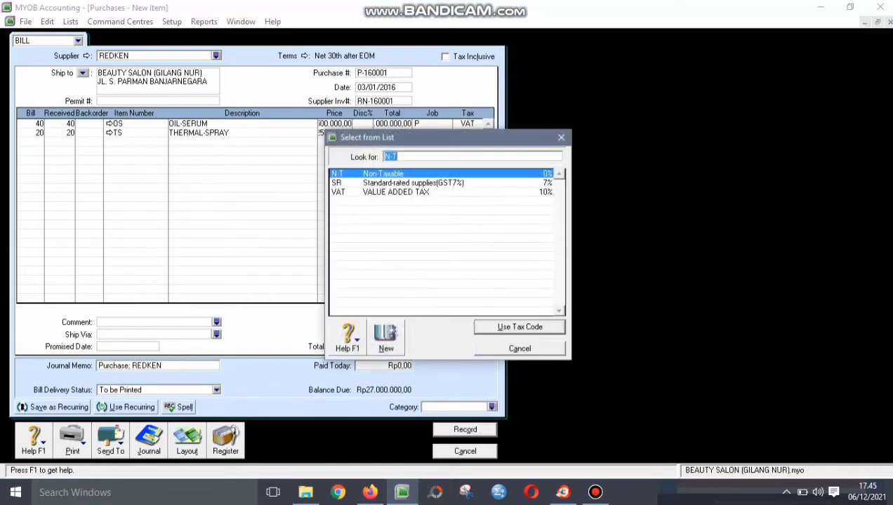
type("VAT")
key("Return")
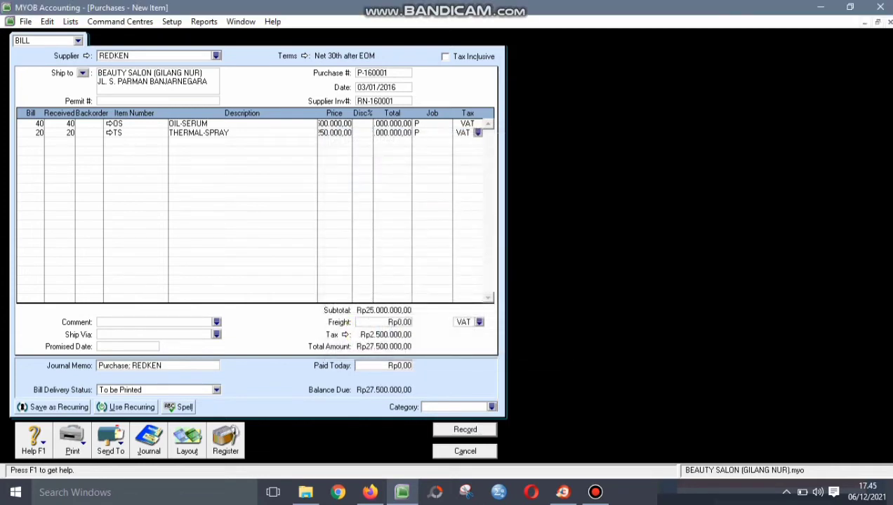
- Set the bill category to BJR and record the REDKEN bill
key("Tab")
left_click(491, 407)
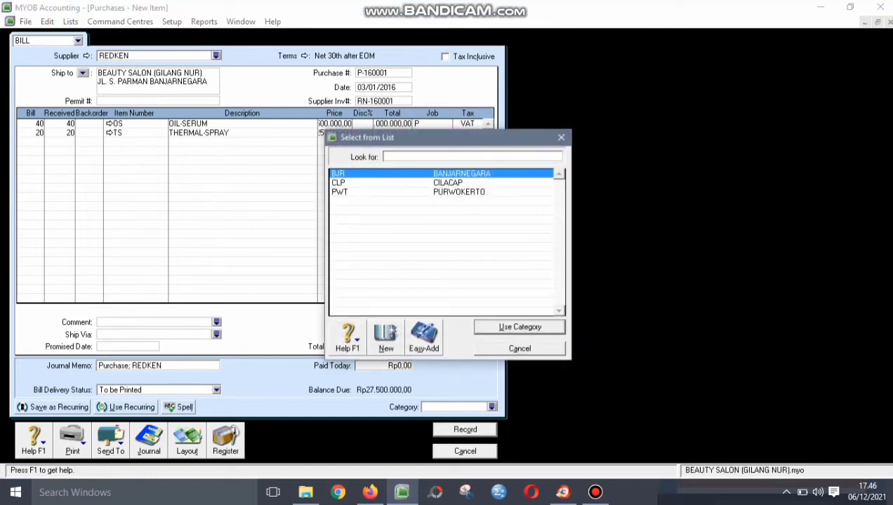
key("Return")
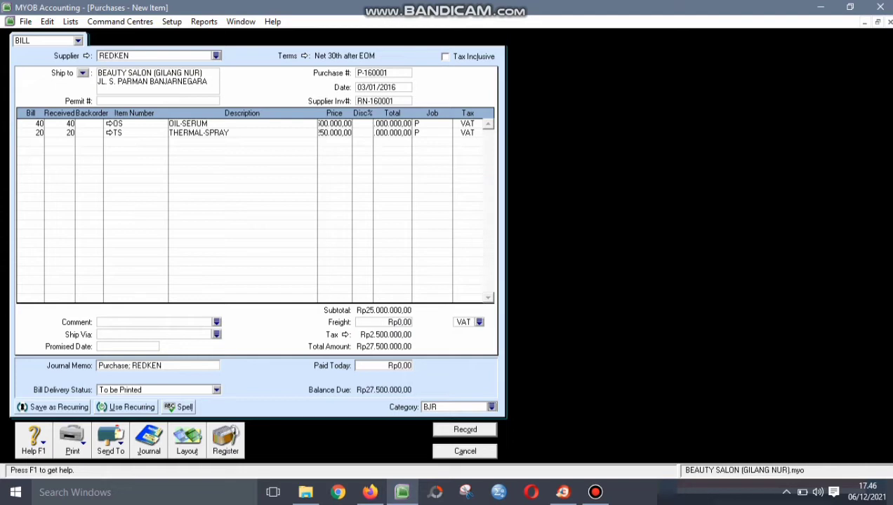
left_click(391, 133)
key("ctrl+r")
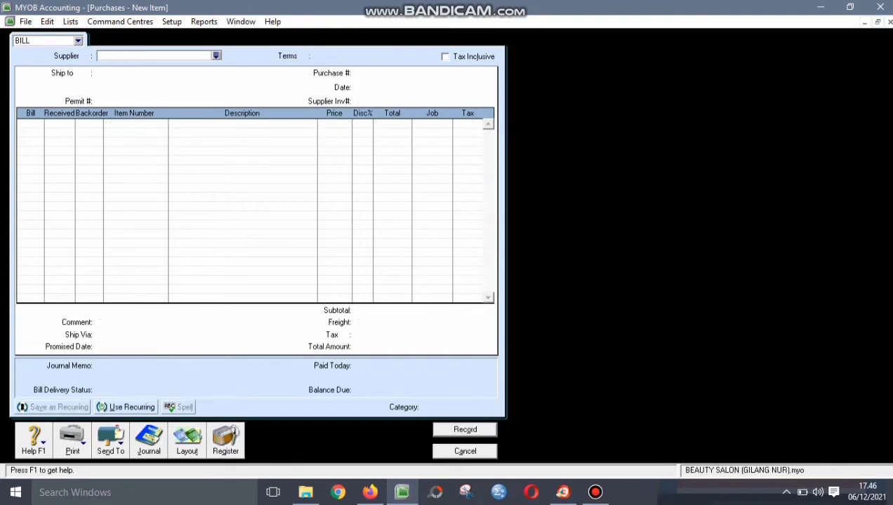
- Close the blank bill and begin a new purchase with MOROCCANOIL as supplier
key("Escape")
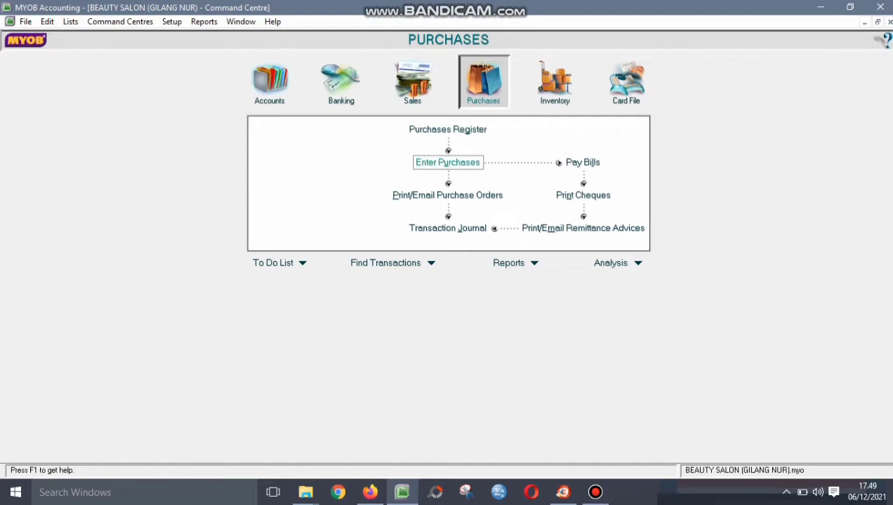
left_click(448, 162)
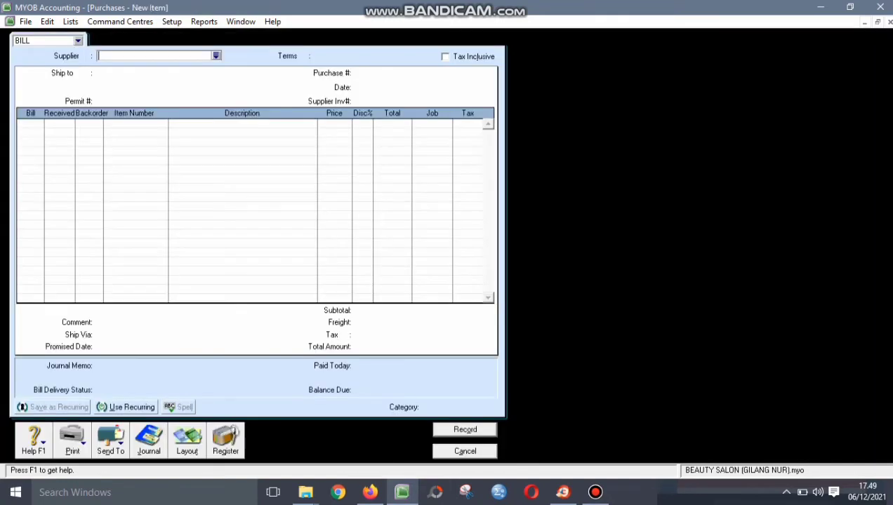
left_click(216, 55)
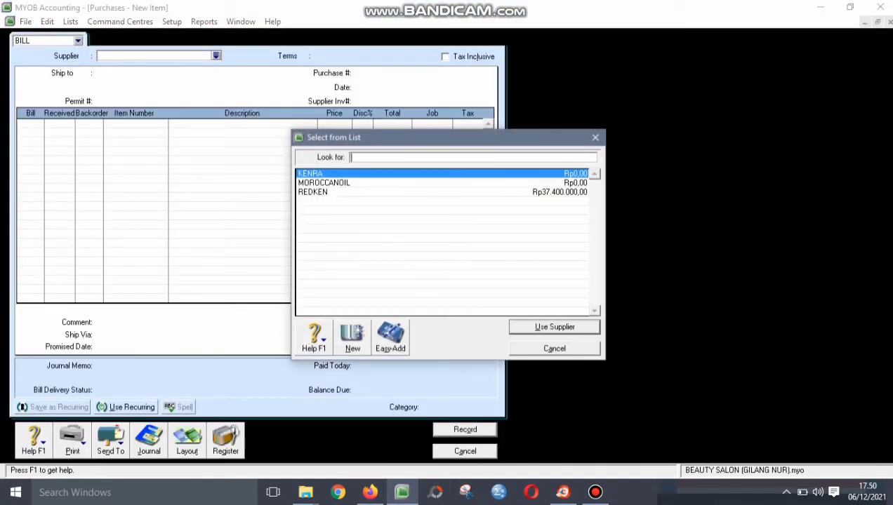
key("Down")
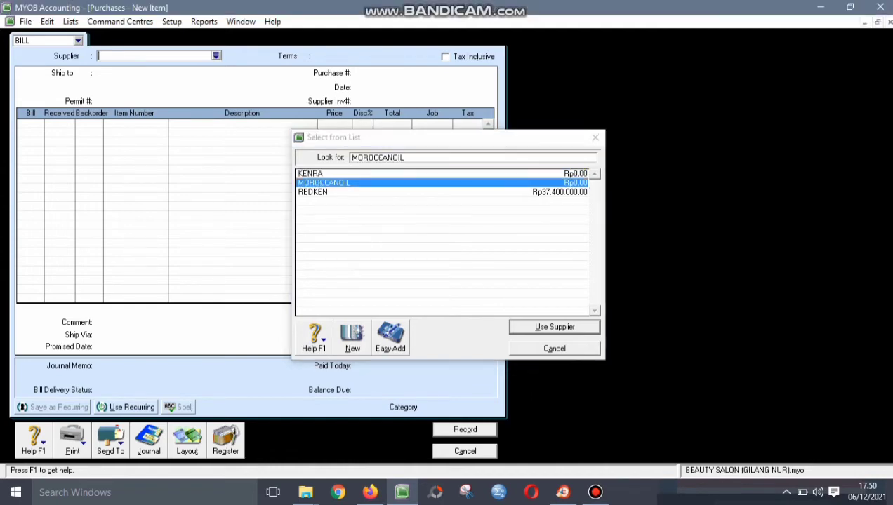
key("Return")
key("Tab")
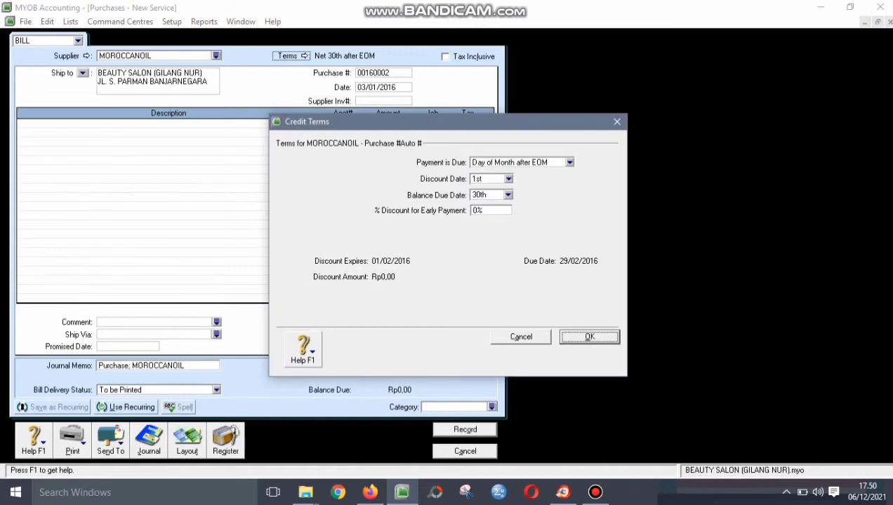
- Set the bill's credit terms to C.O.D. and make it tax inclusive
left_click(569, 162)
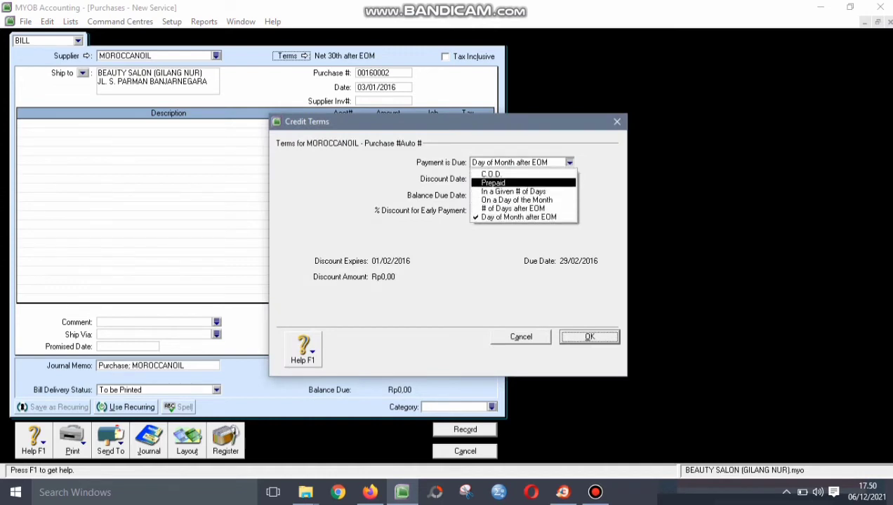
left_click(518, 174)
key("Return")
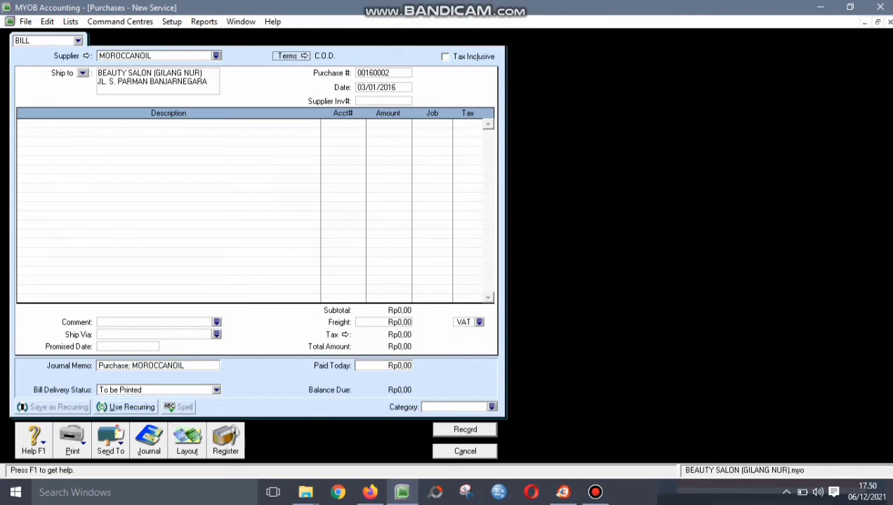
left_click(446, 57)
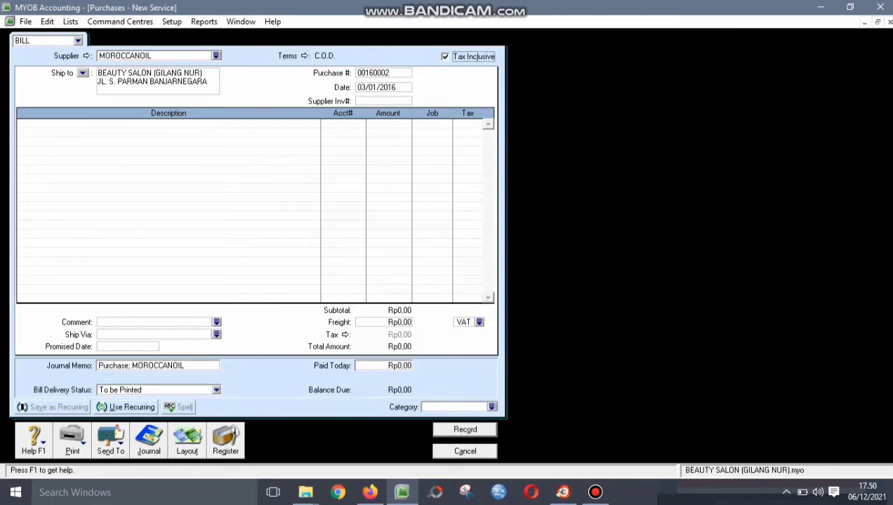
- Enter purchase P-160002, date 05/01/2016 and supplier invoice MC-160001, keeping the Service layout
key("Tab")
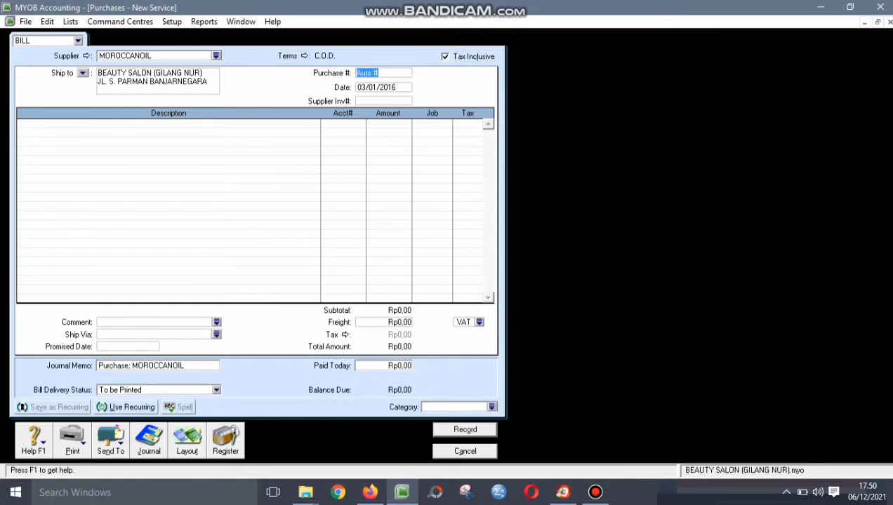
type("P-160002")
key("Tab")
type("05")
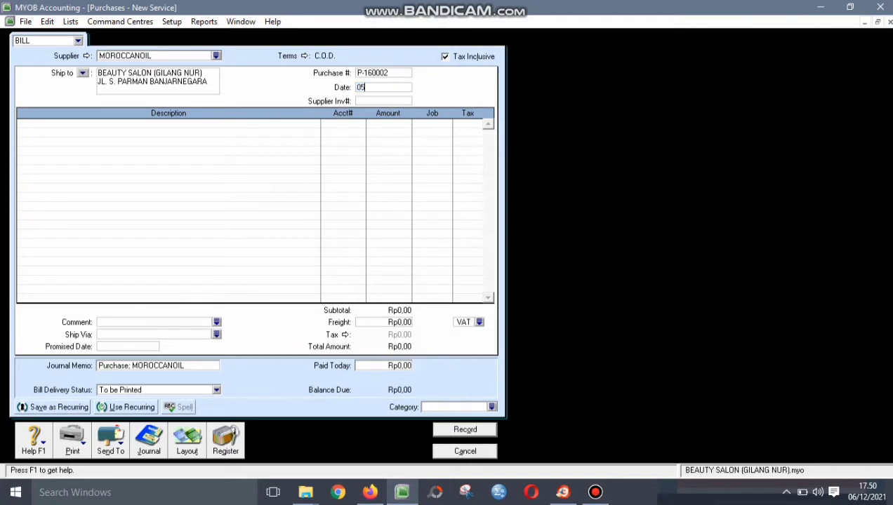
type("/01/2016")
key("Tab")
type("MC-16")
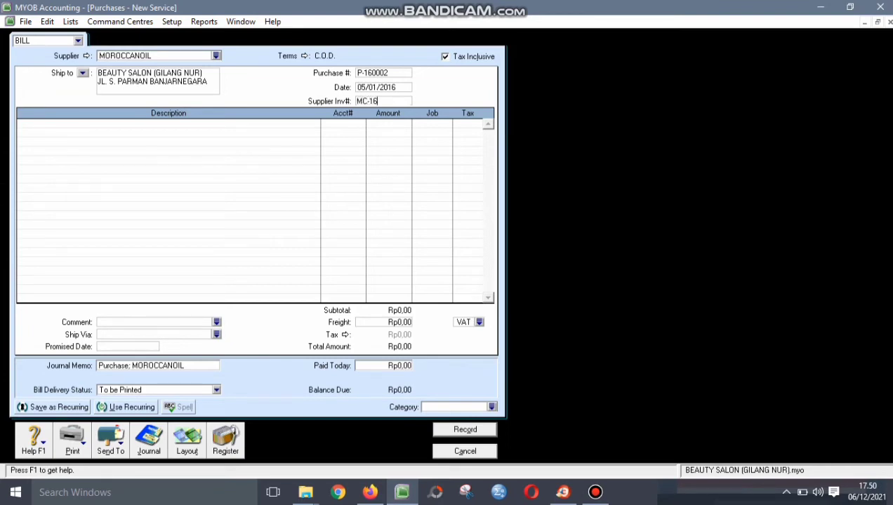
type("0001")
left_click(186, 441)
key("Return")
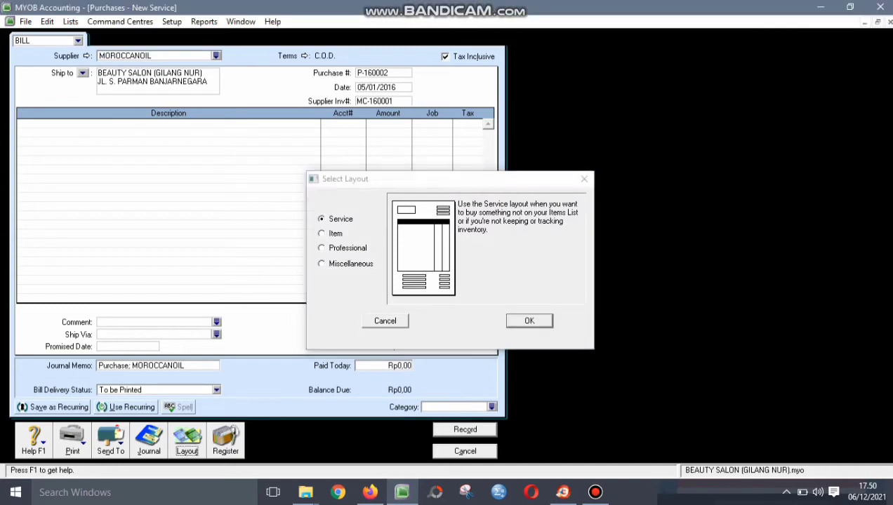
- Add a PURCHASE SERVICE line to account 6-1500 for 3.300.000
left_click(168, 124)
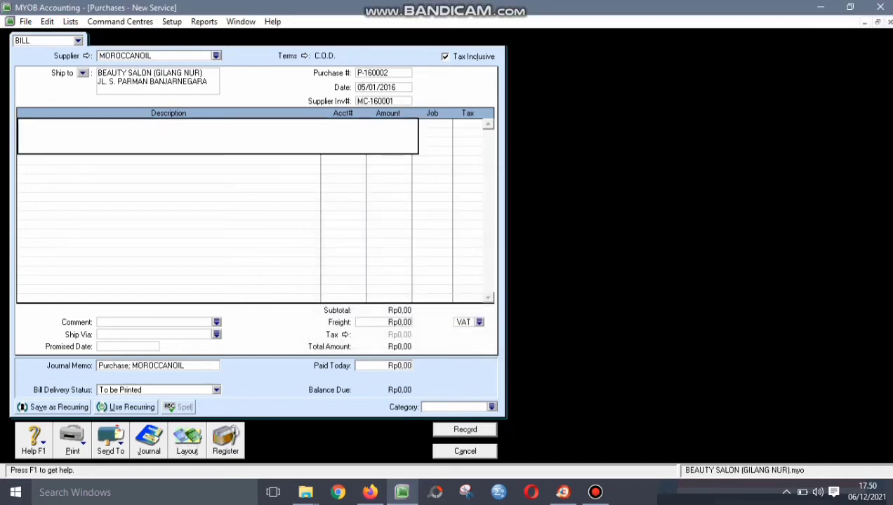
type("PURCHASE SERVICE")
key("Tab")
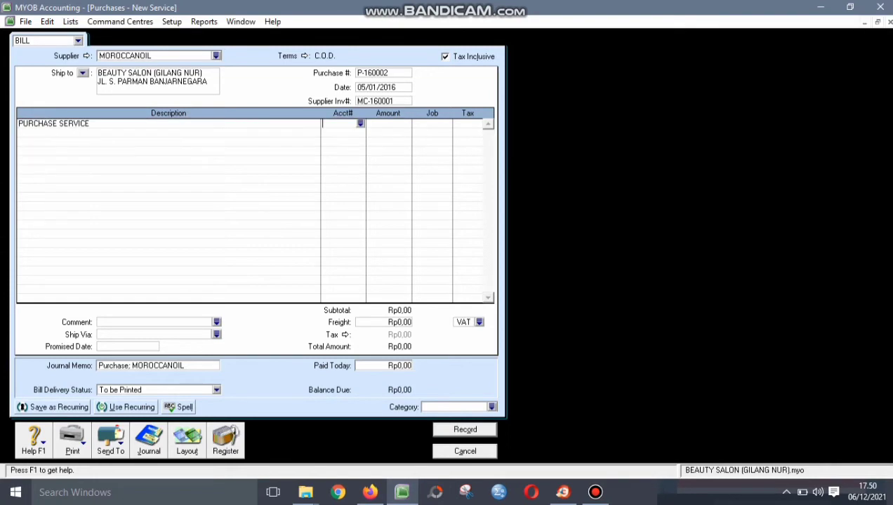
type("6")
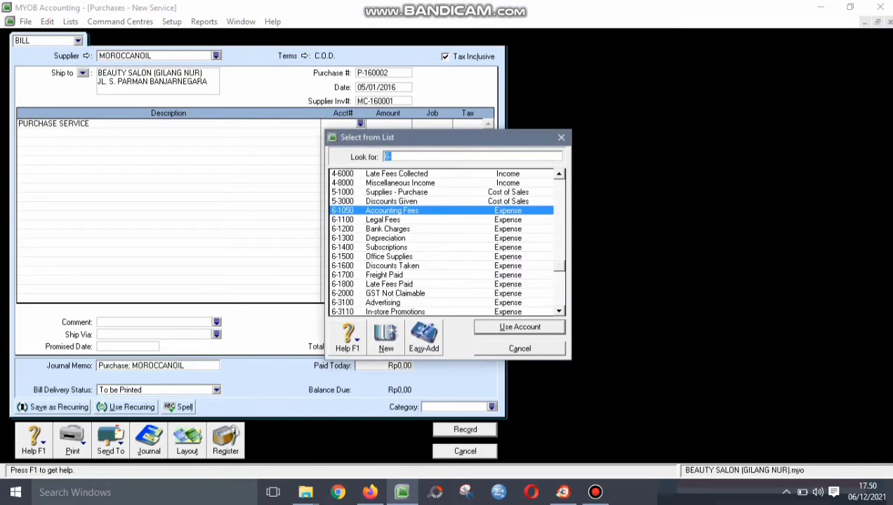
type("6-1500")
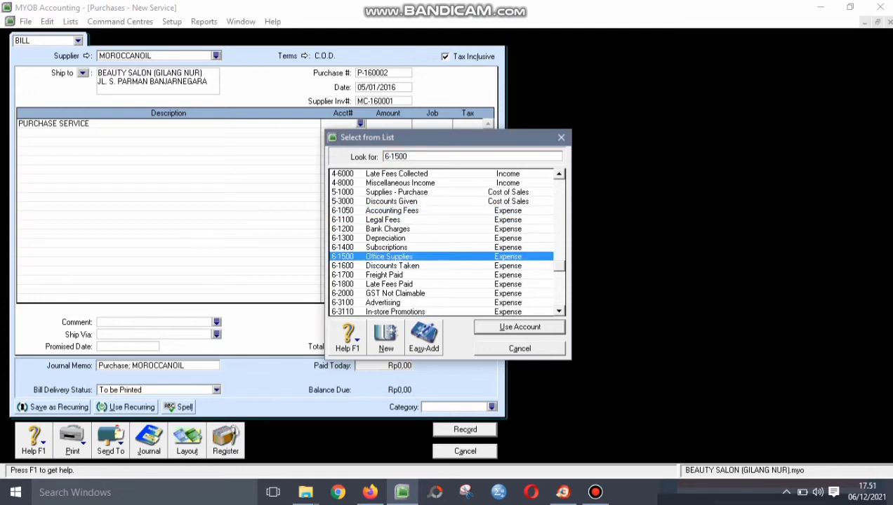
key("Return")
key("Tab")
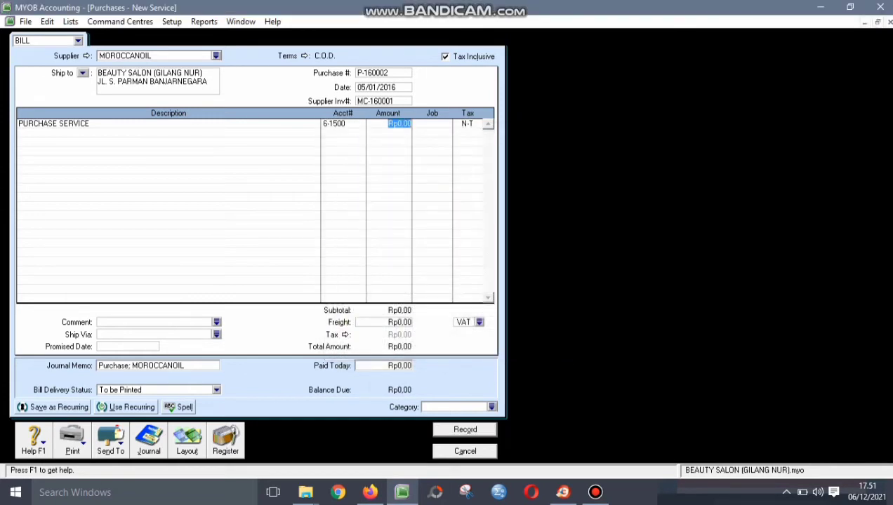
type("3300000")
key("Tab")
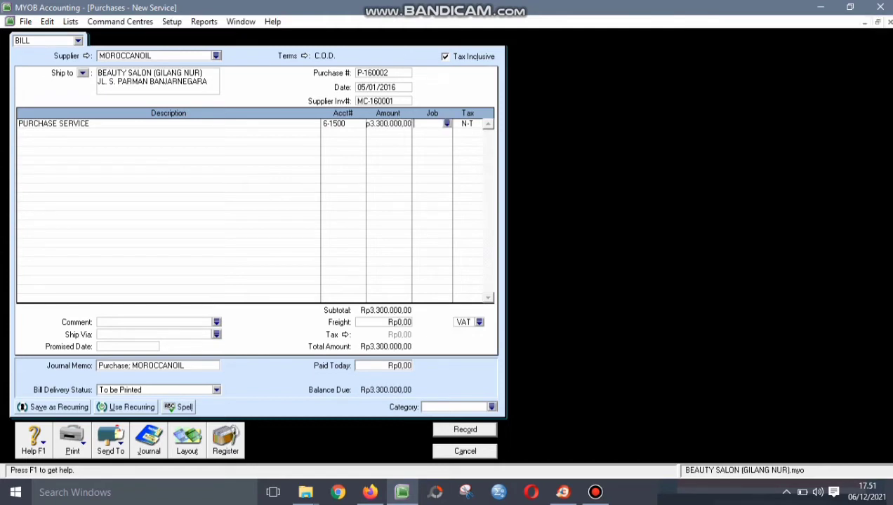
- Give the line job S and tax VAT, and set the bill category to CLP
key("Return")
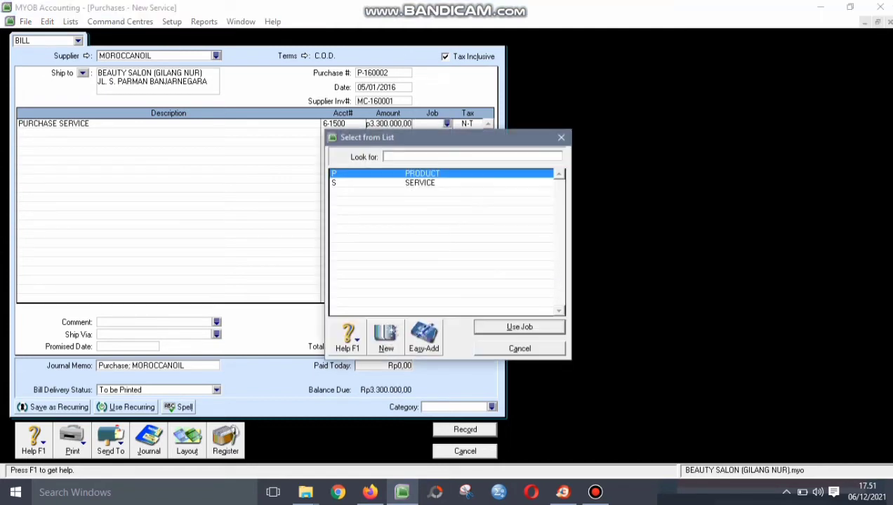
type("S")
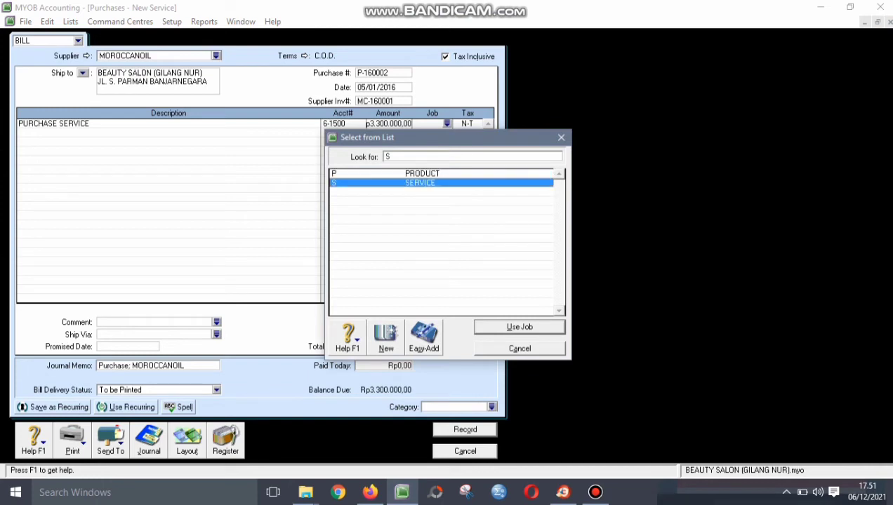
key("Return")
left_click(460, 124)
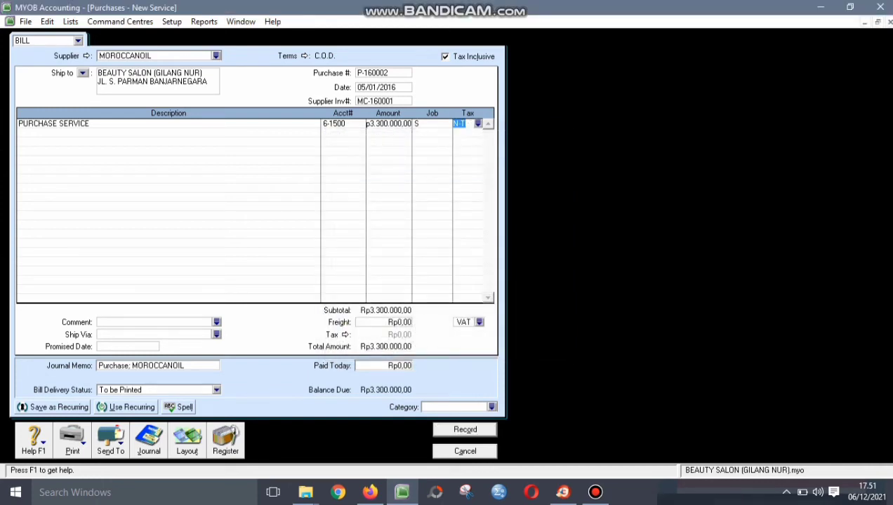
type("VAT")
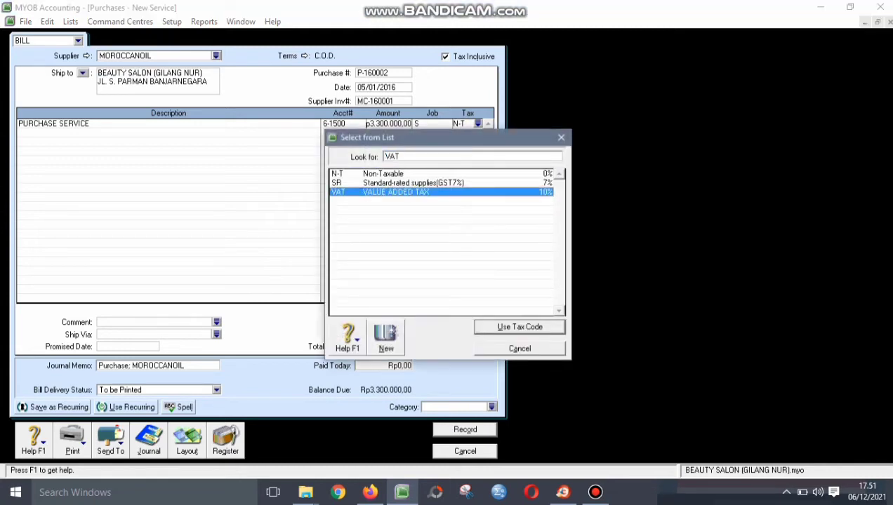
key("Return")
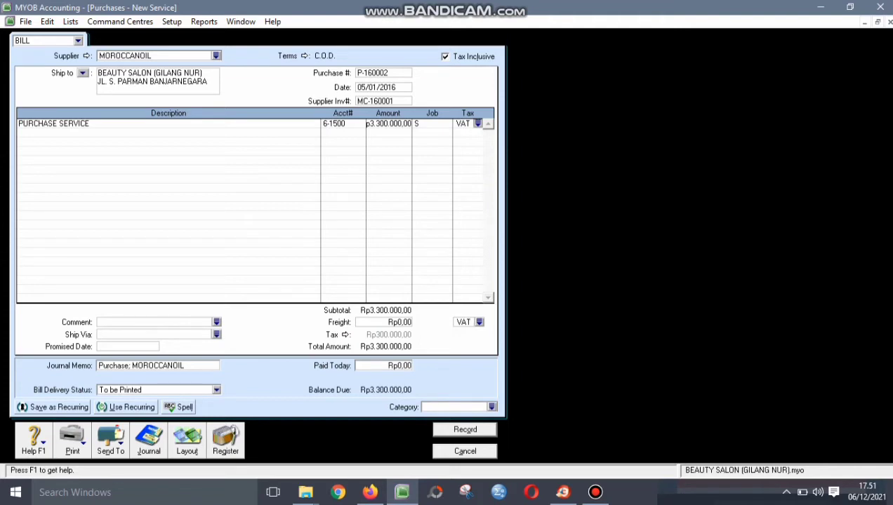
left_click(491, 407)
left_click(448, 183)
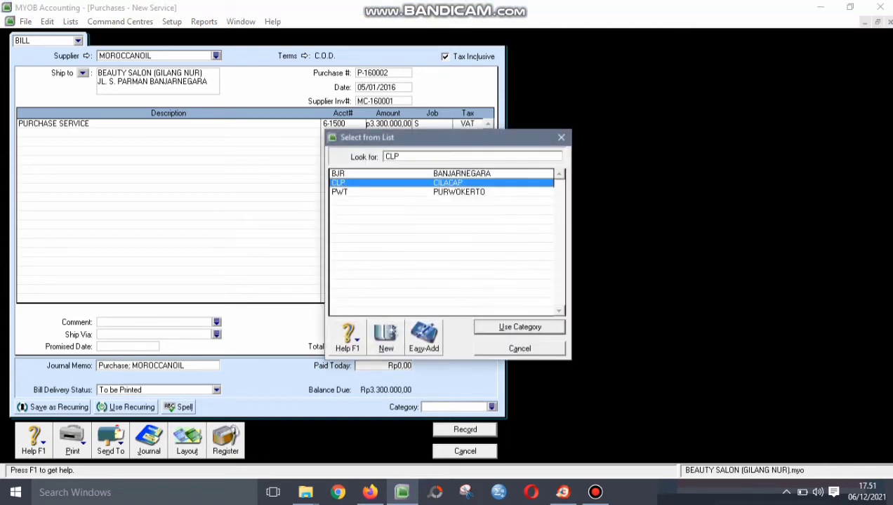
key("Return")
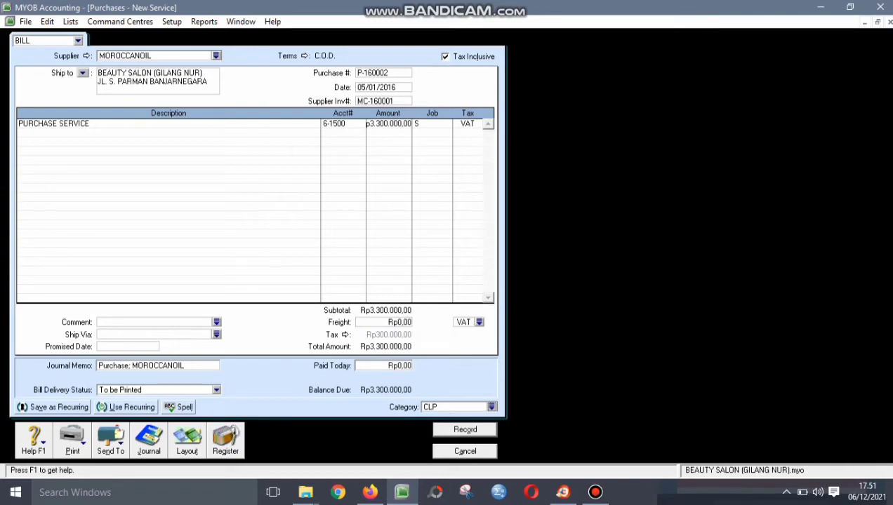
left_click(341, 123)
- Check the purchase number, date and amount, then record the MOROCCANOIL bill and close the window
key("Tab")
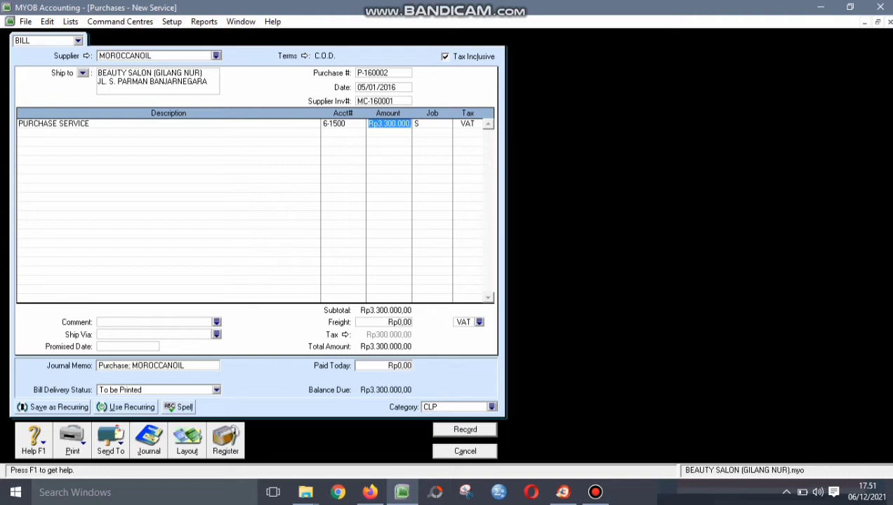
left_click(383, 73)
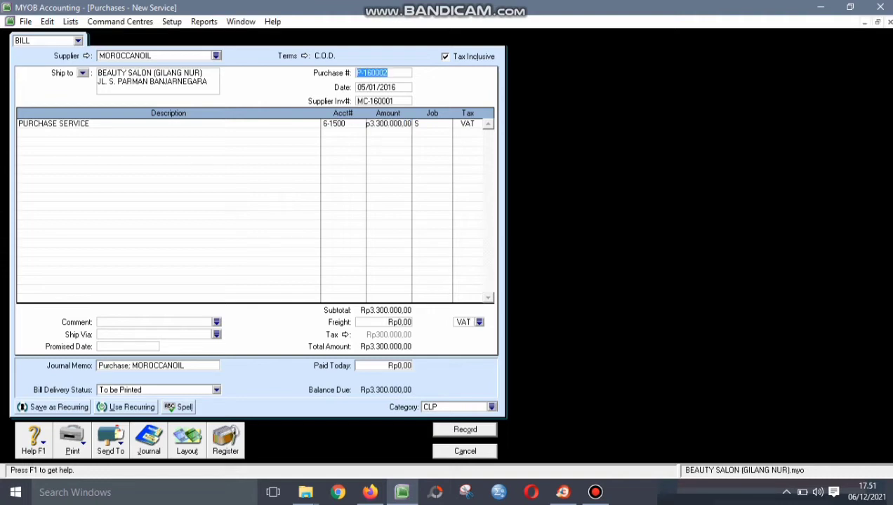
key("Tab")
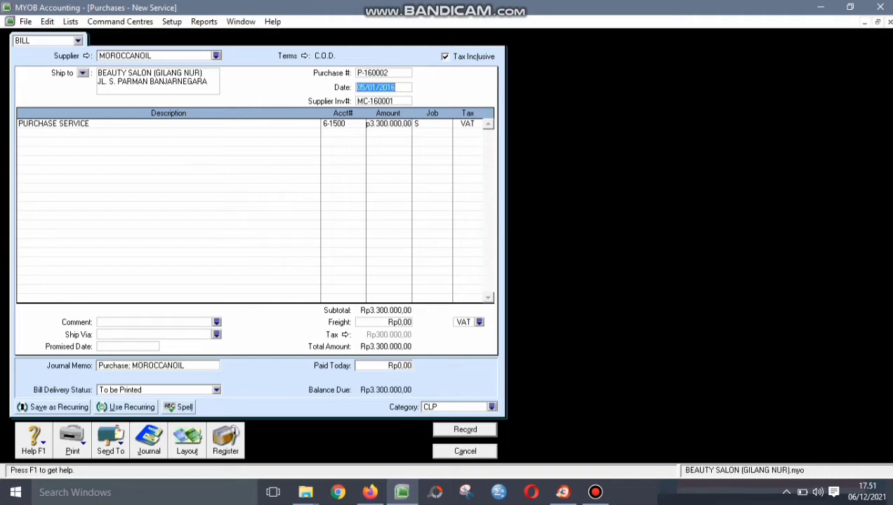
key("Tab")
left_click(389, 123)
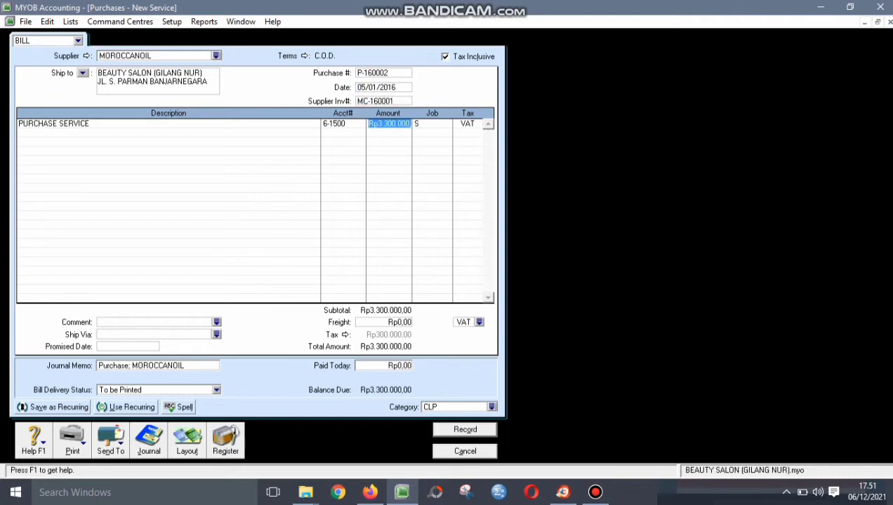
key("Tab")
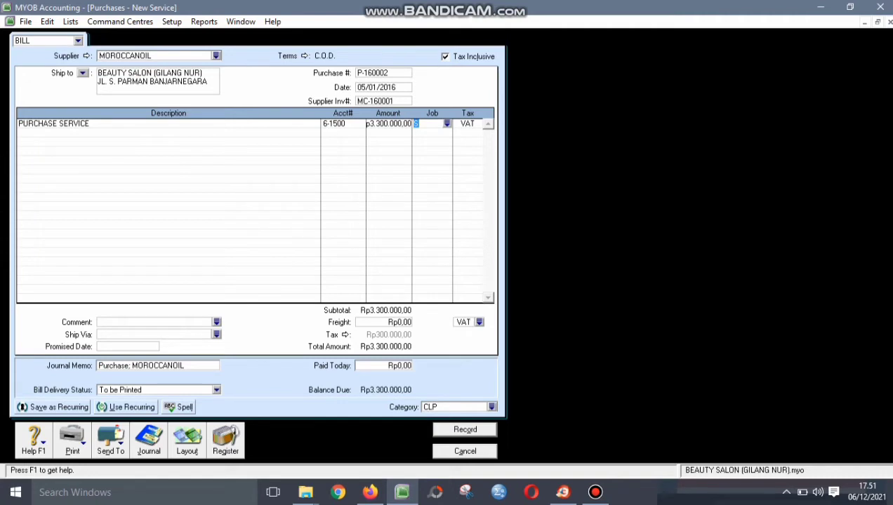
left_click(464, 429)
left_click(464, 452)
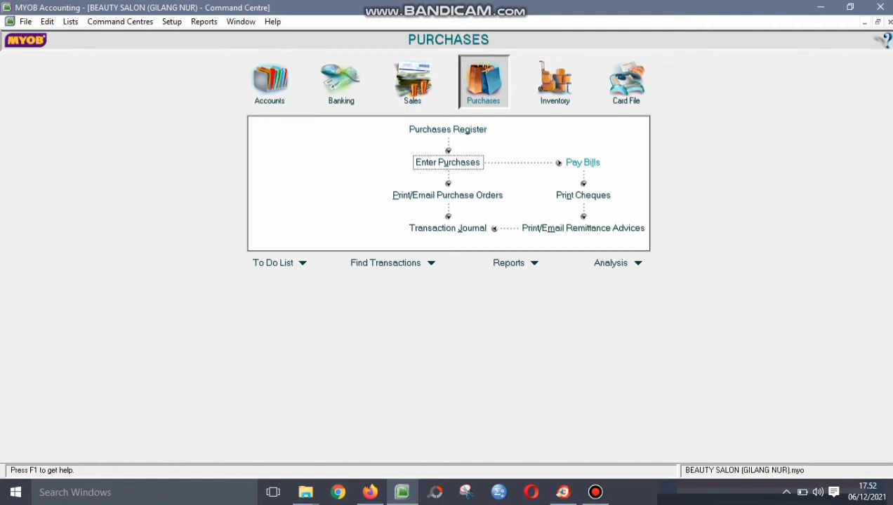
- Start a bill payment from 1-2120 Petty Cash to supplier MOROCCANOIL
left_click(583, 163)
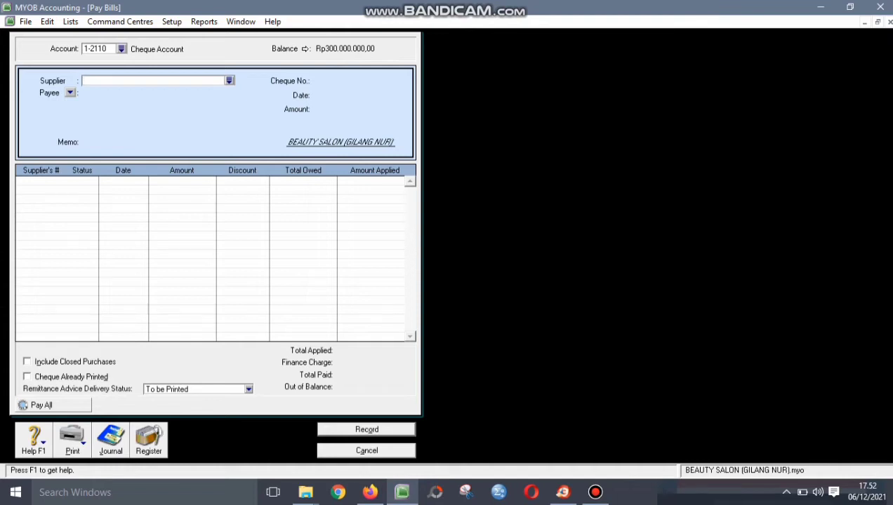
left_click(121, 49)
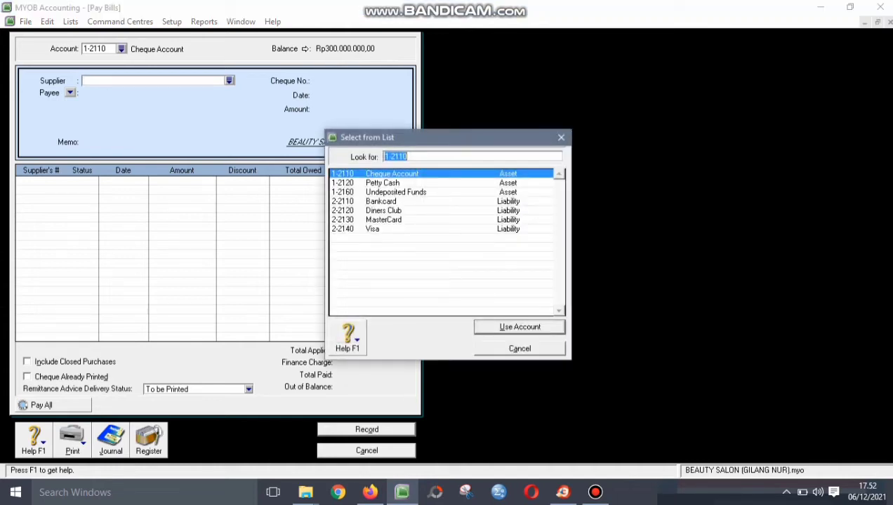
left_click(383, 183)
left_click(520, 328)
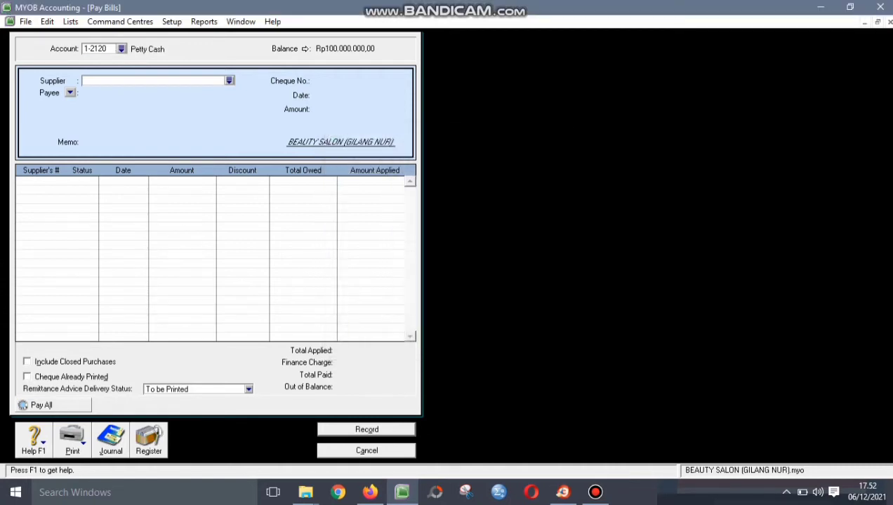
left_click(229, 81)
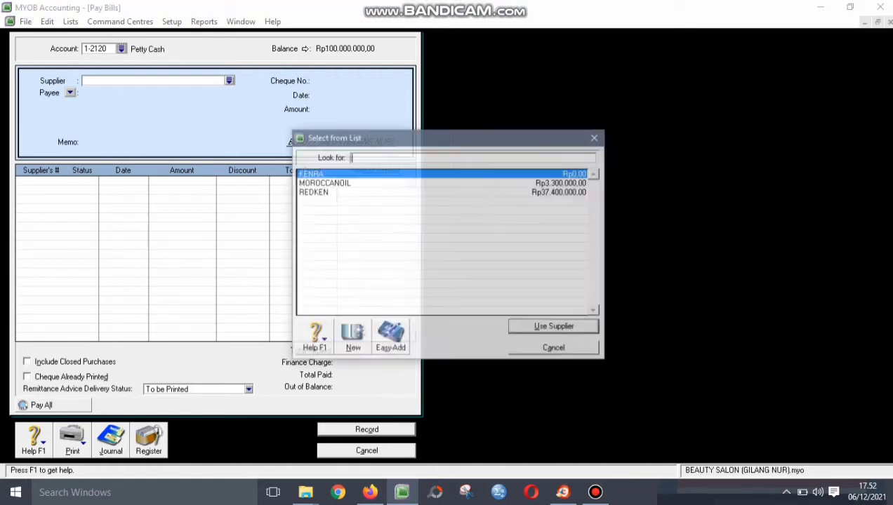
left_click(383, 182)
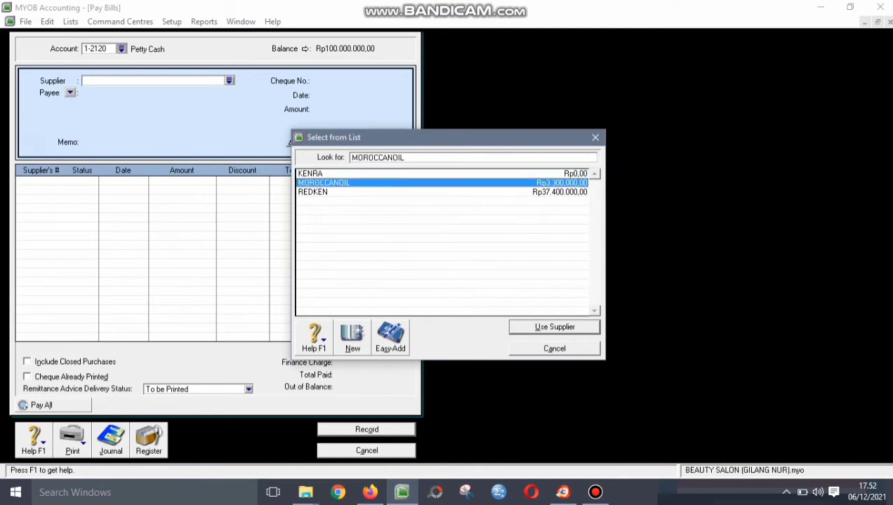
key("Return")
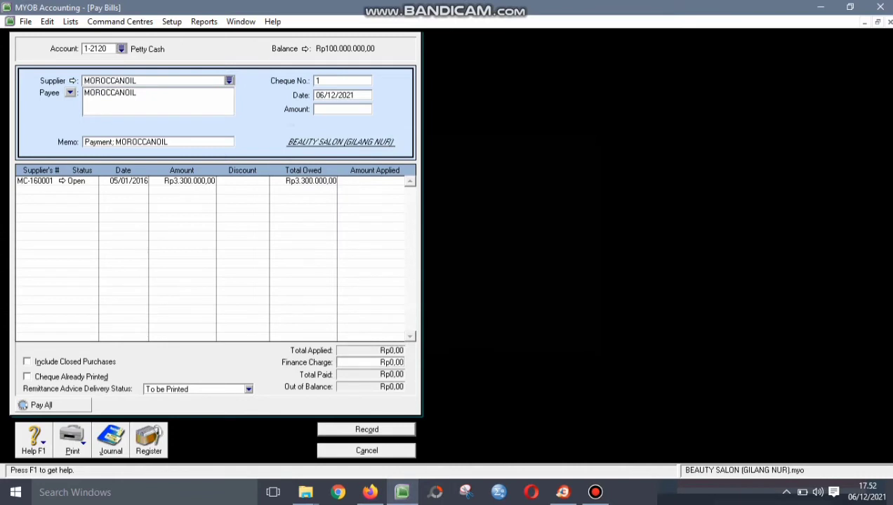
- Enter cheque P-160003, date 05/01/2016 and pay 3.300.000 in full against MC-160001
key("Tab")
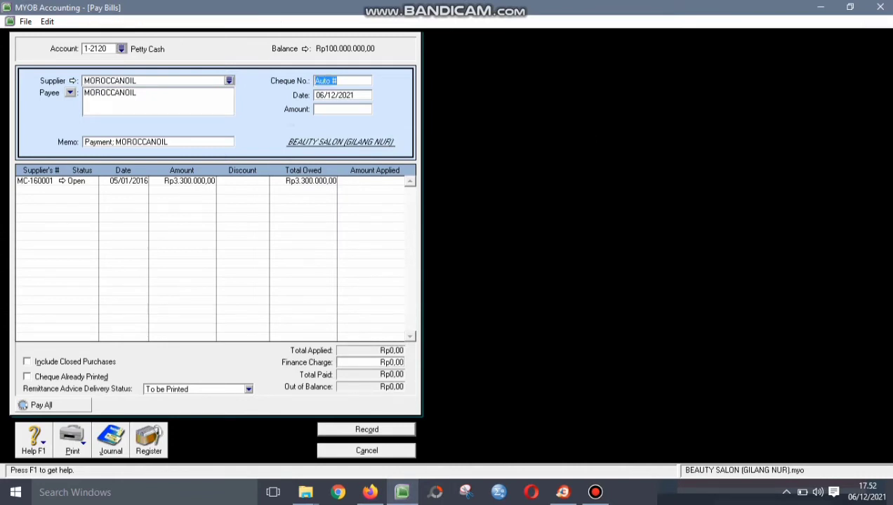
type("P-1")
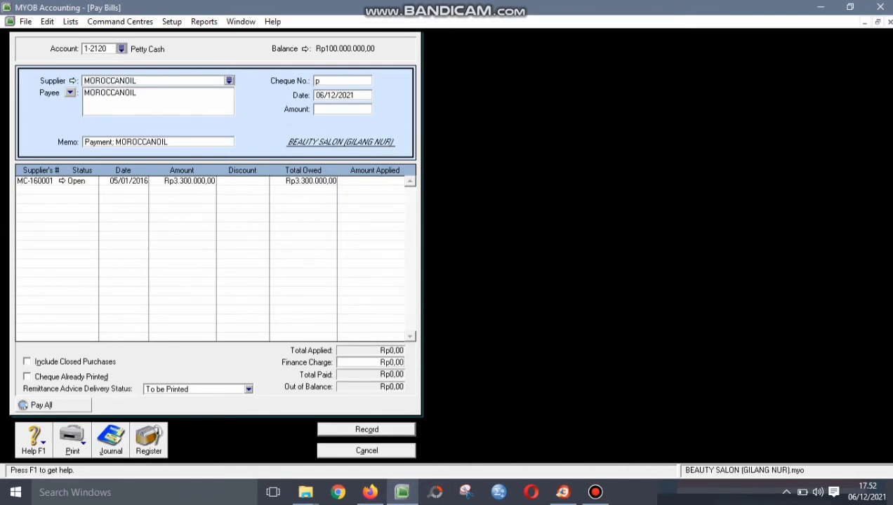
type("60003")
key("Tab")
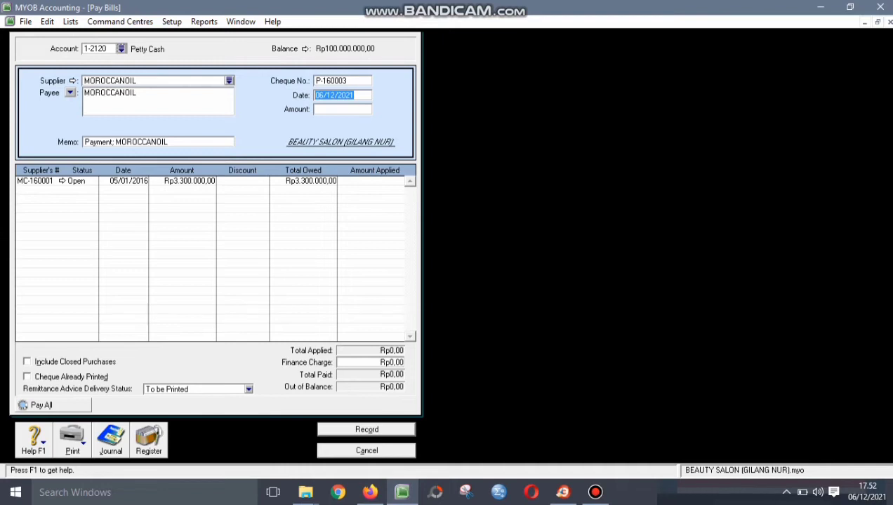
type("05/01/2016")
key("Tab")
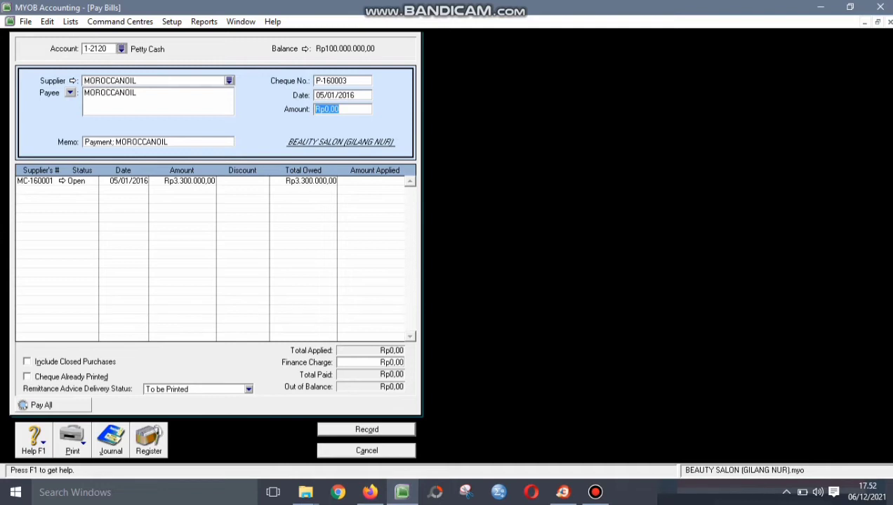
key("Tab")
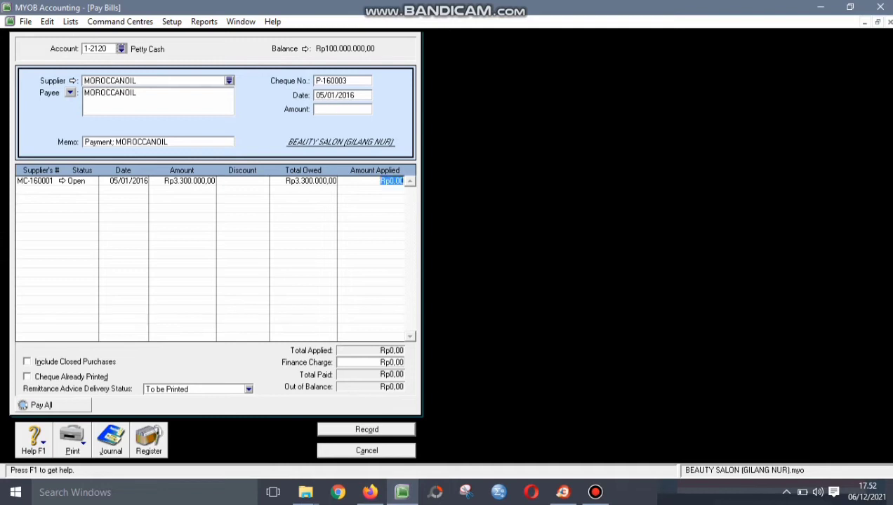
key("Tab")
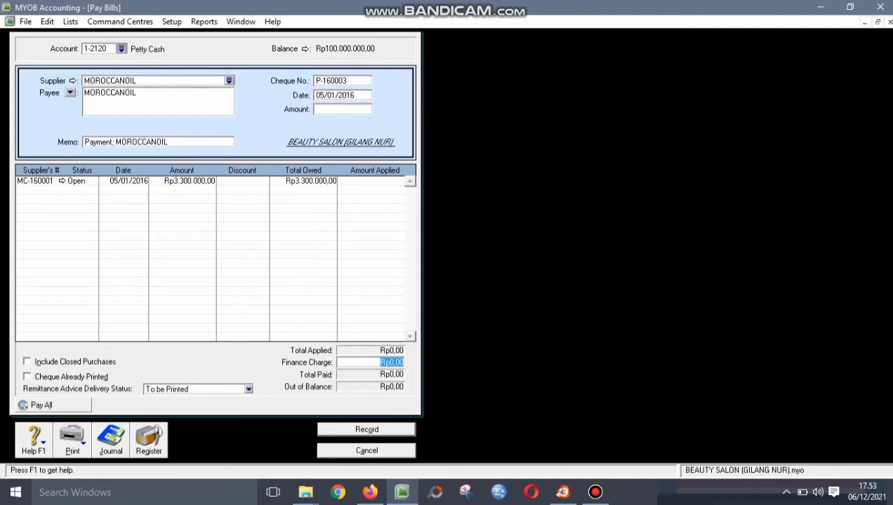
key("Tab")
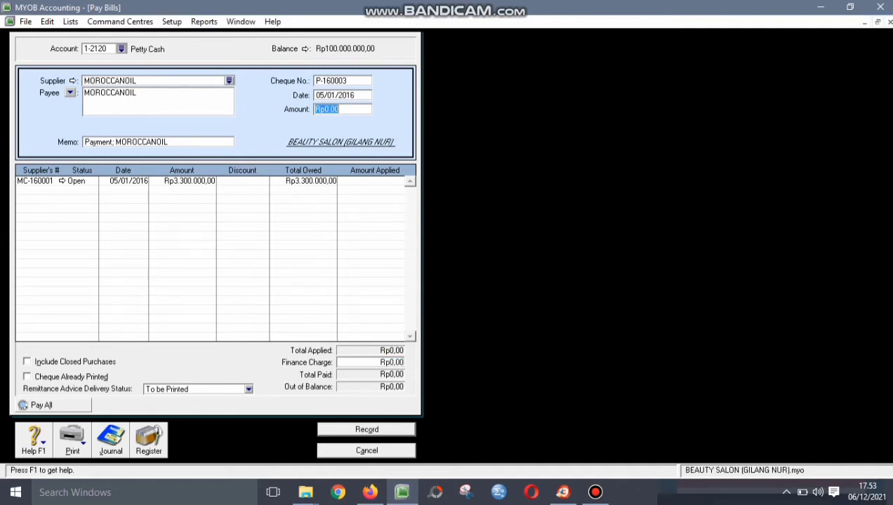
type("3.300.")
type("000")
key("Tab")
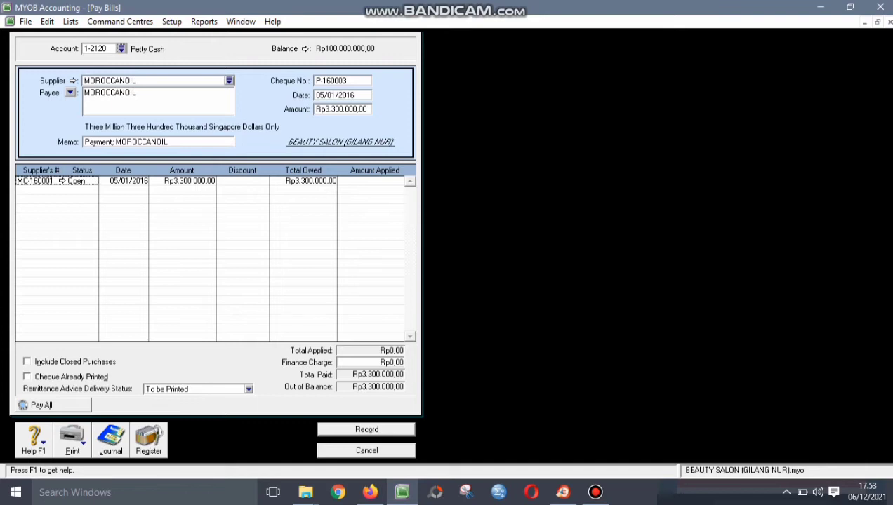
key("Tab")
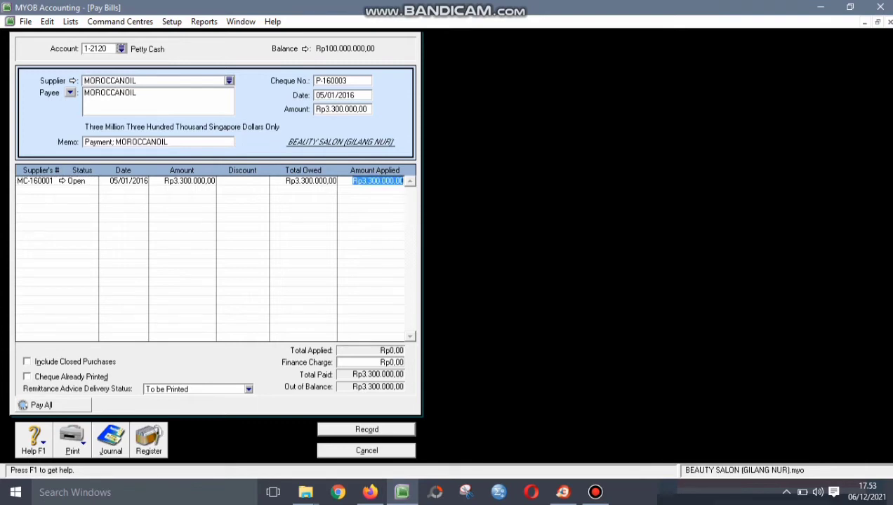
left_click(391, 362)
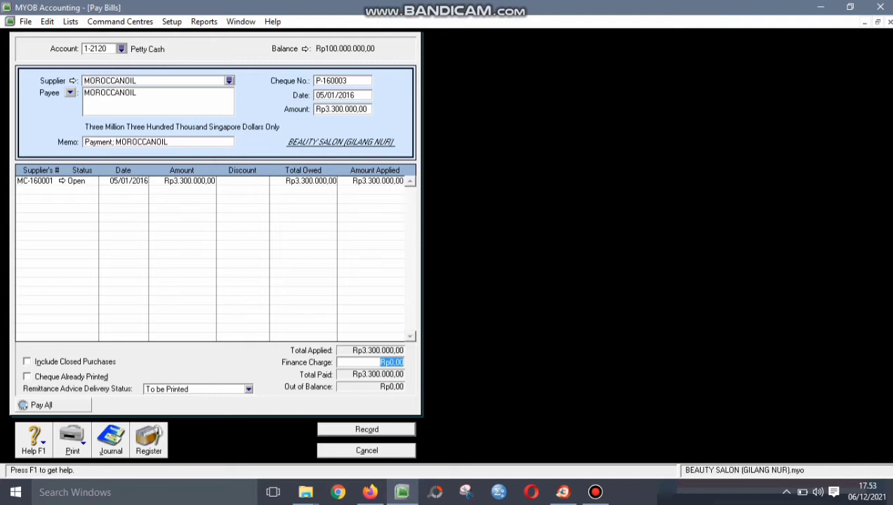
left_click(330, 81)
- Change the cheque number to D-160001, record the payment and close Pay Bills
type("D-160001")
key("Tab")
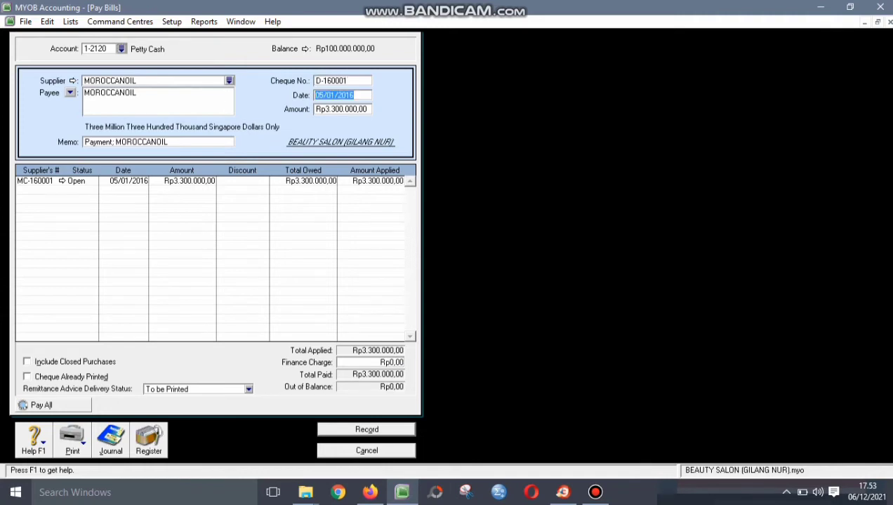
key("Tab")
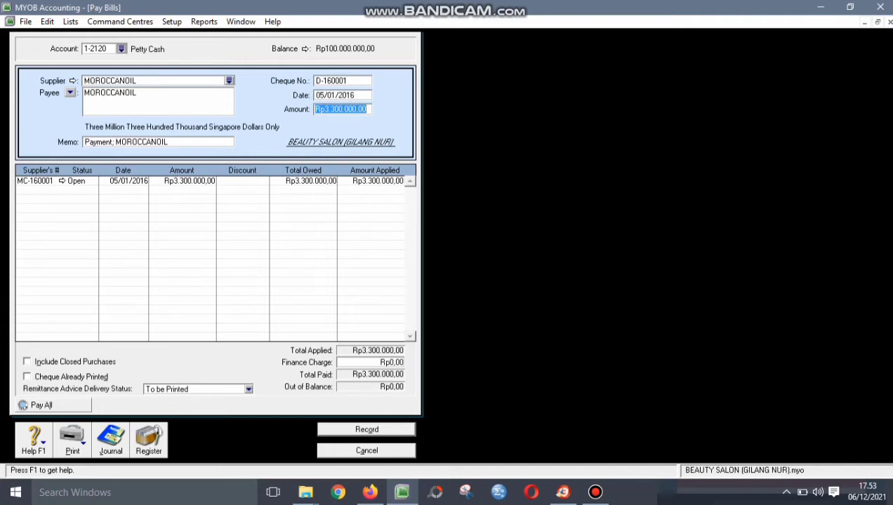
left_click(357, 110)
key("Tab")
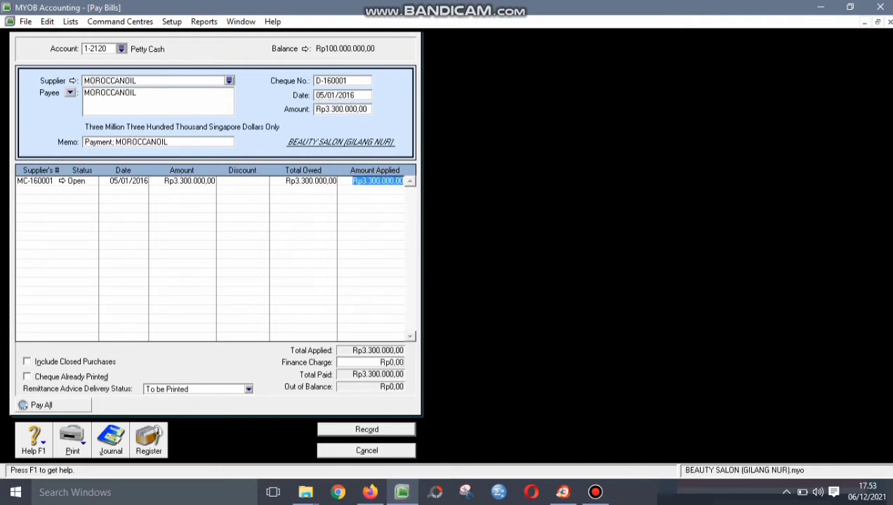
key("Tab")
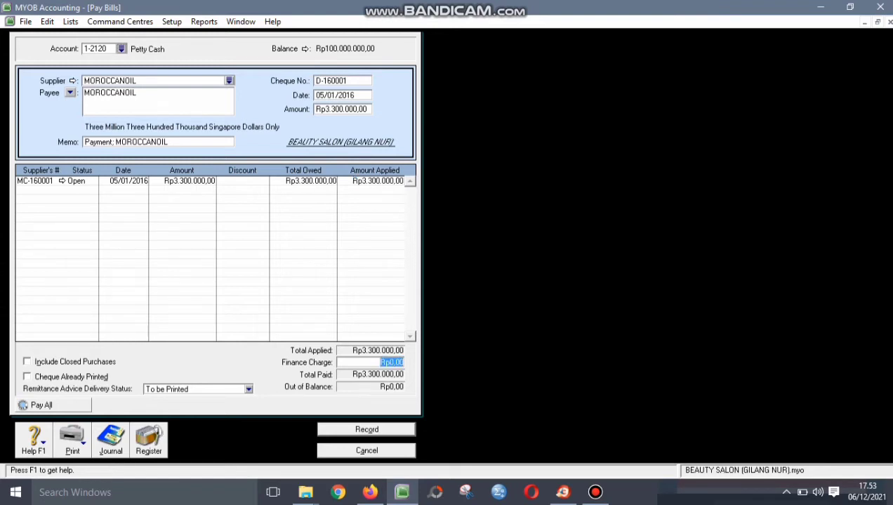
key("Return")
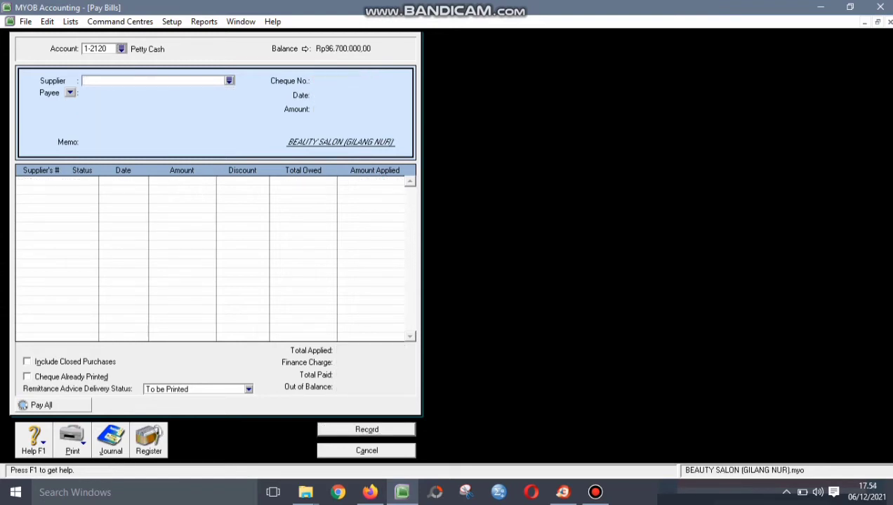
key("Escape")
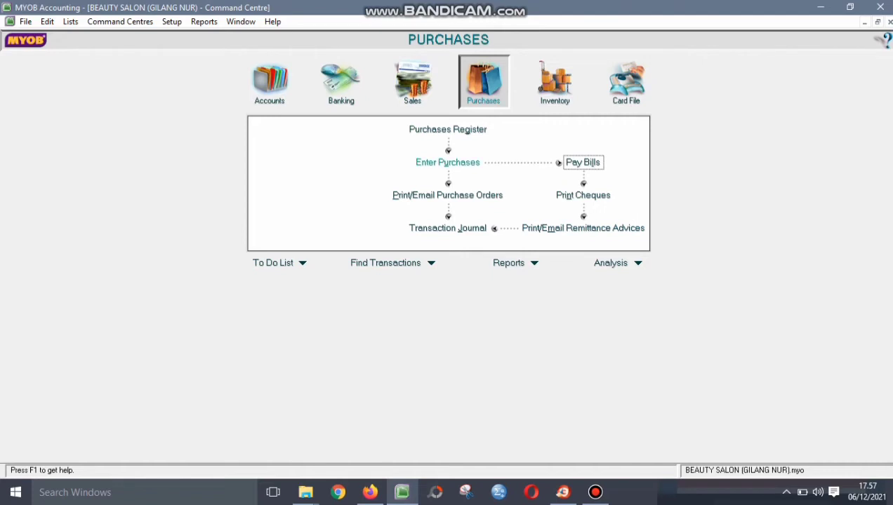
- Start a new bill for REDKEN with Tax Inclusive unticked
left_click(448, 163)
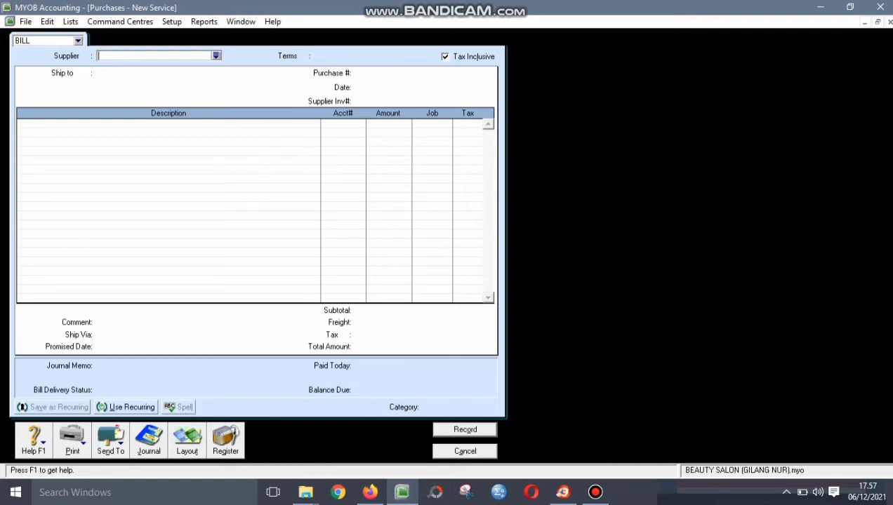
key("Tab")
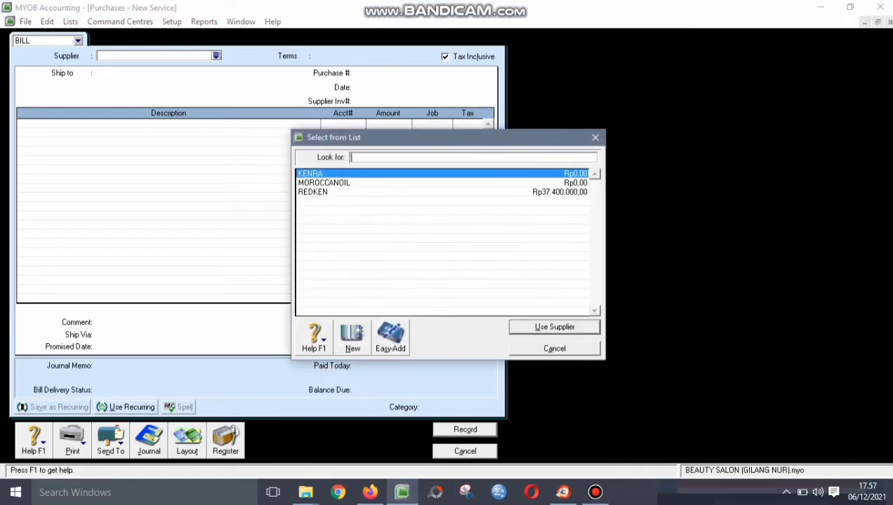
type("REDKEN")
key("Return")
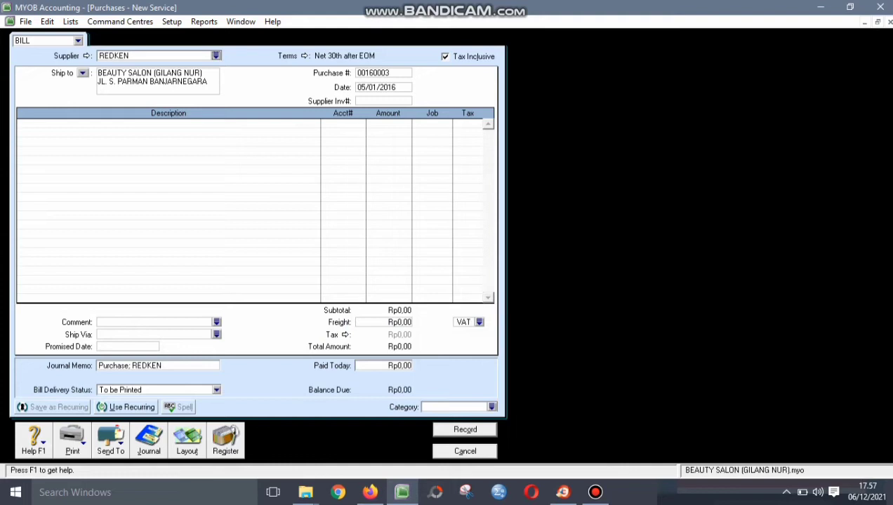
left_click(445, 56)
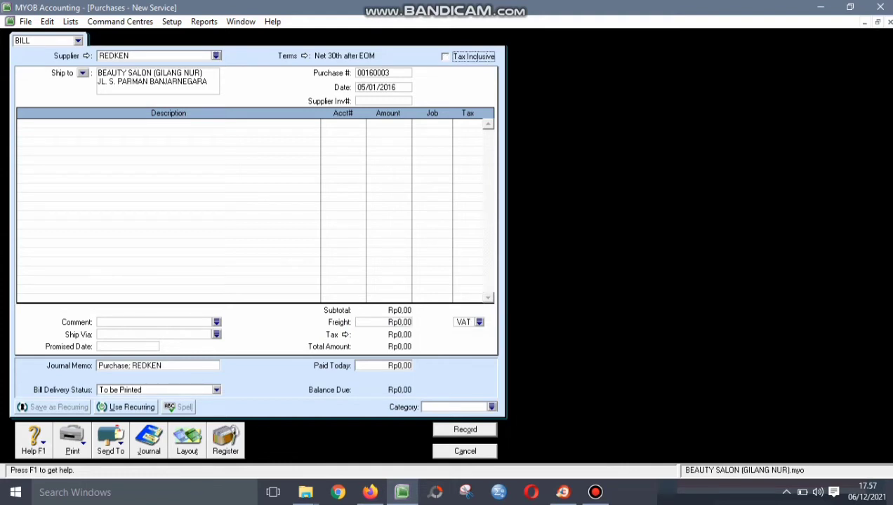
left_click(187, 442)
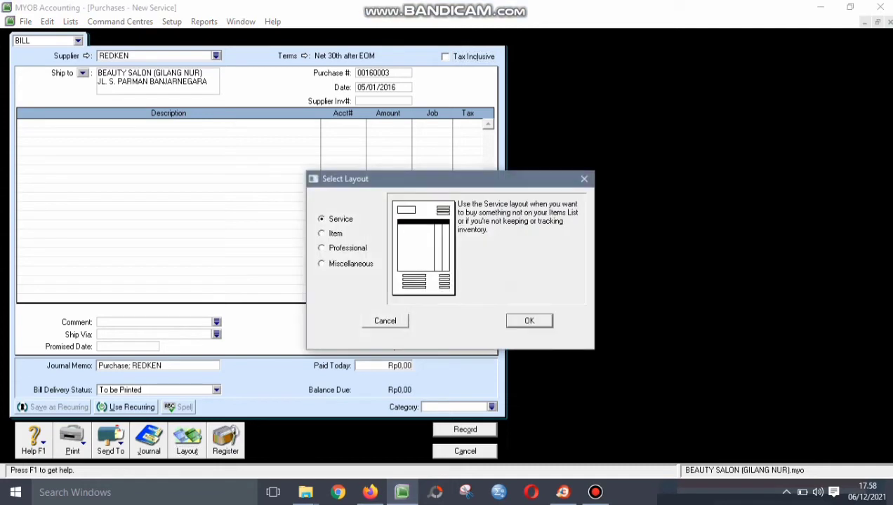
- Use the Item layout with purchase P-160003, date 08/01/2016, invoice RN-160001 and quantity -15
left_click(323, 234)
left_click(530, 321)
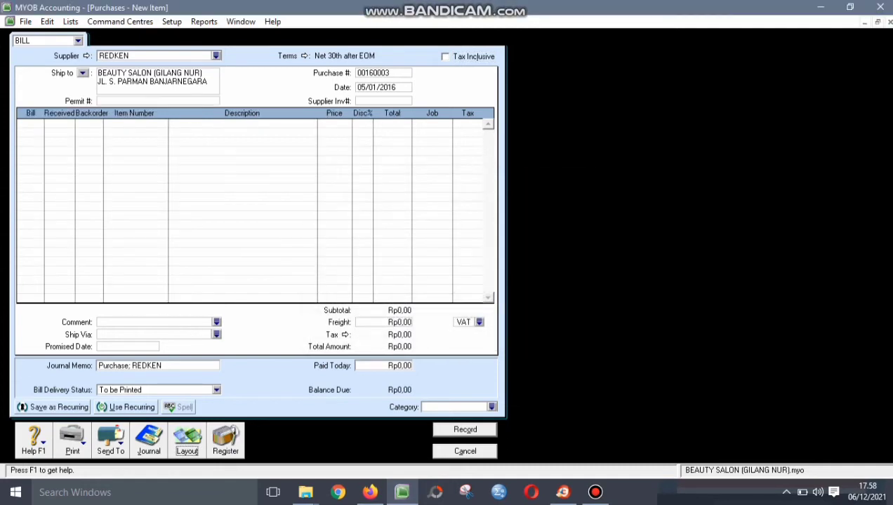
left_click(372, 73)
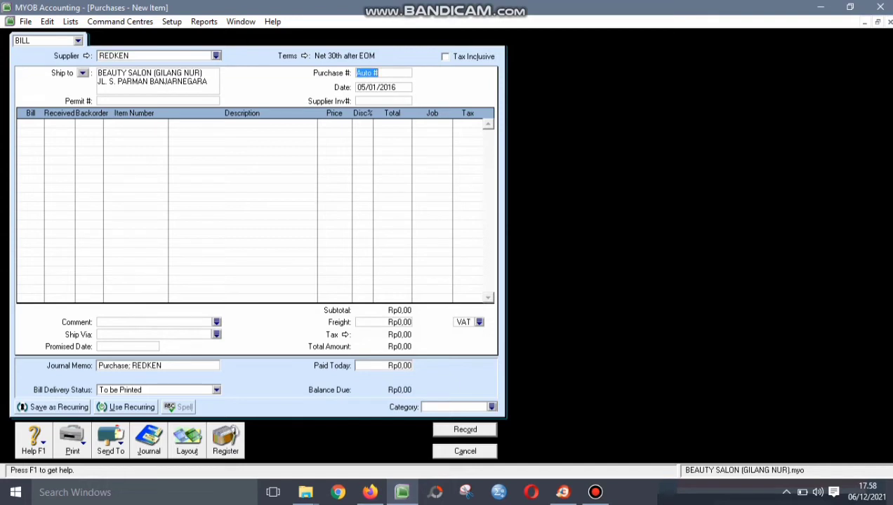
type("P-160003")
key("Tab")
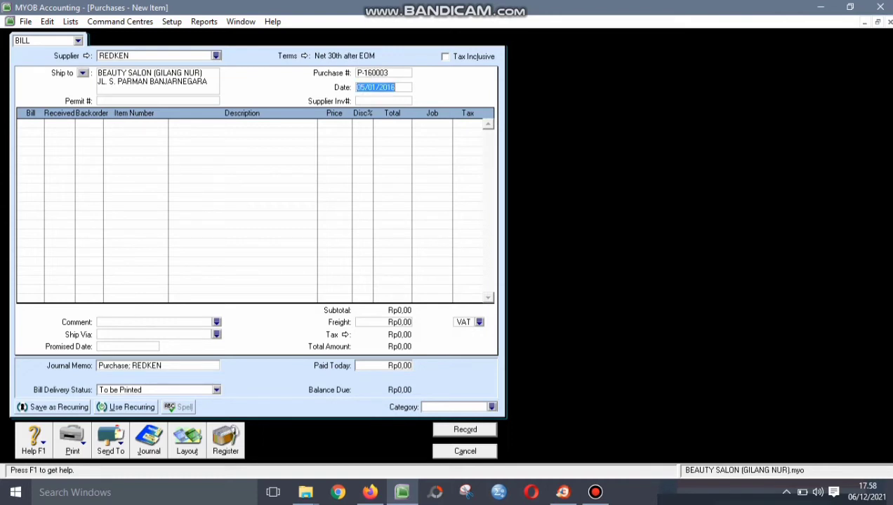
type("08/01/2016")
key("Tab")
type("R")
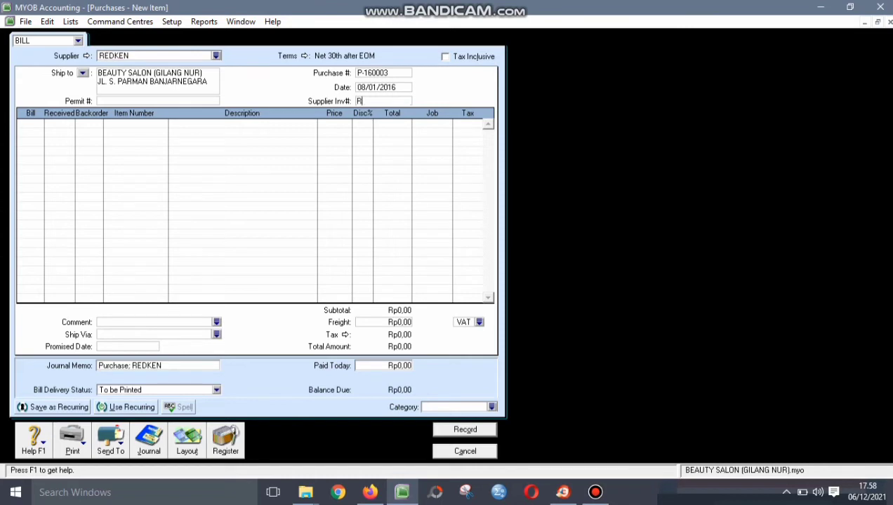
type("N-160001")
key("Tab")
type("-15")
key("Tab")
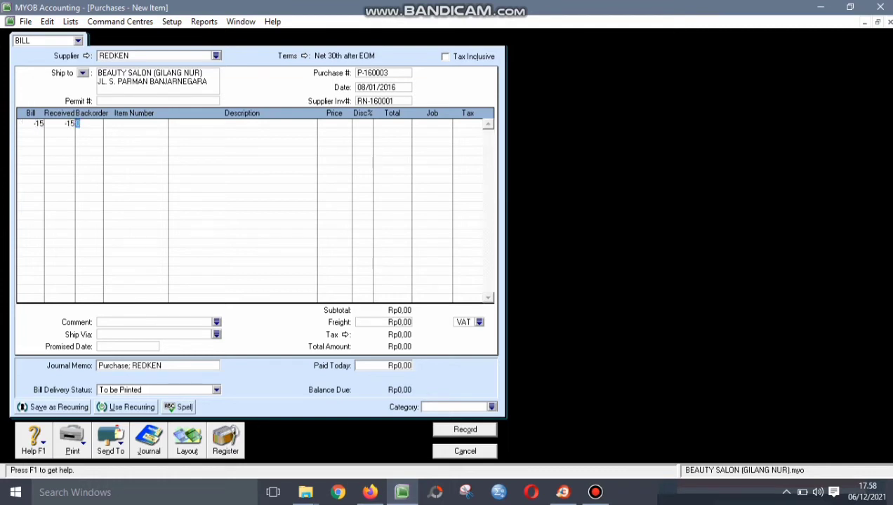
- Enter item OS (OIL-SERUM) on the return line at a price of 500.000,00
key("Tab")
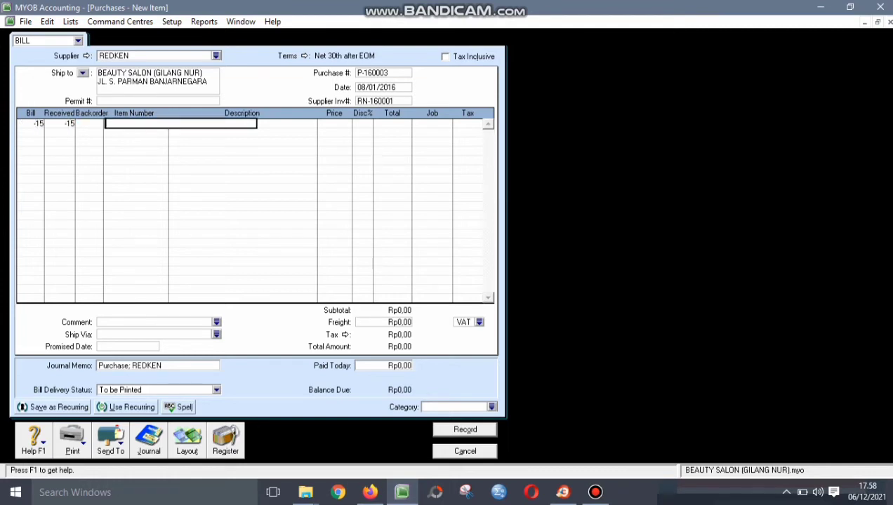
type("OS")
key("Tab")
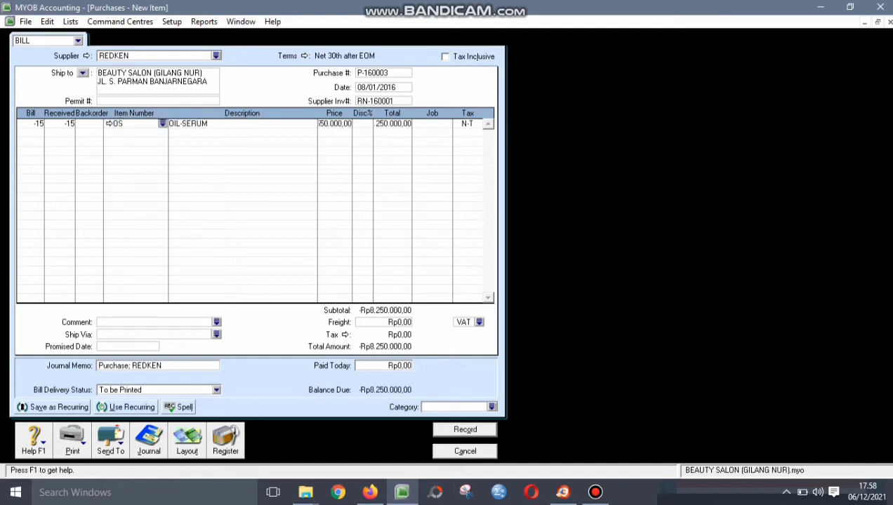
key("Tab")
type("500000")
key("Tab")
key("Tab")
key("Tab")
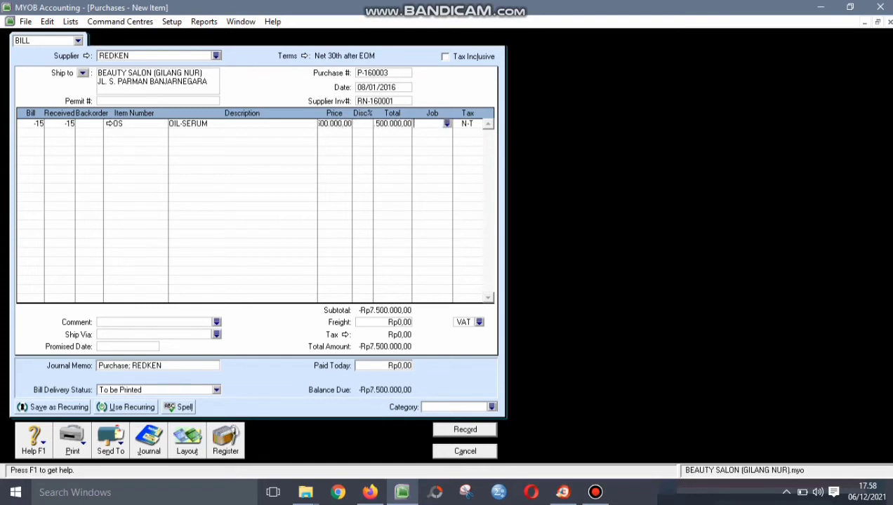
- Assign job P, tax code VAT and category BJR to the return
key("Return")
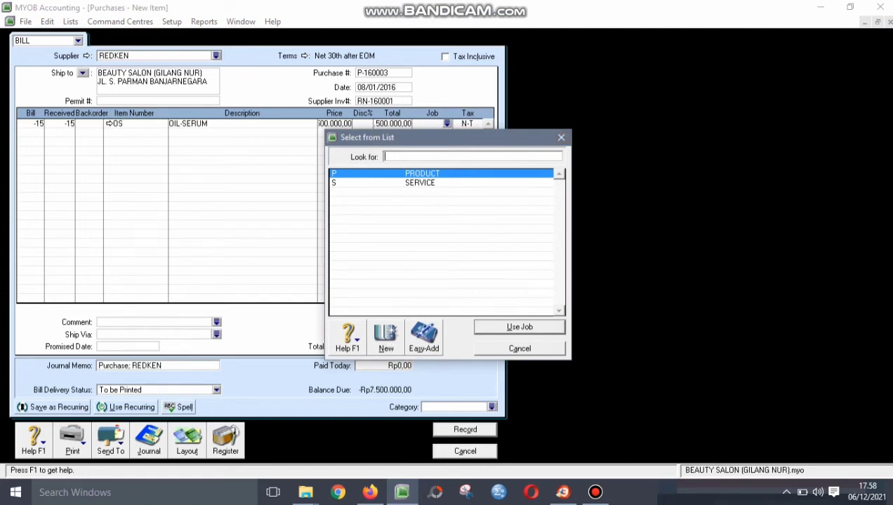
key("Return")
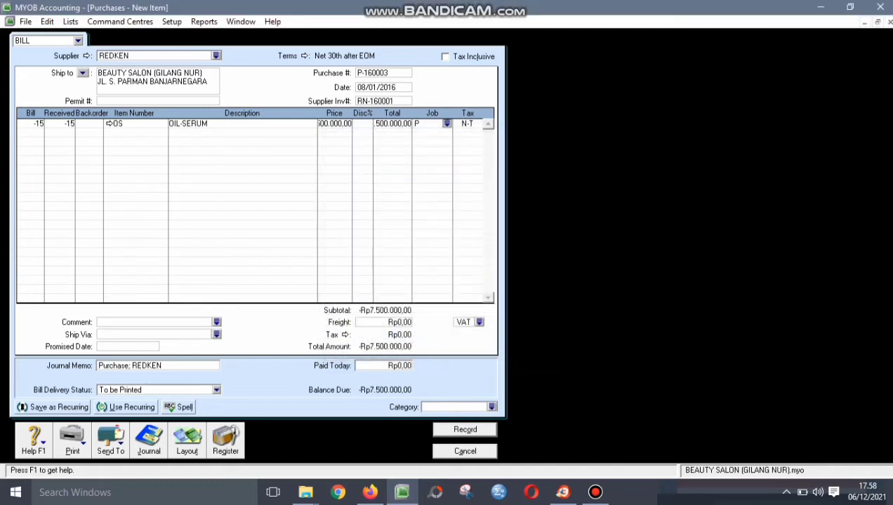
key("Tab")
key("Return")
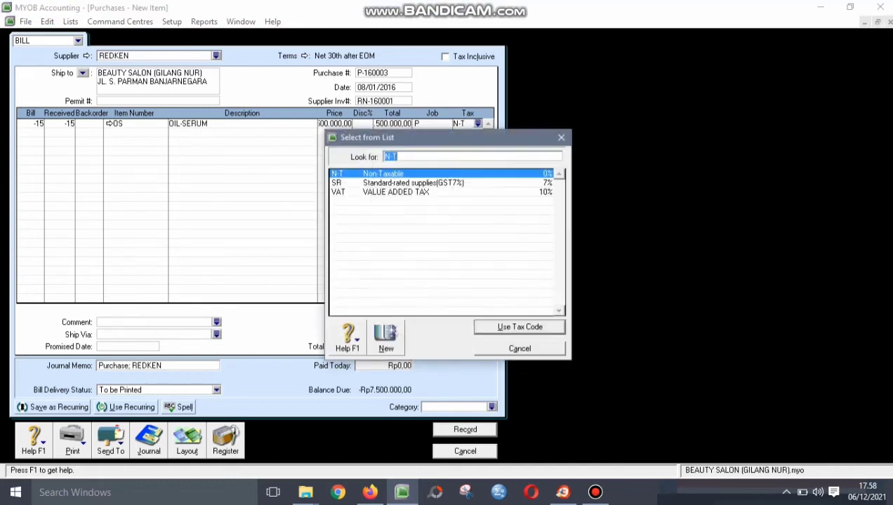
type("VAT")
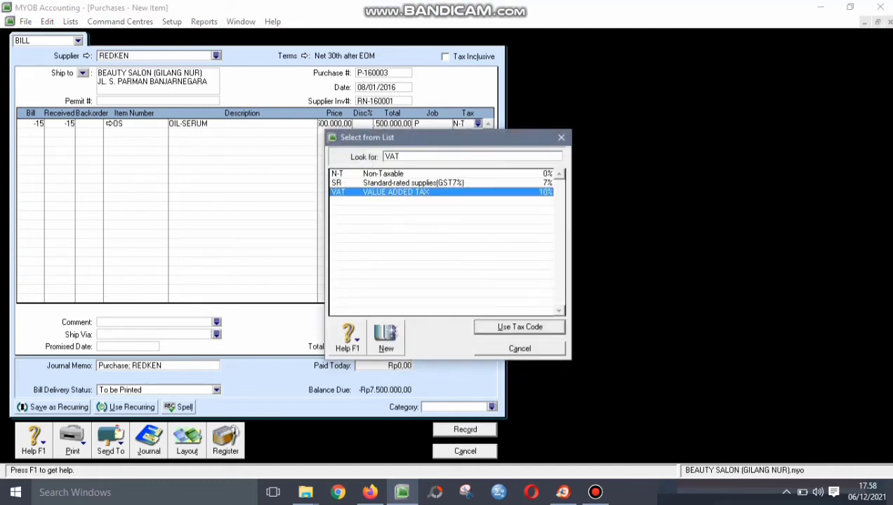
key("Return")
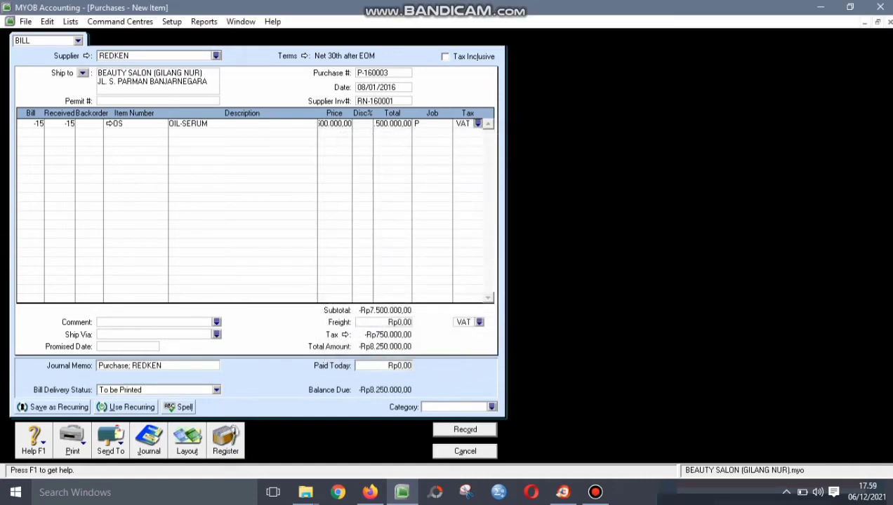
key("Return")
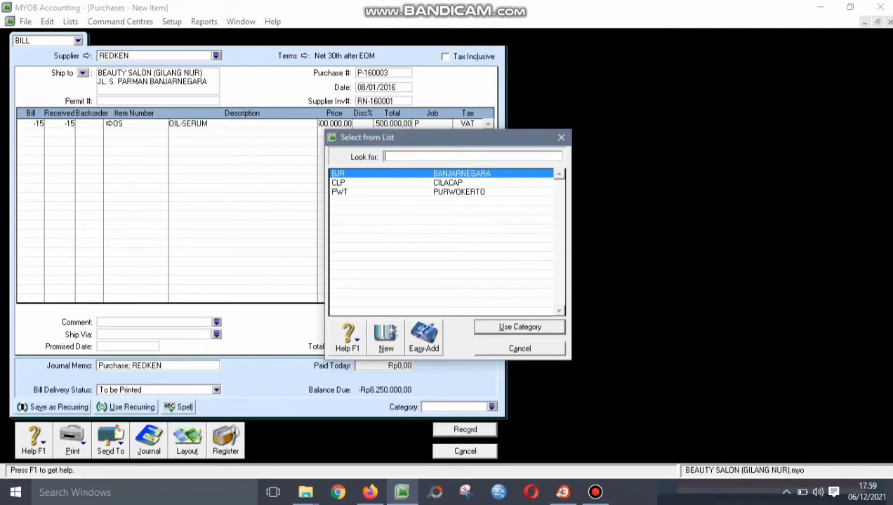
key("Return")
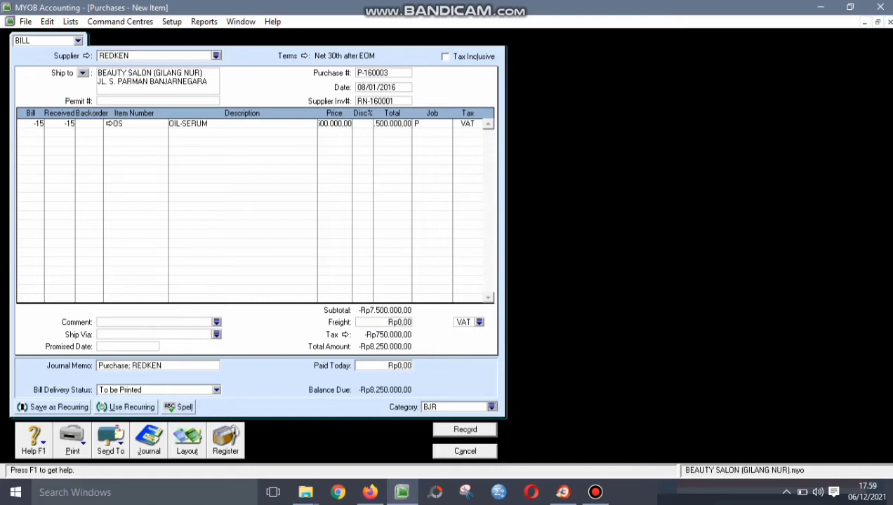
- Review the line price, supplier invoice number, bill date and job on the return
double_click(335, 123)
key("Tab")
key("Tab")
key("Tab")
left_click(374, 101)
left_click(376, 87)
left_click(432, 124)
- Change the journal memo to 'Purchase Return' and record the -Rp8.250.000,00 return
left_click(128, 366)
left_click(129, 365)
type(";")
key("BackSpace")
type("Retur")
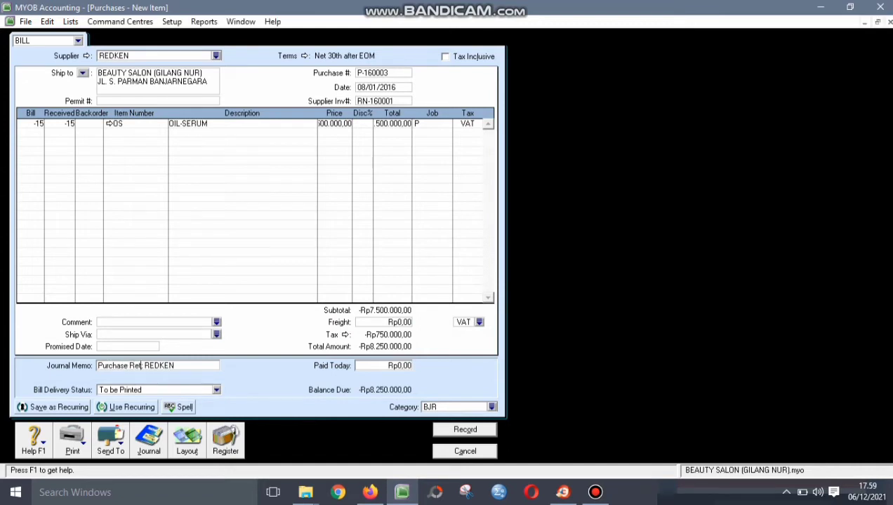
type("n;")
key("Return")
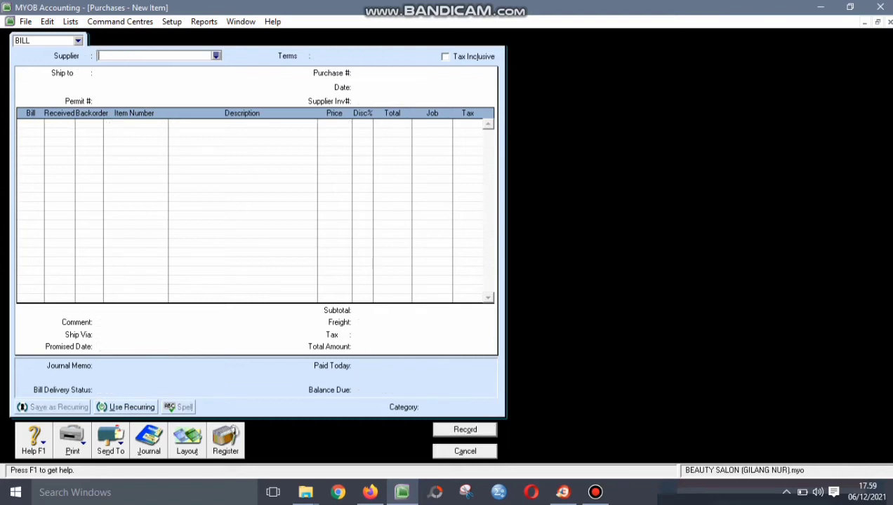
- Close the purchase window and start applying REDKEN's debit from the Purchases Register's Returns & Debits list
key("Escape")
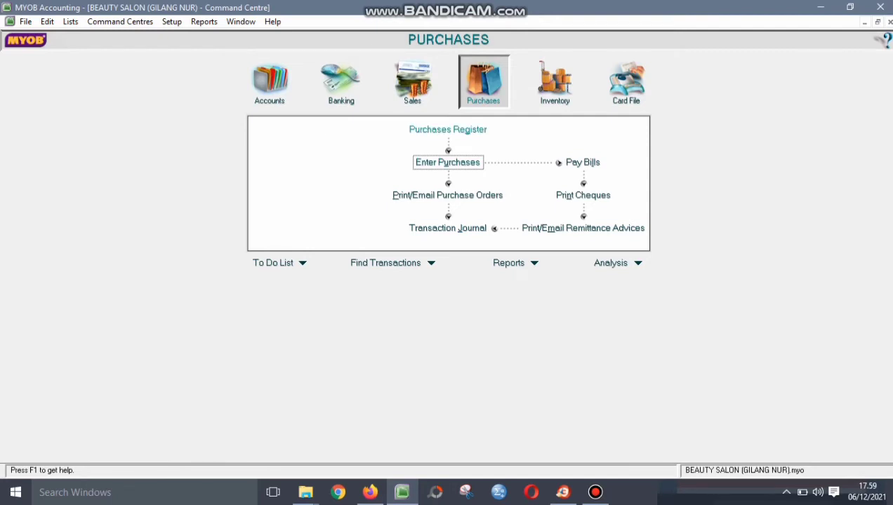
left_click(448, 129)
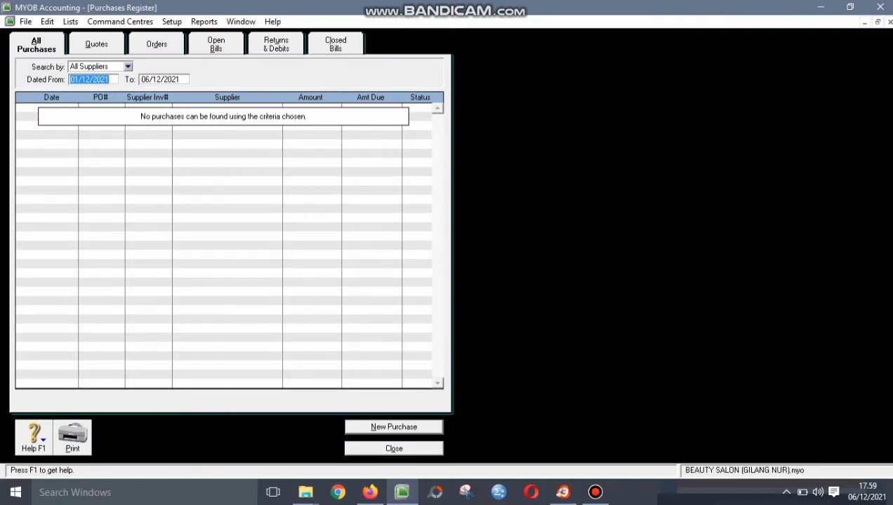
left_click(275, 44)
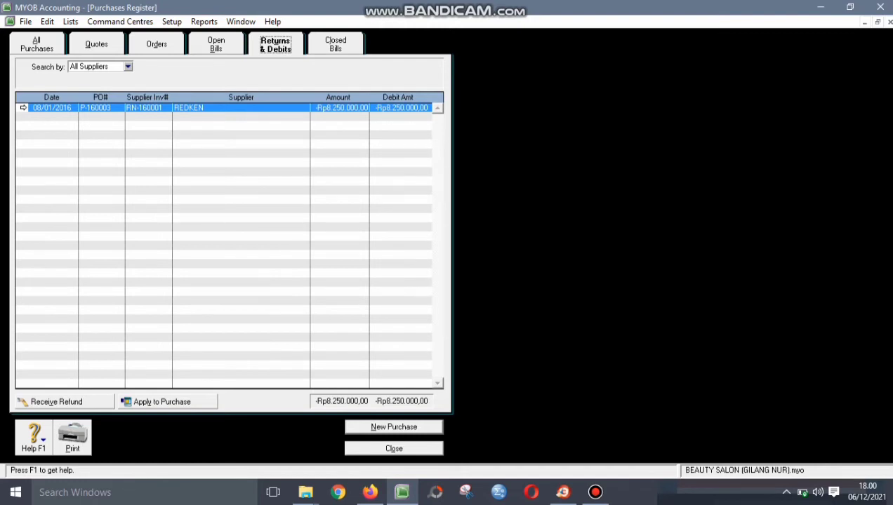
left_click(162, 402)
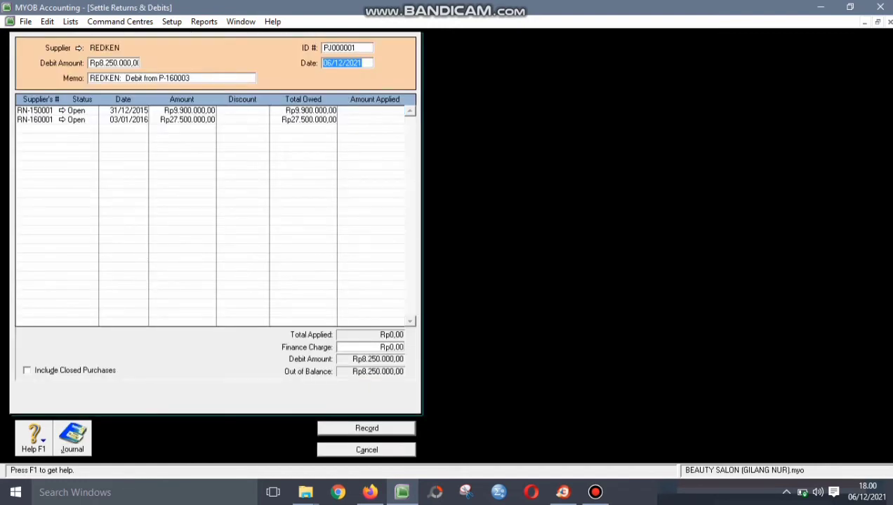
- Settle the debit as ID P-160003 dated 08/01/2016, applying Rp8.250.000,00 to bill RN-160001
left_click(346, 48)
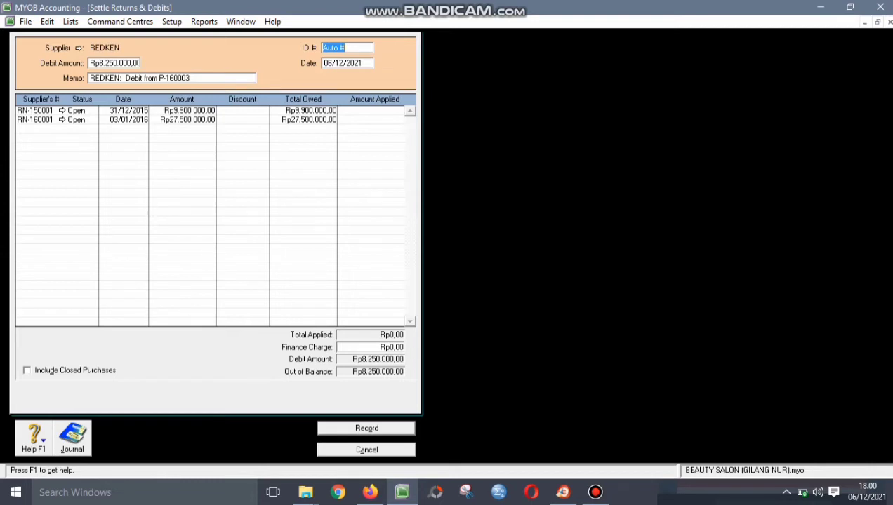
type("P-160003")
key("Tab")
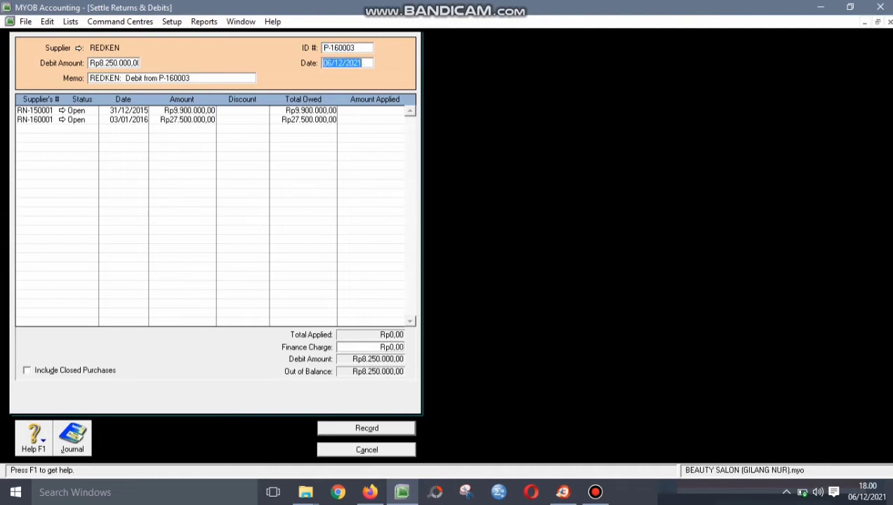
type("08/01/2016")
key("Tab")
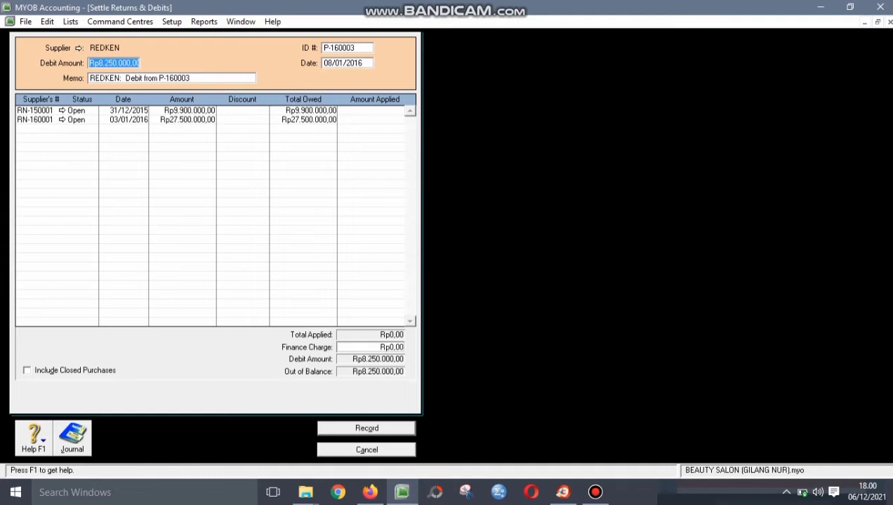
left_click(378, 120)
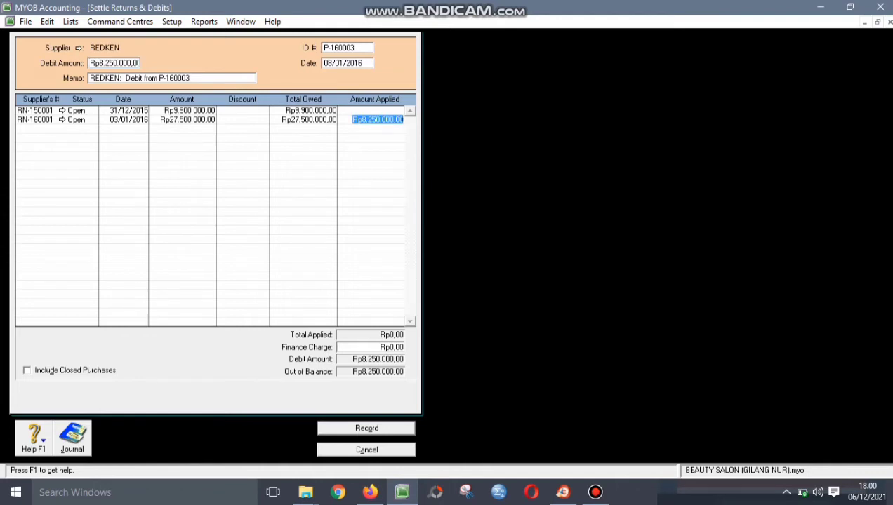
key("Tab")
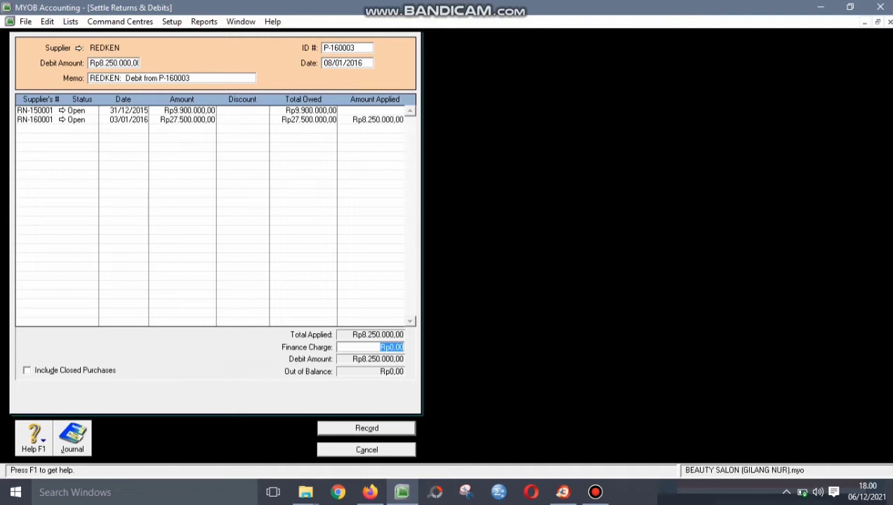
- Record the Rp8.250.000 REDKEN debit settlement P-160003 and close the Purchases Register
key("Return")
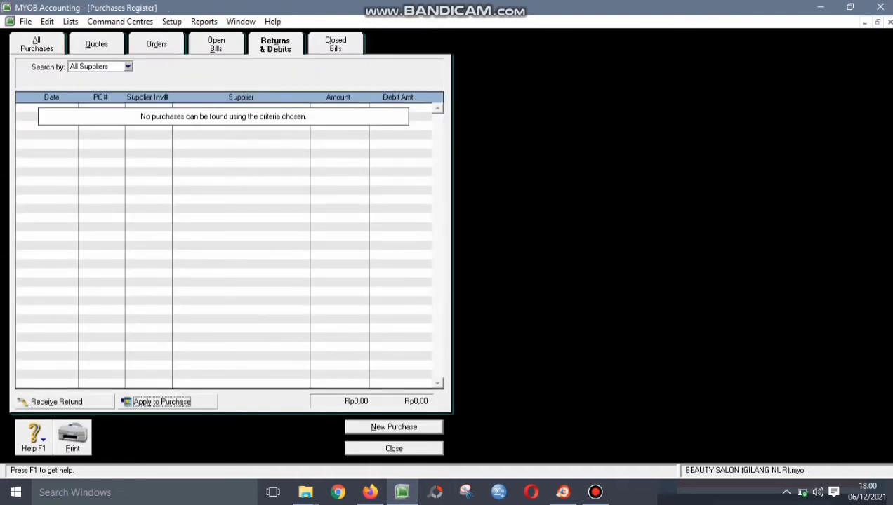
key("Escape")
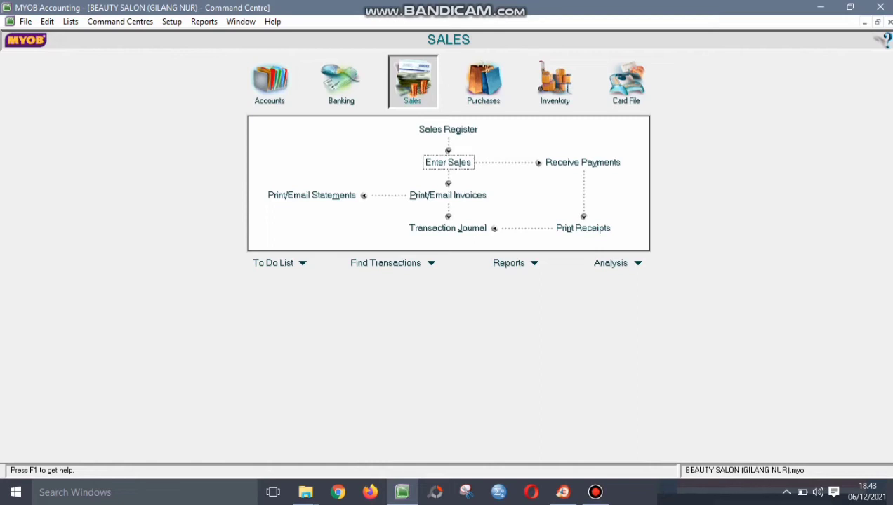
- Start a new sale for customer TIGI
left_click(448, 162)
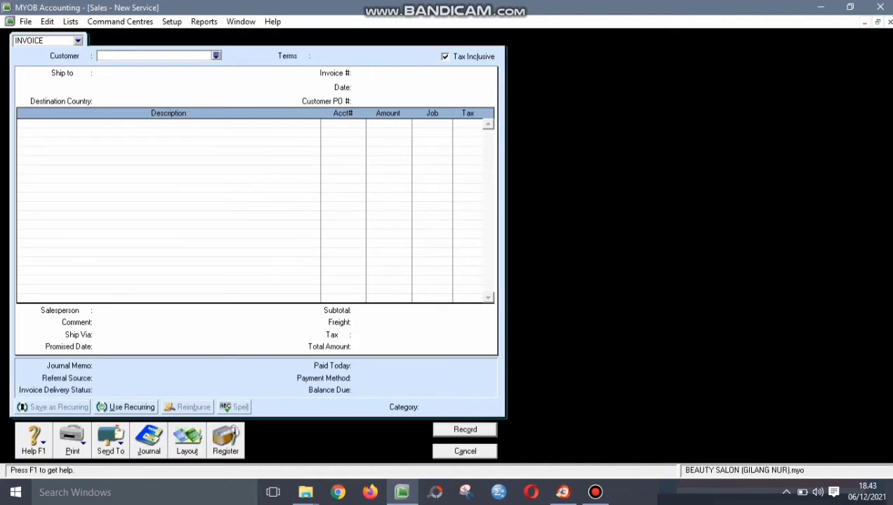
left_click(216, 55)
type("TIGI")
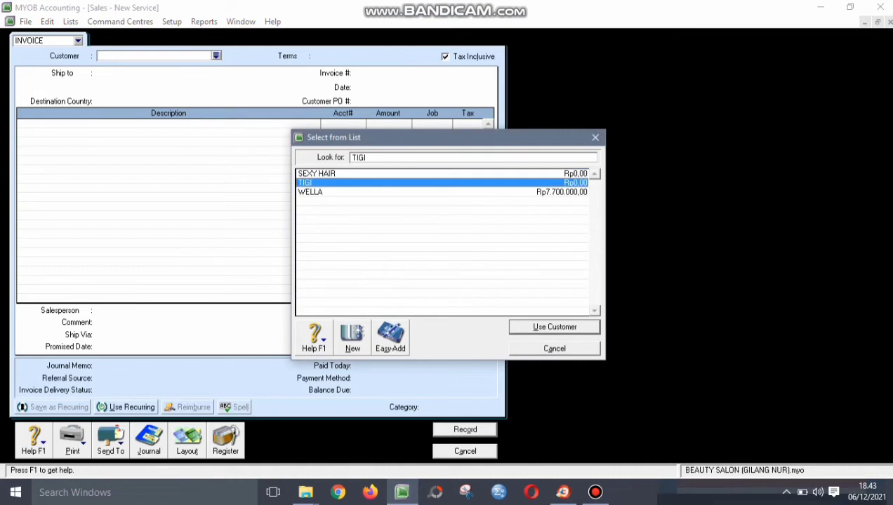
key("Return")
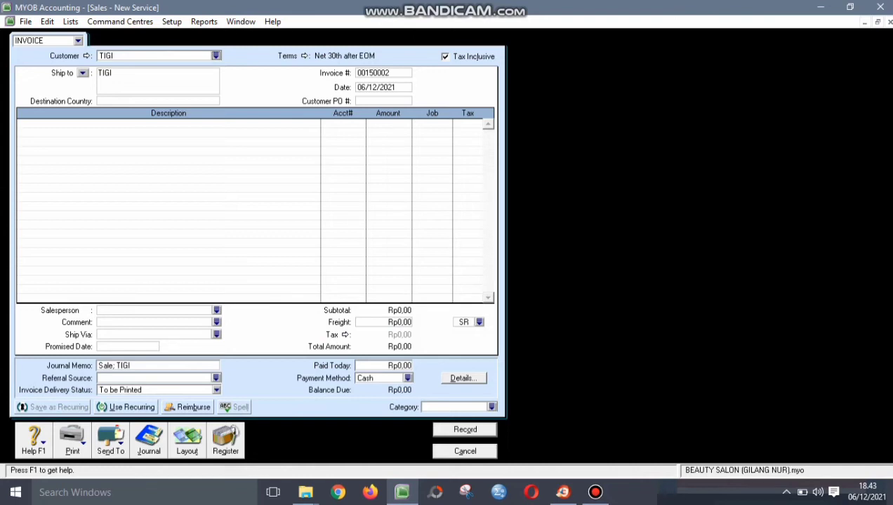
- Make the sale not tax inclusive, with number S-160001, date 11/01/2021 and PO TG-160001
left_click(445, 56)
key("Tab")
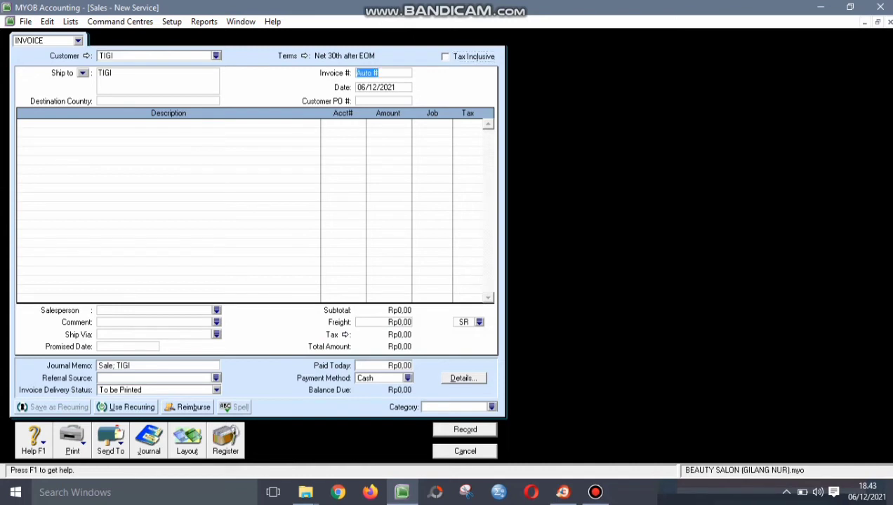
type("S-160001")
key("Tab")
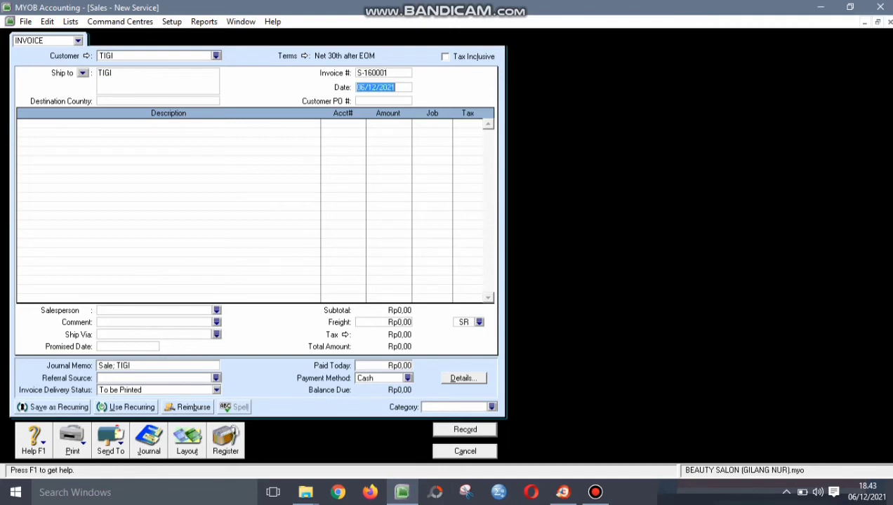
type("11/01/2021")
key("Tab")
type("TG")
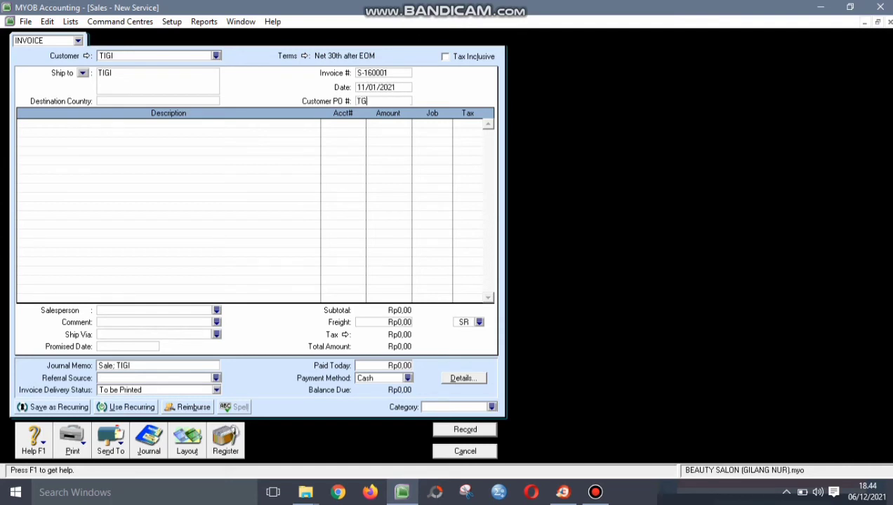
type("-160001")
left_click(187, 441)
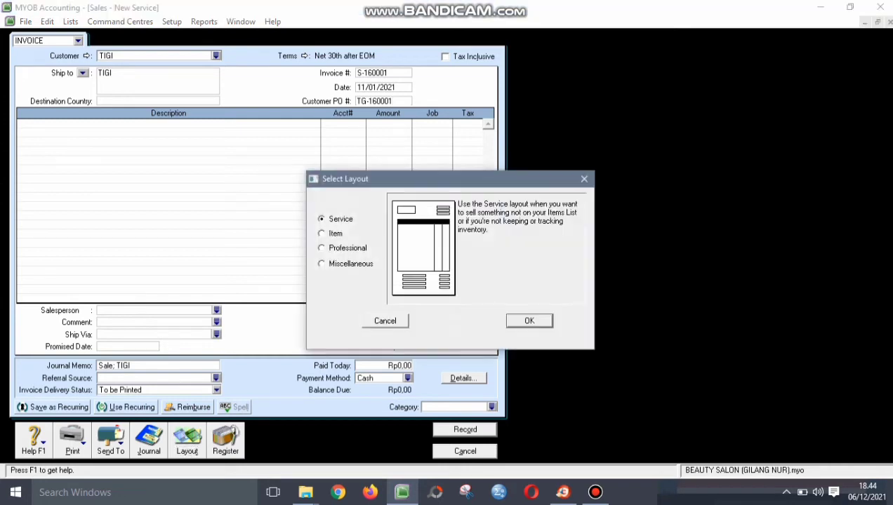
- Switch to the Item layout, re-enter PO TG-160001, and add 35 of item OS
left_click(322, 234)
key("Return")
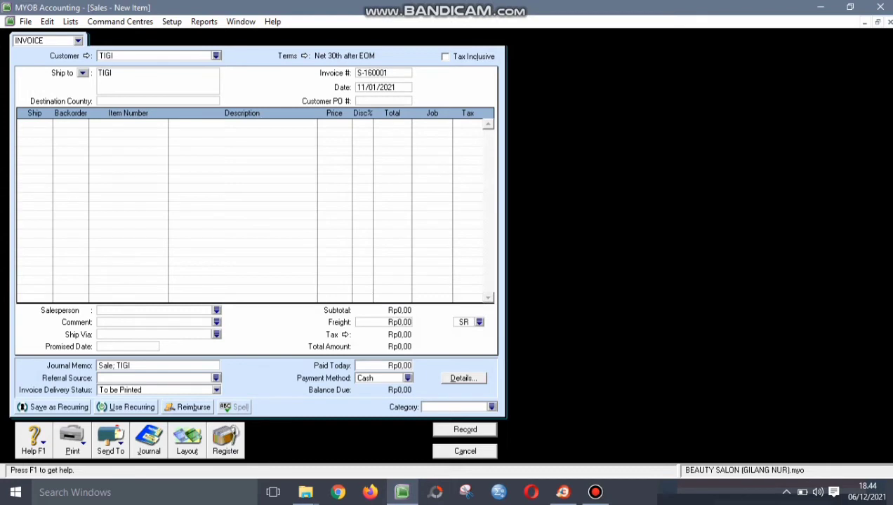
type("TG-160001")
left_click(21, 124)
type("35")
key("Tab")
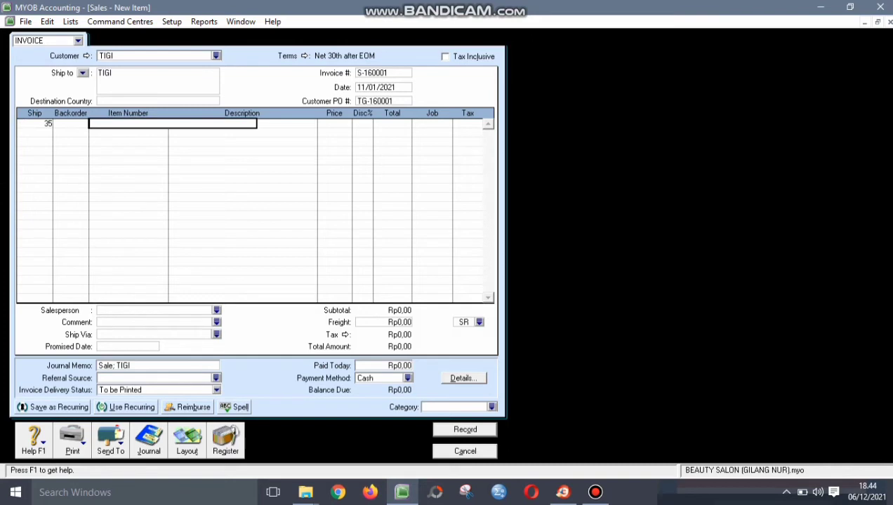
type("OS")
key("Tab")
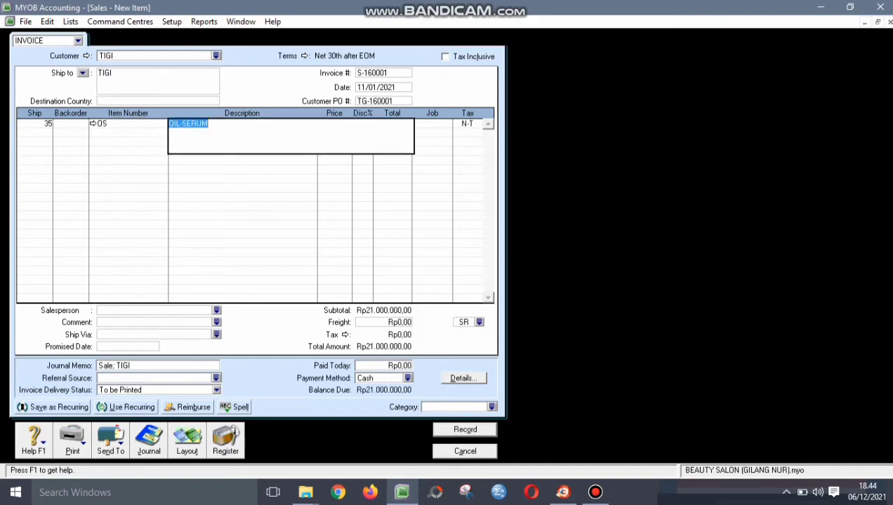
- Give the OIL-SERUM line job P and VAT, then start line 2 with quantity 40
key("Tab")
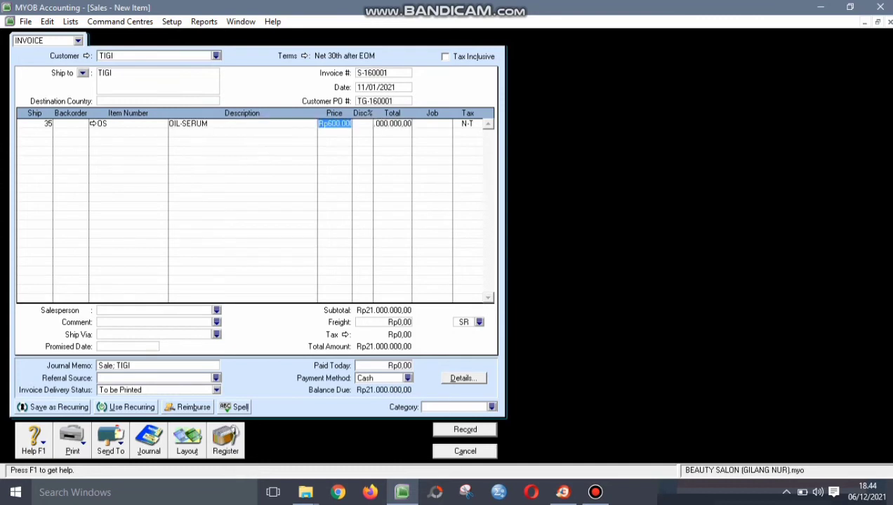
key("Tab")
key("Tab")
key("Tab")
key("alt+Tab")
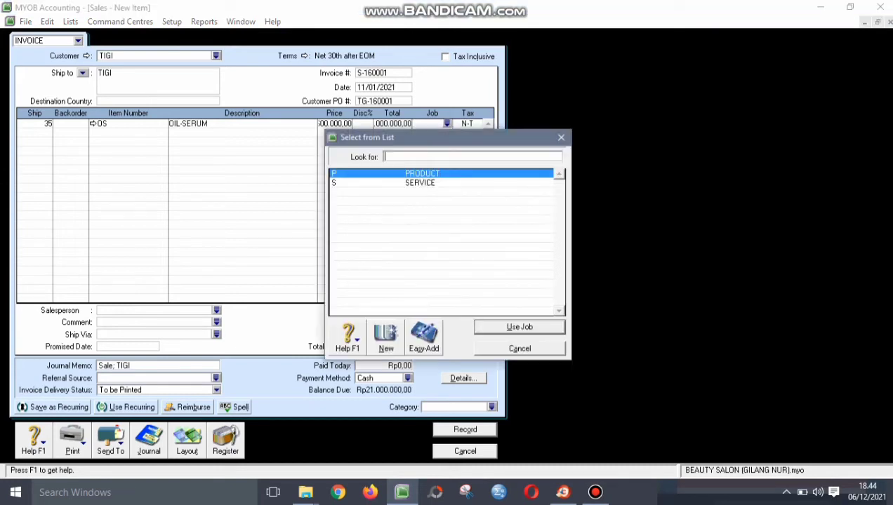
key("Return")
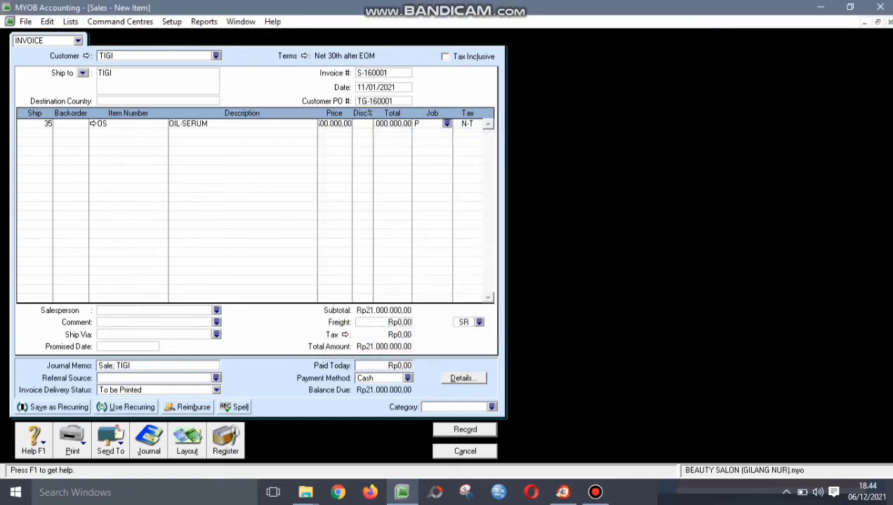
key("Tab")
key("Return")
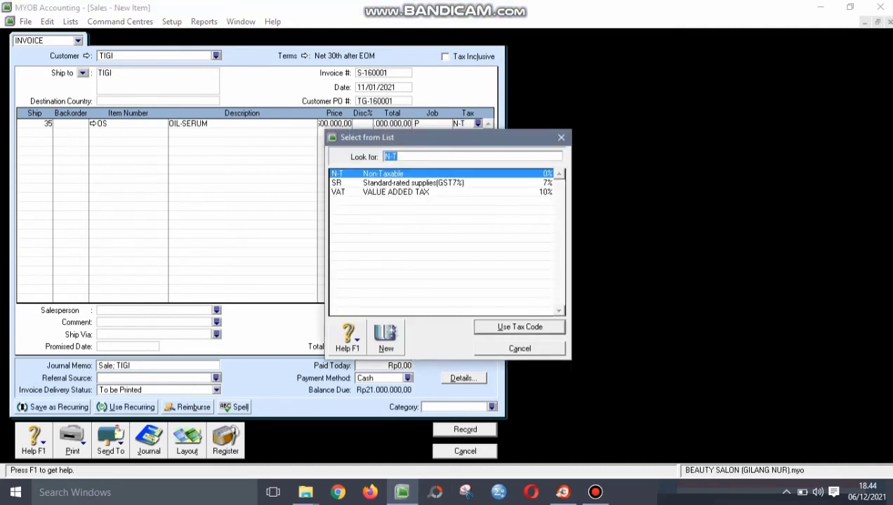
type("VAT")
key("Return")
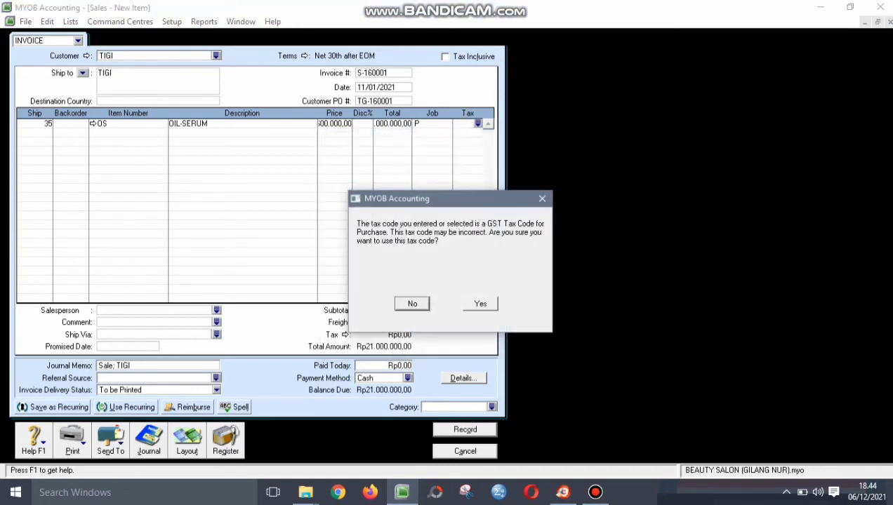
key("Tab")
key("Return")
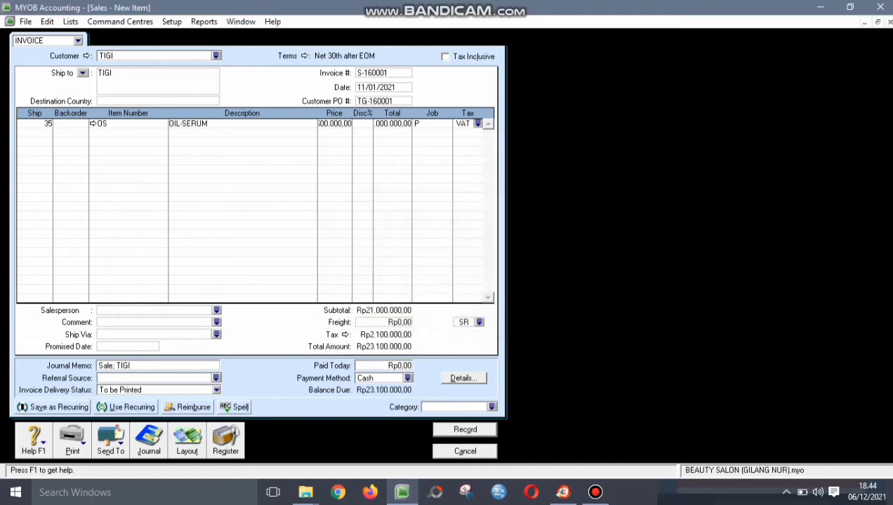
key("Tab")
type("40")
key("Tab")
key("Tab")
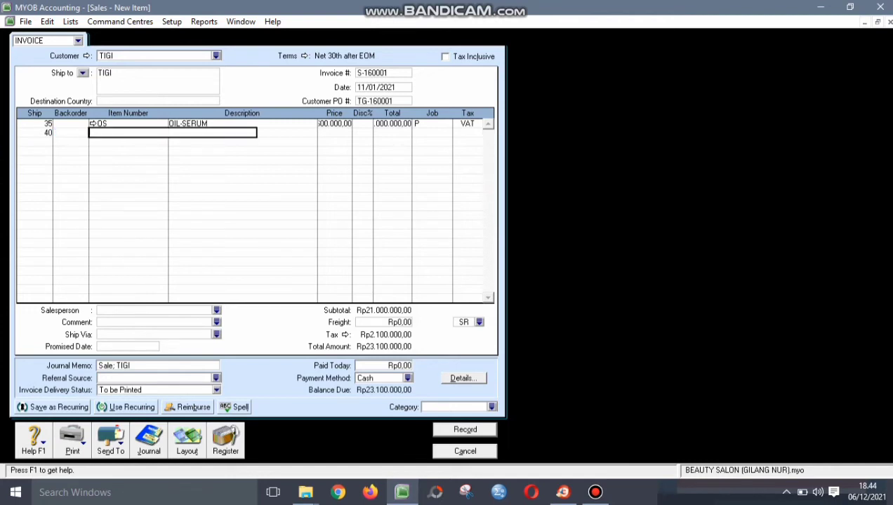
- Make line 2 item SH on job P with the VAT tax code
type("SH")
key("Tab")
key("Tab")
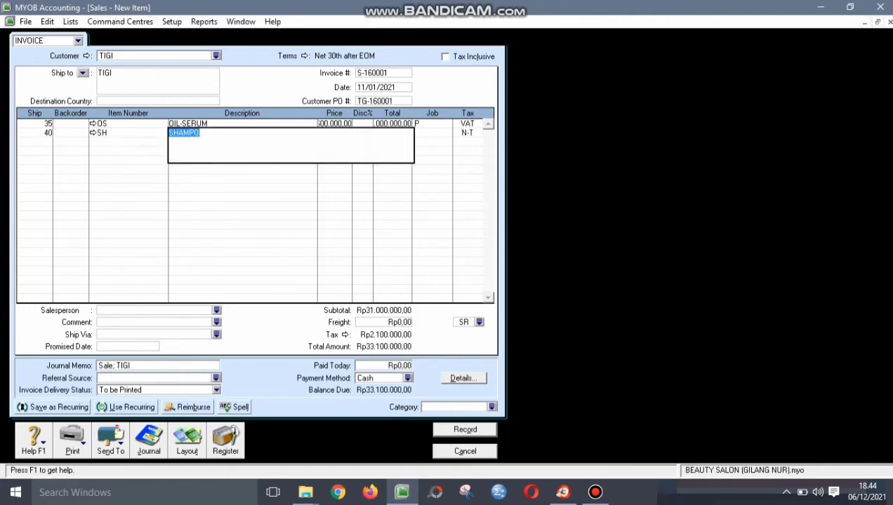
key("Tab")
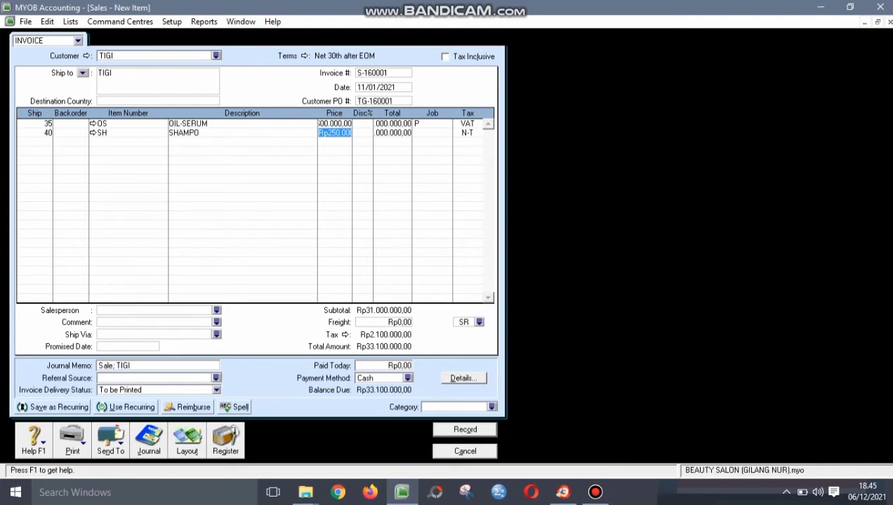
key("Tab")
key("Tab")
key("Tab")
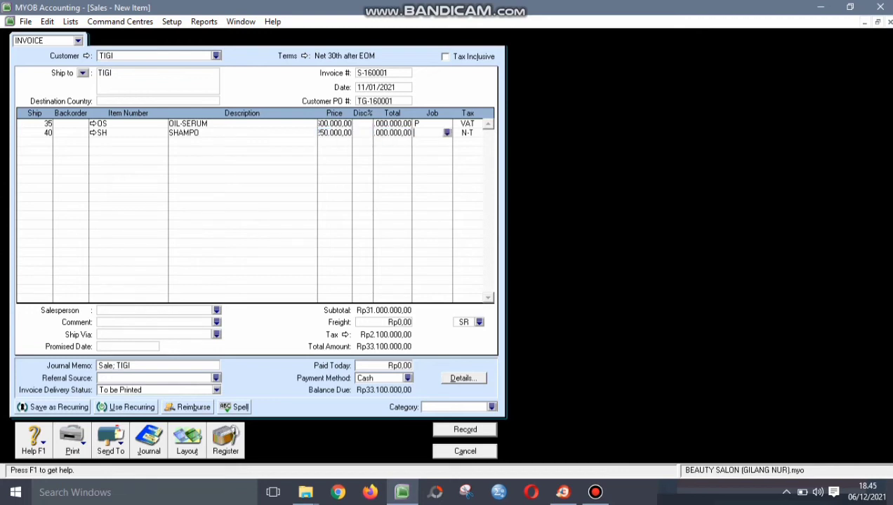
key("Return")
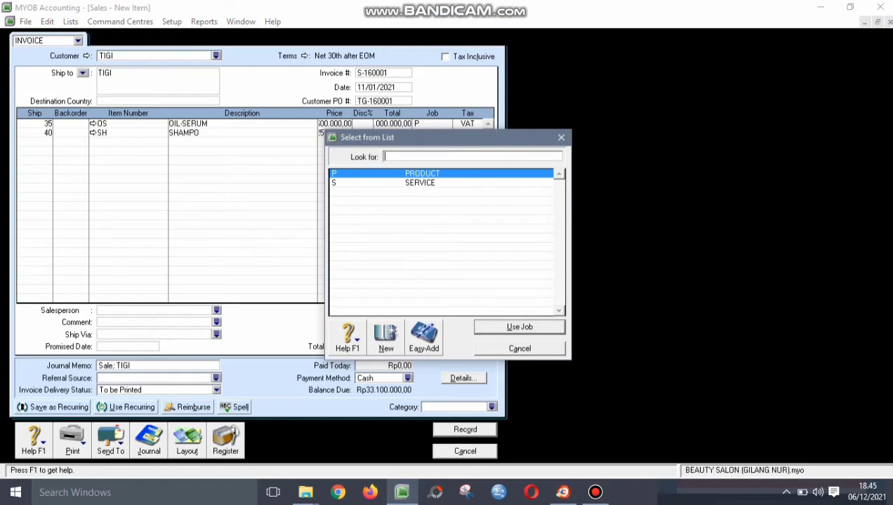
key("Return")
key("Tab")
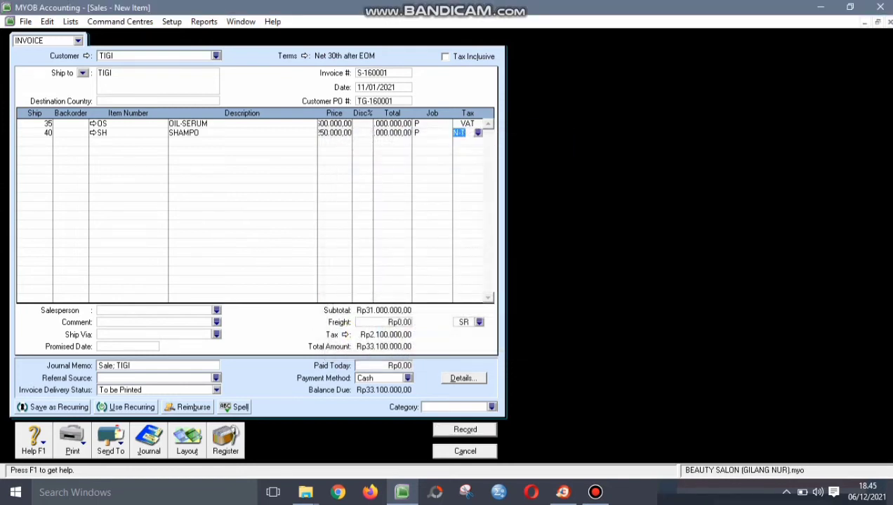
type("VAT")
key("Return")
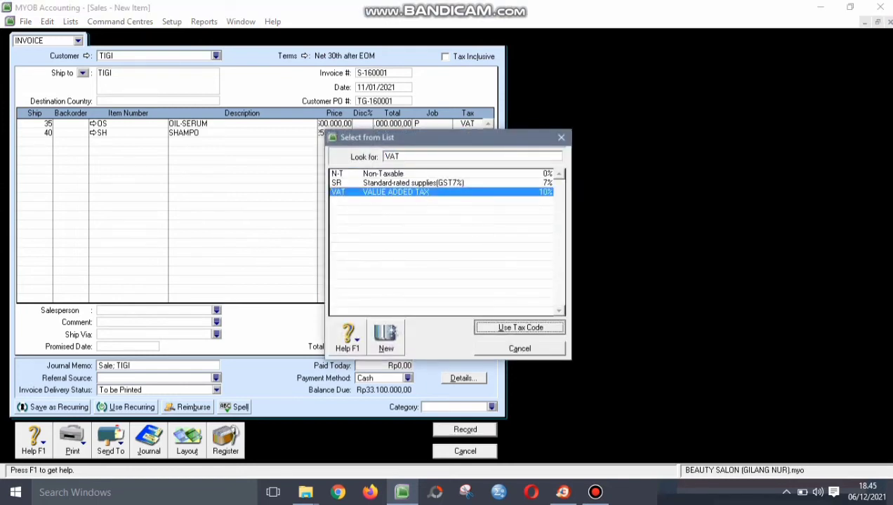
key("Right")
key("Return")
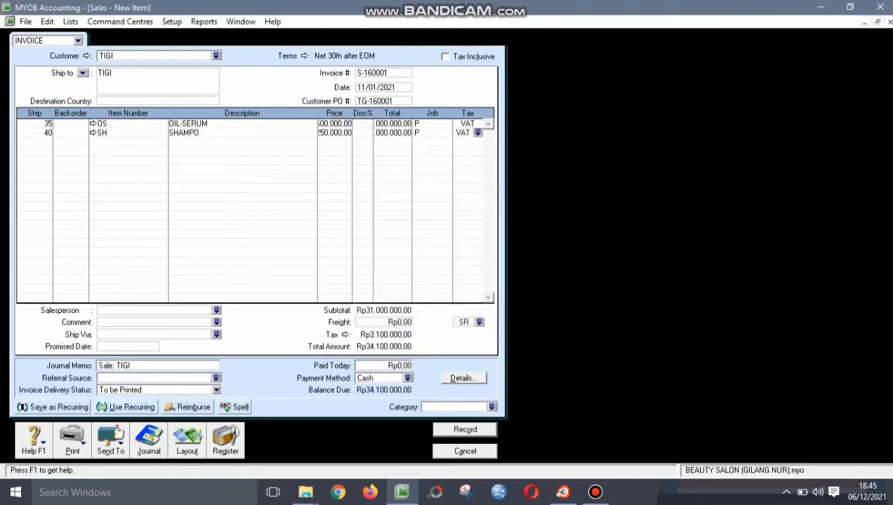
- Add a third line with 15 of item TS
key("Tab")
type("15")
key("Tab")
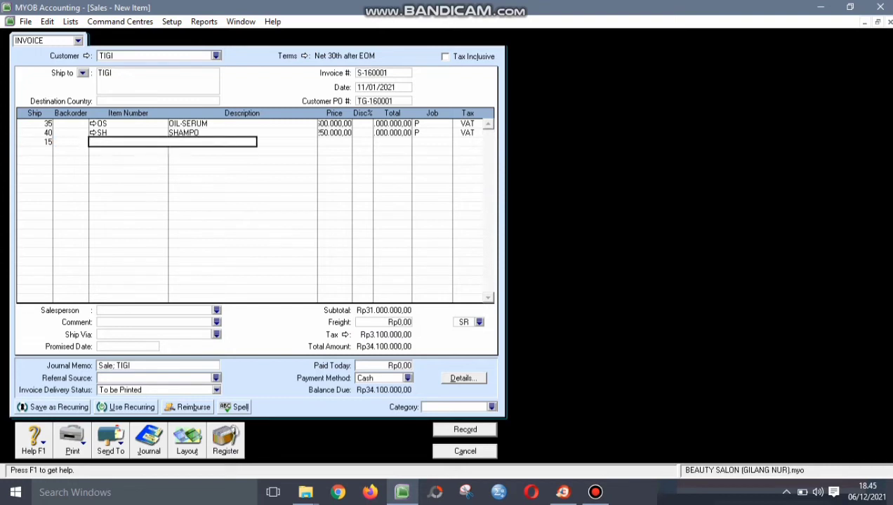
type("TS")
key("Tab")
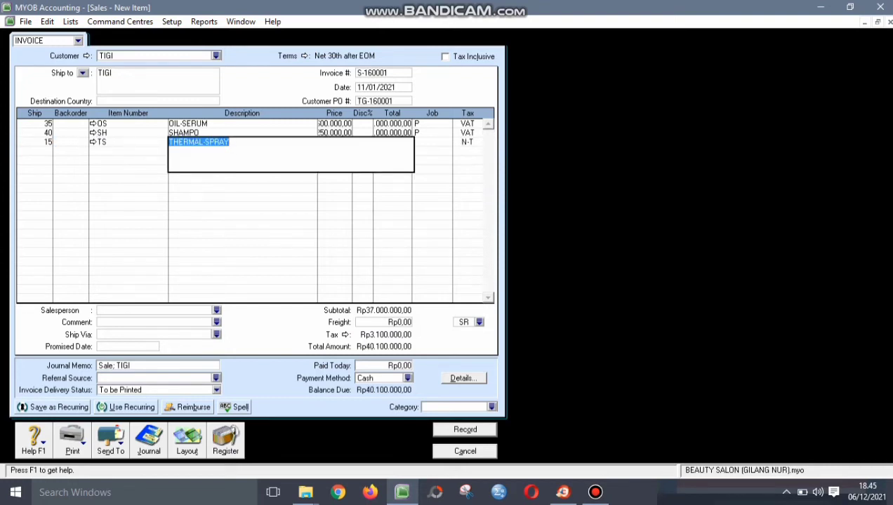
key("Tab")
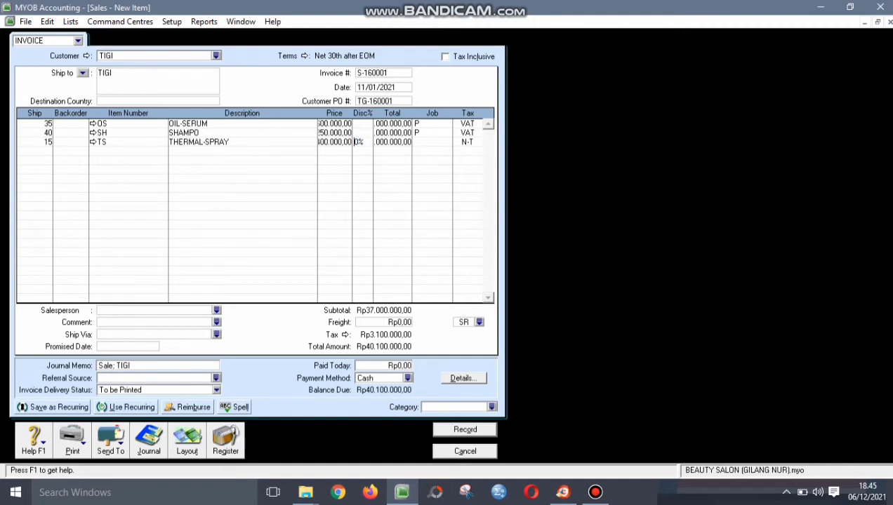
key("Tab")
- Assign job P and the VAT tax code to the THERMAL-SPRAY line
left_click(335, 142)
left_click(393, 141)
left_click(432, 142)
left_click(446, 142)
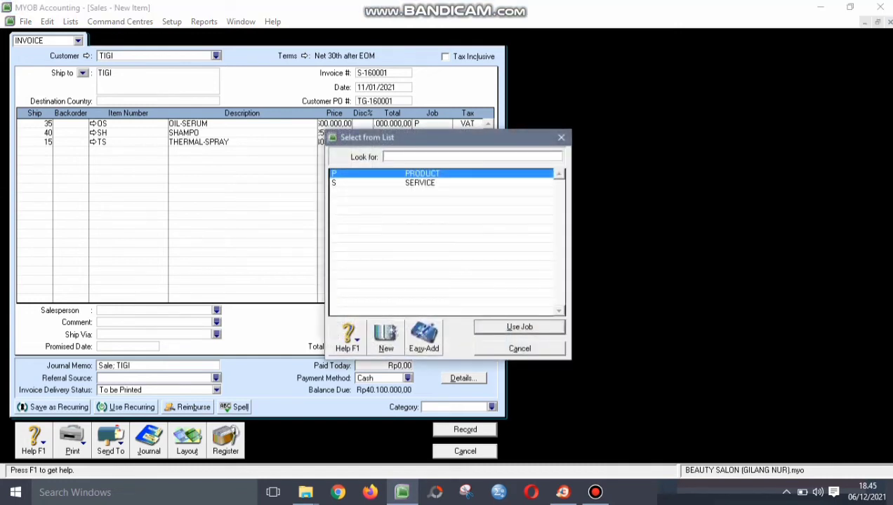
left_click(520, 327)
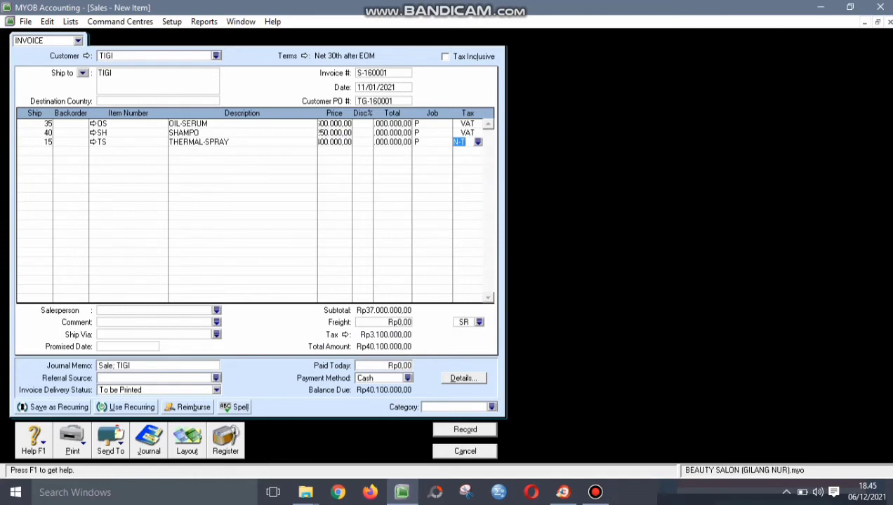
left_click(478, 142)
left_click(338, 192)
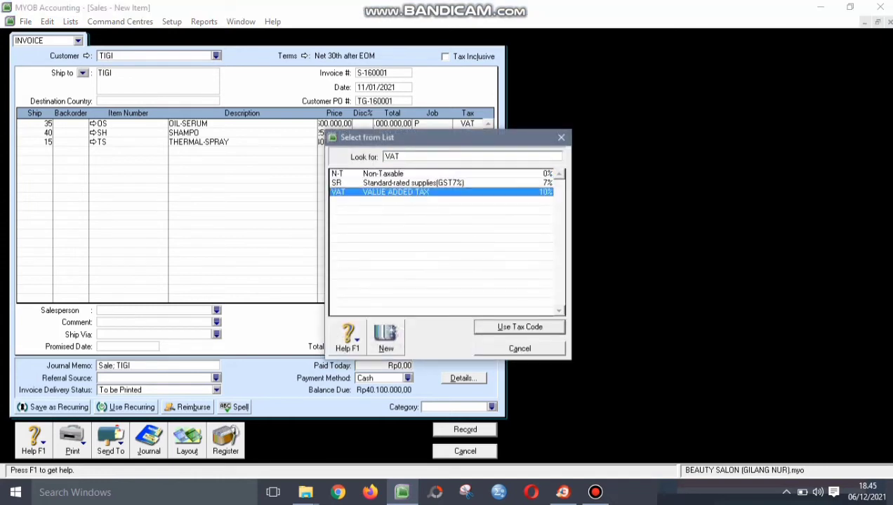
left_click(520, 327)
key("Tab")
key("Return")
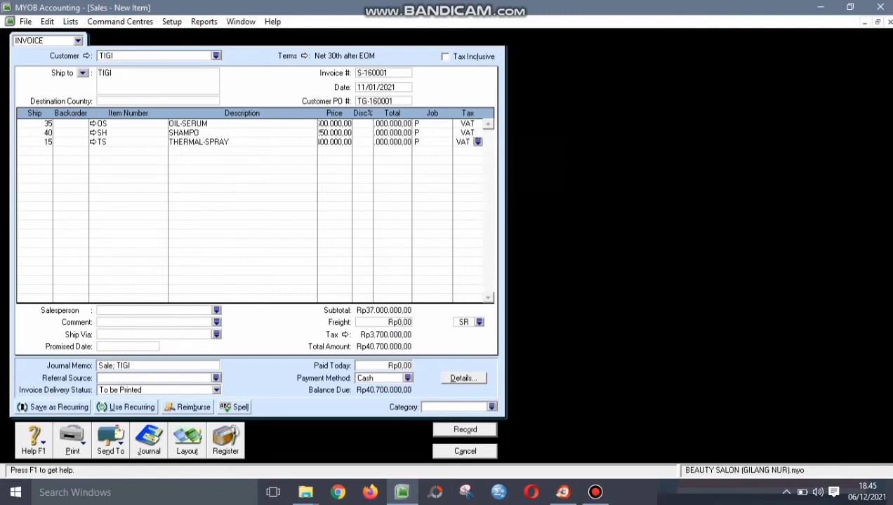
left_click(217, 311)
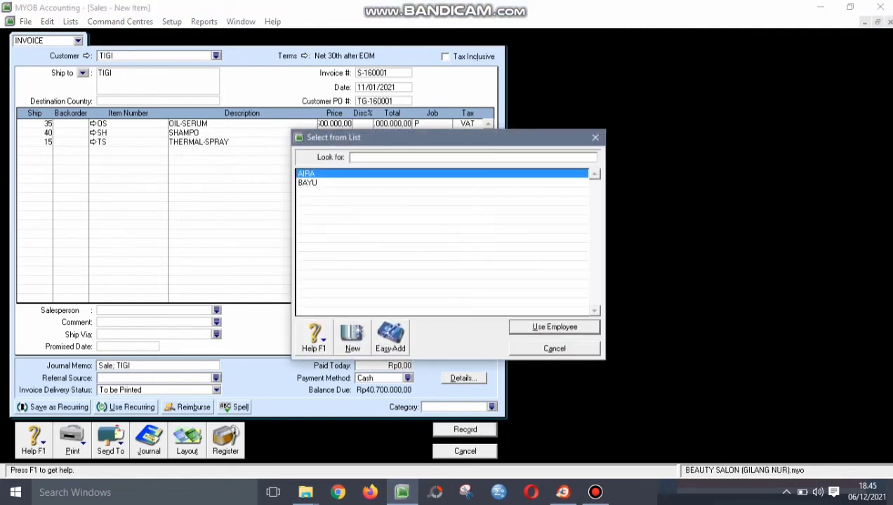
- Set the second employee as salesperson and PWT as the invoice category
left_click(308, 183)
key("Return")
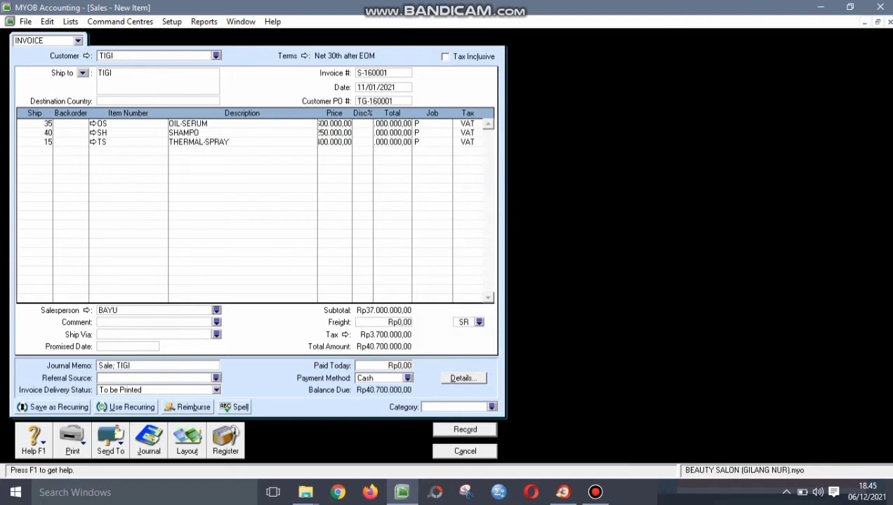
left_click(492, 407)
left_click(449, 192)
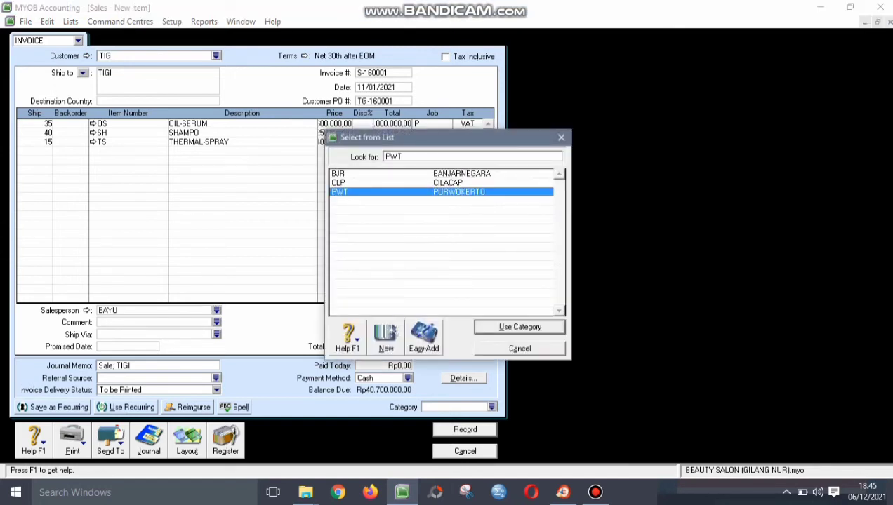
key("Return")
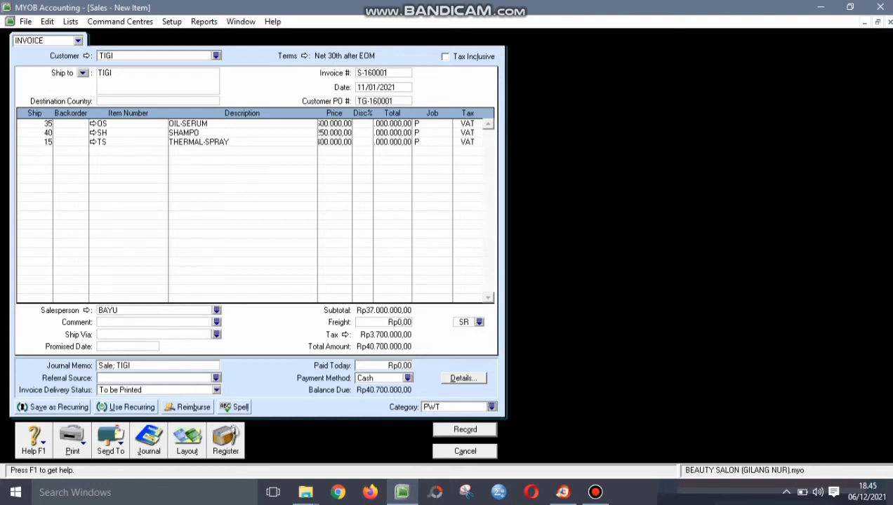
left_click(373, 73)
key("Tab")
key("Tab")
key("Tab")
- Review the three invoice lines through to line 3's tax code
key("Tab")
key("Tab")
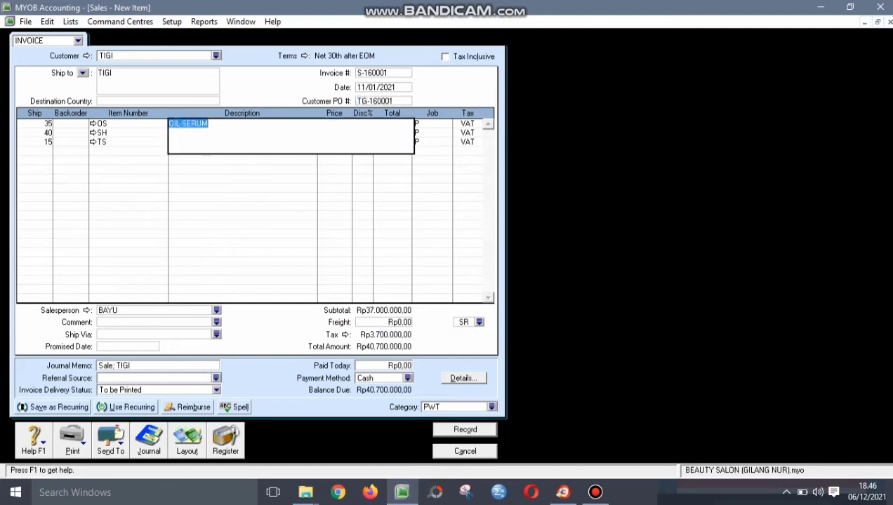
key("Tab")
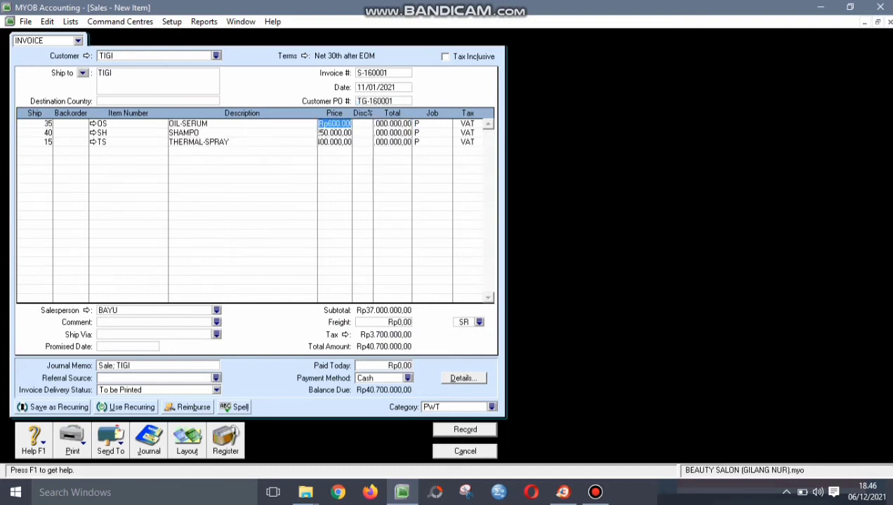
key("Tab")
key("Tab")
key("Tab")
key("Tab")
key("Tab")
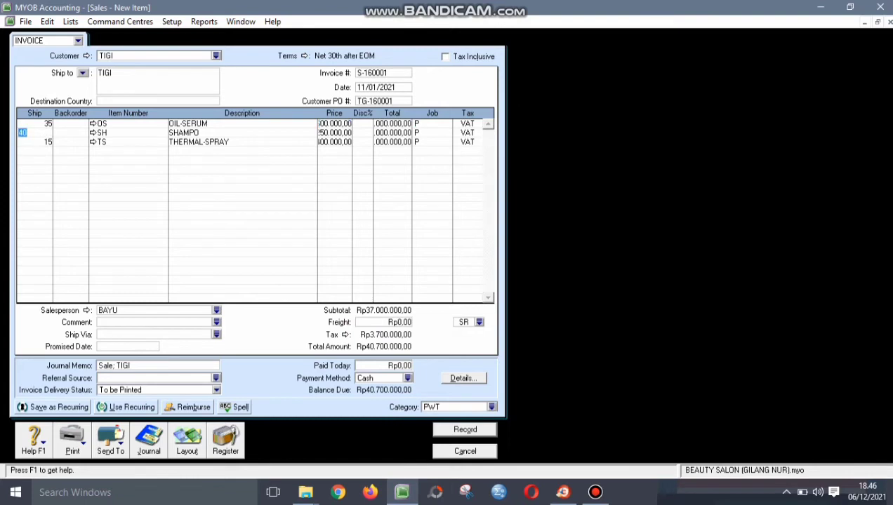
key("Tab")
key("Tab")
key("Tab")
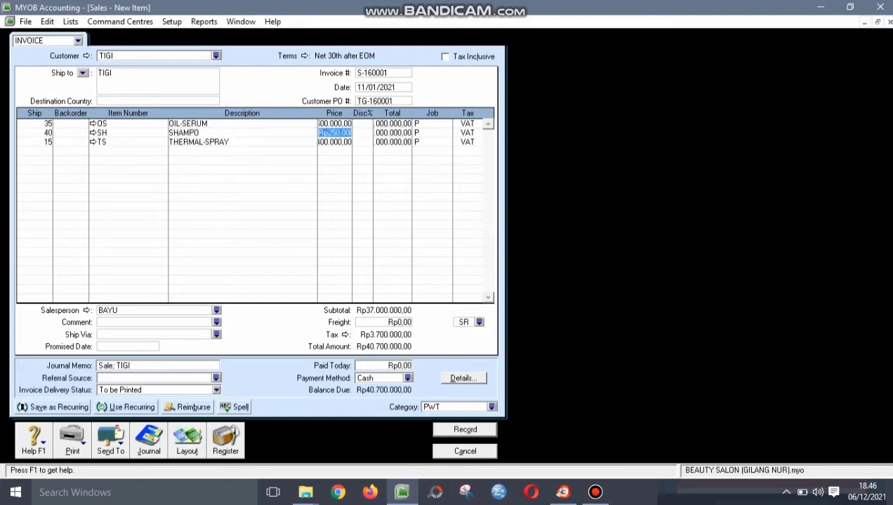
key("Tab")
key("Tab")
key("Tab")
key("Tab")
key("Tab")
key("Tab")
key("Tab")
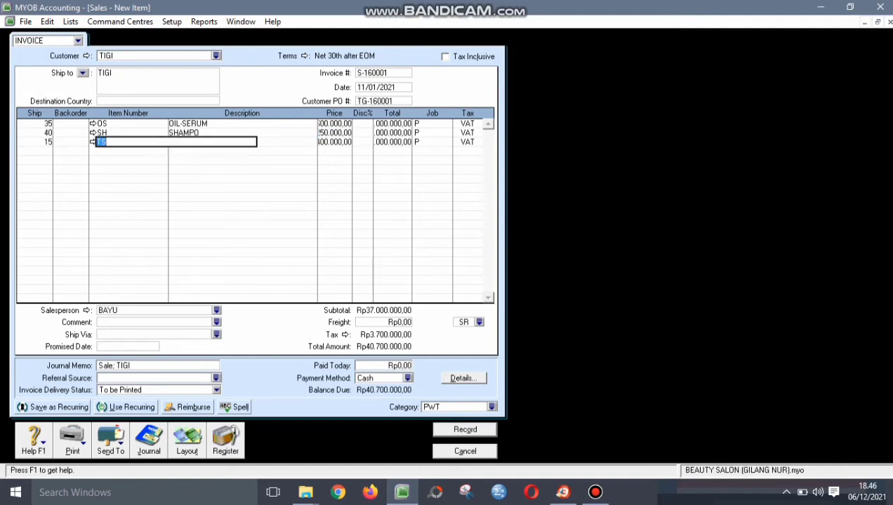
key("Tab")
key("Tab")
key("Tab")
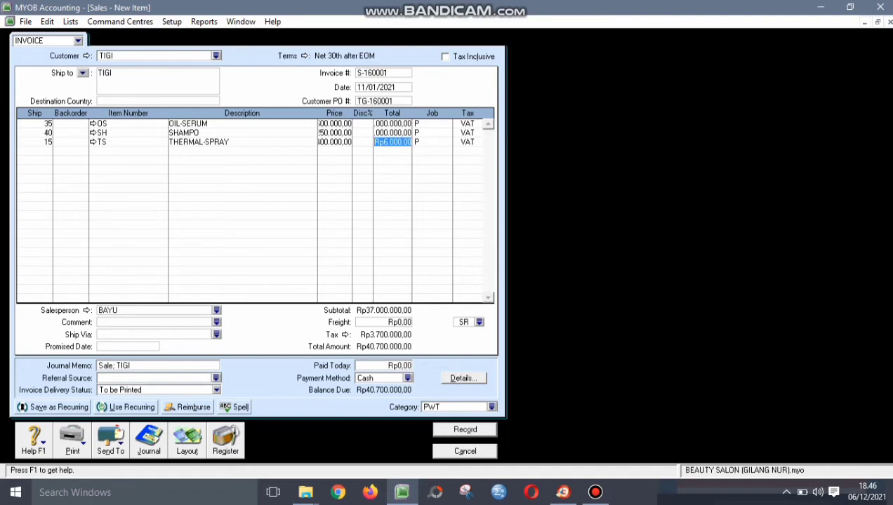
key("Tab")
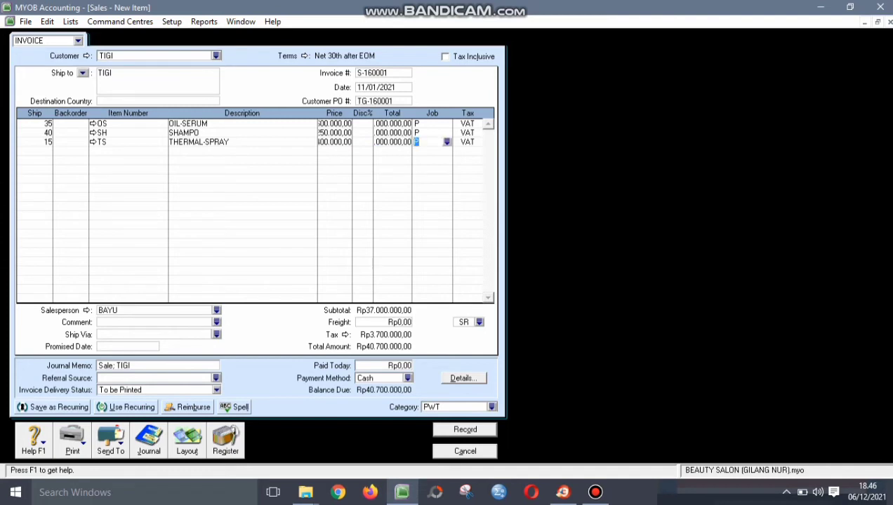
key("Tab")
- Record the Rp40.700.000 invoice S-160001, accepting the tax-code warning, and close the Sales window
left_click(465, 430)
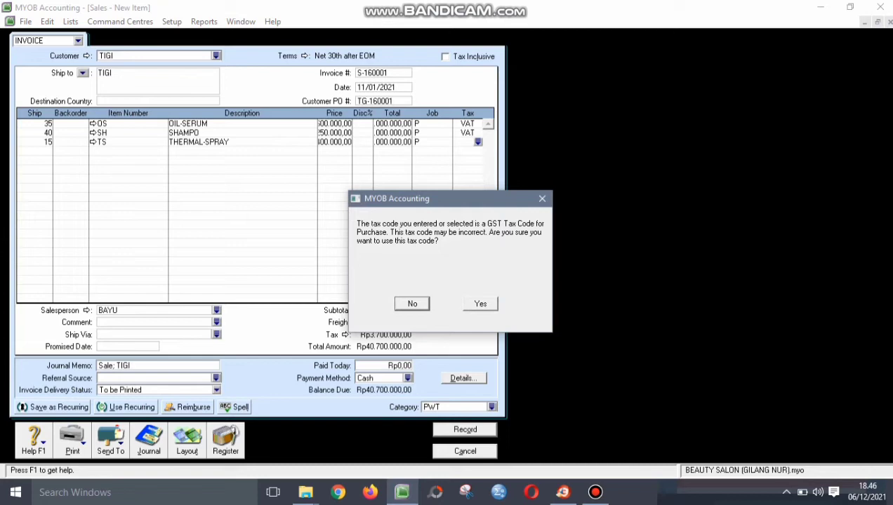
key("Tab")
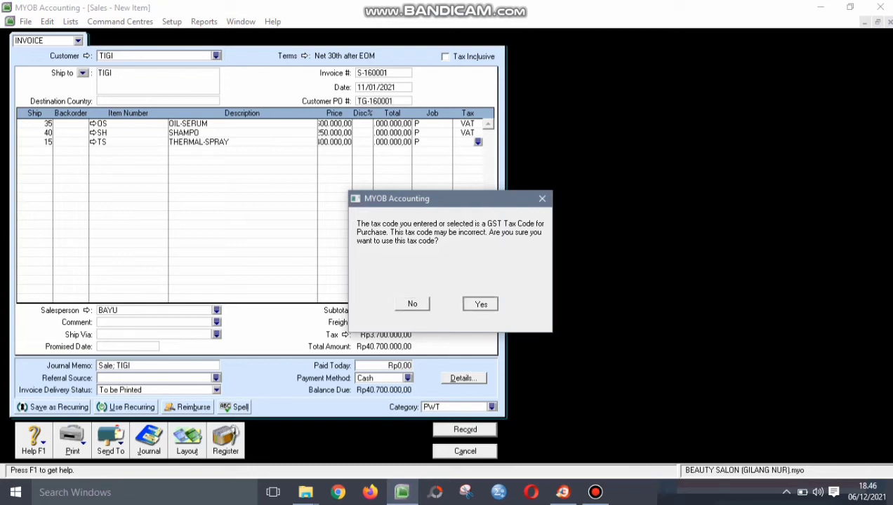
key("Return")
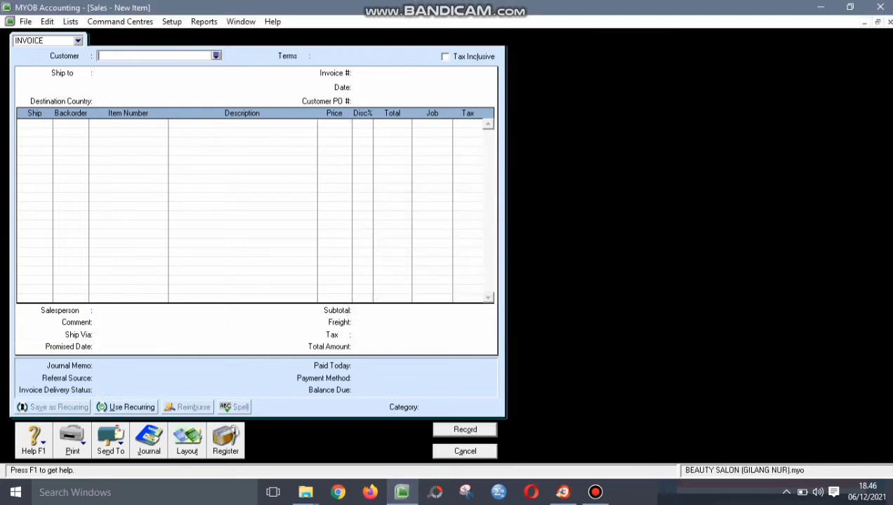
key("Escape")
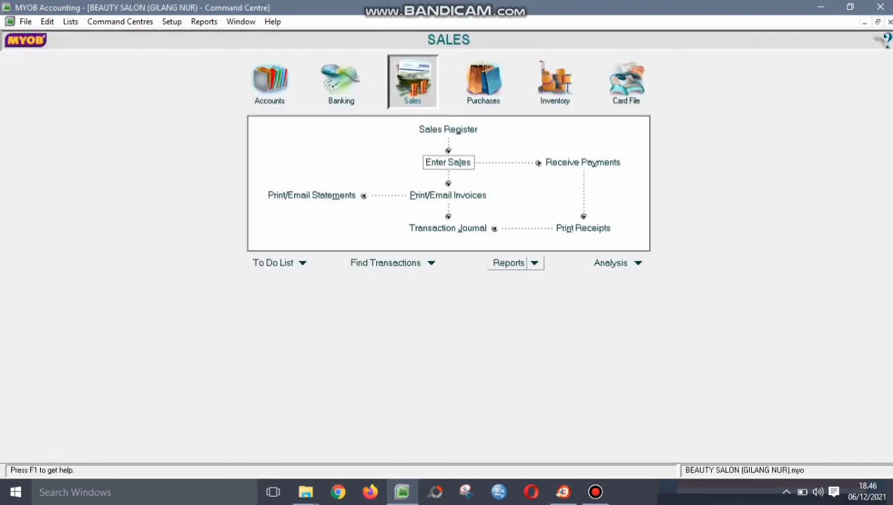
- Open the Transaction Journal from the Accounts command centre and confirm its date range
left_click(447, 228)
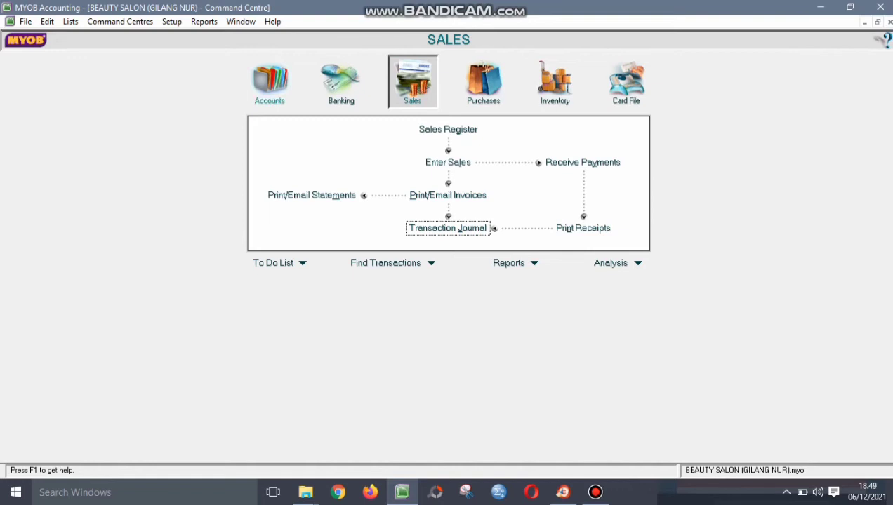
left_click(270, 82)
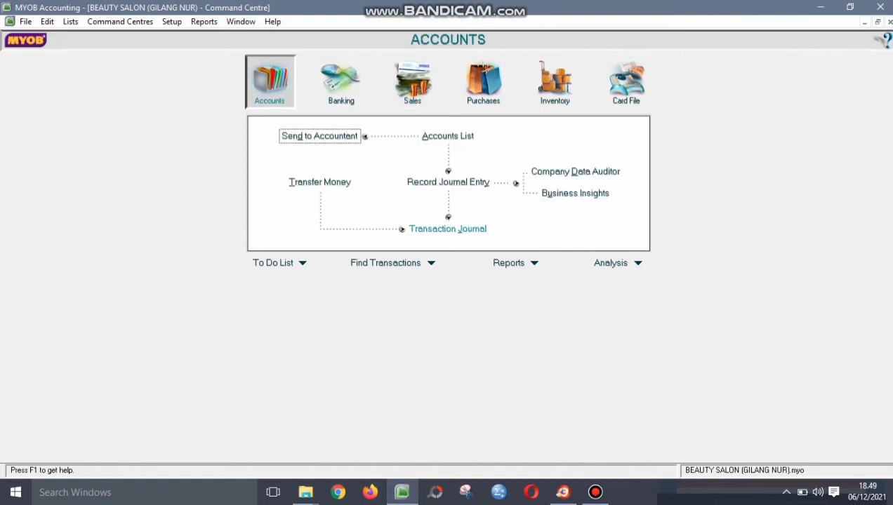
left_click(447, 229)
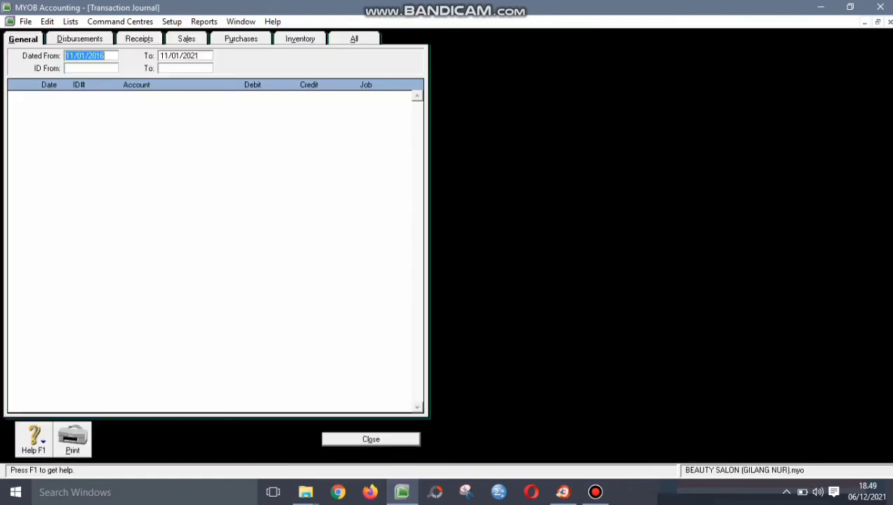
left_click(179, 56)
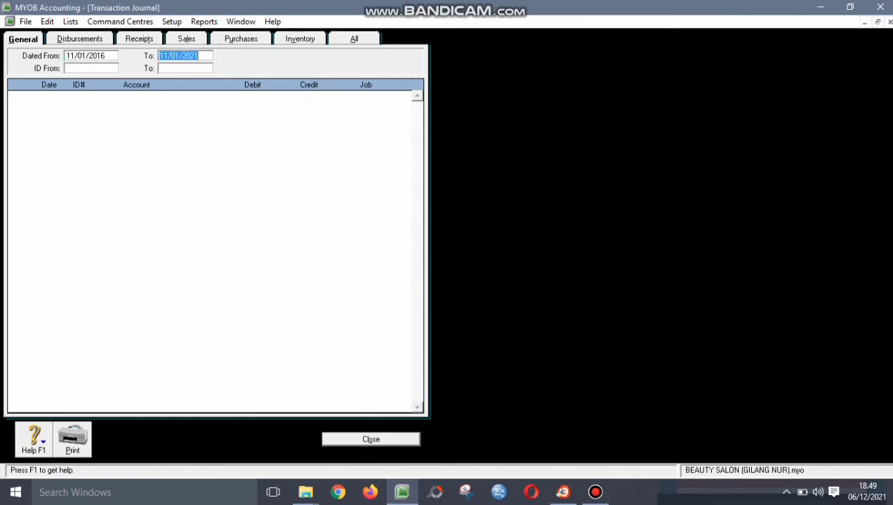
left_click(91, 55)
left_click(179, 56)
key("Tab")
- Change invoice S-160001's date to 11/01/2016 from the All tab, then close the journal
left_click(353, 39)
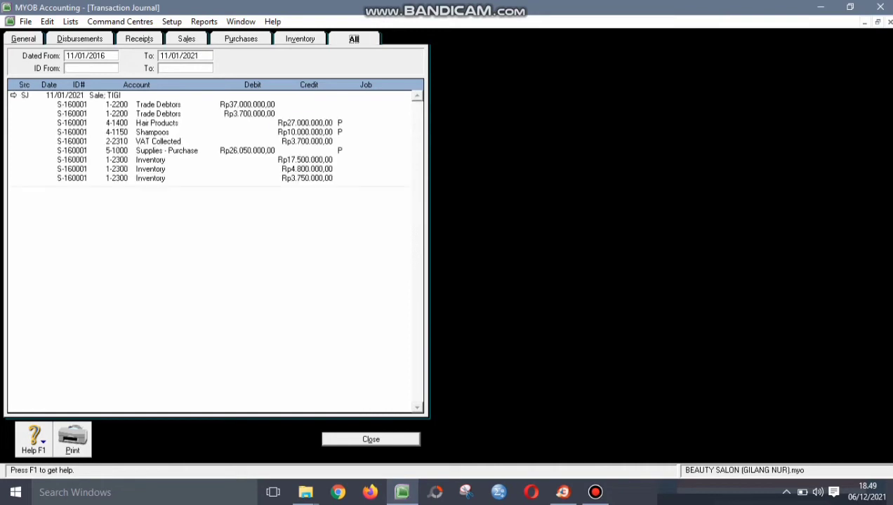
left_click(13, 95)
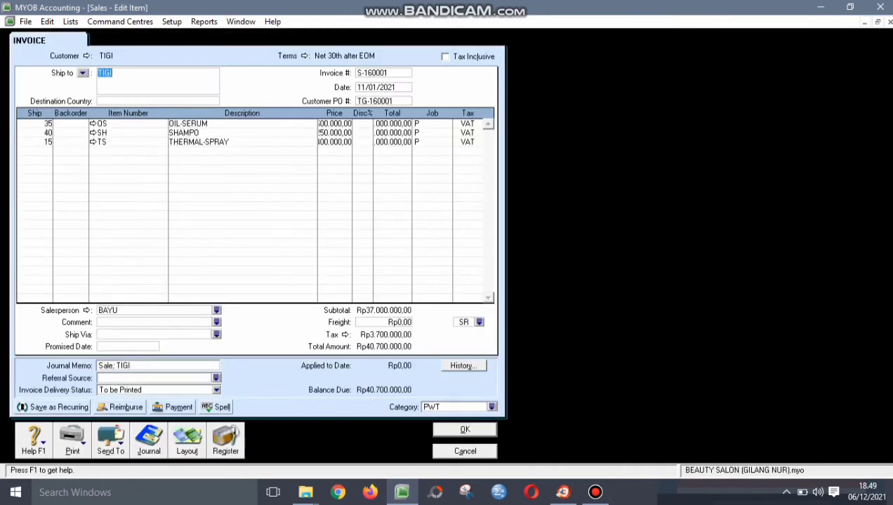
left_click(383, 87)
left_click(395, 87)
key("BackSpace")
key("BackSpace")
type("16")
key("Return")
left_click(148, 440)
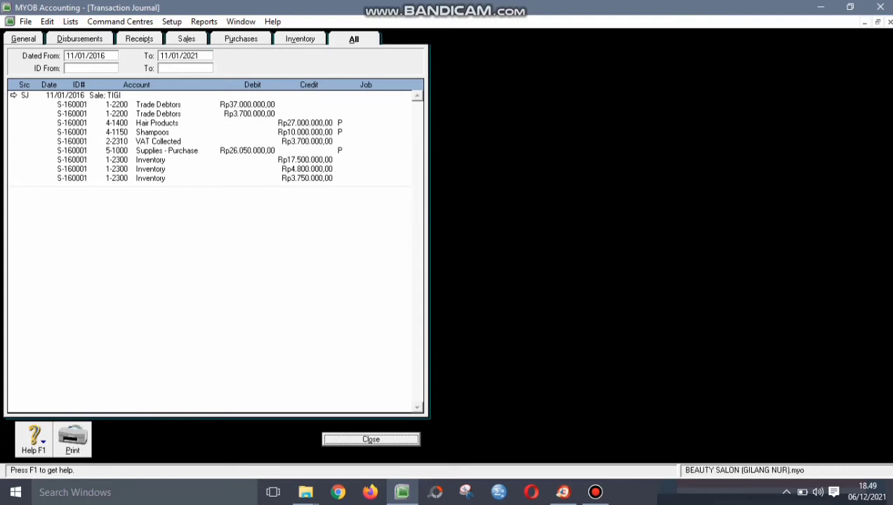
key("Return")
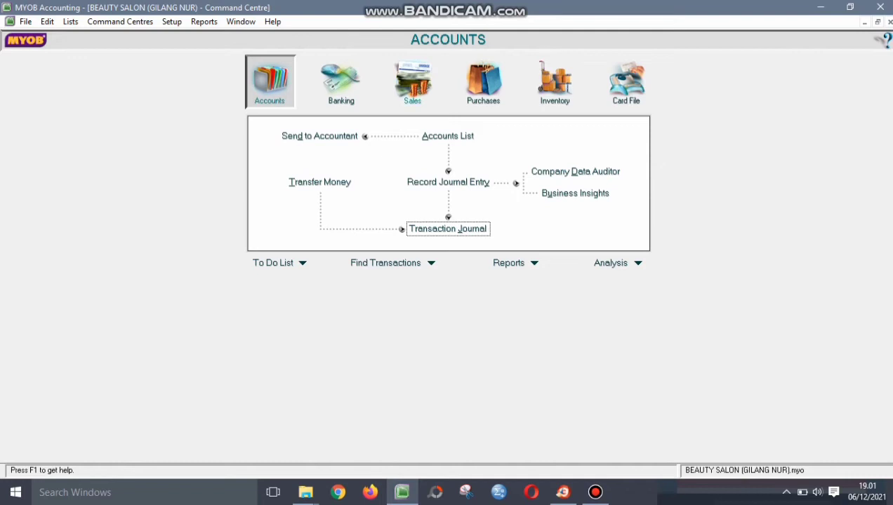
- Open a new Service-layout sale (00160002) from the Sales command centre for customer SEXY HAIR
left_click(412, 83)
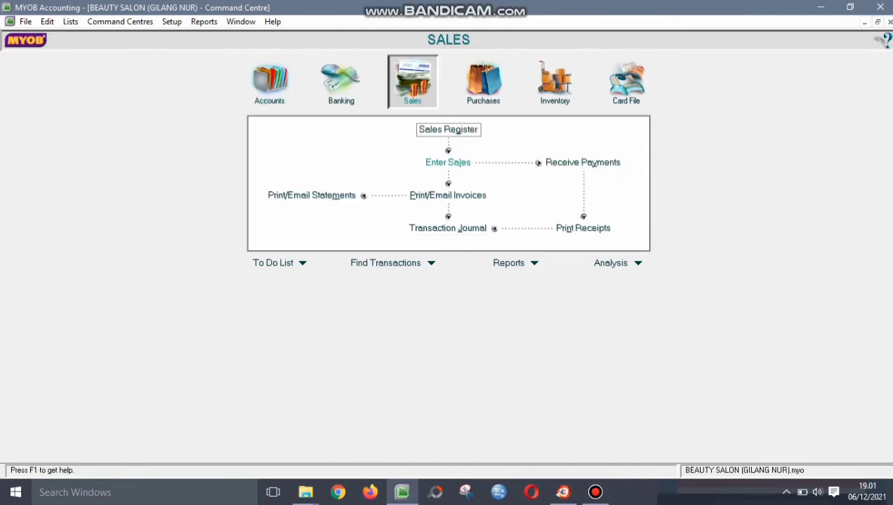
left_click(448, 163)
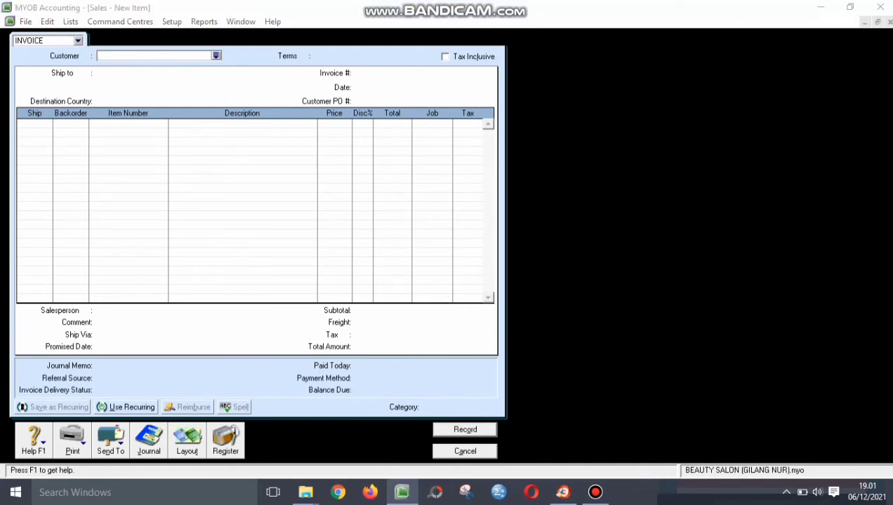
left_click(321, 219)
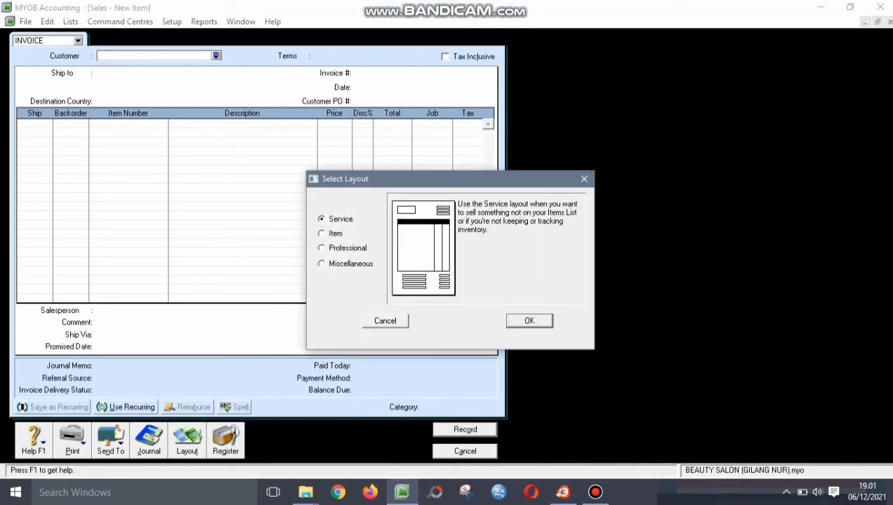
key("Return")
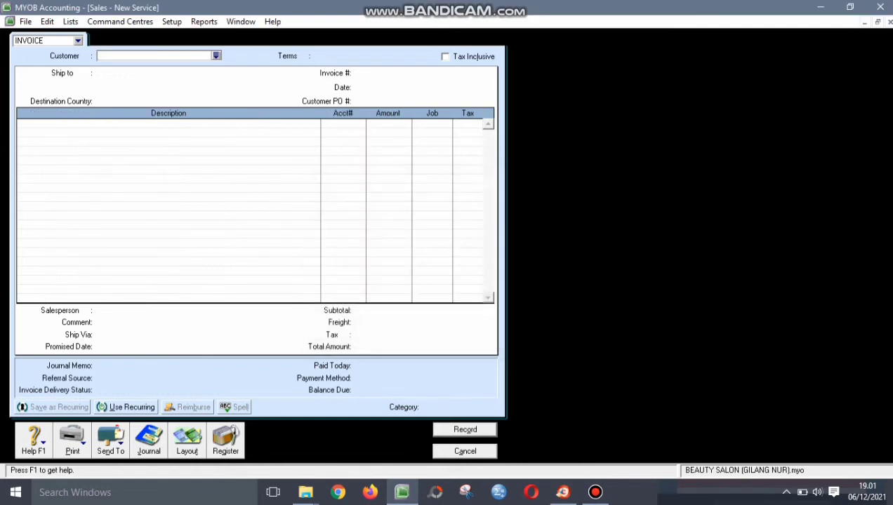
key("Tab")
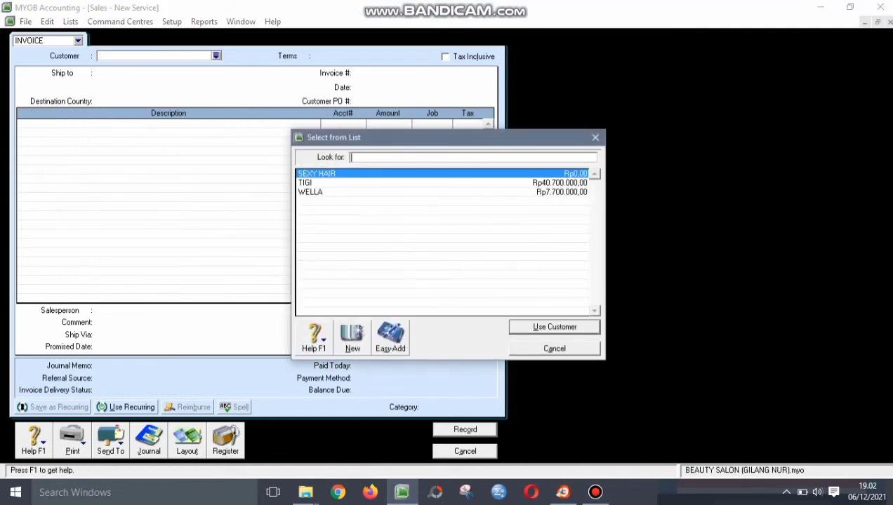
key("Return")
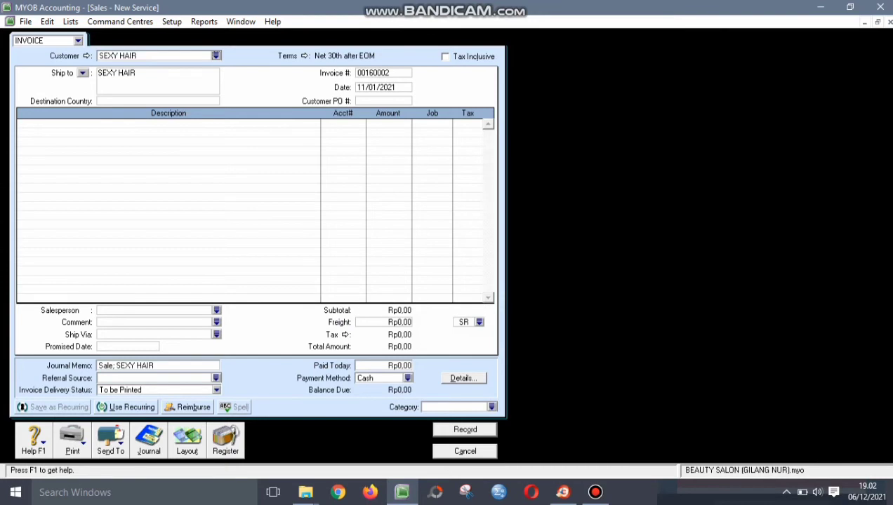
- Set the SEXY HAIR terms to C.O.D. and make prices tax inclusive
left_click(304, 56)
key("alt+Down")
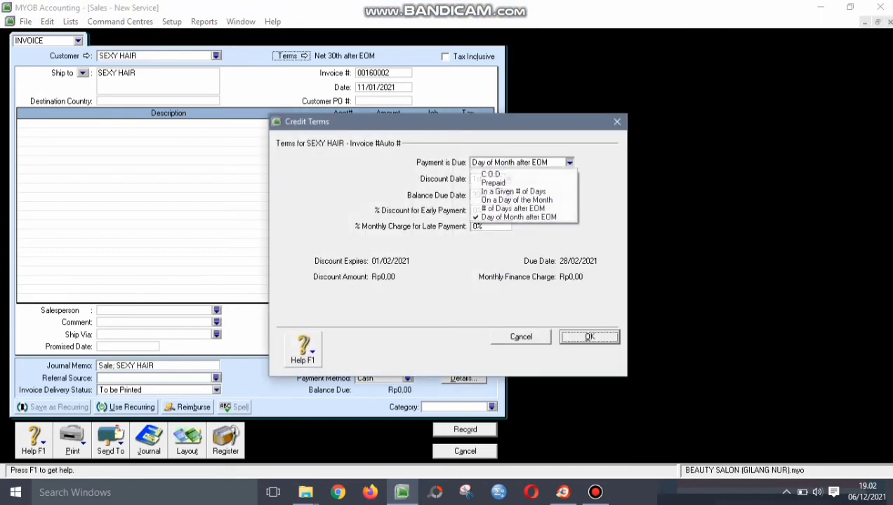
key("Home")
key("Return")
key("Return")
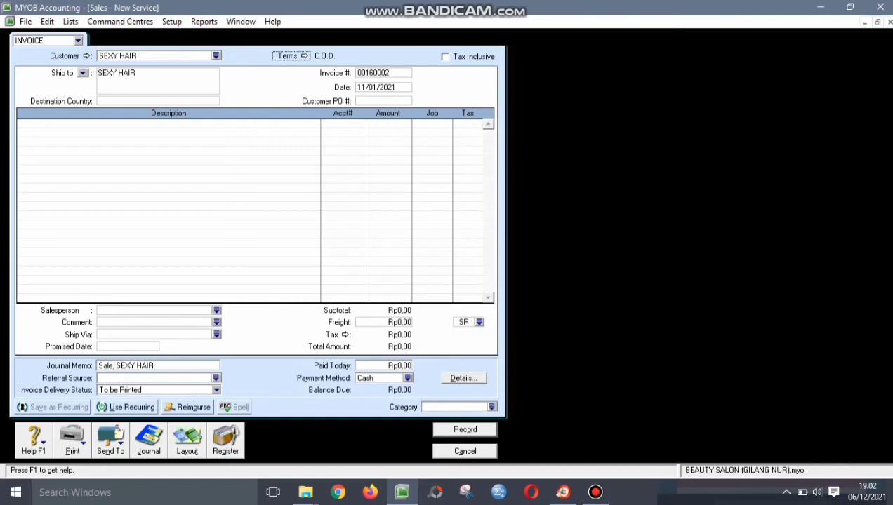
key("Tab")
key("space")
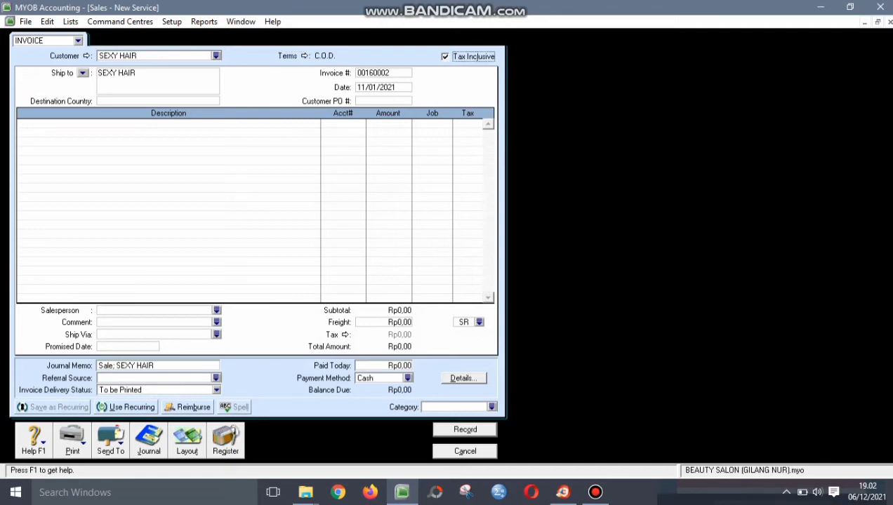
- Enter invoice number S-160002, date 13/01/2016 and customer PO SH-160001
key("Tab")
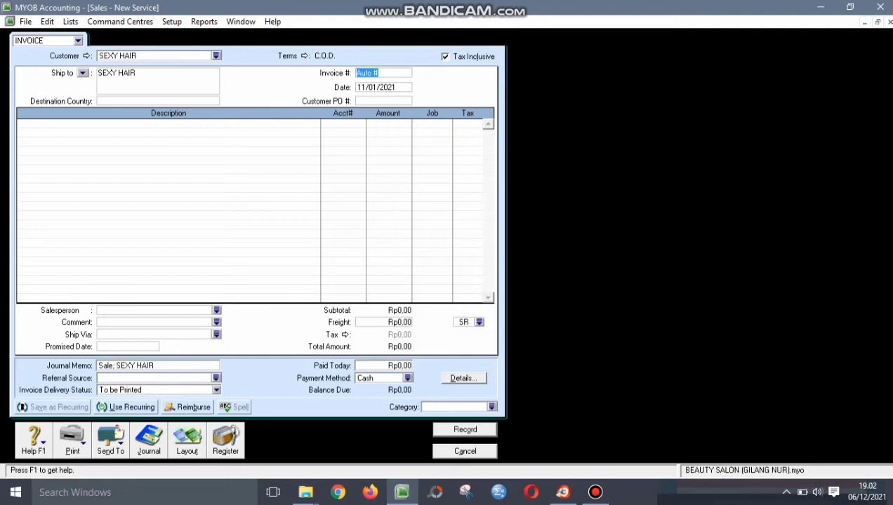
type("SH-16000")
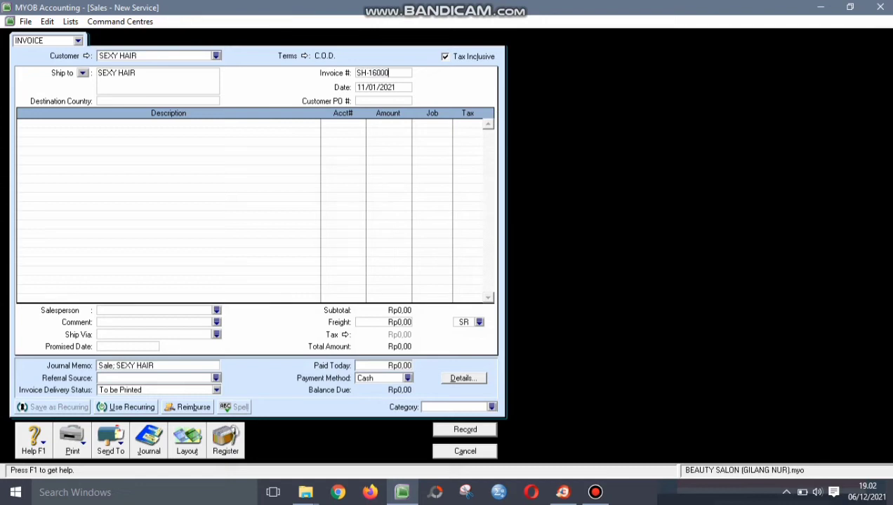
key("BackSpace")
key("BackSpace")
key("BackSpace")
key("BackSpace")
key("BackSpace")
key("BackSpace")
key("BackSpace")
key("BackSpace")
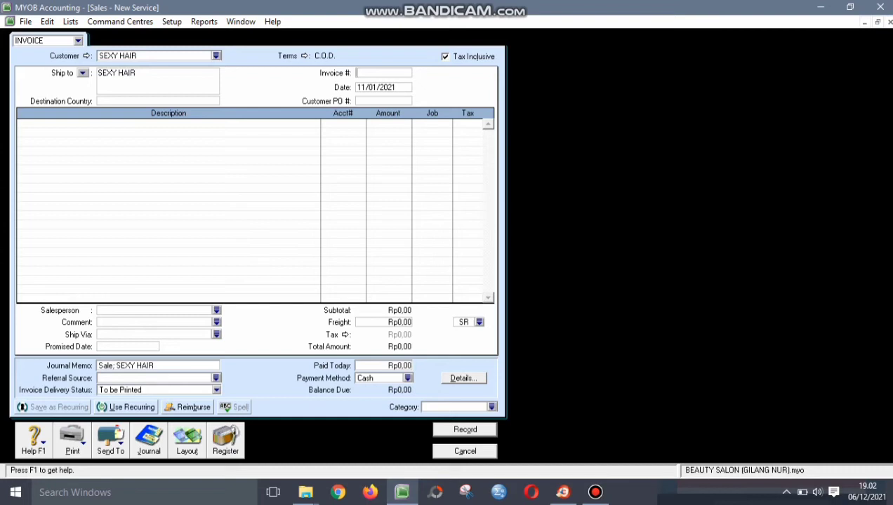
type("S-160002")
key("Tab")
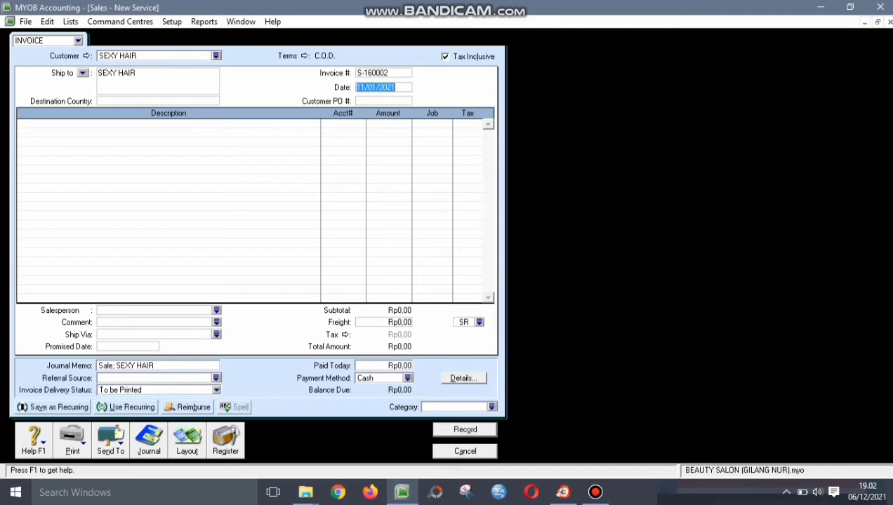
type("13/01/20")
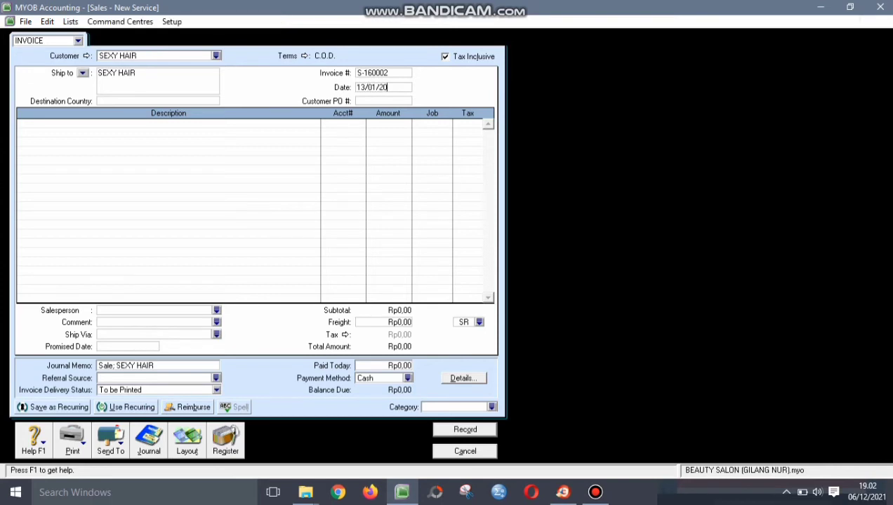
type("16")
key("Tab")
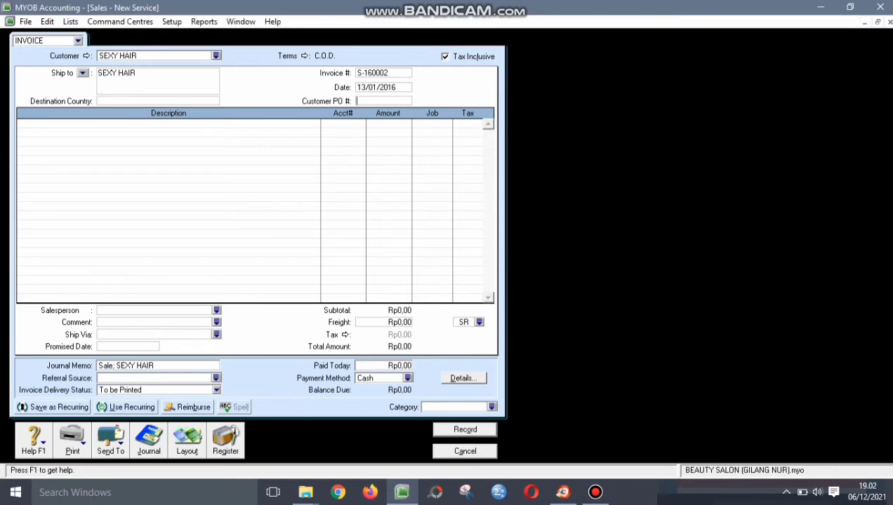
type("SH-160001")
key("Tab")
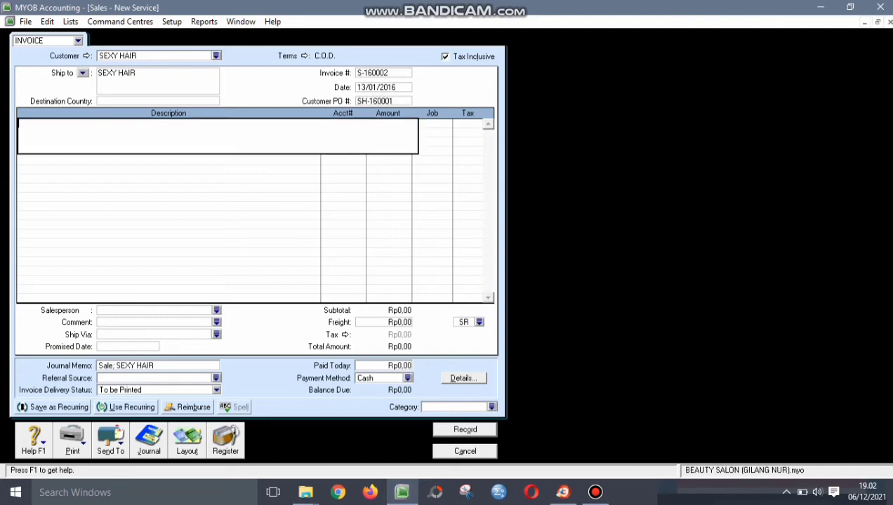
- Add a SALE SERVICE line on account 4-1250 for Rp5.500.000
type("SAL")
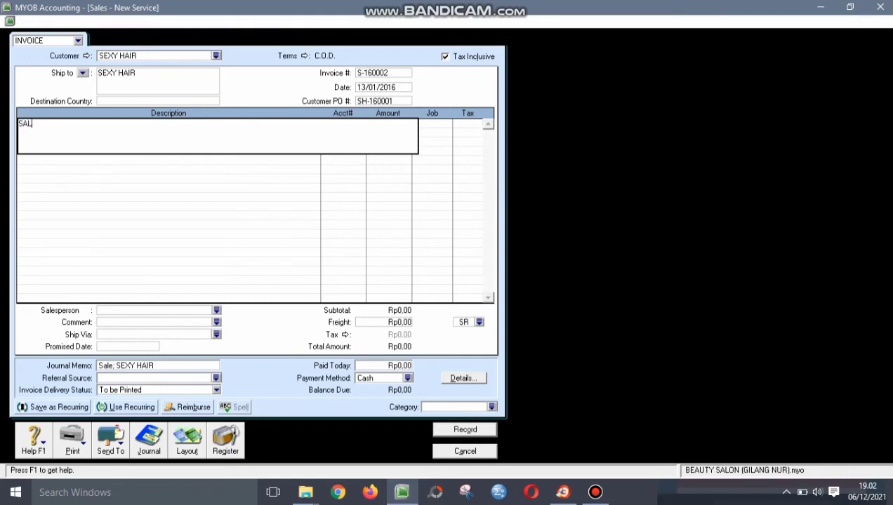
type("E SERVICE")
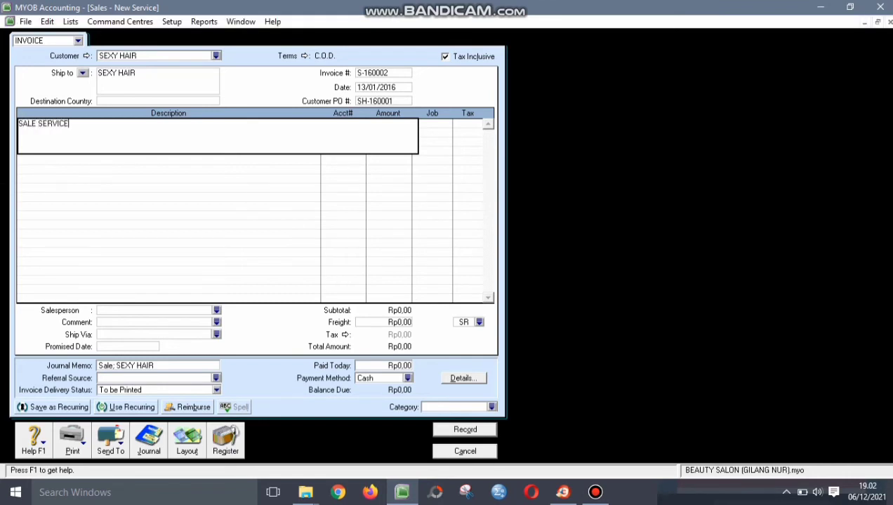
key("Tab")
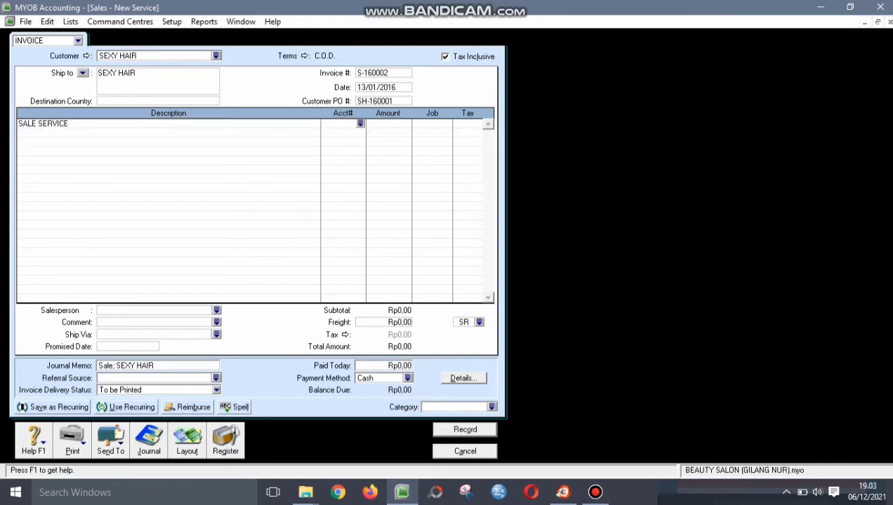
type("4")
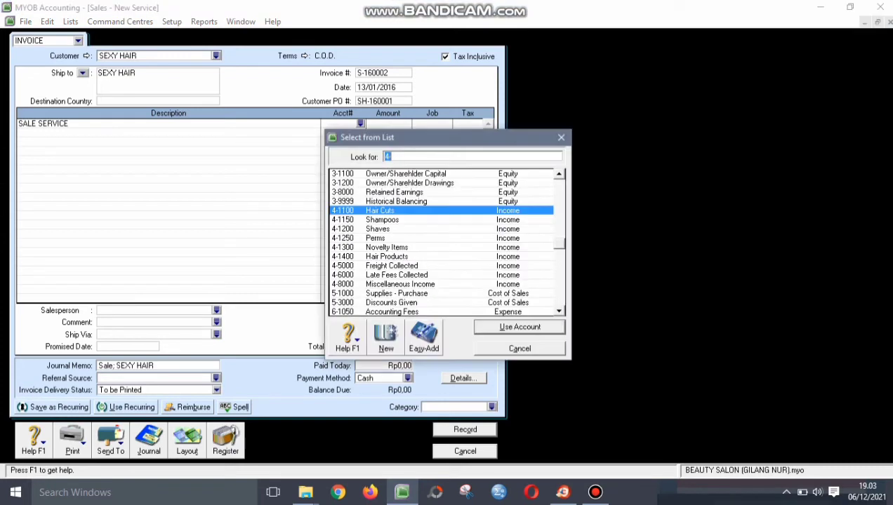
type("-1250")
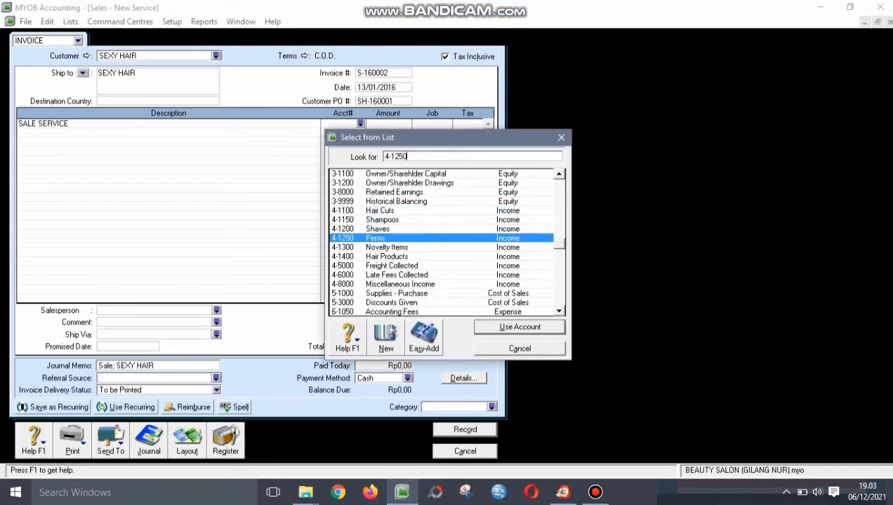
key("Return")
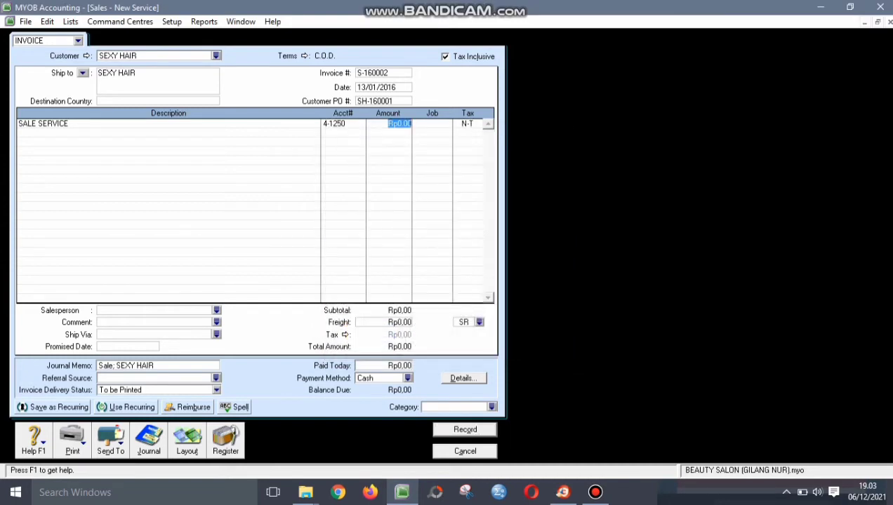
type("5500000")
key("Return")
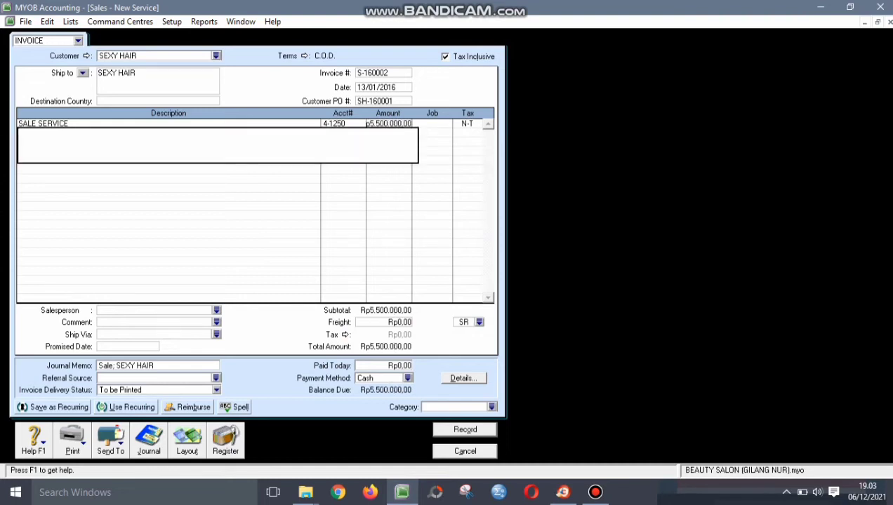
- Assign the line to job S with the VAT tax code, accepting the warning
left_click(429, 124)
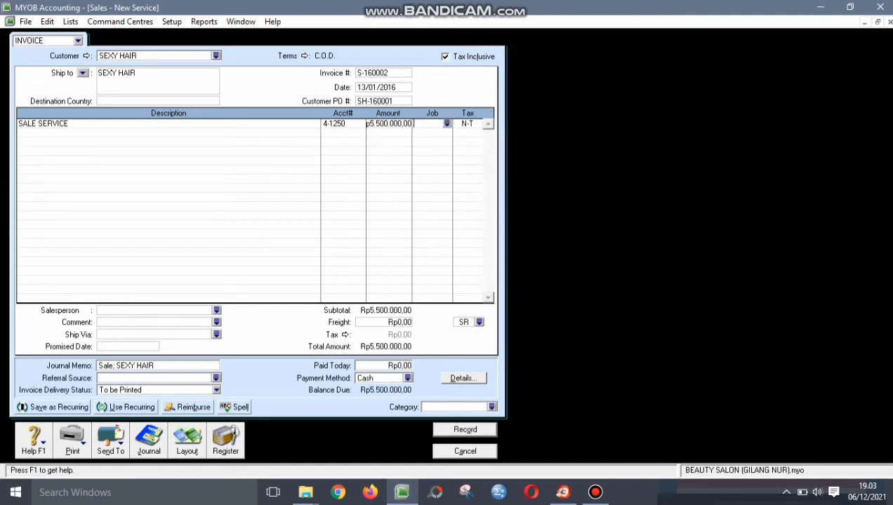
type("S")
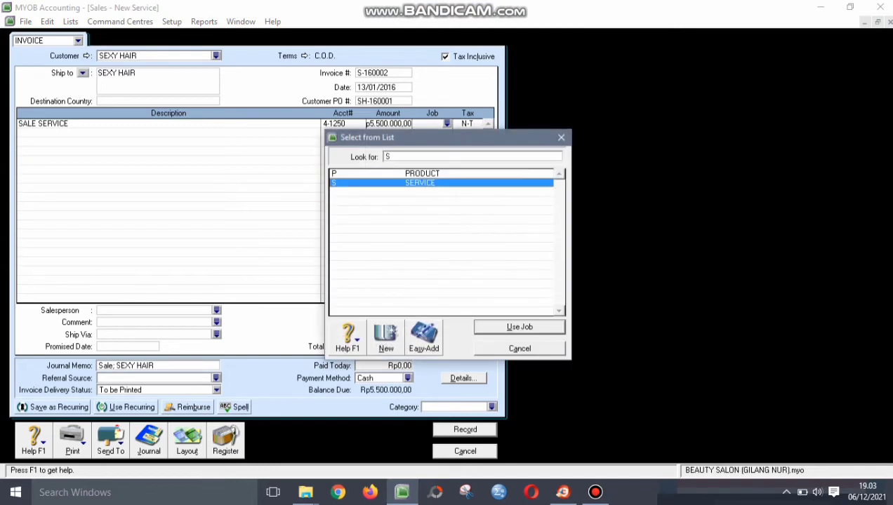
key("Return")
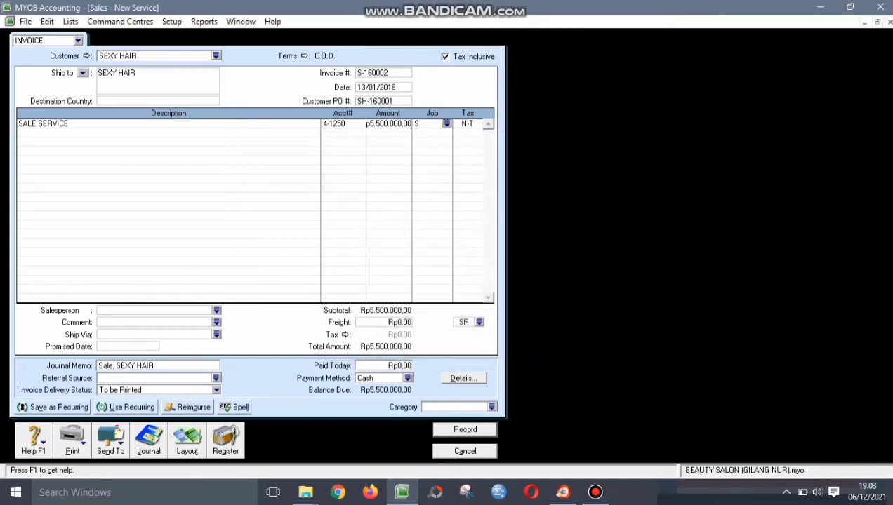
key("Tab")
key("space")
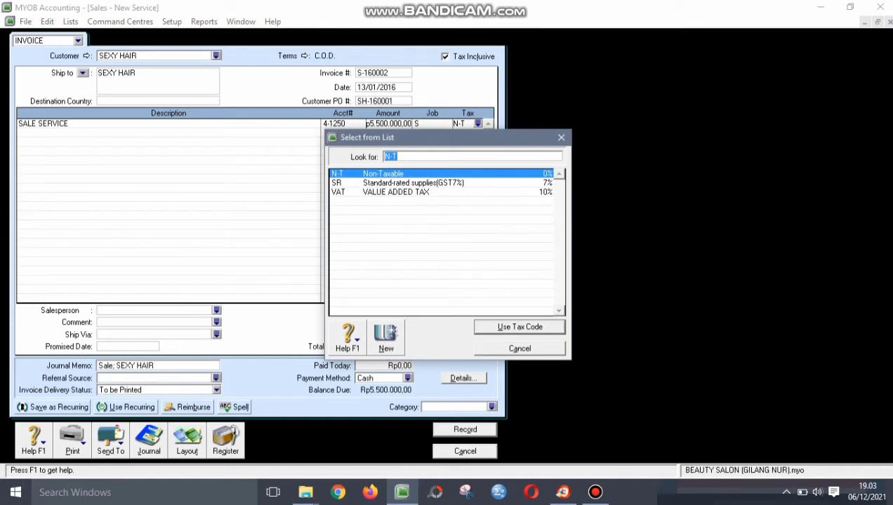
type("VAT")
key("Return")
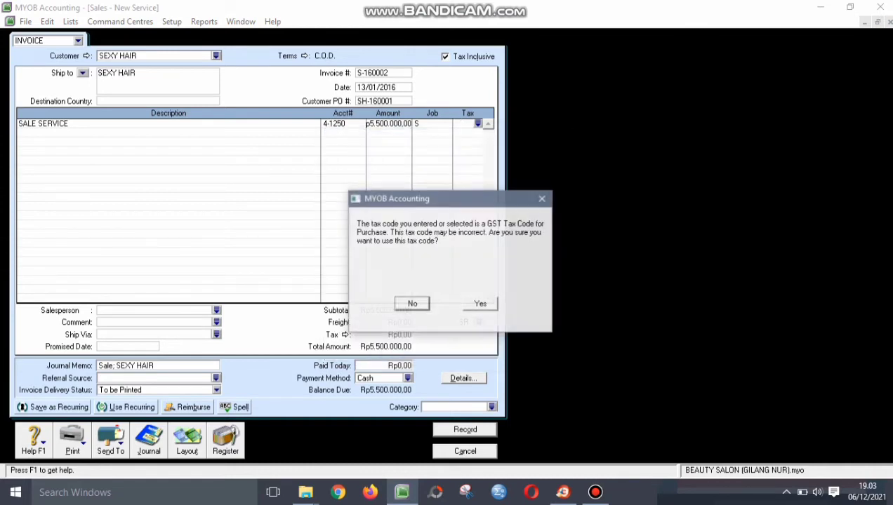
key("Return")
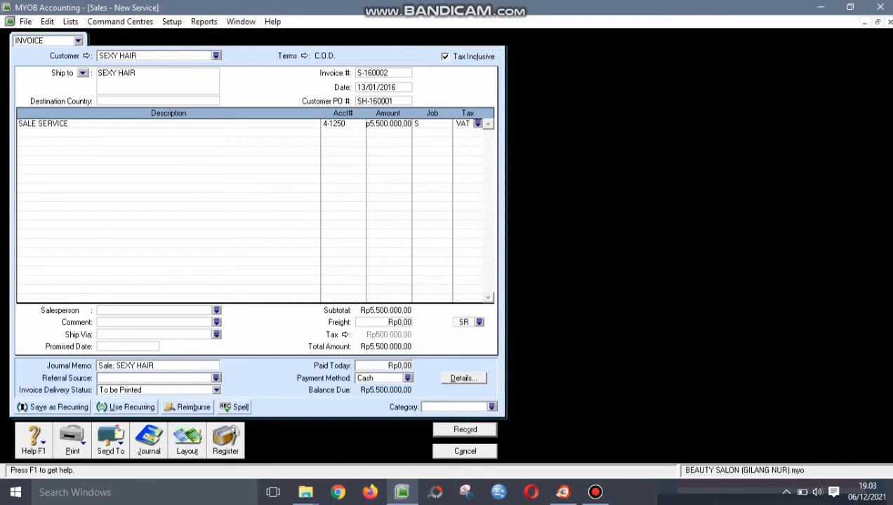
- Set the first employee as salesperson and CLP as the invoice category
left_click(217, 311)
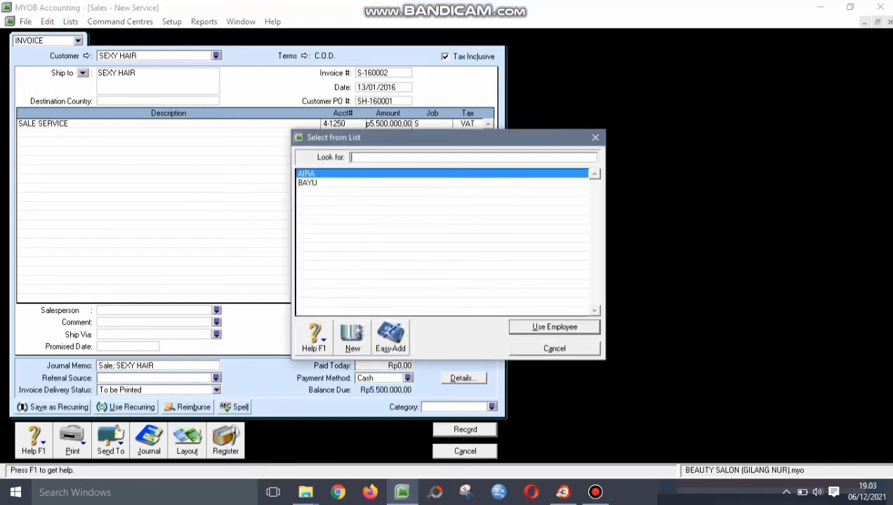
key("Return")
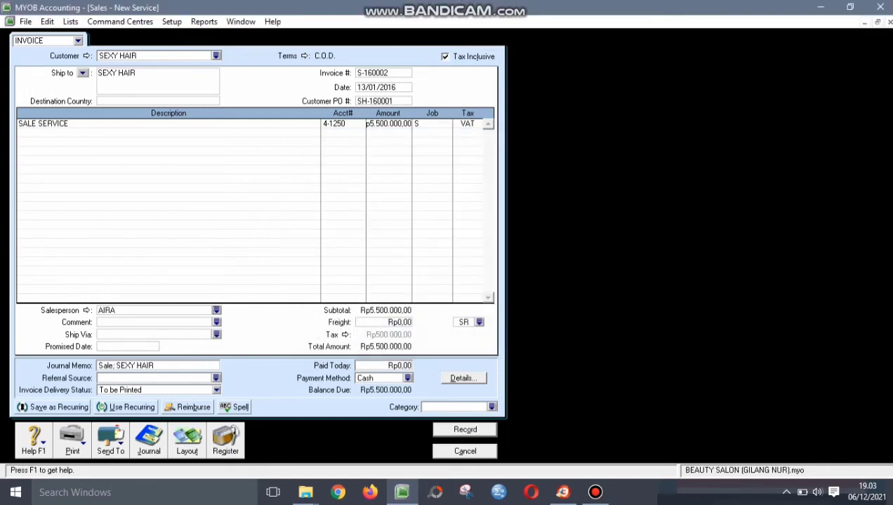
left_click(491, 407)
type("CLP")
key("Return")
- Change the description to SALE SERVICE FOR HAIR FRIZZ, keep account 4-1250, and record the invoice
left_click(69, 123)
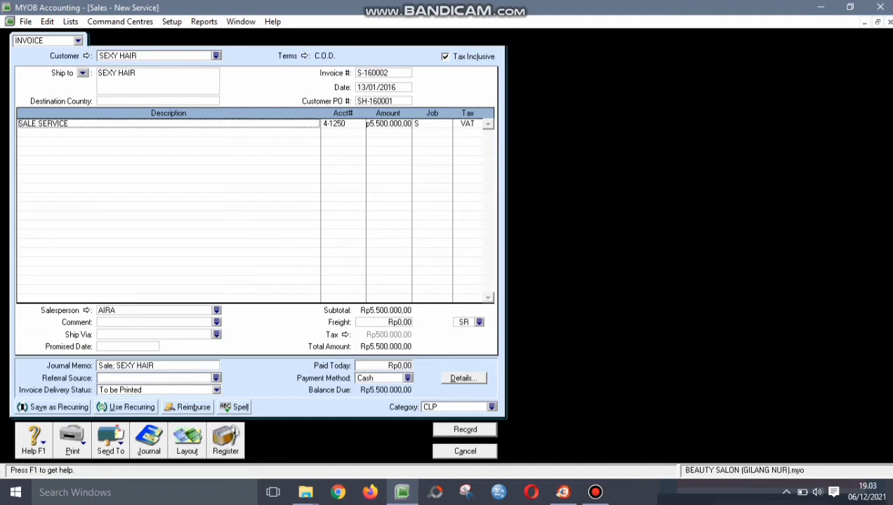
type("FOR HAIR D")
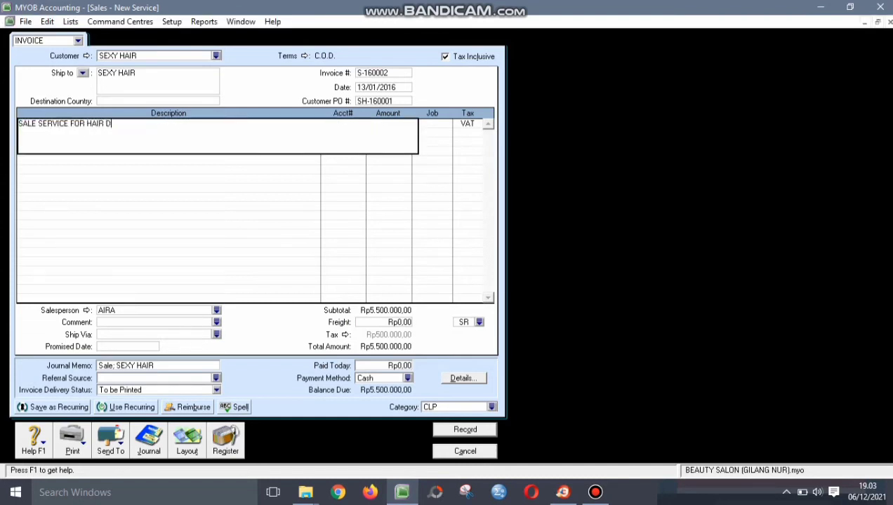
key("BackSpace")
type("FRIZZ")
key("Tab")
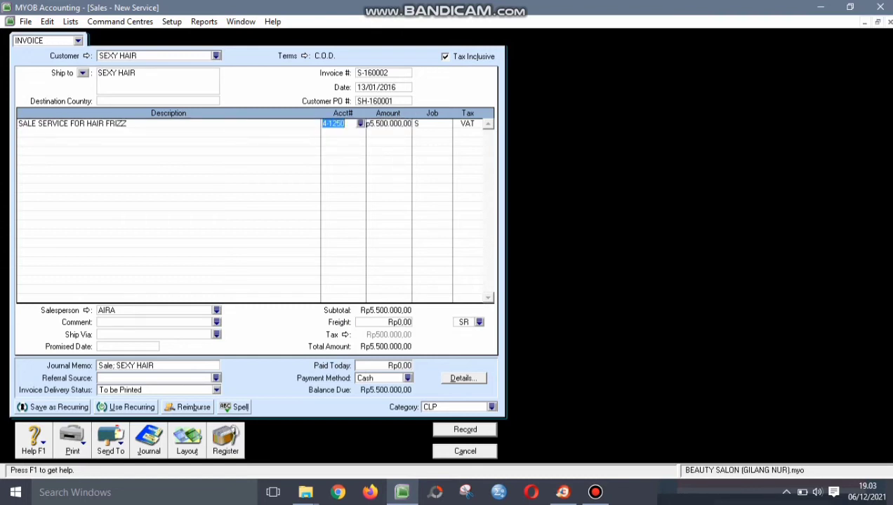
left_click(360, 124)
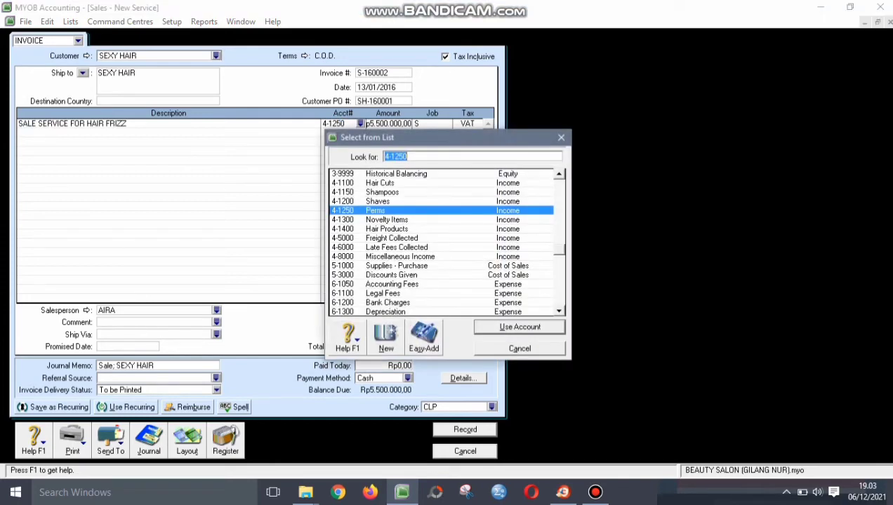
key("Return")
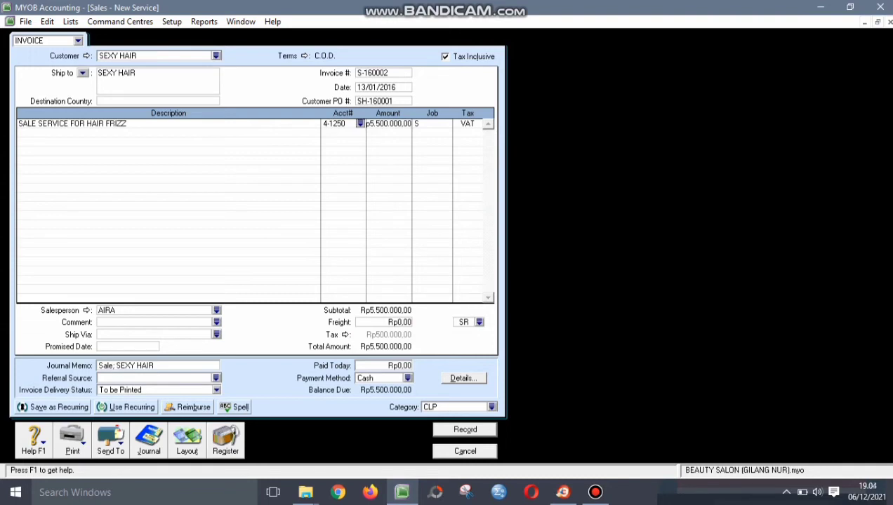
key("Tab")
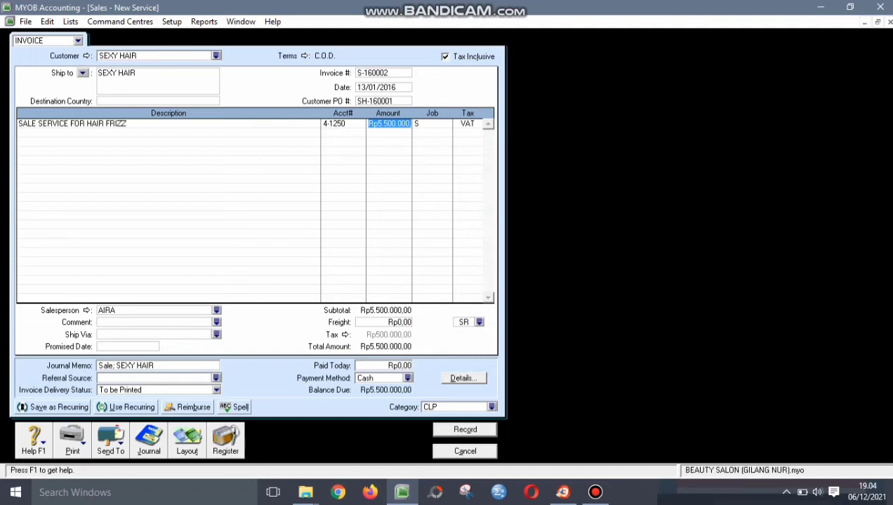
left_click(372, 73)
left_click(374, 102)
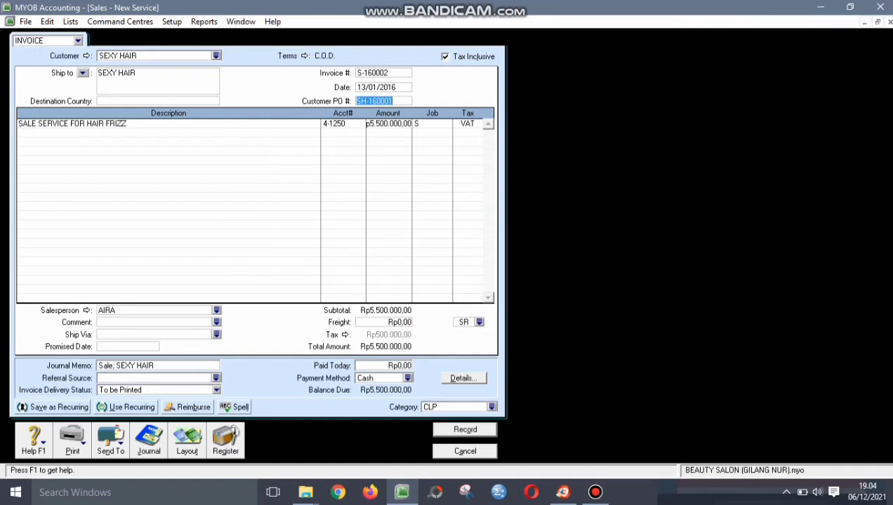
left_click(425, 124)
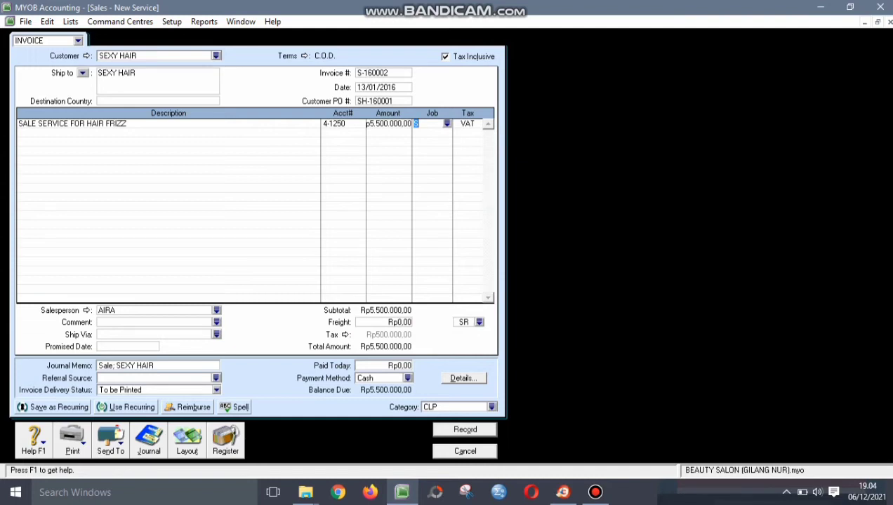
key("ctrl+r")
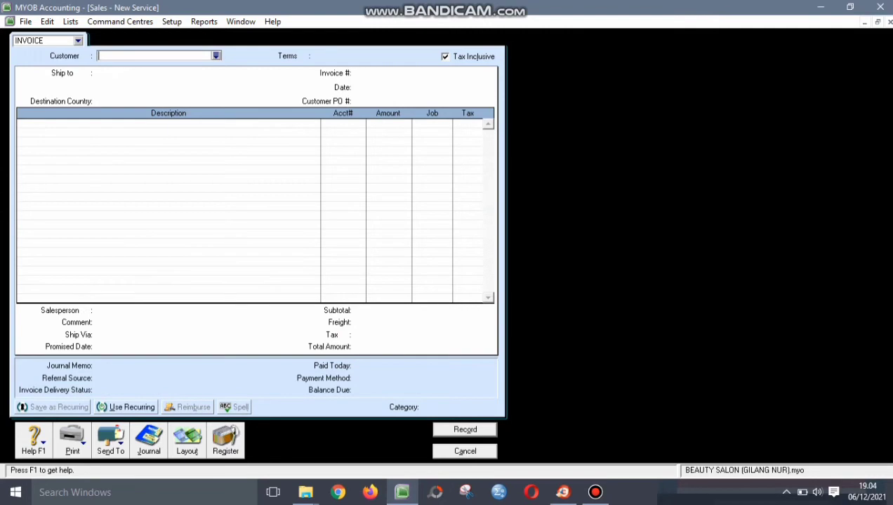
- Close the invoice and start a Receive Payments entry for customer SEXY HAIR
key("Escape")
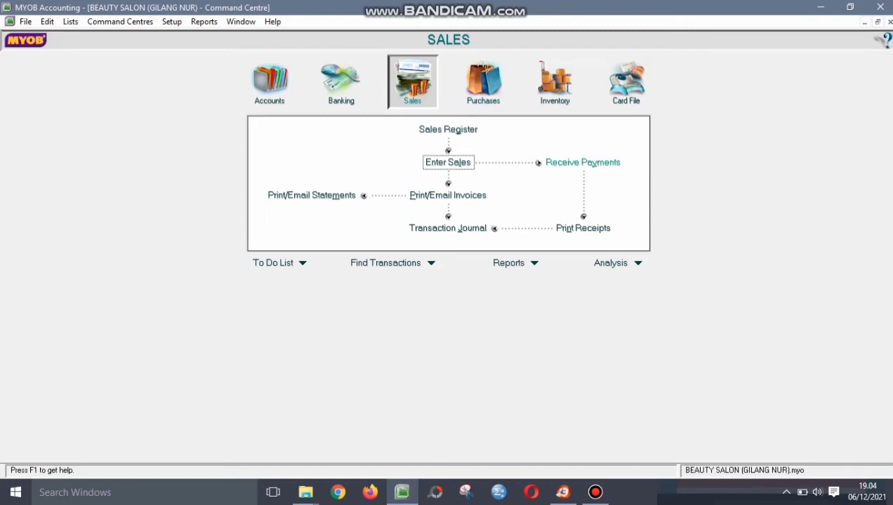
left_click(583, 163)
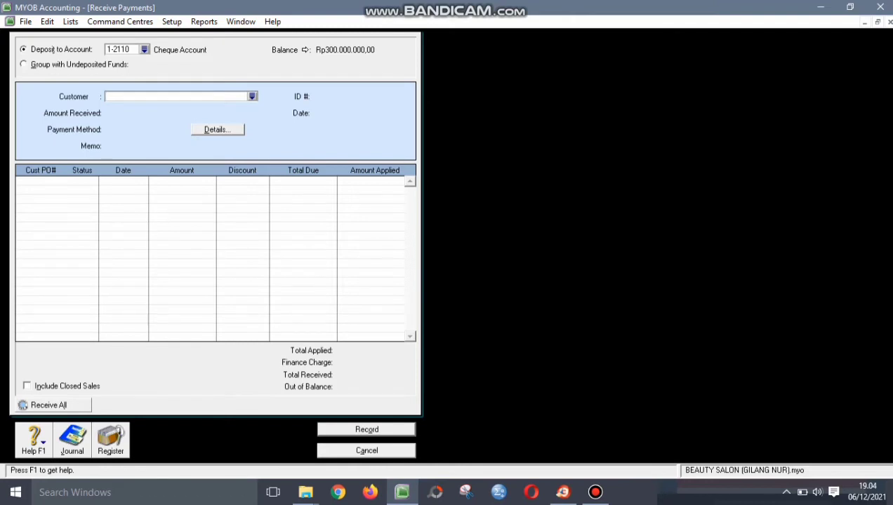
left_click(252, 96)
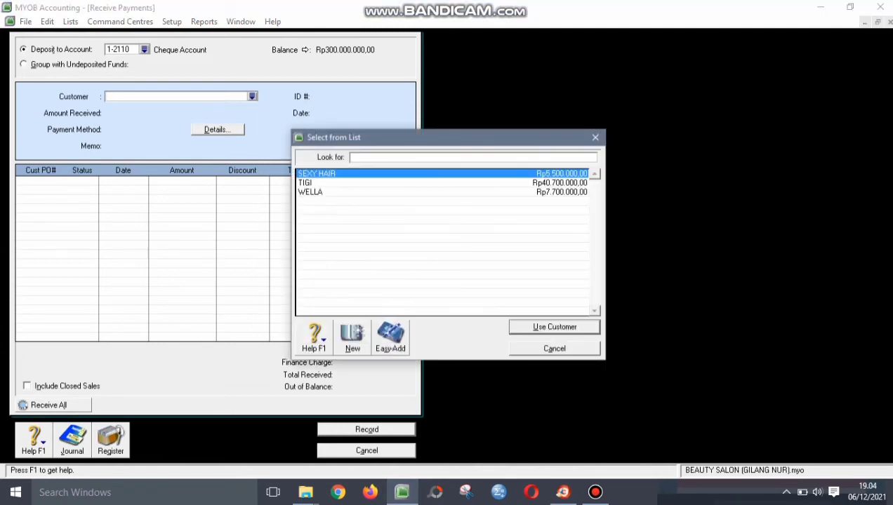
key("Return")
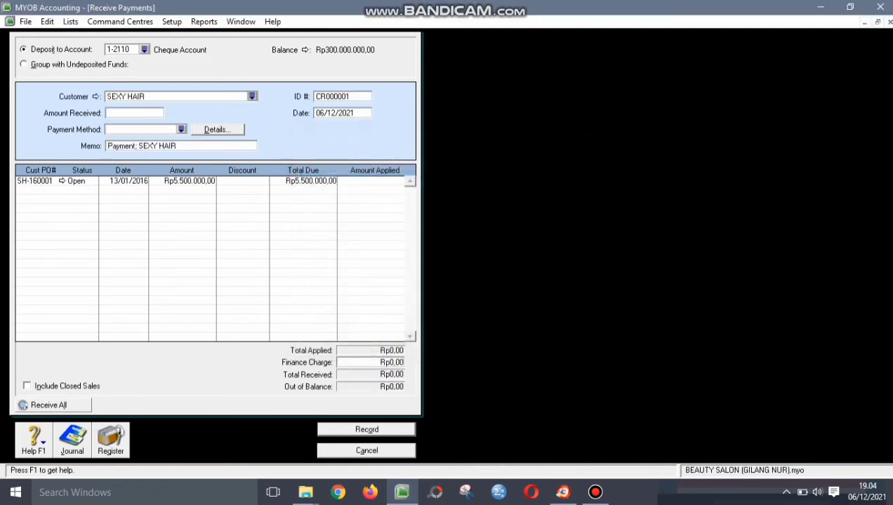
- Give the receipt ID R-160001 and date 13/01/2016
key("Tab")
type("R-160001")
key("Tab")
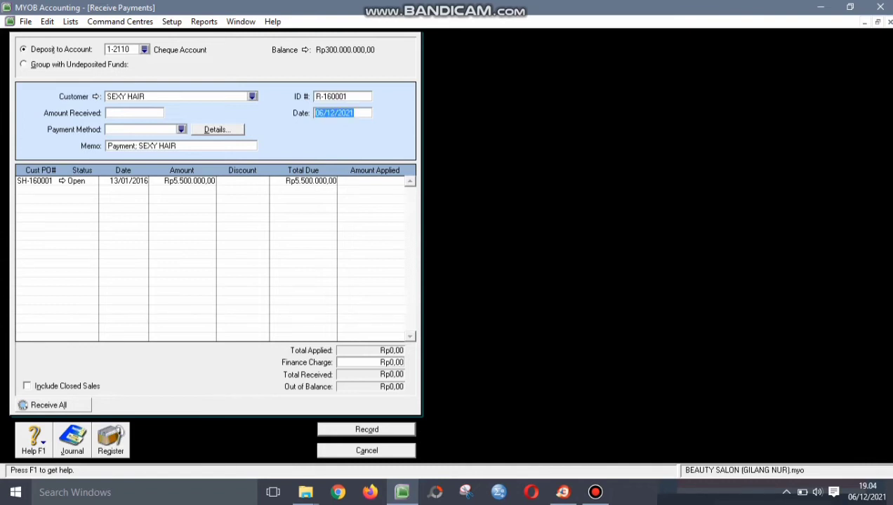
type("13/0")
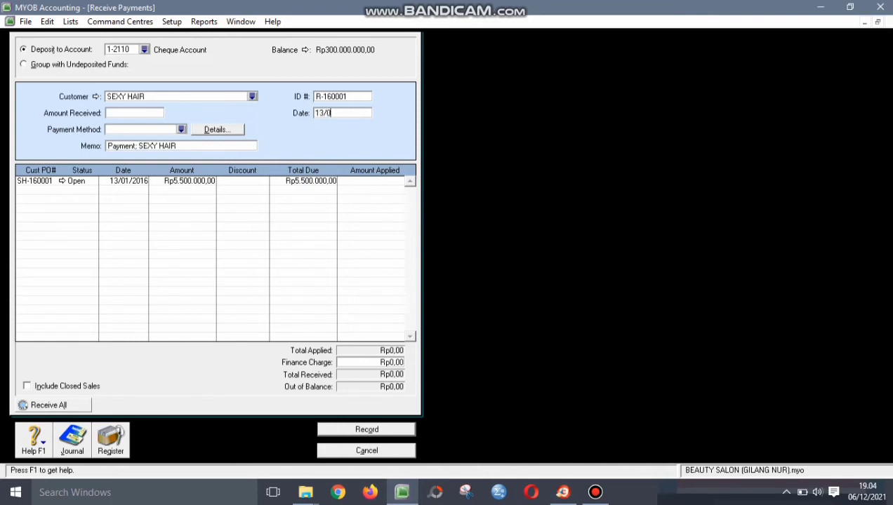
type("1/2016")
key("Tab")
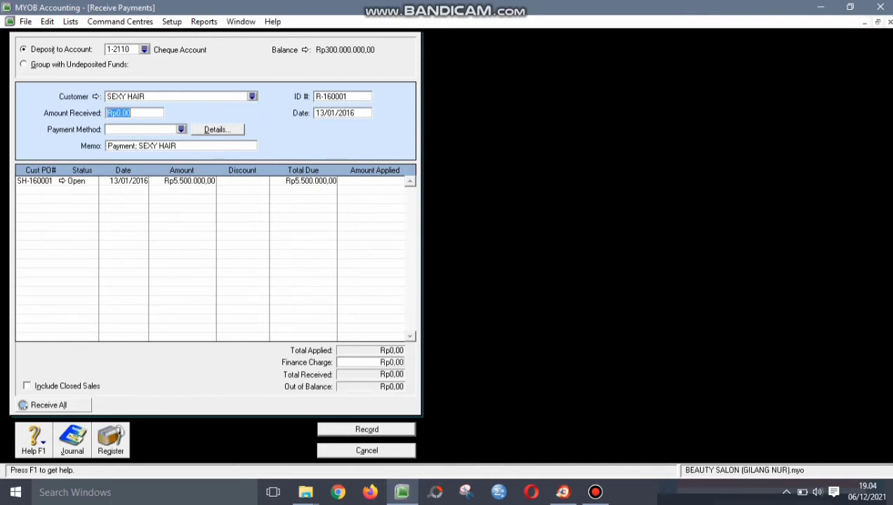
- Enter Rp5.500.000 received, apply it to invoice SH-160001, and record the payment
type("5500000")
key("Tab")
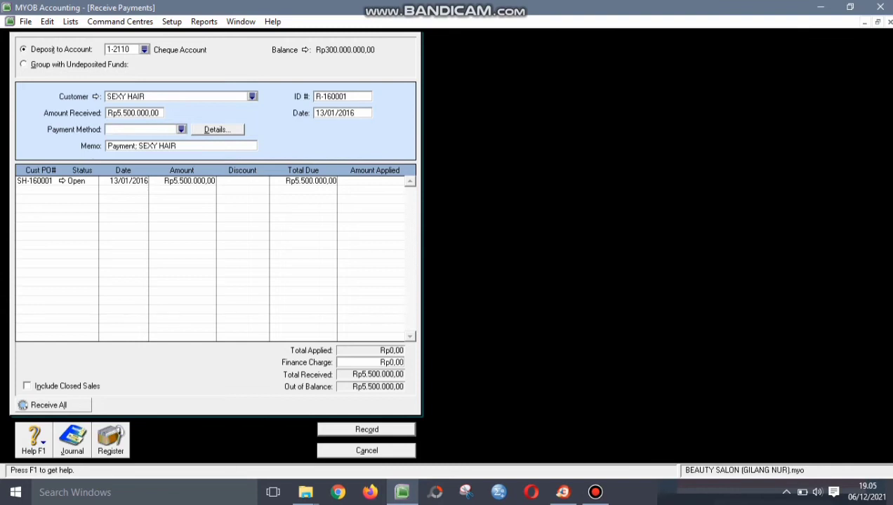
left_click(377, 181)
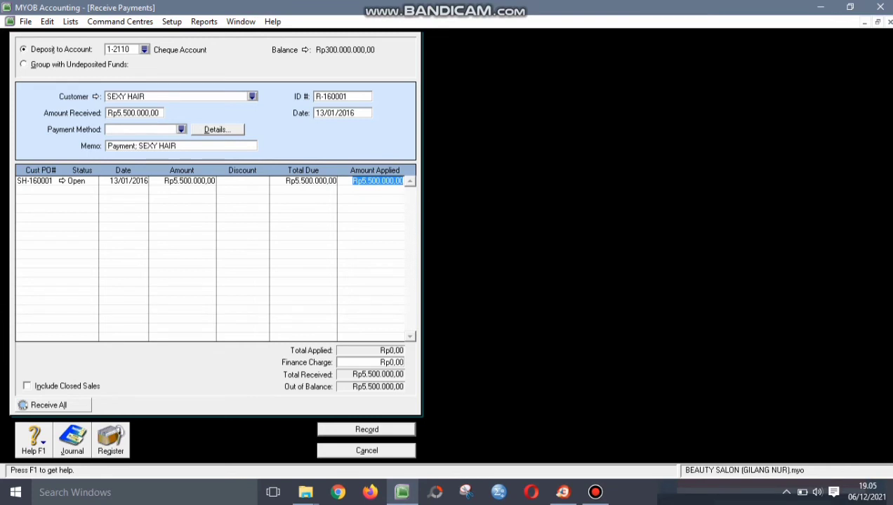
key("Tab")
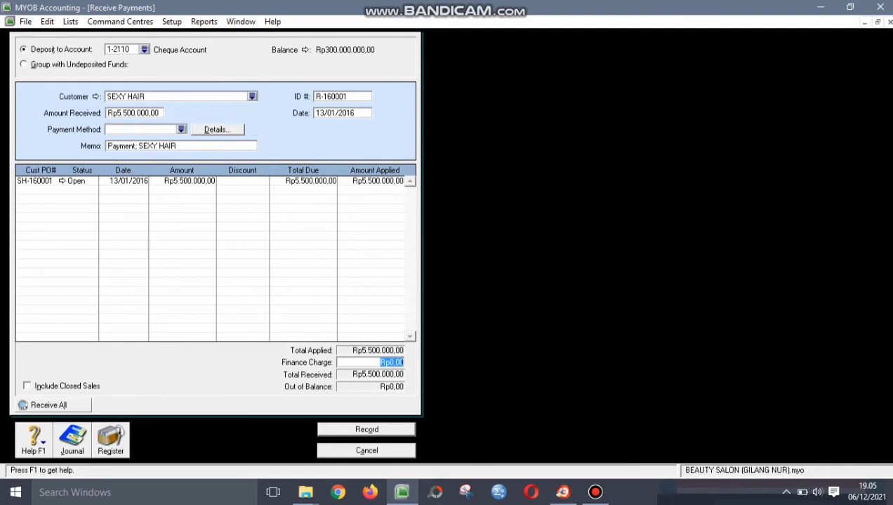
key("Tab")
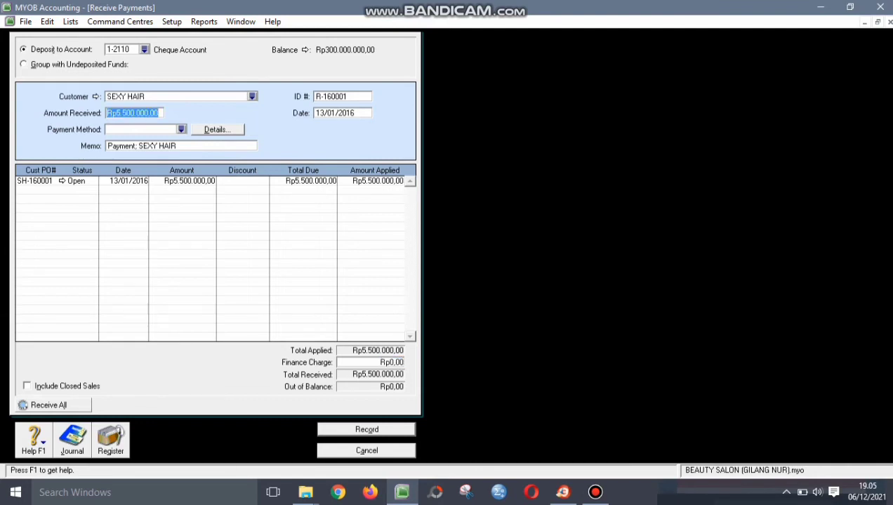
key("Tab")
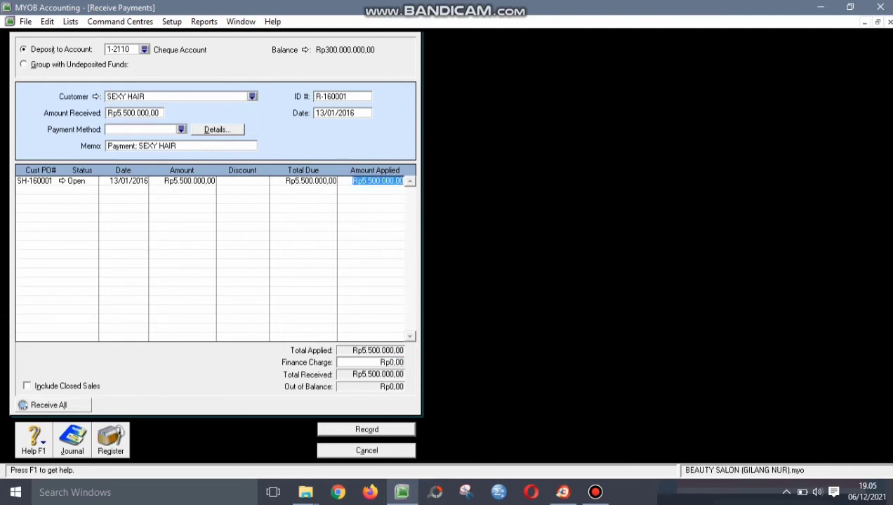
key("Tab")
key("Tab")
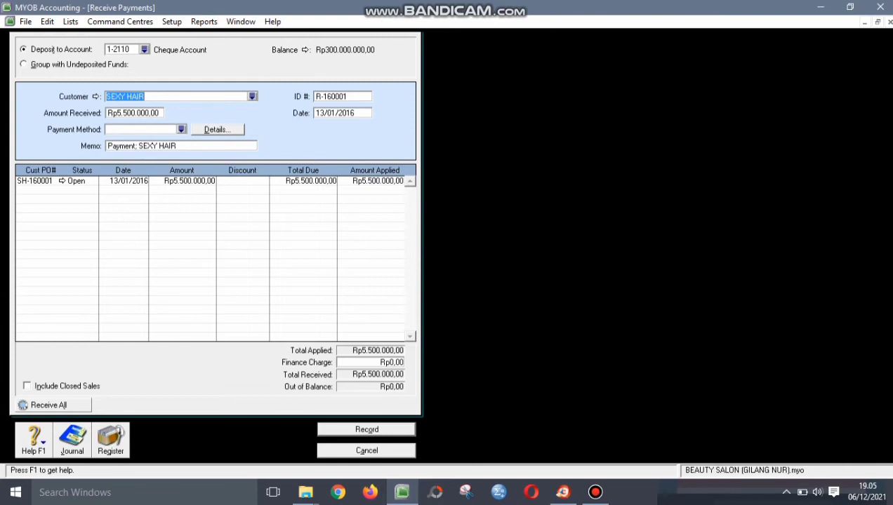
key("Tab")
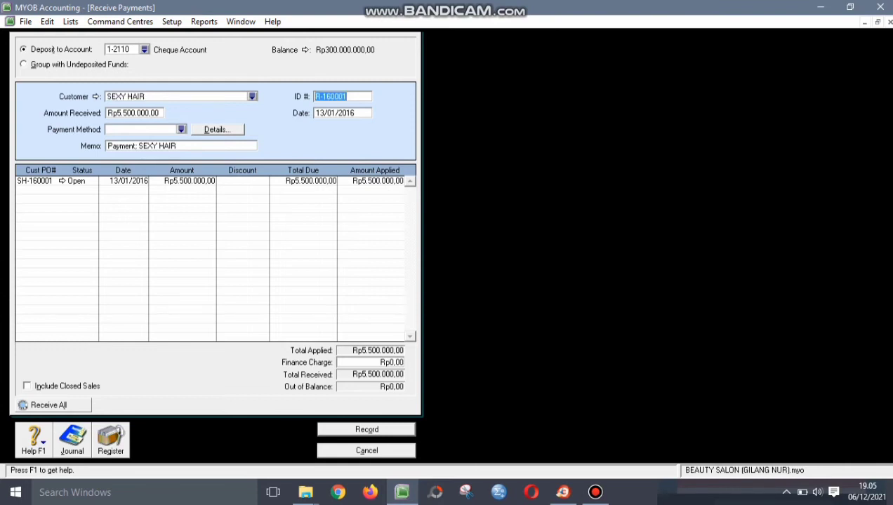
key("Return")
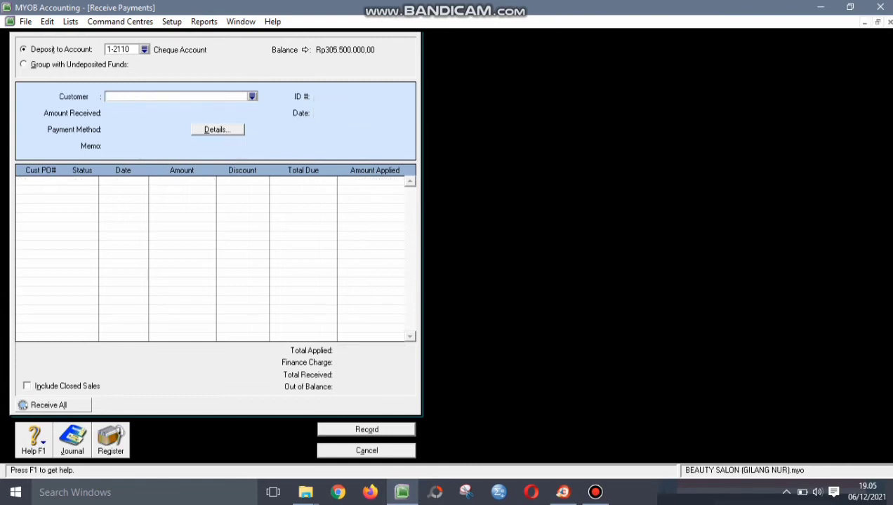
- Close Receive Payments, open a new sales invoice, and bring up the customer list
key("Escape")
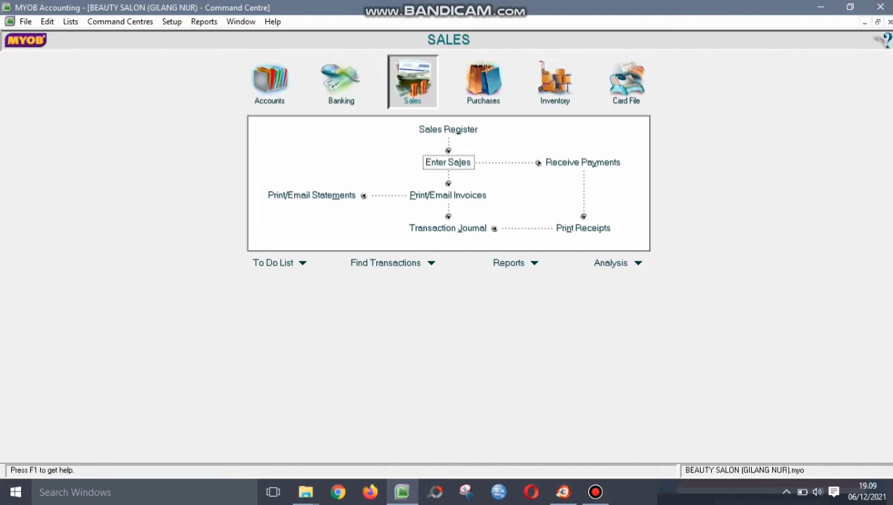
key("Return")
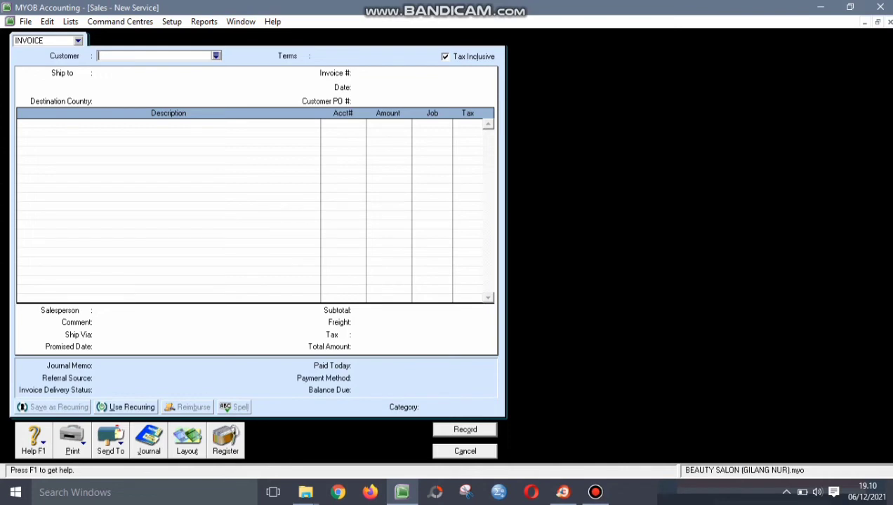
key("Tab")
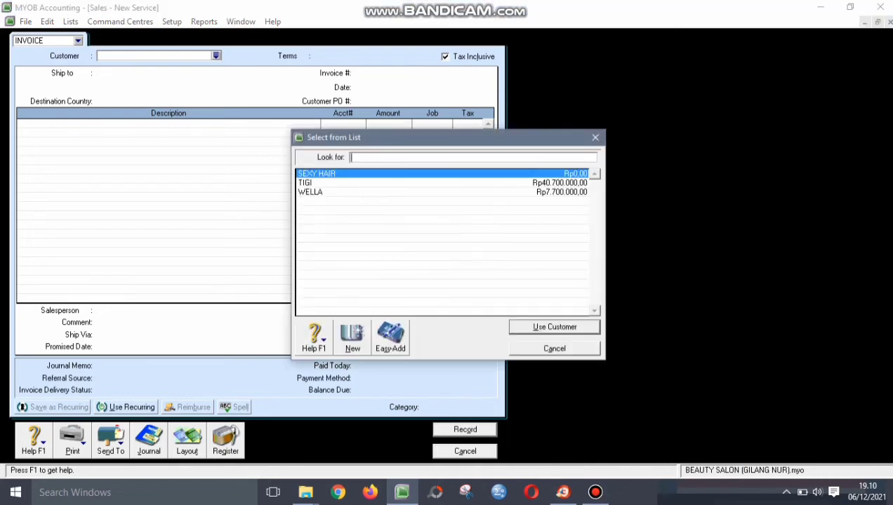
- Make SEXY HAIR invoice S-160003 dated 17/01/2016, PO SH-160001, with a DISCOUNT GIVEN line
key("Return")
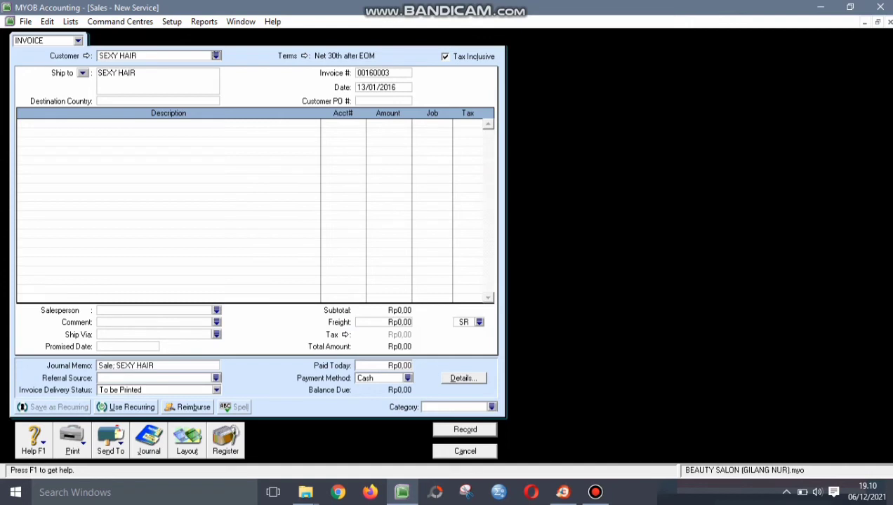
left_click(382, 73)
type("S-160003")
left_click(375, 87)
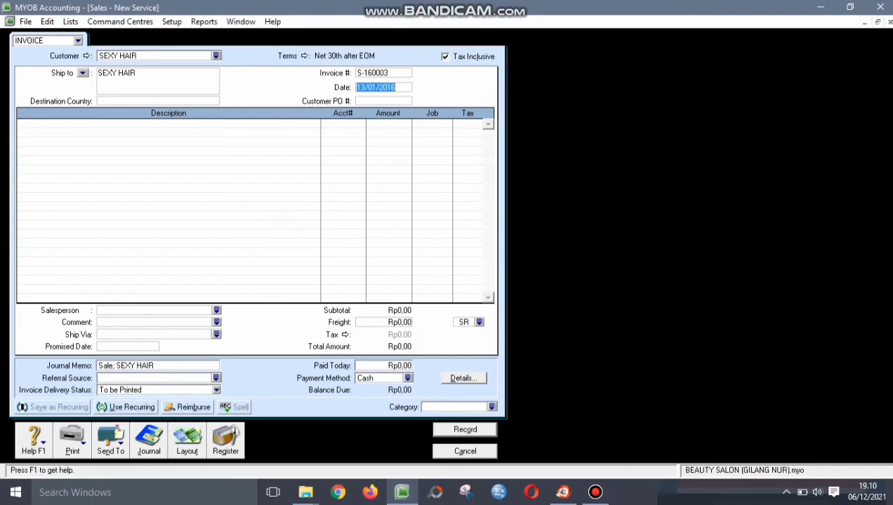
type("17/01/2016")
key("Tab")
type("S")
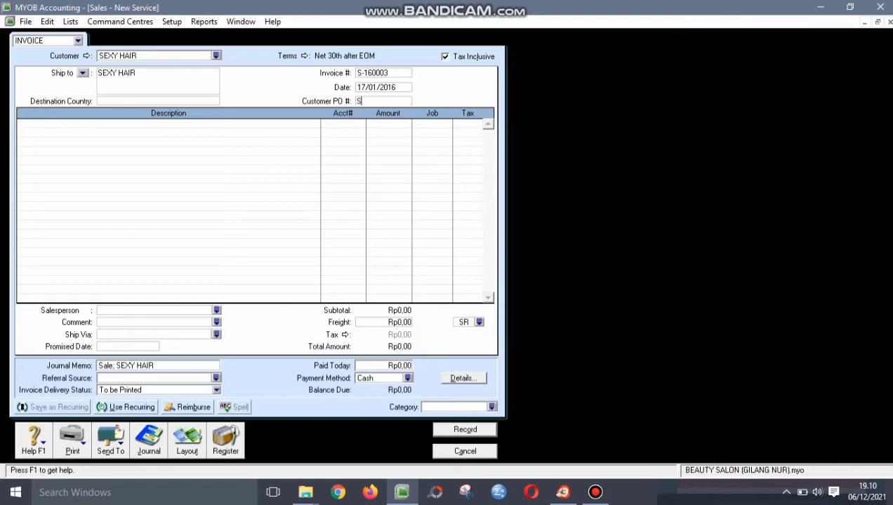
type("H-160001")
left_click(168, 135)
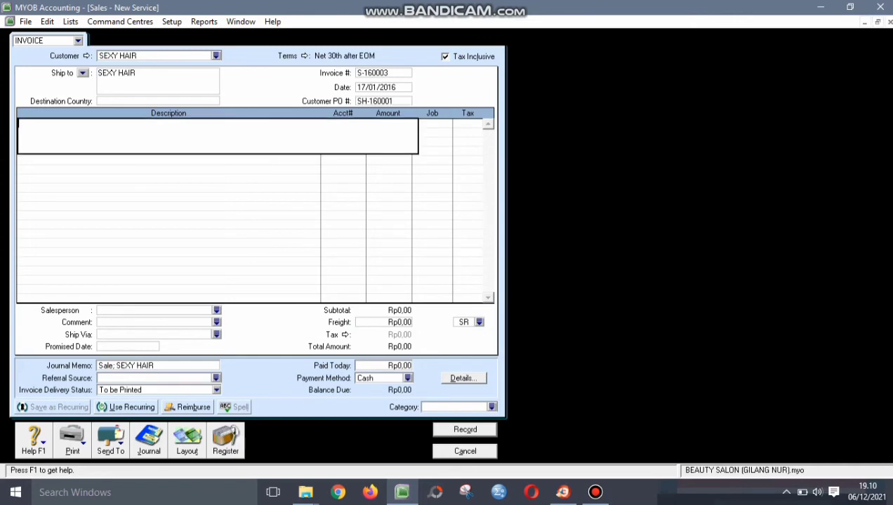
type("DISCOUNT GIVEN")
key("Tab")
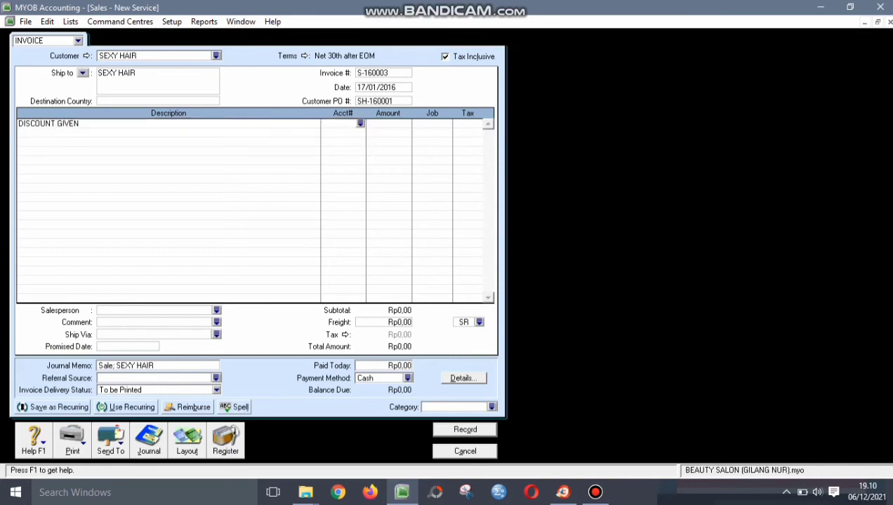
- Post the DISCOUNT GIVEN line to 5-3000 Discounts Given at -500000, accepting the warning
type("4")
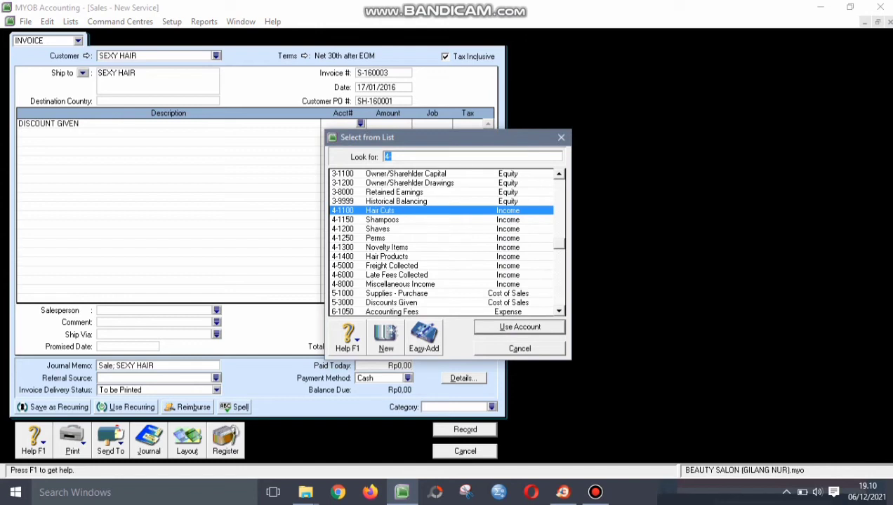
key("BackSpace")
type("5-3000")
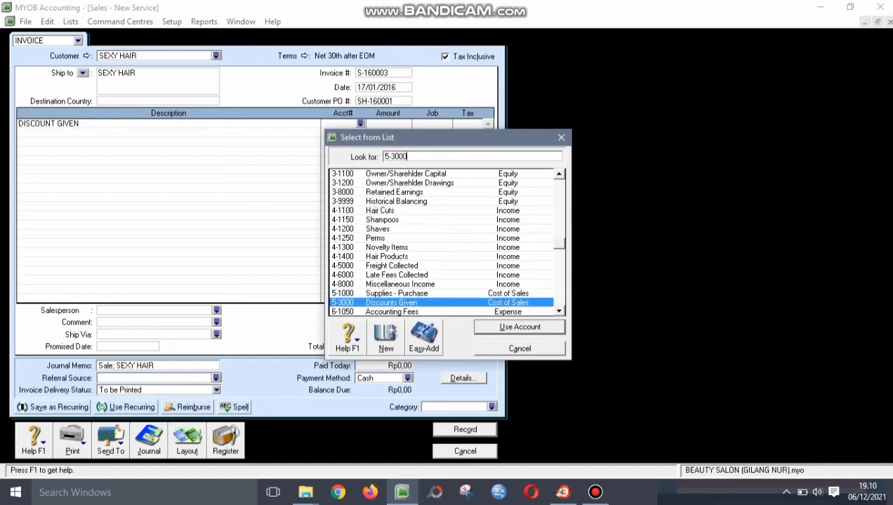
key("Return")
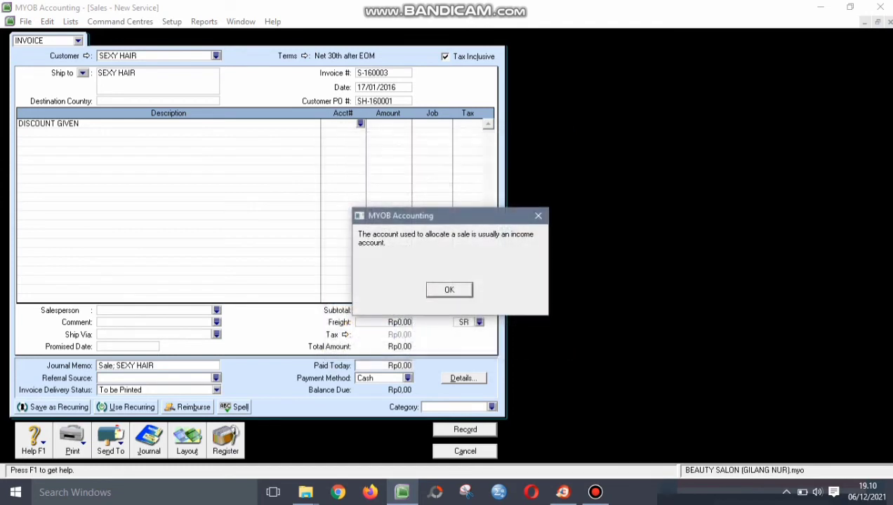
key("Return")
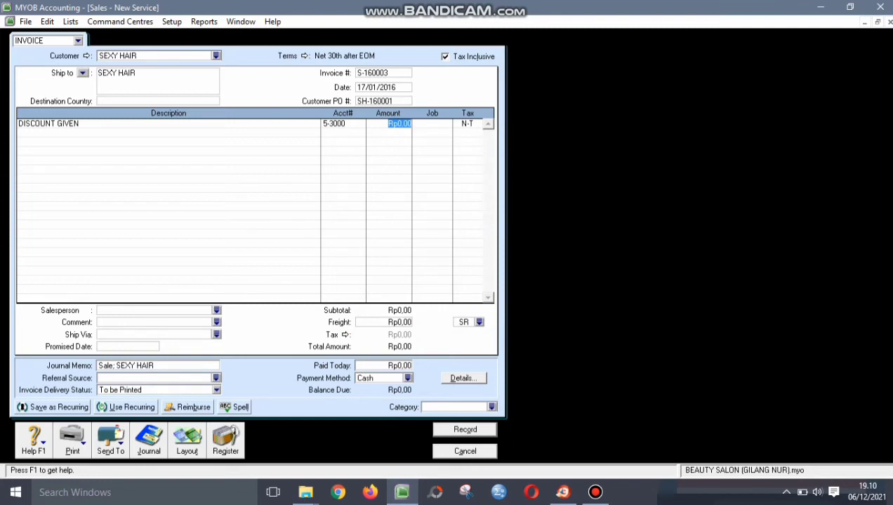
type("-500000")
key("Tab")
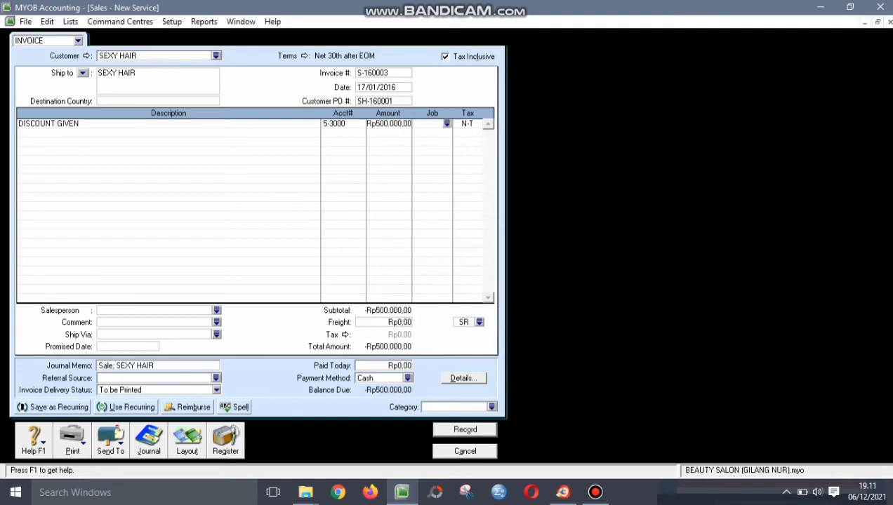
- Assign the line to the SERVICE job and set the invoice category to CLP
key("space")
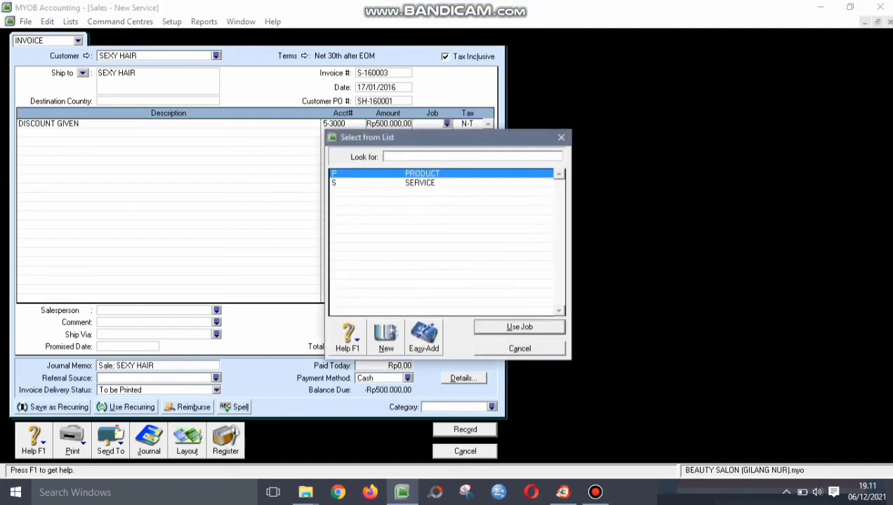
type("S")
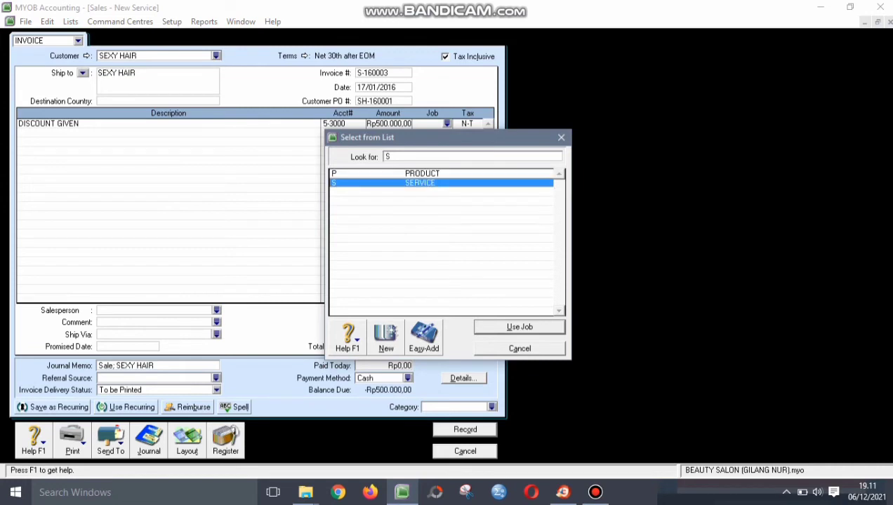
key("Return")
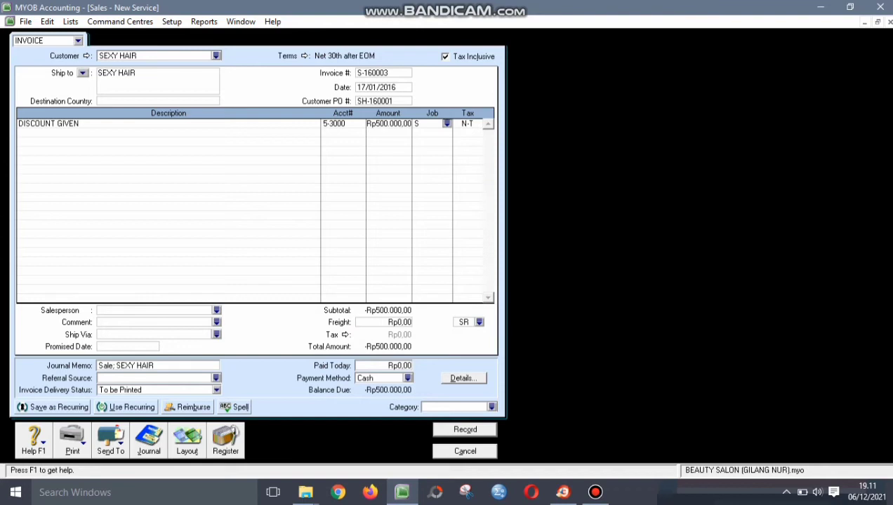
key("Tab")
key("space")
type("CLP")
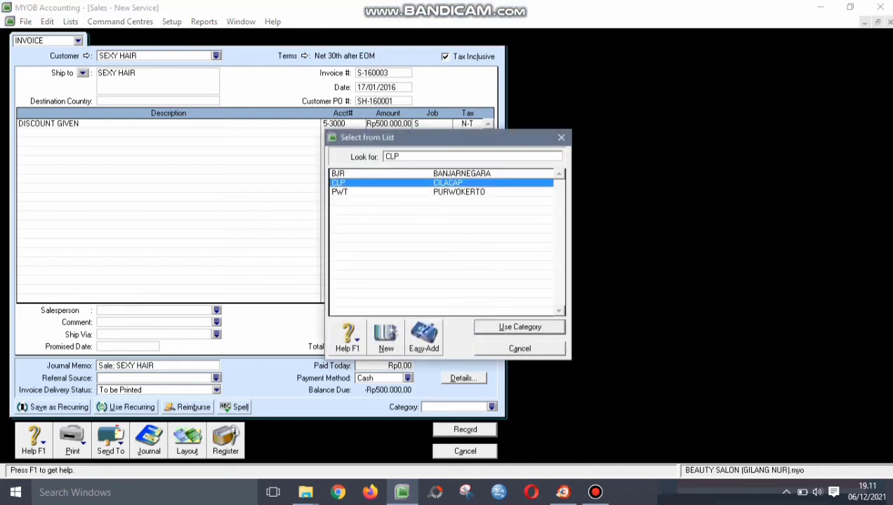
key("Return")
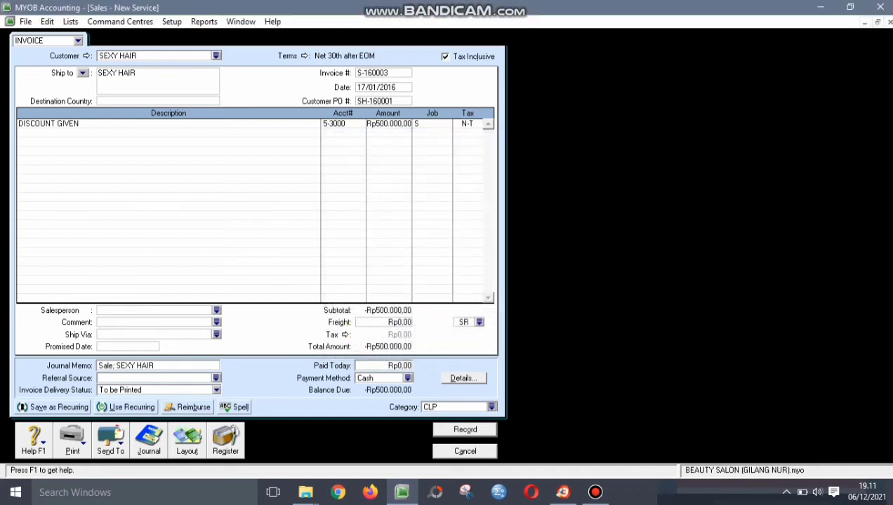
- Set AIRA as salesperson and change the memo to 'Sale DISCOUNT; SEXY HAIR'
left_click(216, 311)
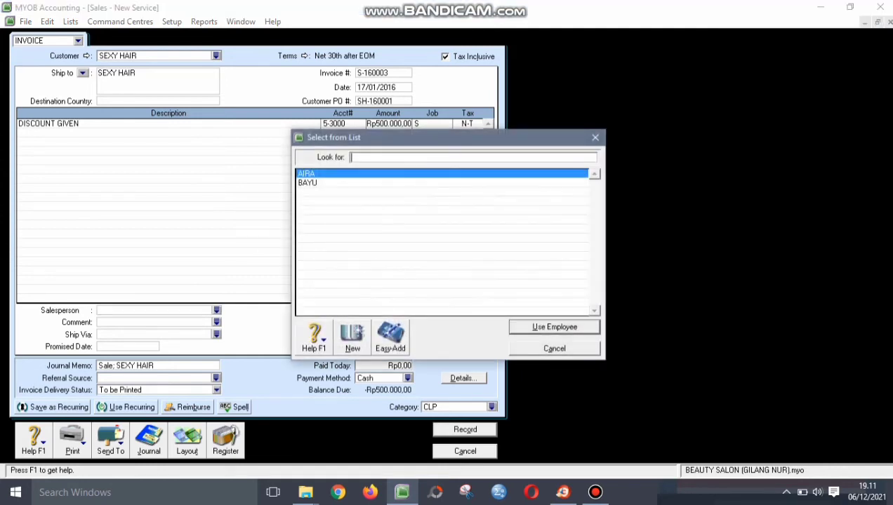
key("Return")
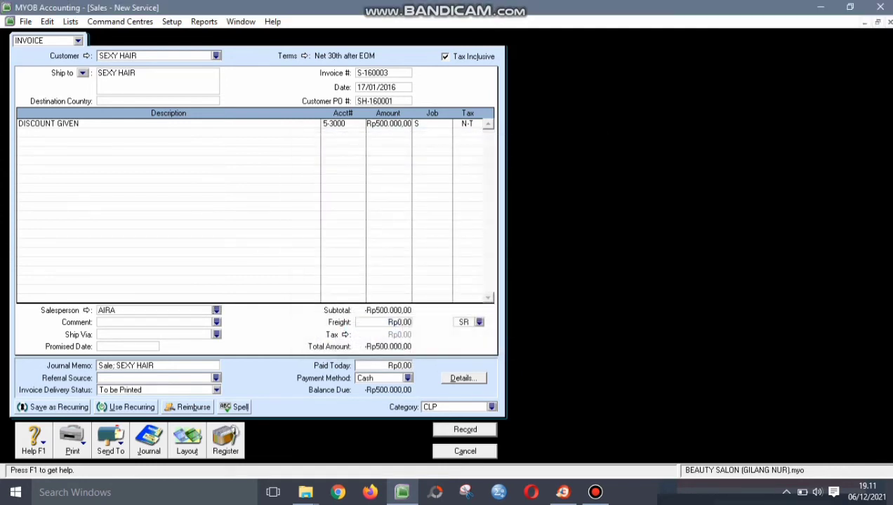
key("Tab")
left_click(113, 366)
type("DISCOUNT")
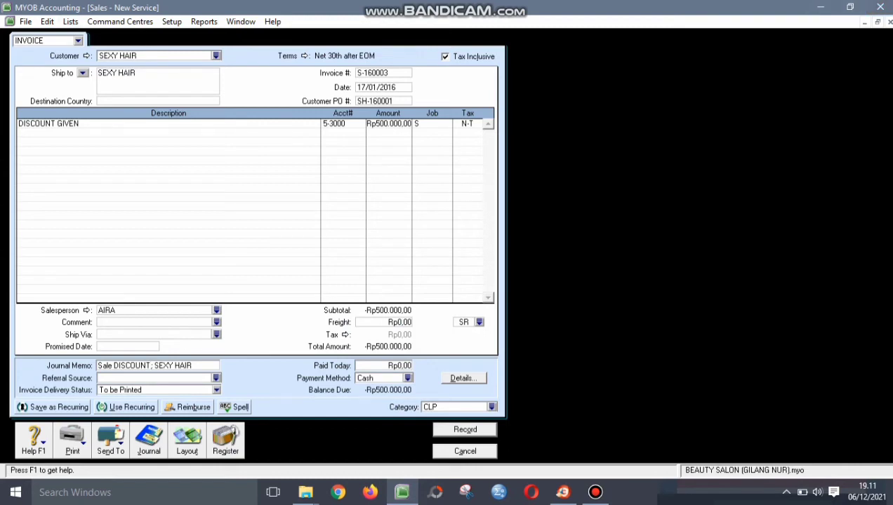
- Check the line account 5-3000, invoice number, date and PO, then record the credit invoice
left_click(388, 124)
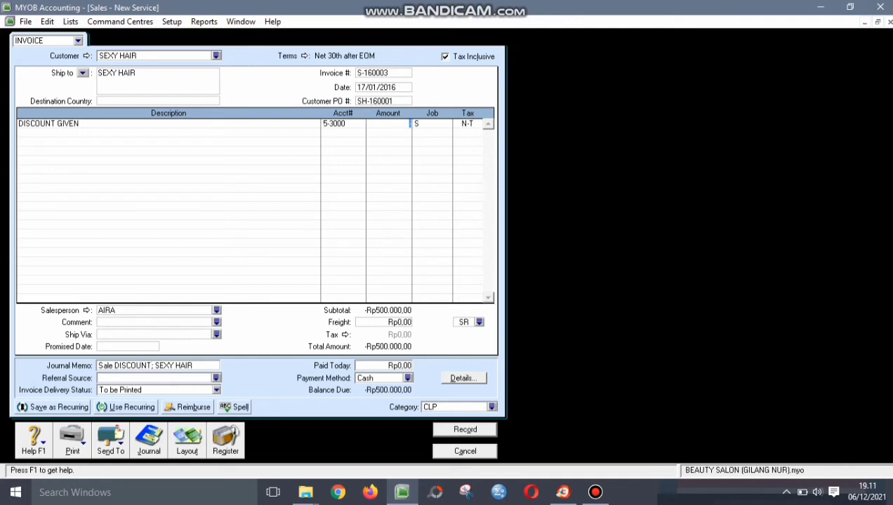
key("Tab")
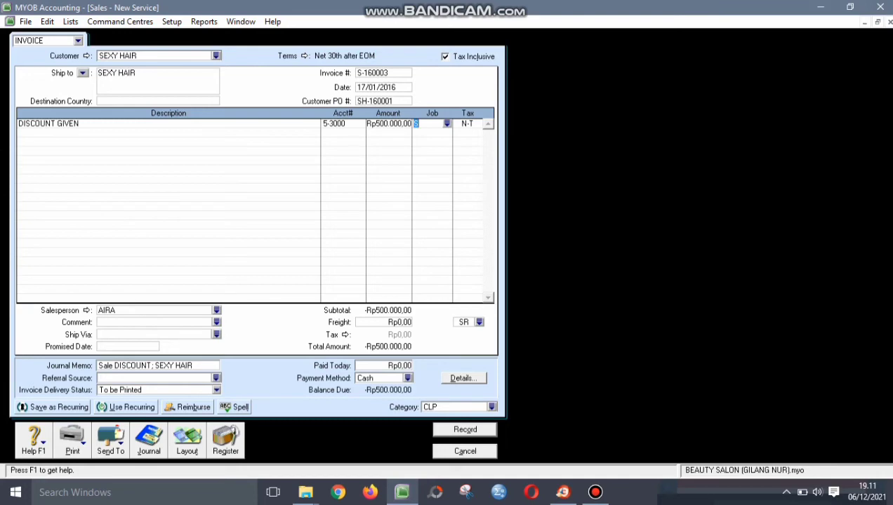
left_click(333, 123)
left_click(360, 123)
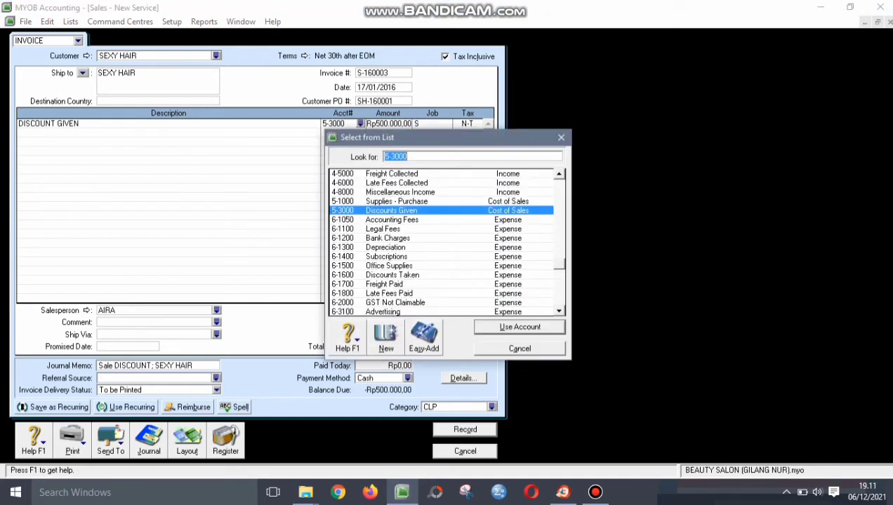
key("Return")
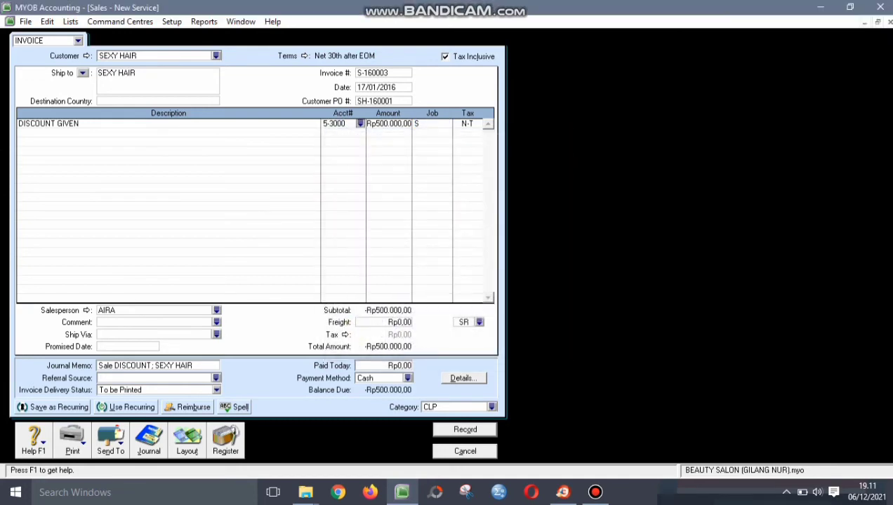
left_click(372, 73)
left_click(376, 87)
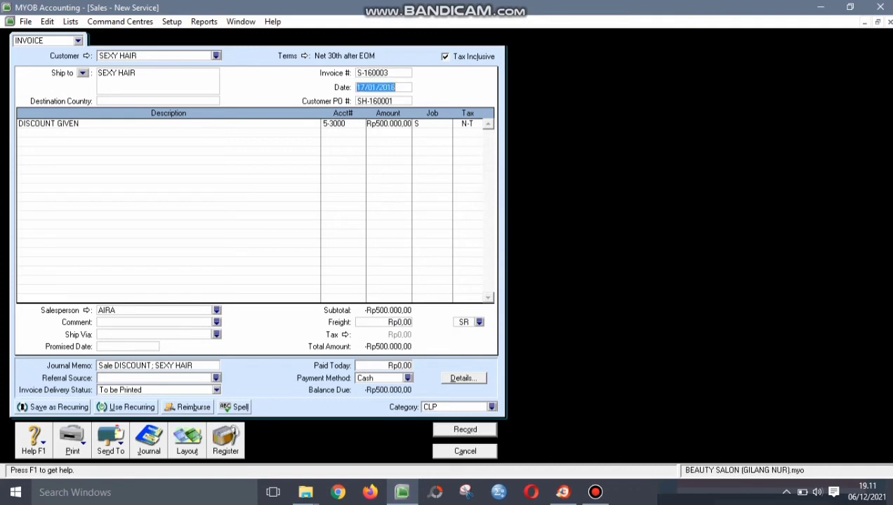
left_click(375, 102)
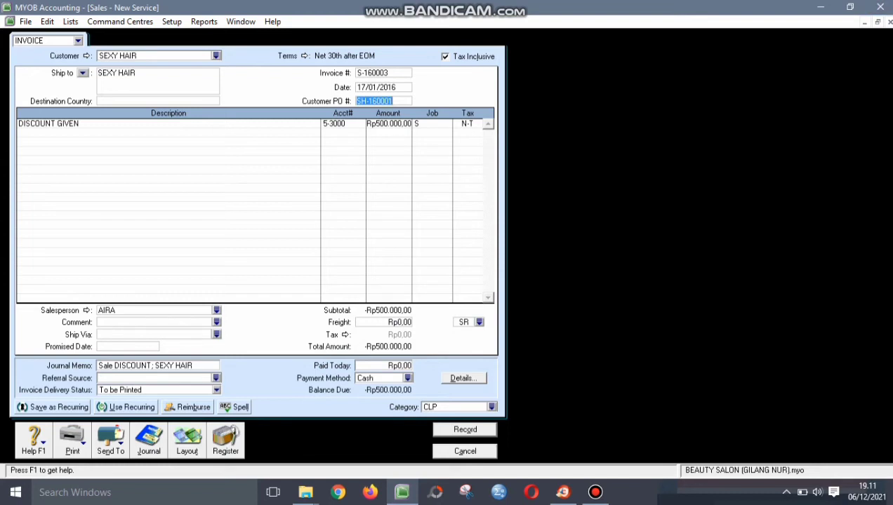
left_click(430, 123)
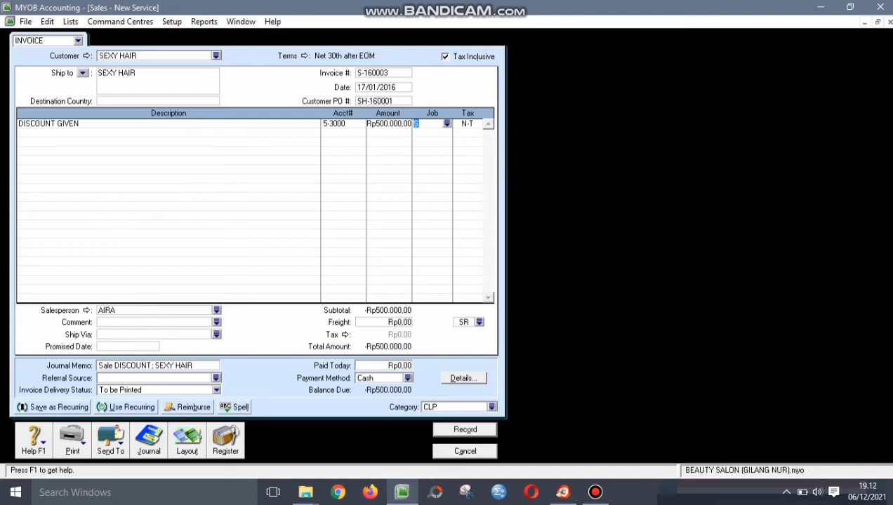
key("Return")
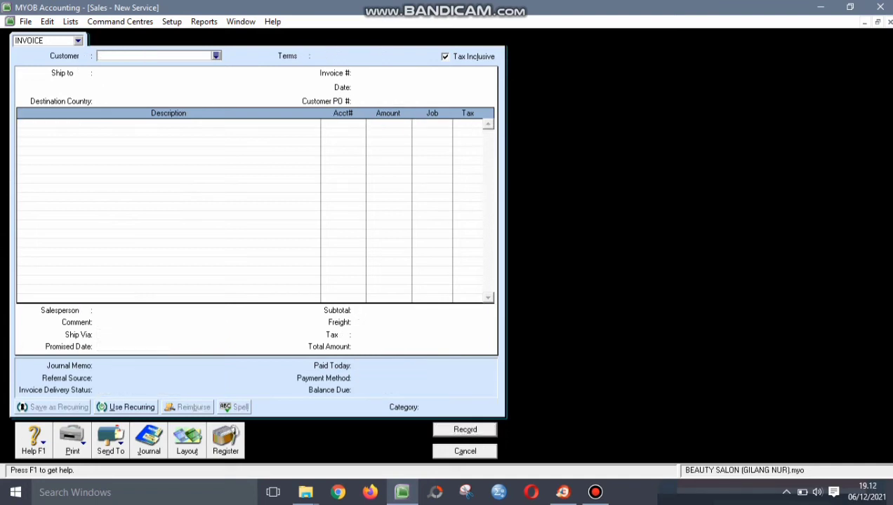
- Open the Sales Register's Returns & Credits and start a refund for the SEXY HAIR credit
key("Escape")
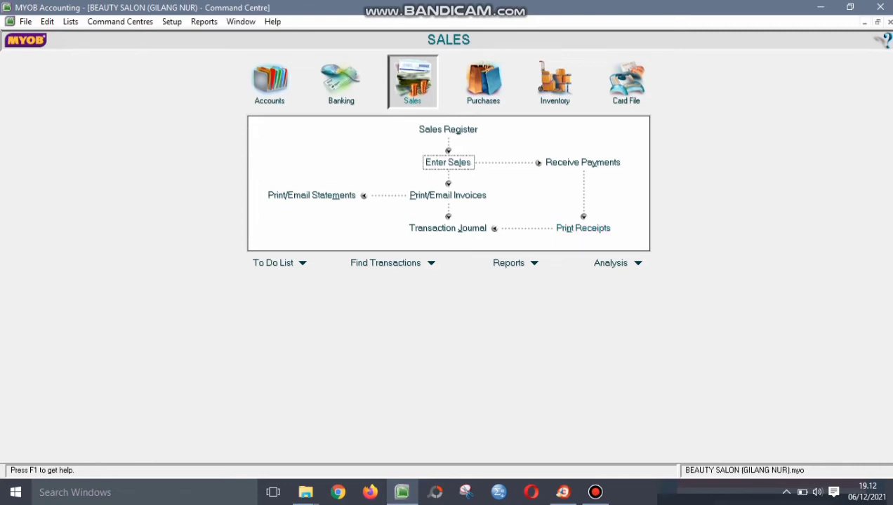
left_click(448, 130)
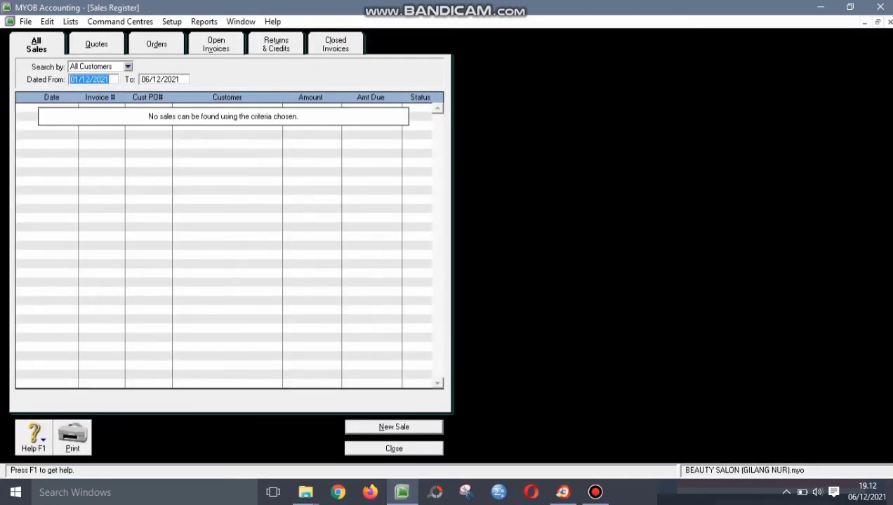
left_click(276, 44)
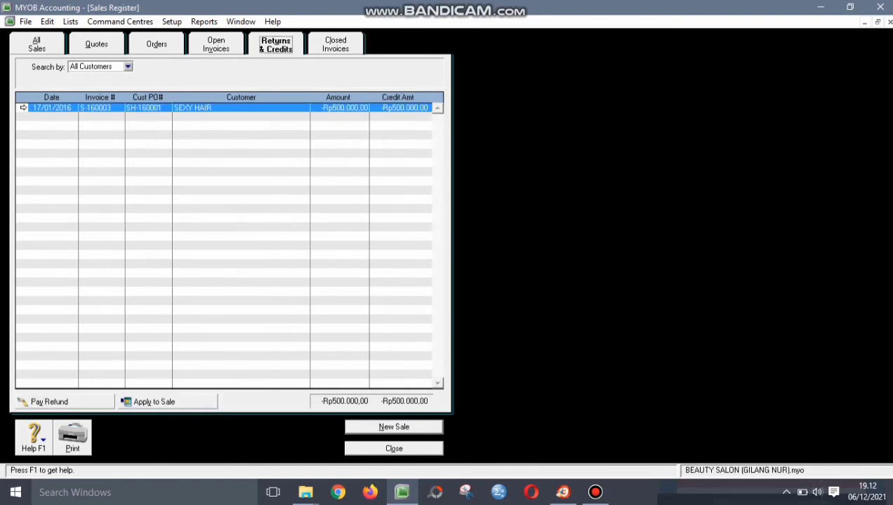
left_click(49, 401)
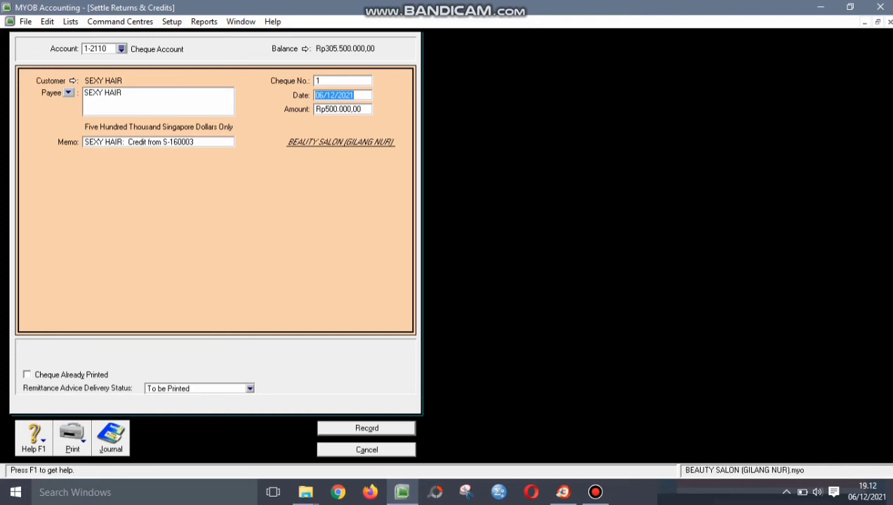
- Refund Rp500.000 from 1-2120 Petty Cash as cheque D-160002 dated 17/01/2016 and record it
left_click(121, 48)
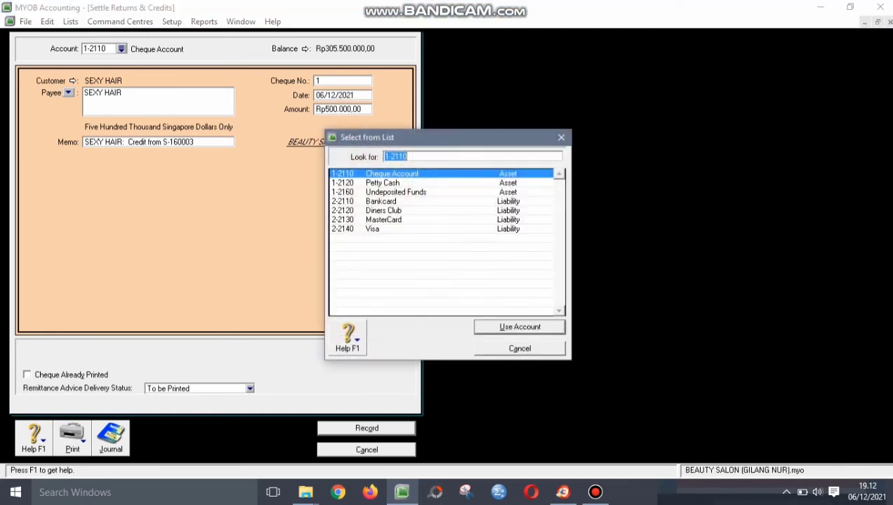
left_click(382, 184)
left_click(520, 327)
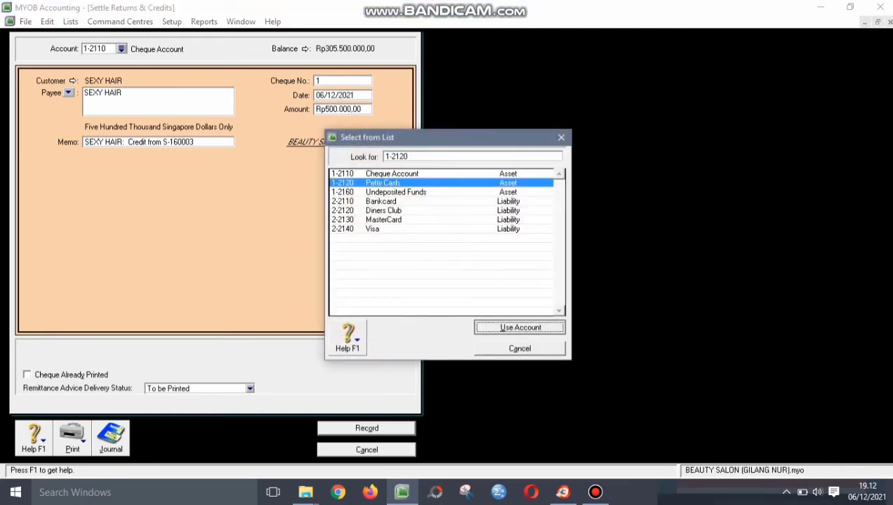
key("Tab")
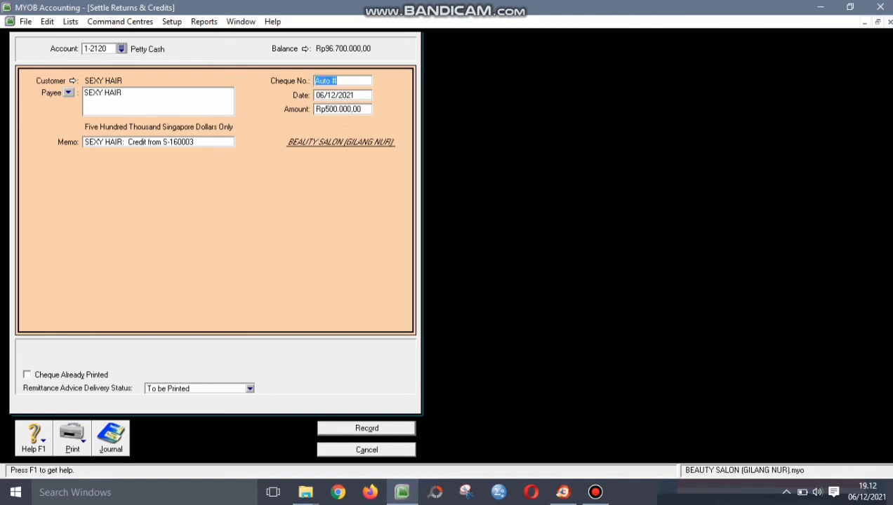
type("D-160002")
key("Tab")
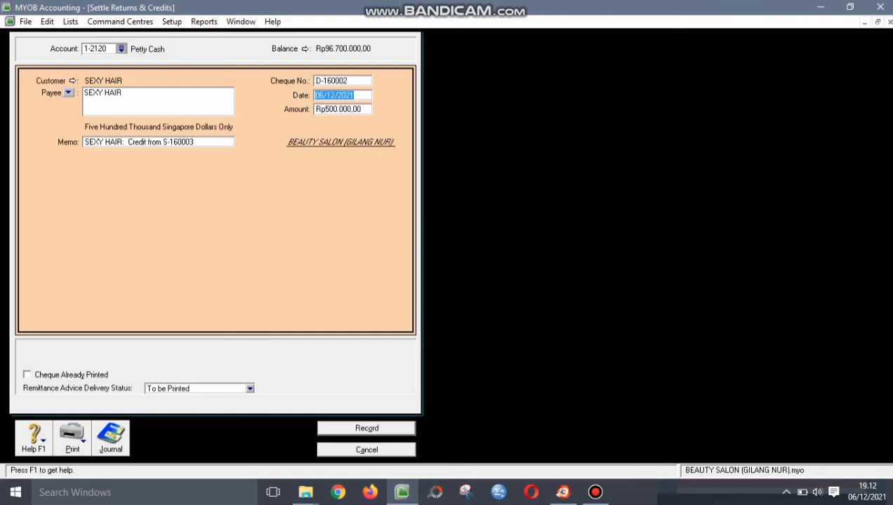
type("17/01/2016")
key("Tab")
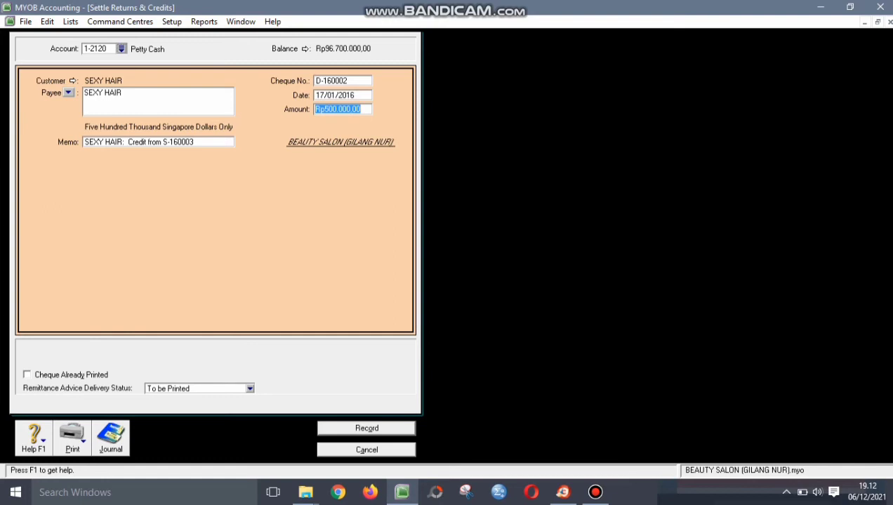
key("Tab")
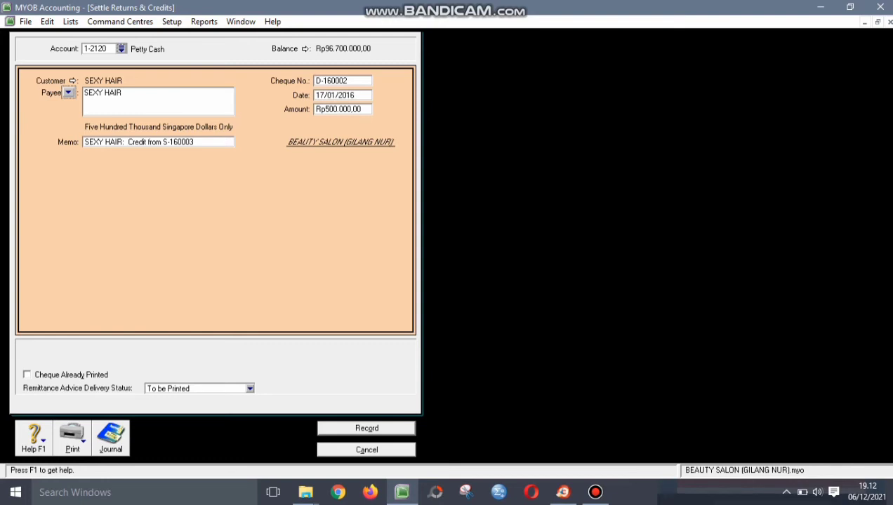
key("Tab")
left_click(338, 108)
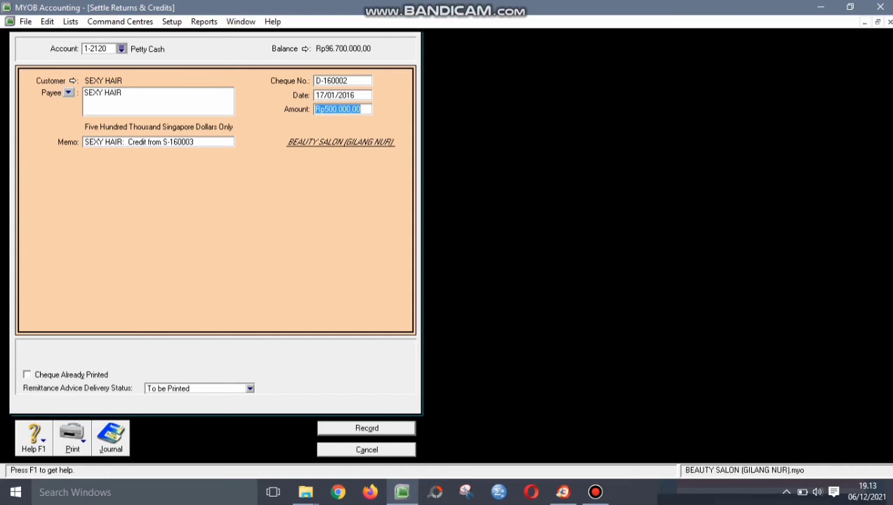
key("Return")
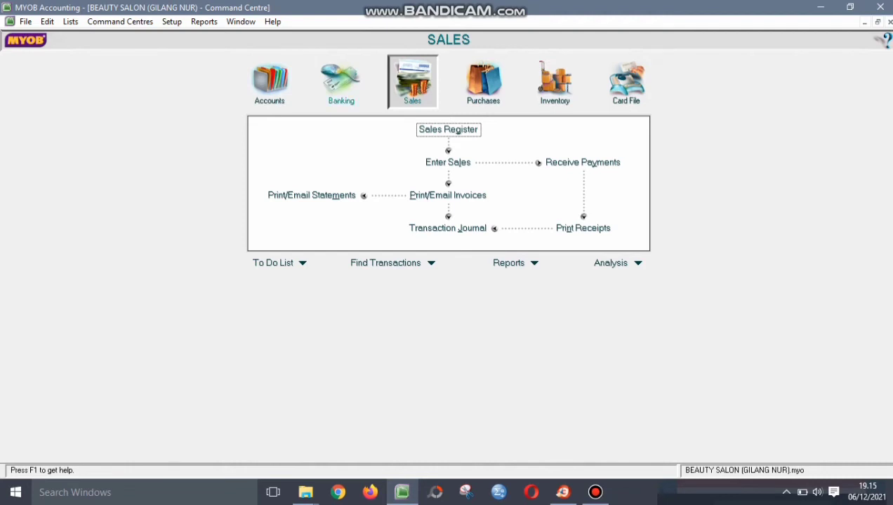
- Start a Spend Money payment from Banking with cheque number D-160003
left_click(341, 81)
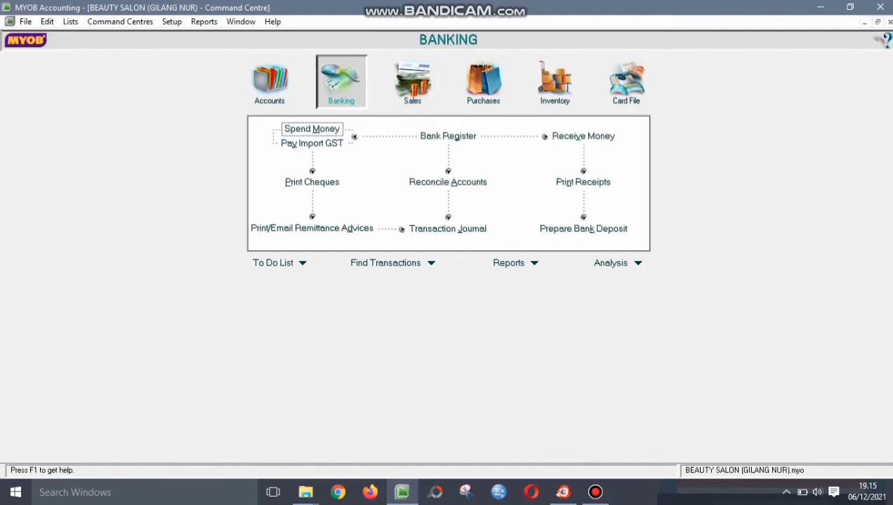
left_click(312, 129)
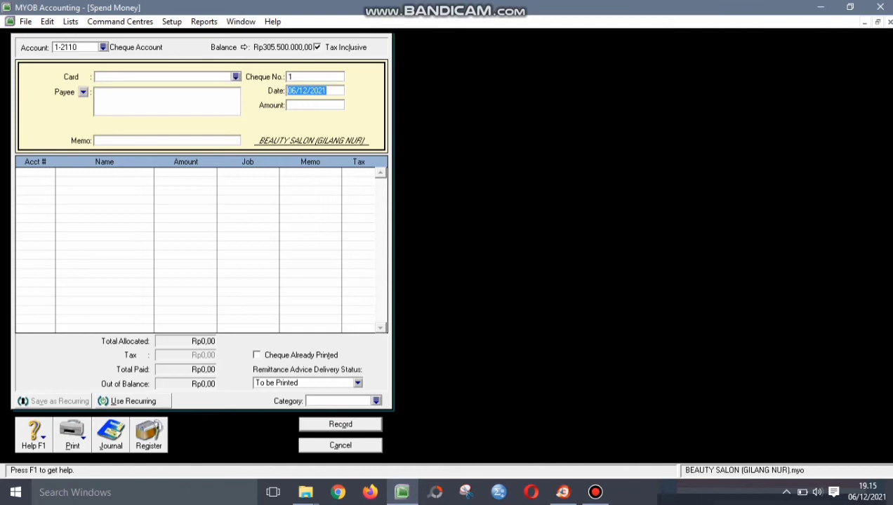
left_click(315, 77)
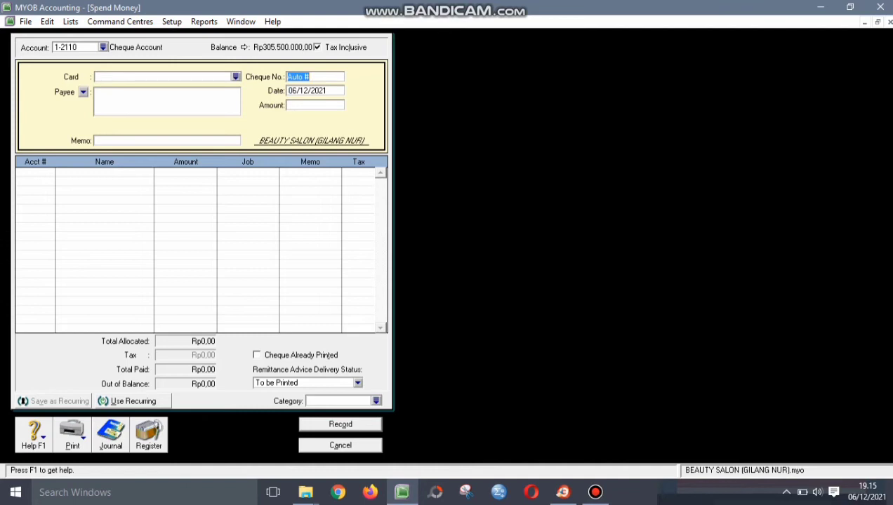
type("D-160003")
key("Tab")
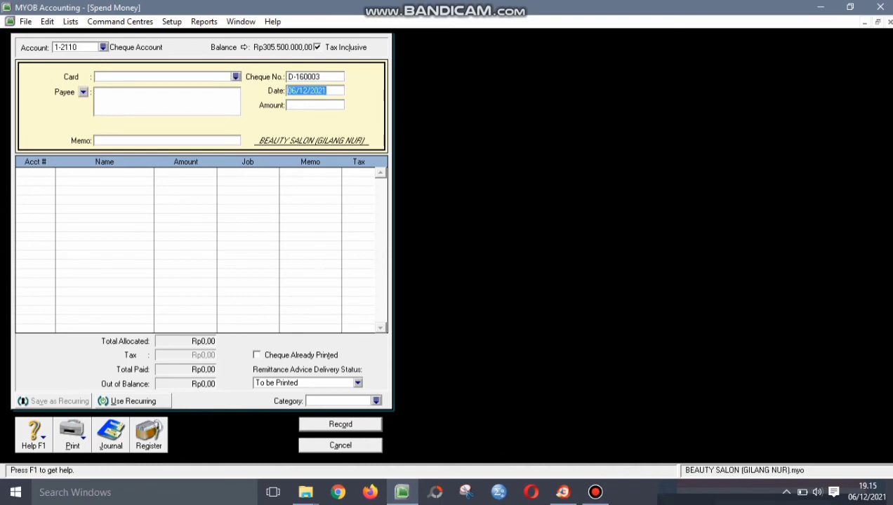
- Date it 25/01/2016 for Rp2.750.000 and choose BAYU as the payee card
type("25/01/2016")
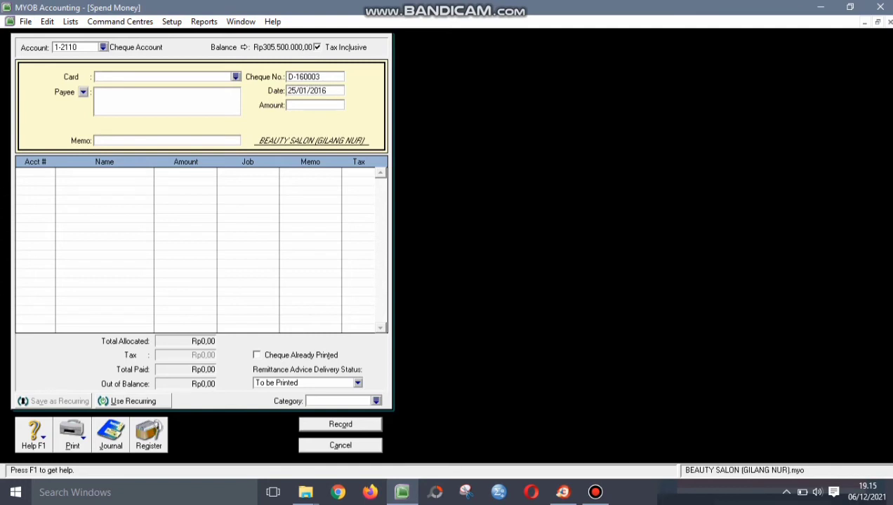
key("Tab")
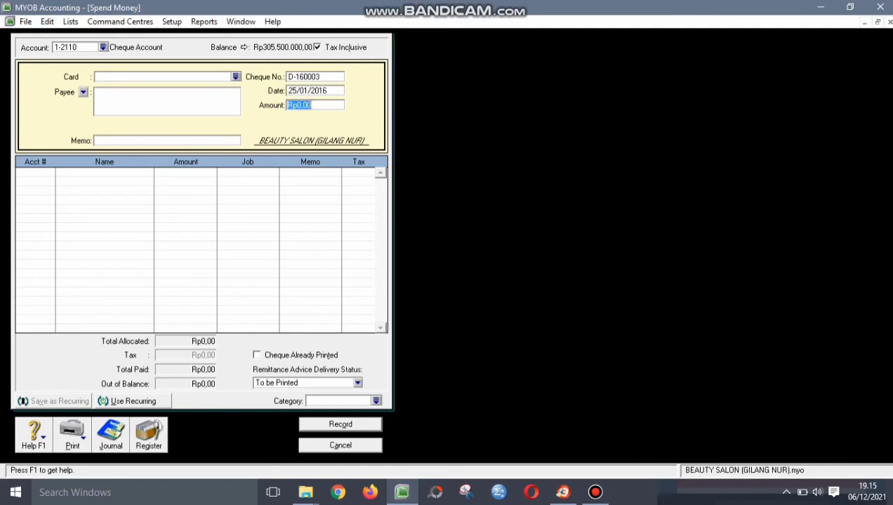
type("2.750.")
type("0000")
key("Tab")
key("Return")
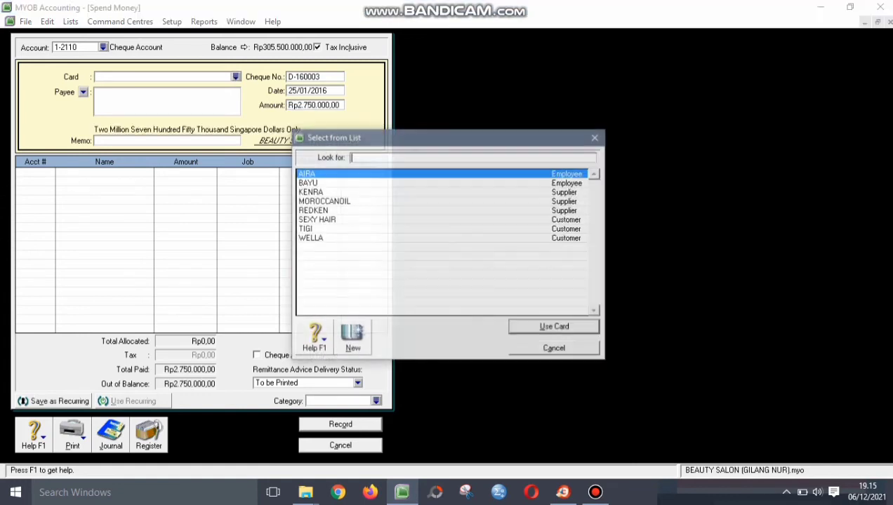
key("Down")
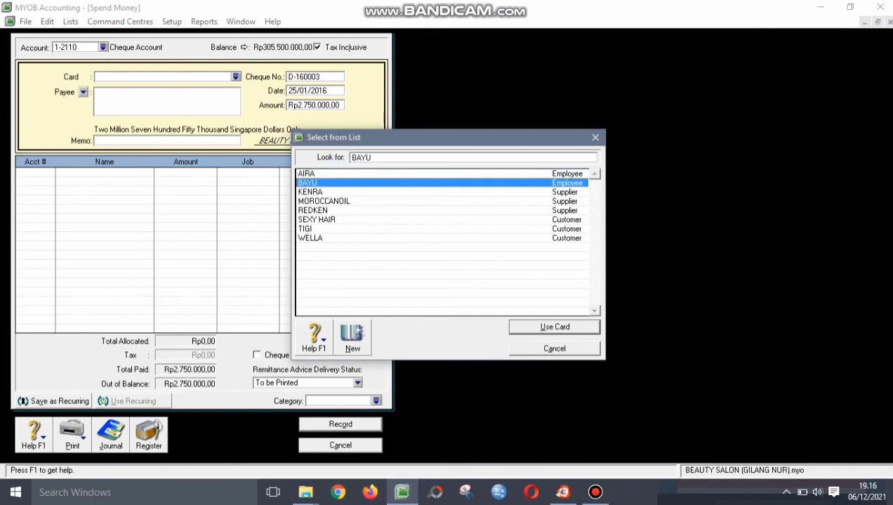
key("Return")
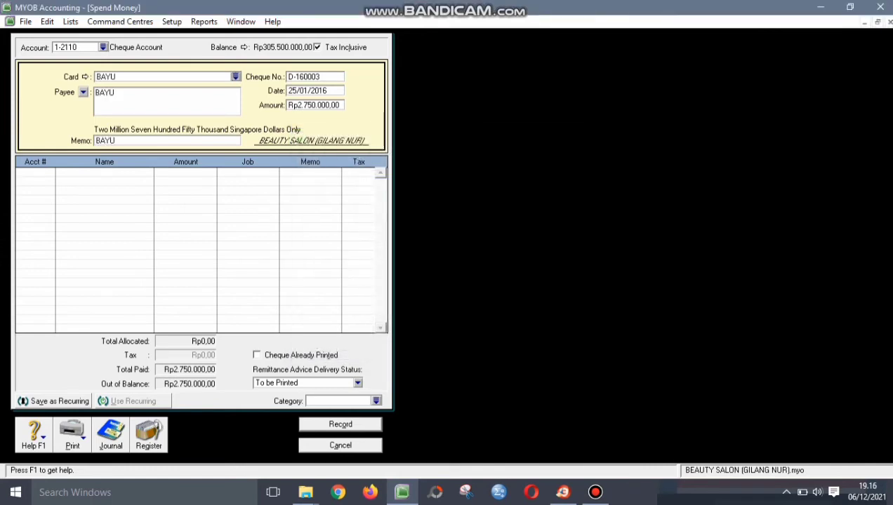
- Allocate the full Rp2.750.000,00 to account 6-3100 Advertising and set the category to BJR
left_click(33, 172)
type("6")
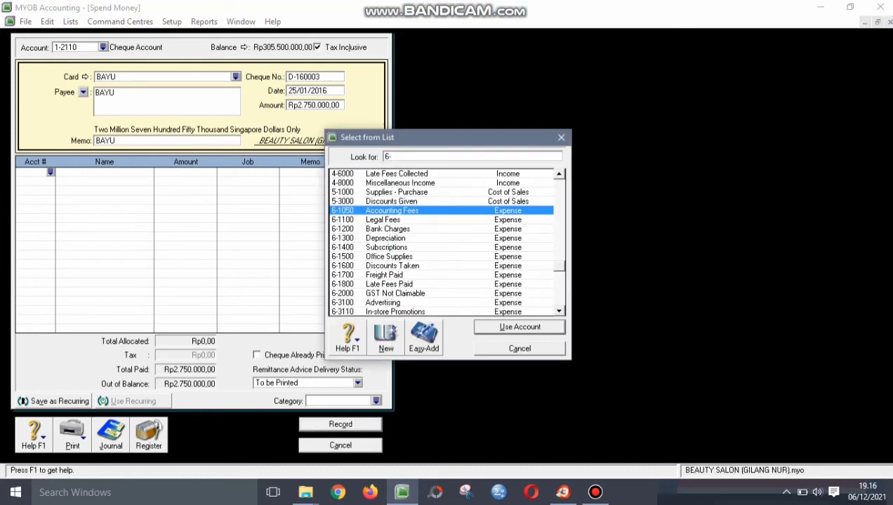
type("-3100")
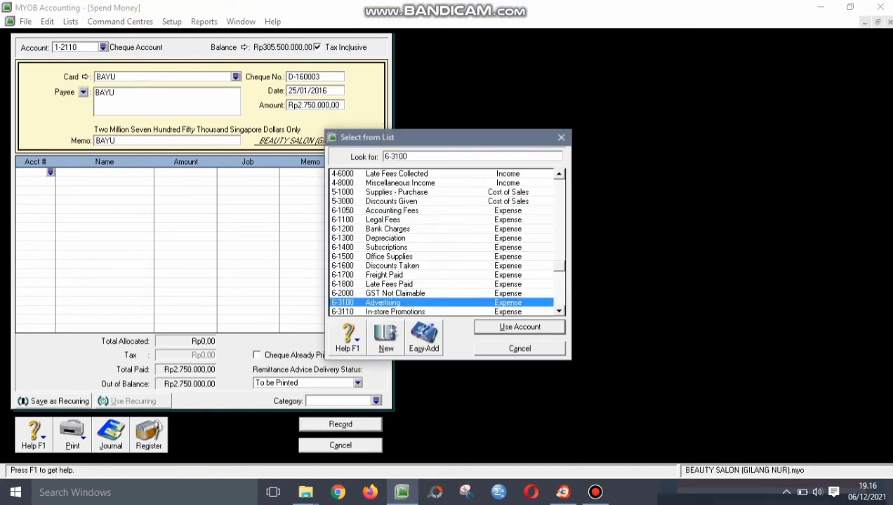
key("Return")
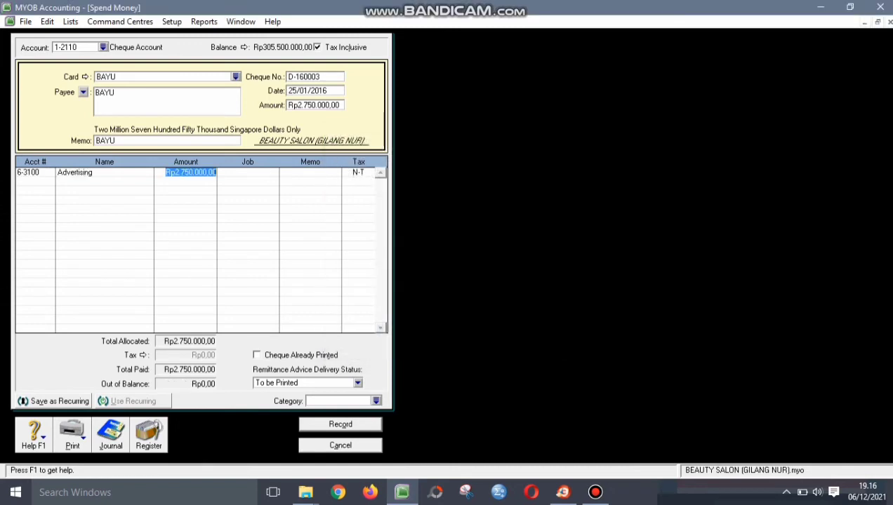
left_click(239, 172)
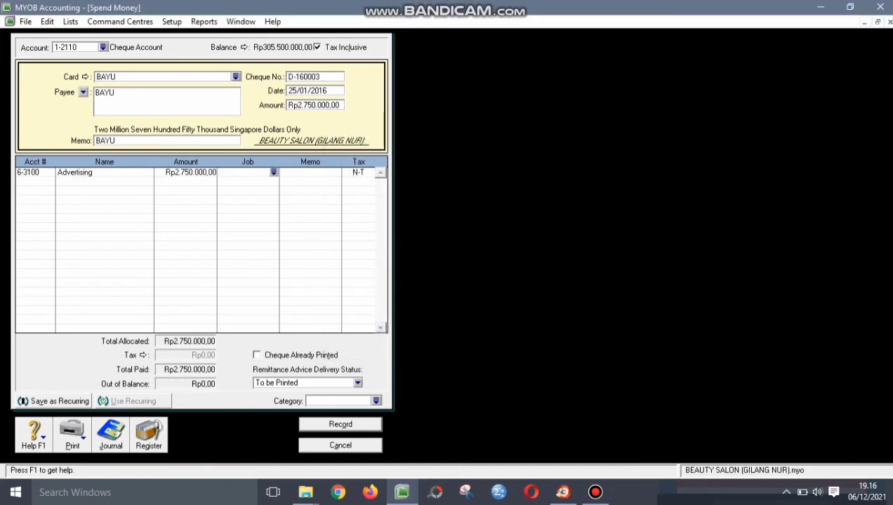
key("Tab")
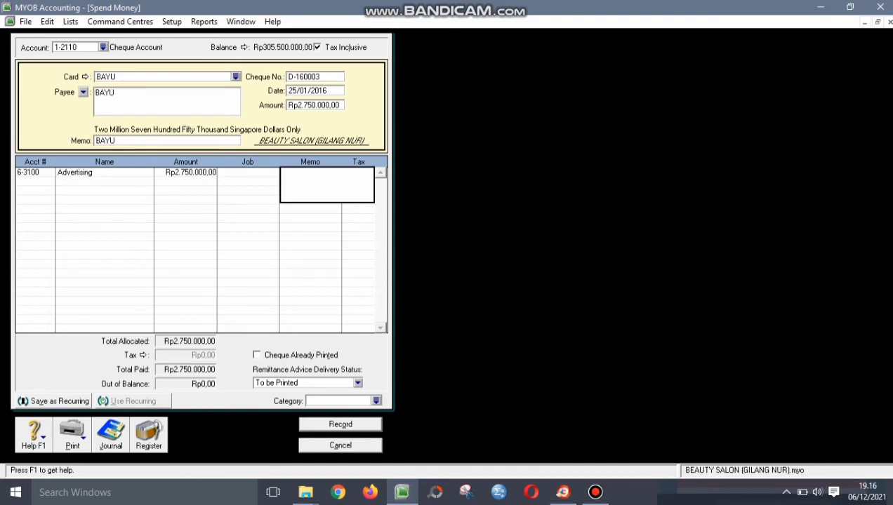
left_click(377, 401)
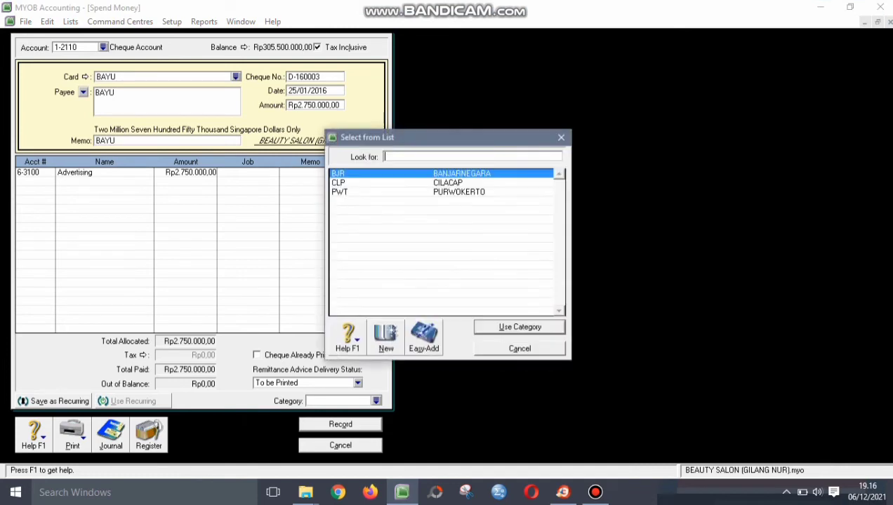
key("Return")
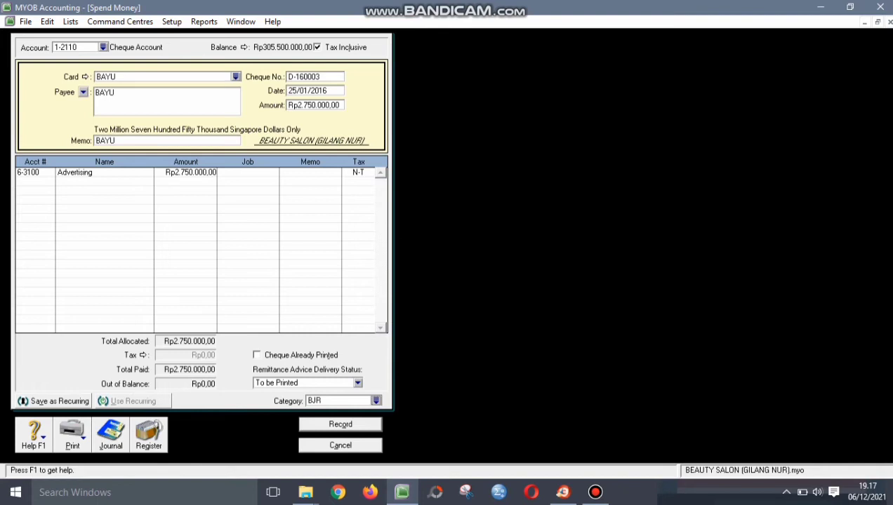
- Record the Rp2.750.000 advertising payment without job numbers and start a Receive Money entry
key("Return")
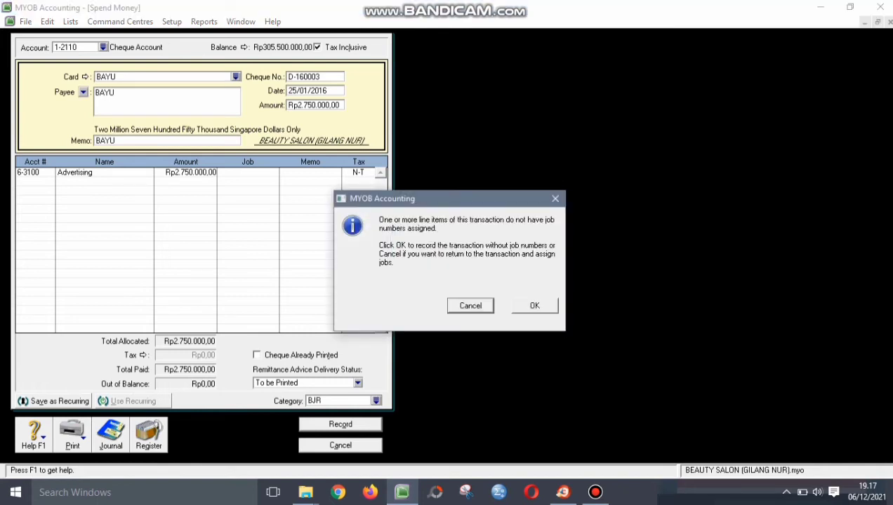
key("Return")
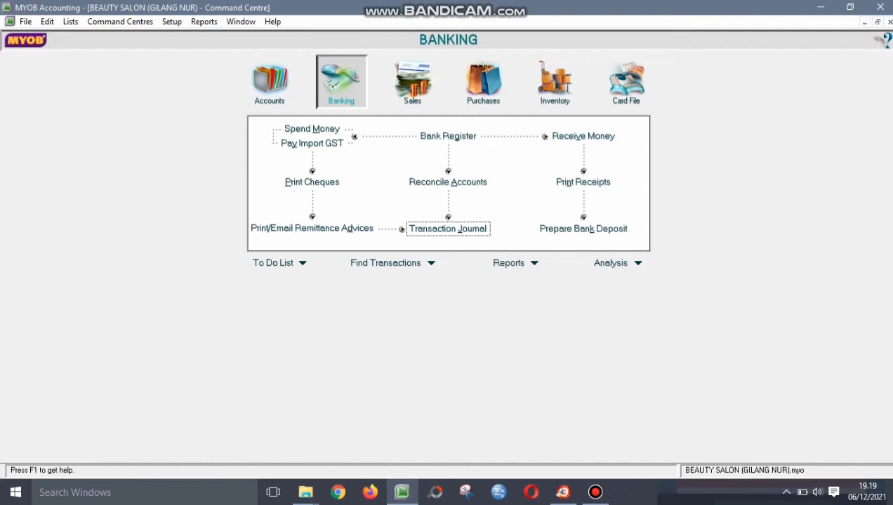
left_click(584, 137)
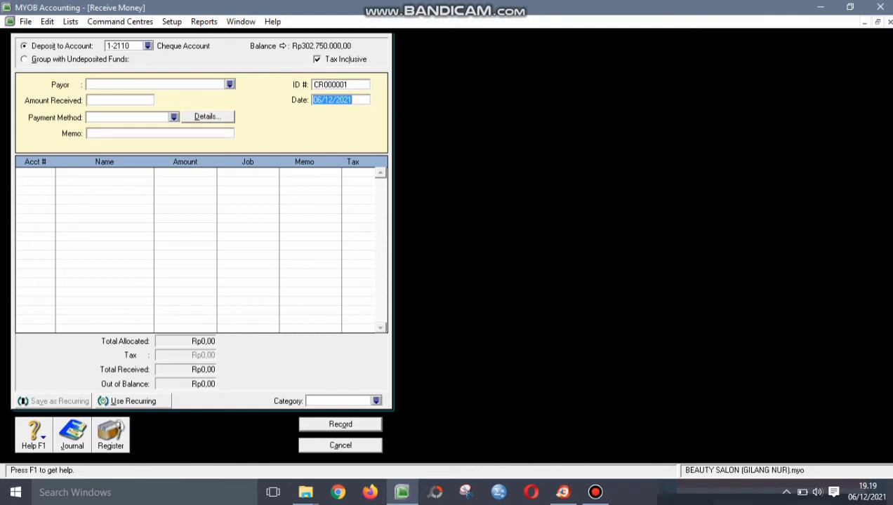
- Give the receipt ID R-160002, date 28/01/2016, the first listed card as payer and Rp300.000 received
left_click(332, 84)
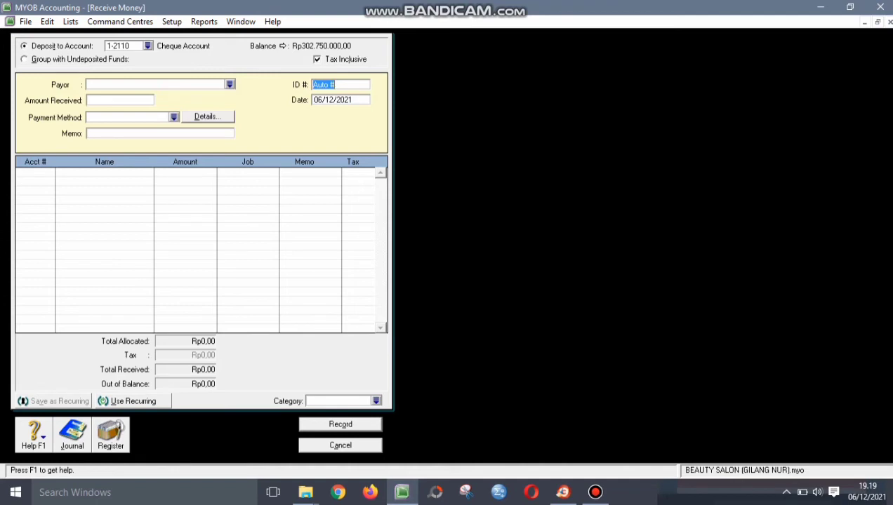
type("R-160002")
left_click(332, 100)
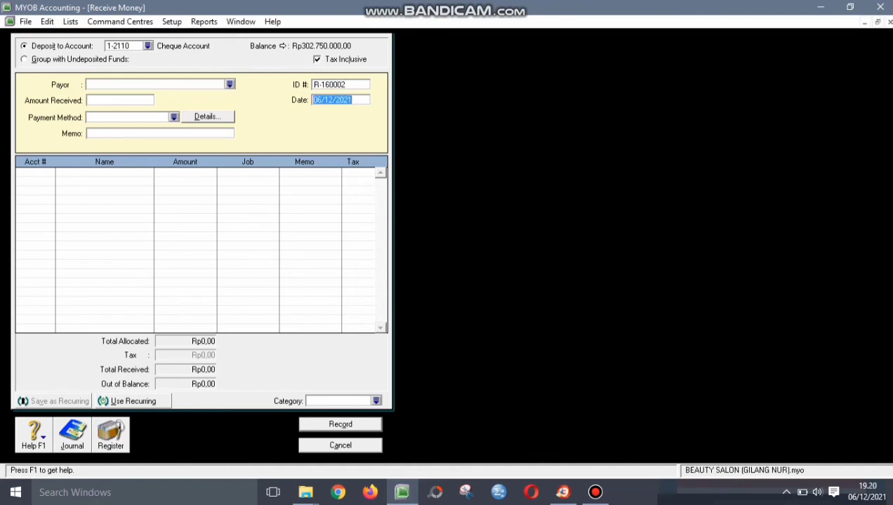
type("28/01/2016")
key("Tab")
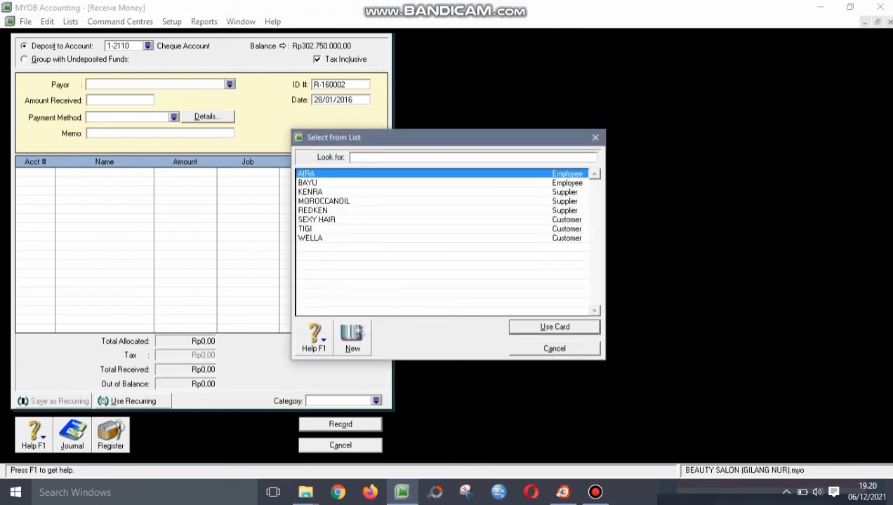
key("Return")
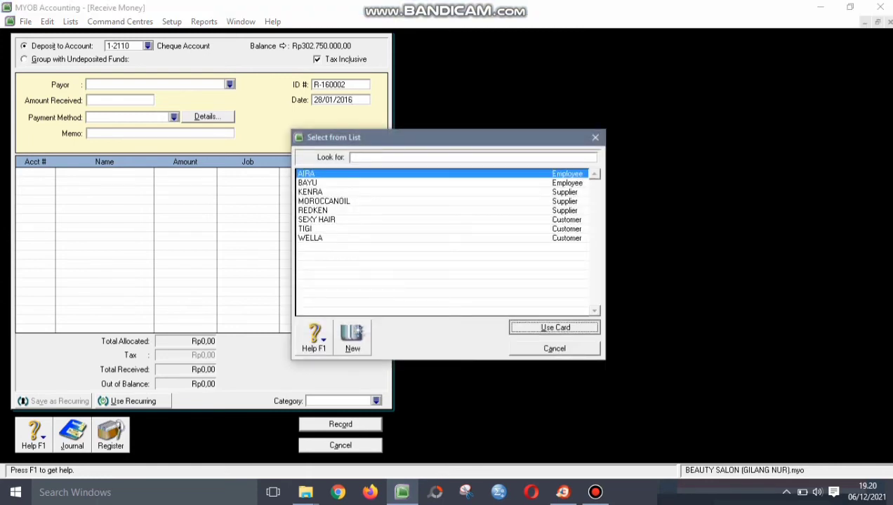
key("Tab")
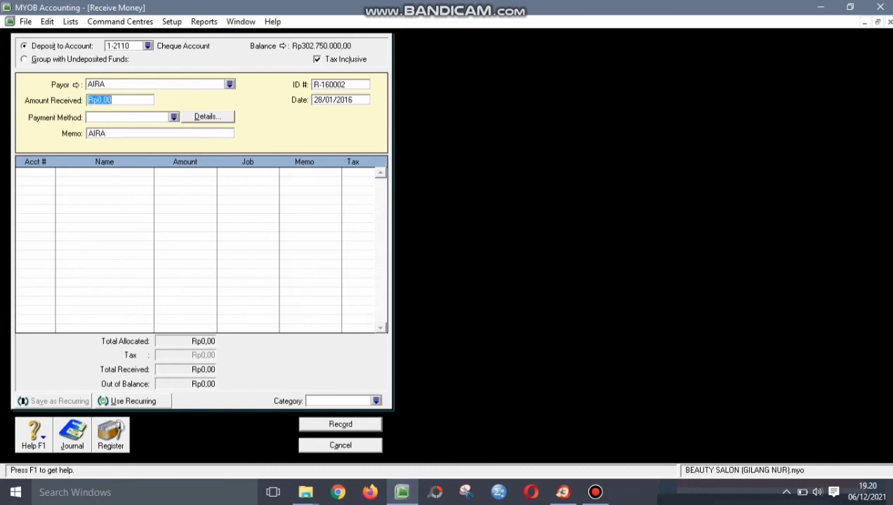
type("300000")
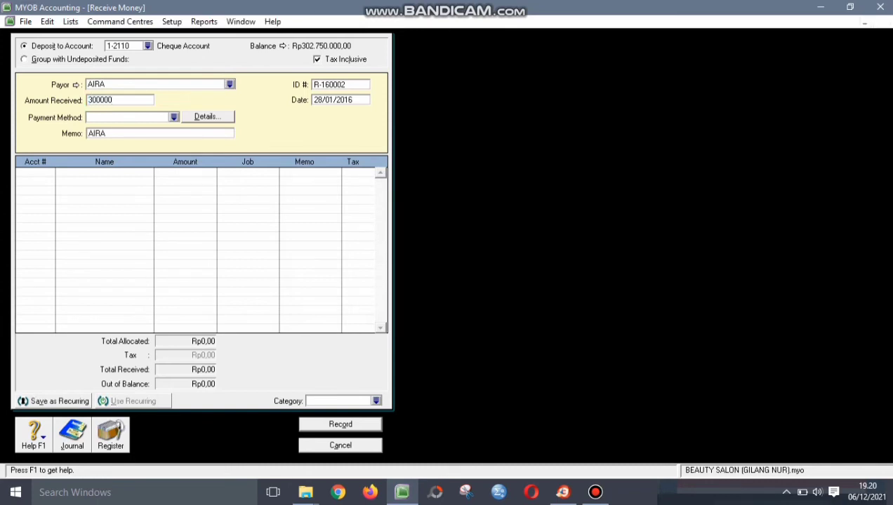
key("Tab")
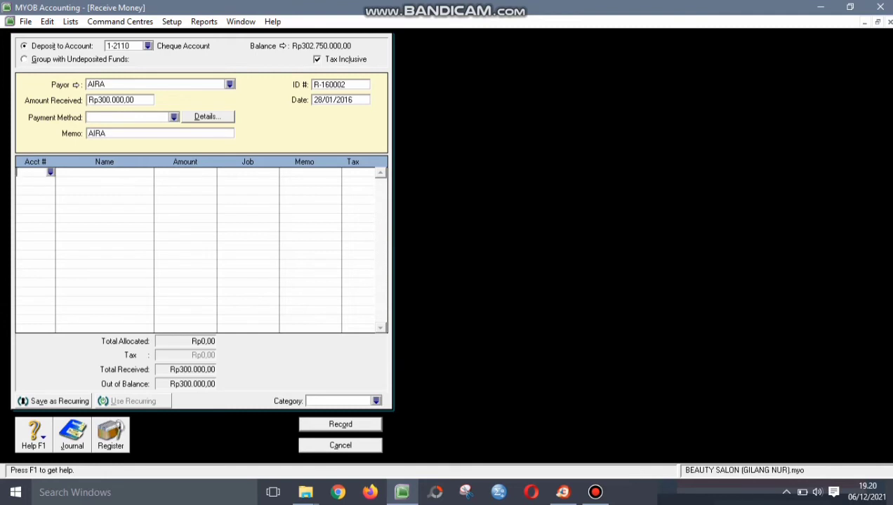
key("Tab")
key("Tab")
type("4")
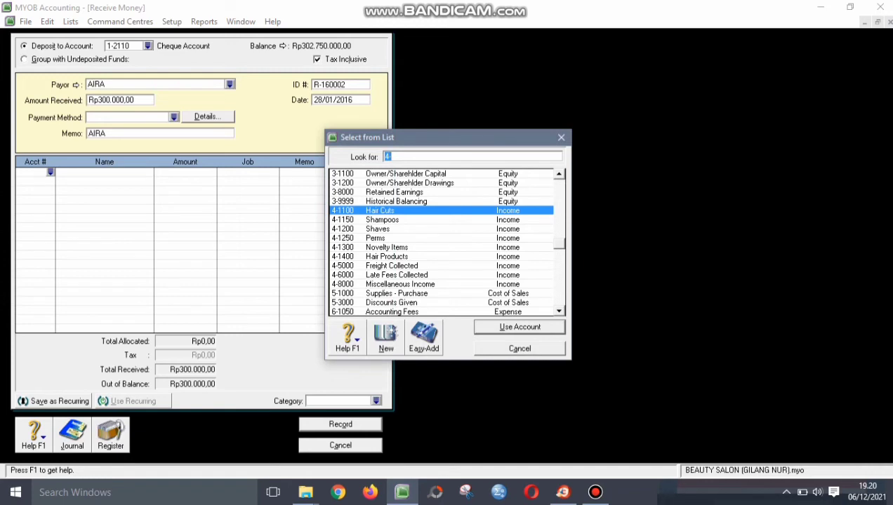
- Allocate Rp315.000 to 8-1000 Interest Income and -Rp15.000 to 6-1200 Bank Charges
type("8-100")
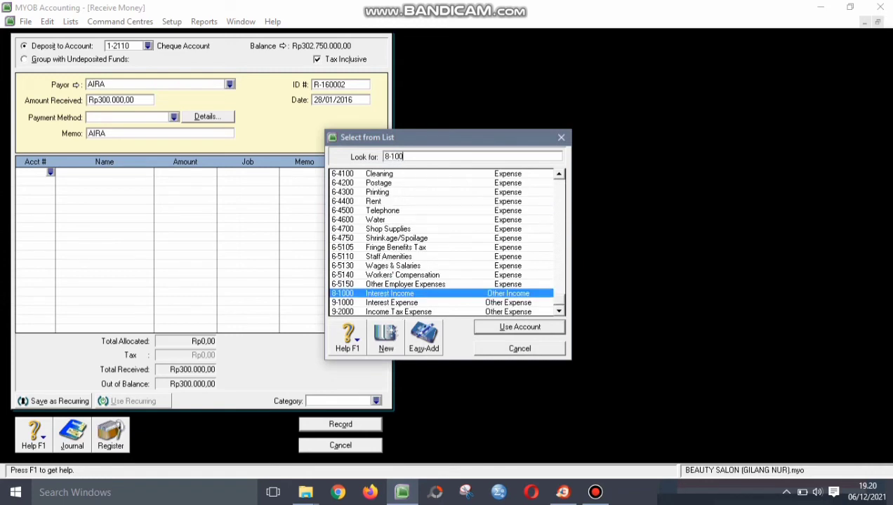
key("Return")
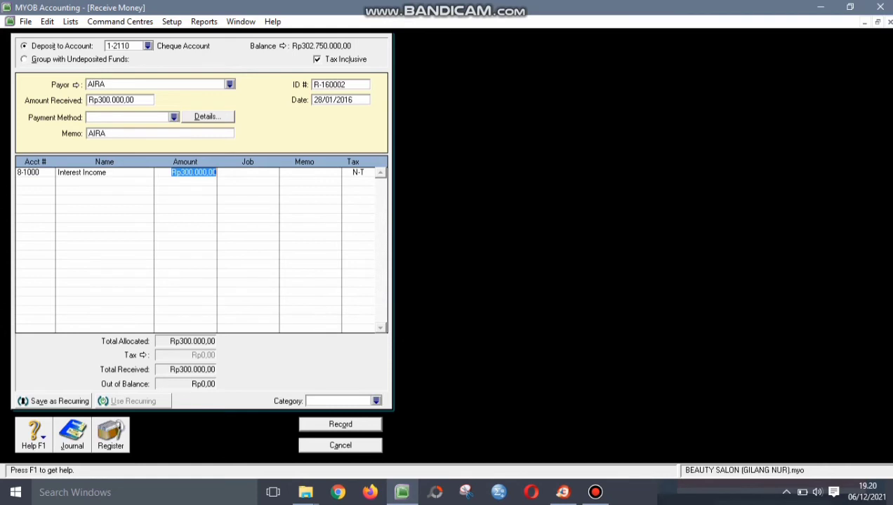
type("315")
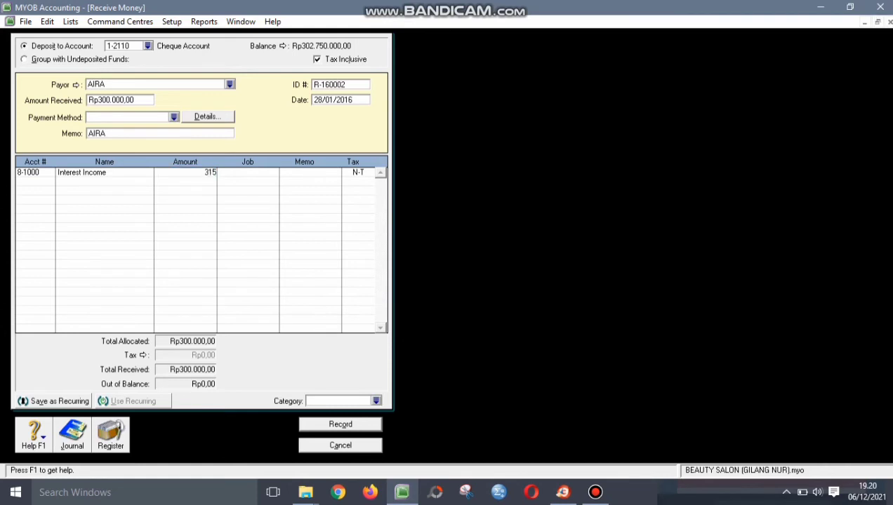
type(".00000")
key("Return")
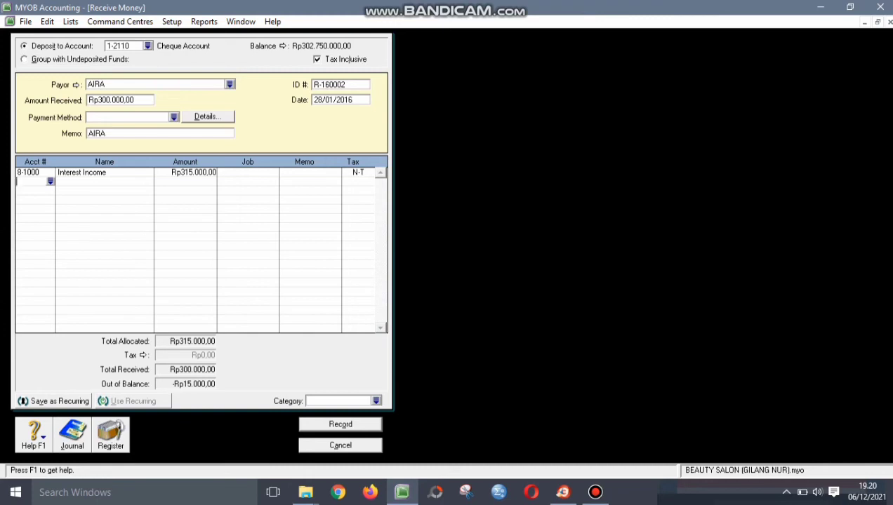
type("4")
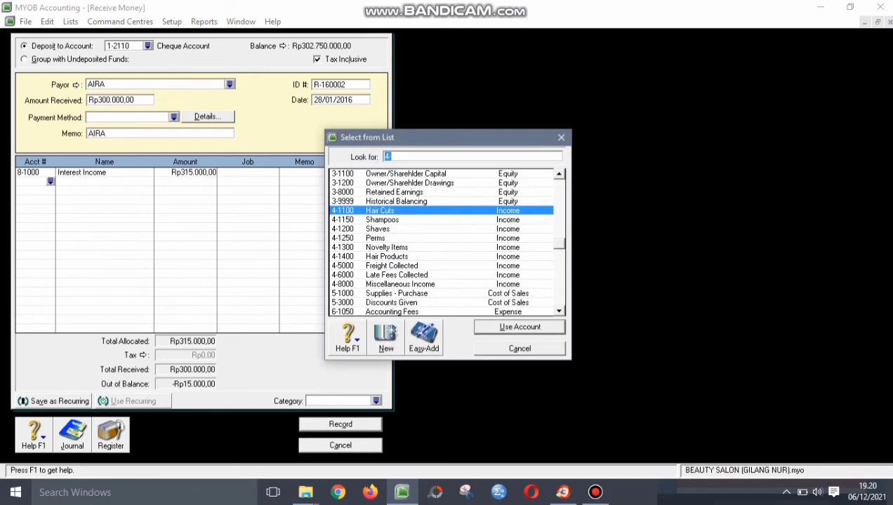
type("6")
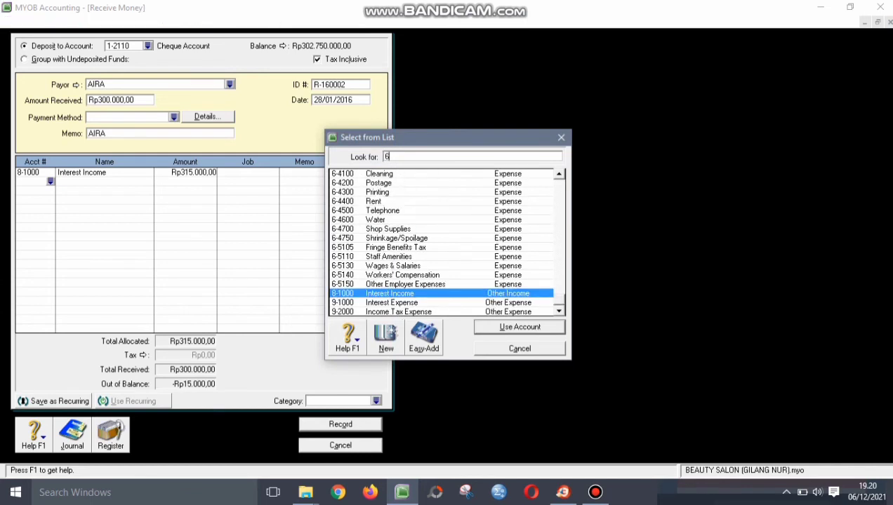
type("-12")
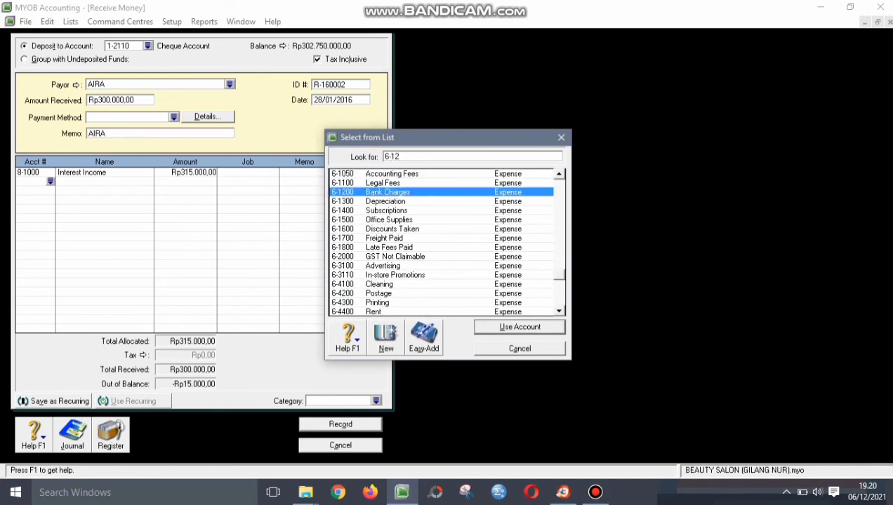
type("00")
key("Return")
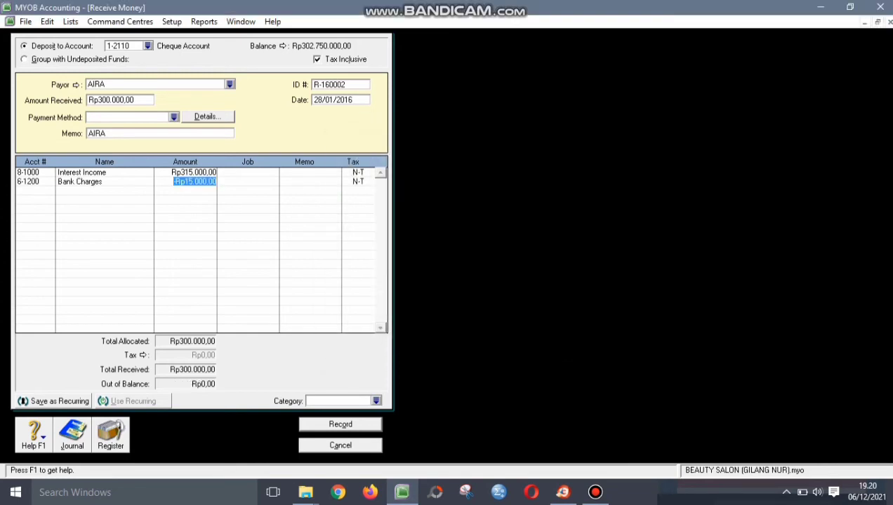
key("Left")
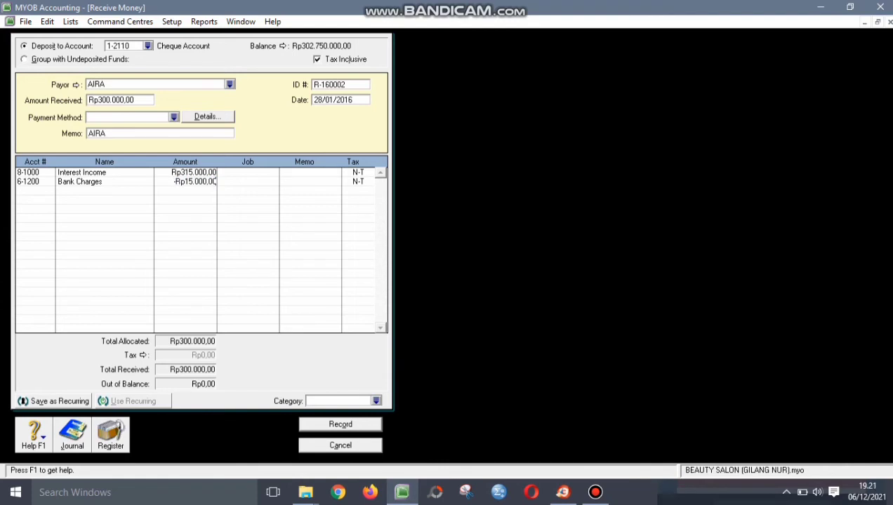
- Set the receipt's category to BJR and check the amount received
left_click(376, 401)
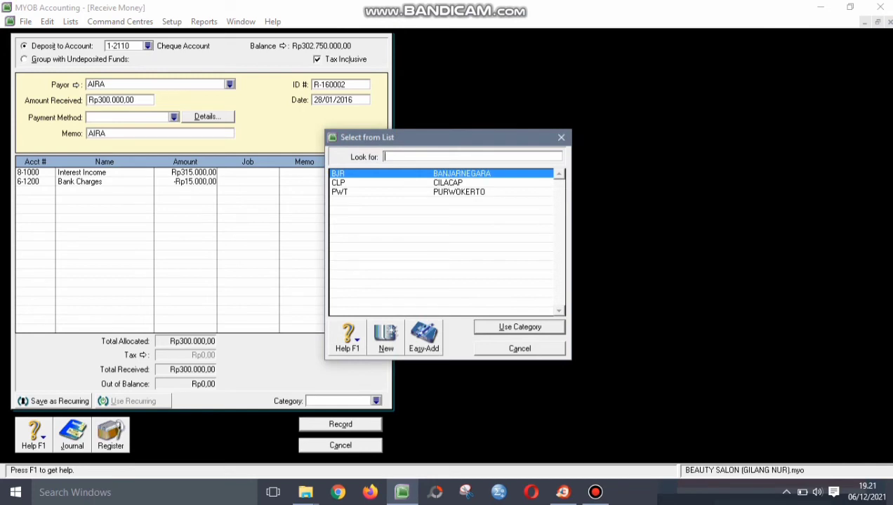
key("Return")
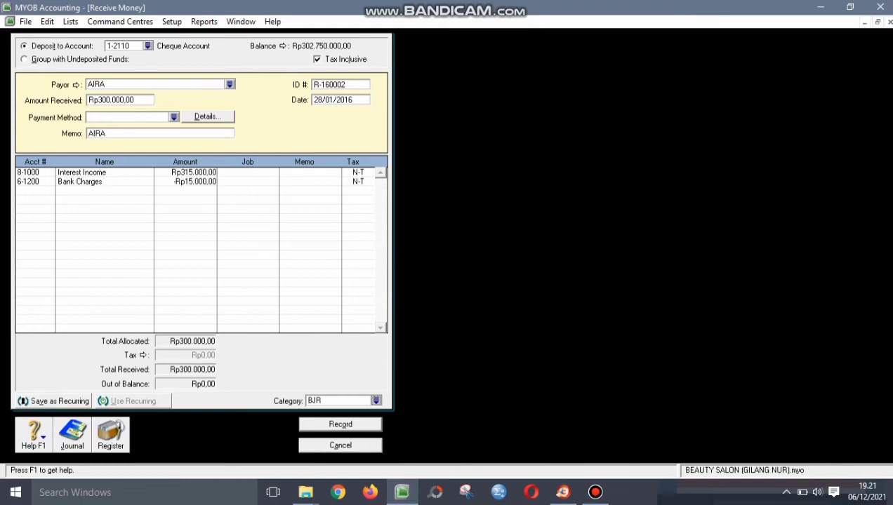
left_click(119, 100)
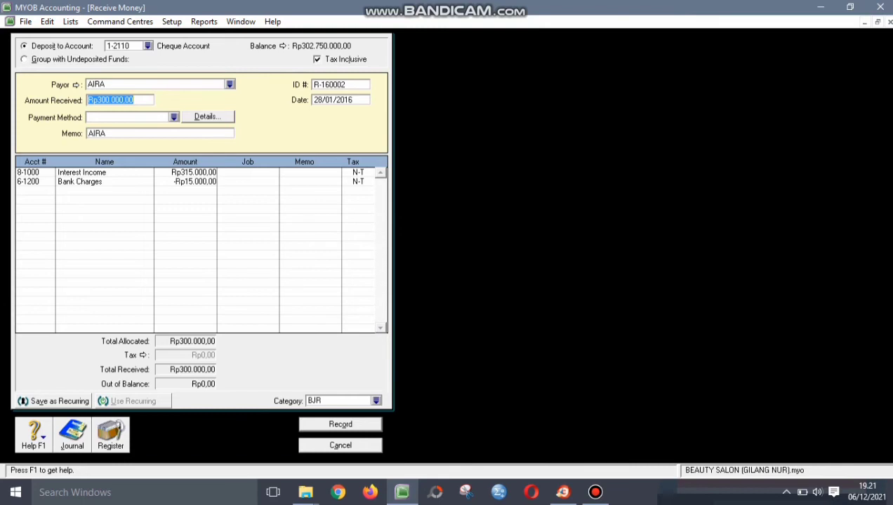
- Review the allocation amounts, the bank charges account, and the receipt ID and date
left_click(193, 172)
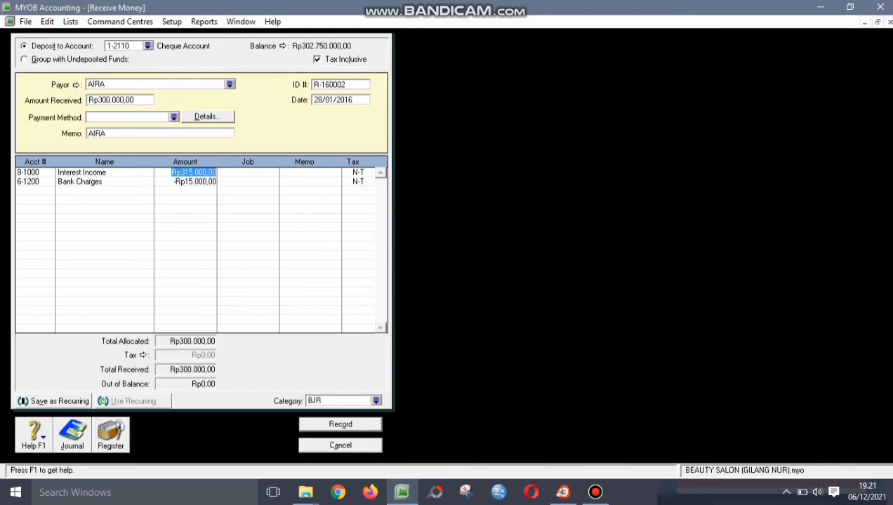
left_click(194, 181)
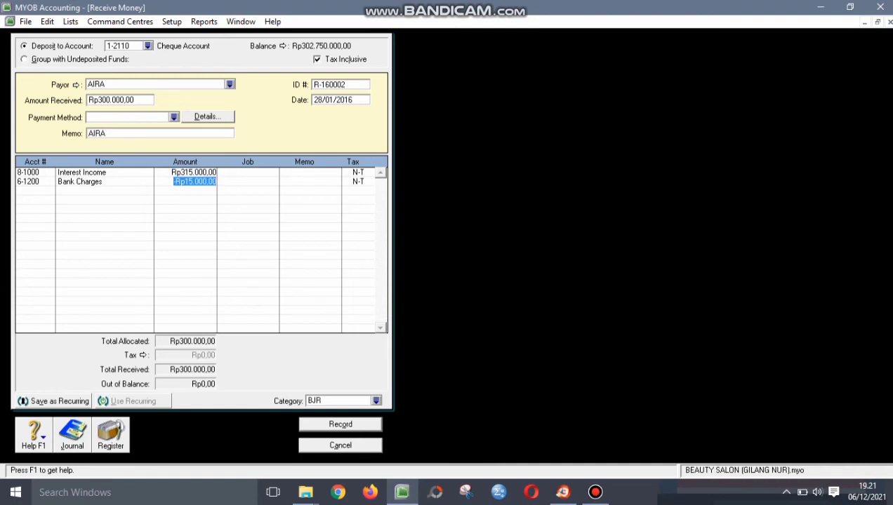
left_click(27, 181)
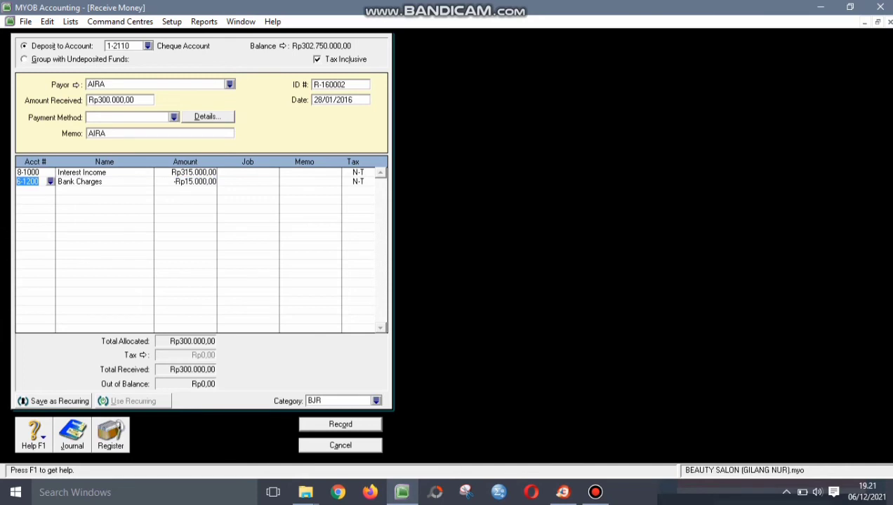
left_click(341, 84)
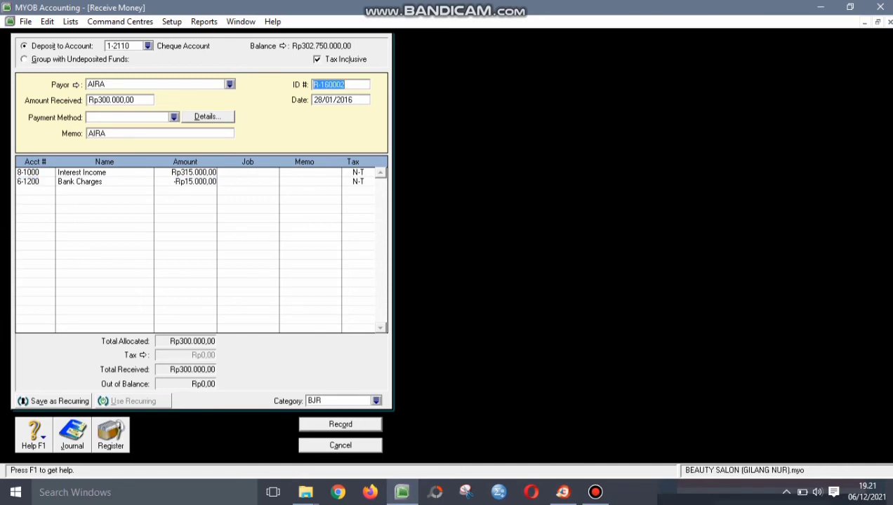
key("Tab")
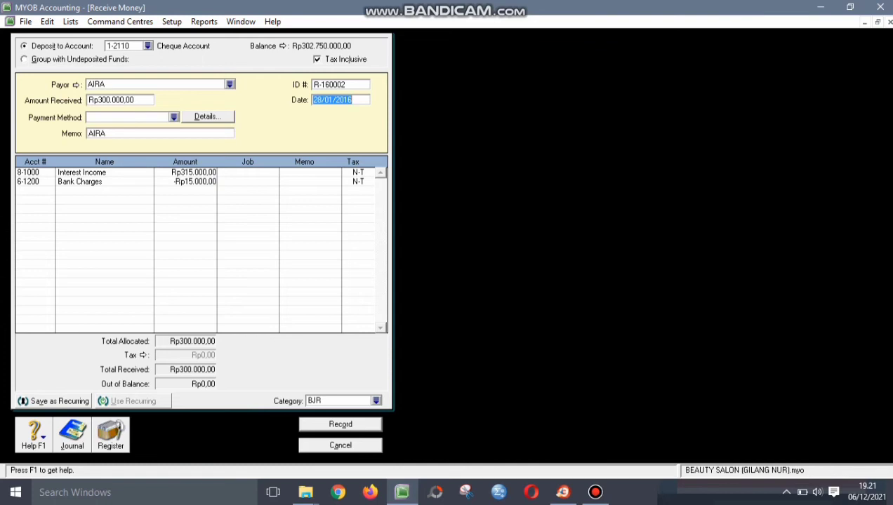
- Record the Rp300.000 receipt without job numbers and close the blank Receive Money form
key("Return")
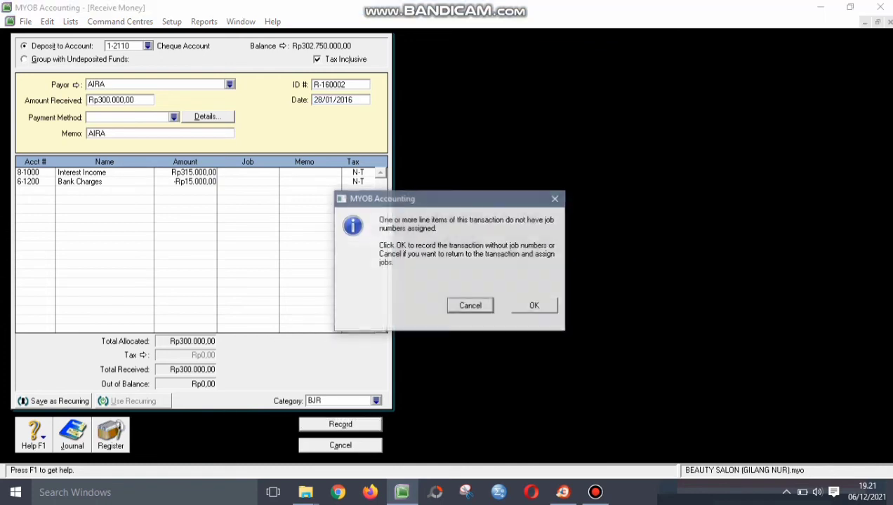
key("Tab")
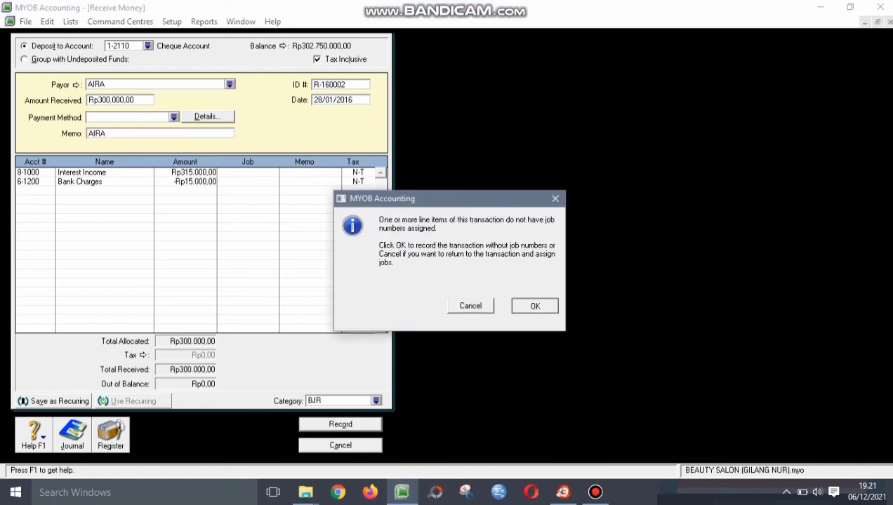
key("Return")
key("Escape")
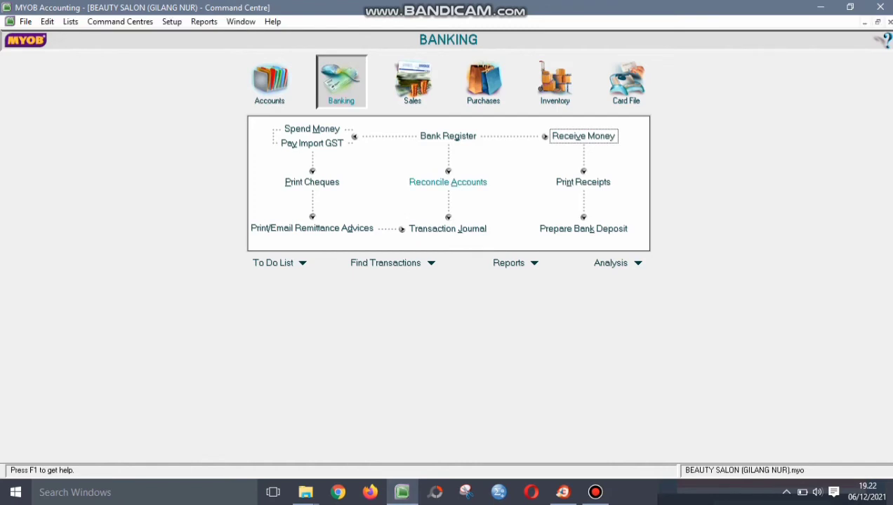
- Reconcile 1-2110 Cheque Account to a 31/01/2016 statement with all transactions marked cleared
left_click(448, 182)
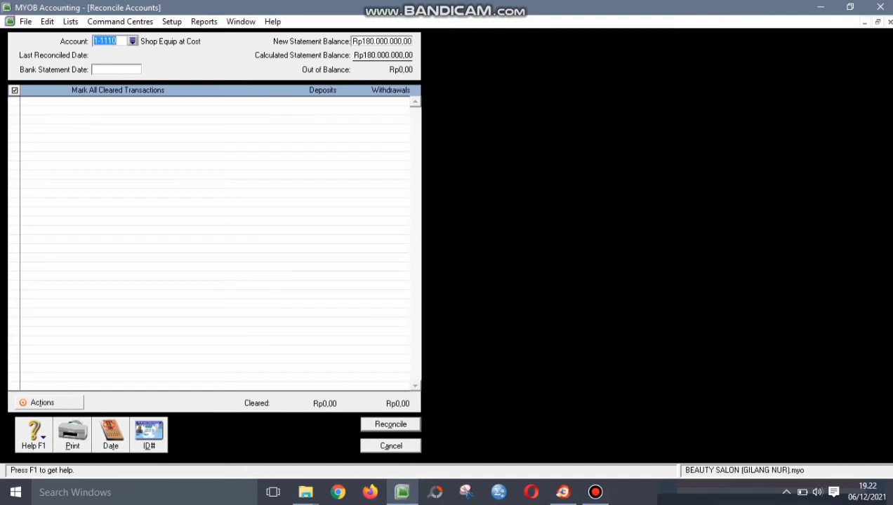
left_click(132, 41)
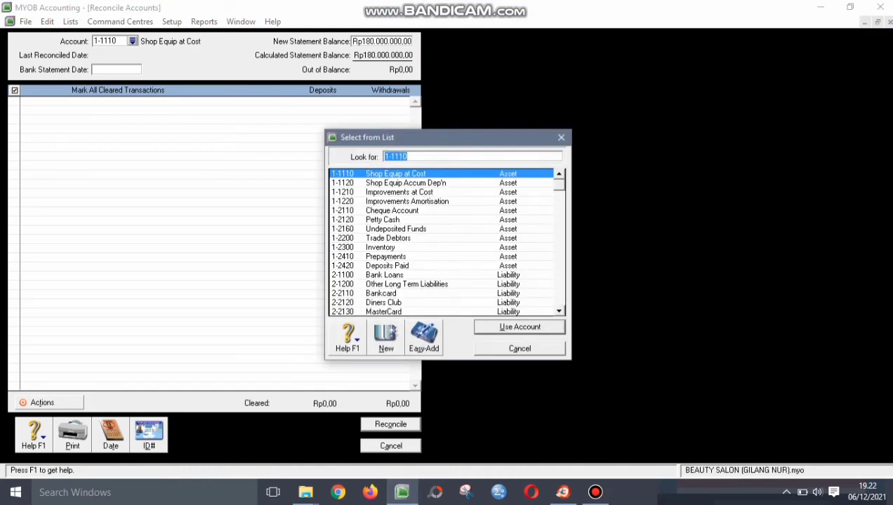
type("1-2110")
key("Return")
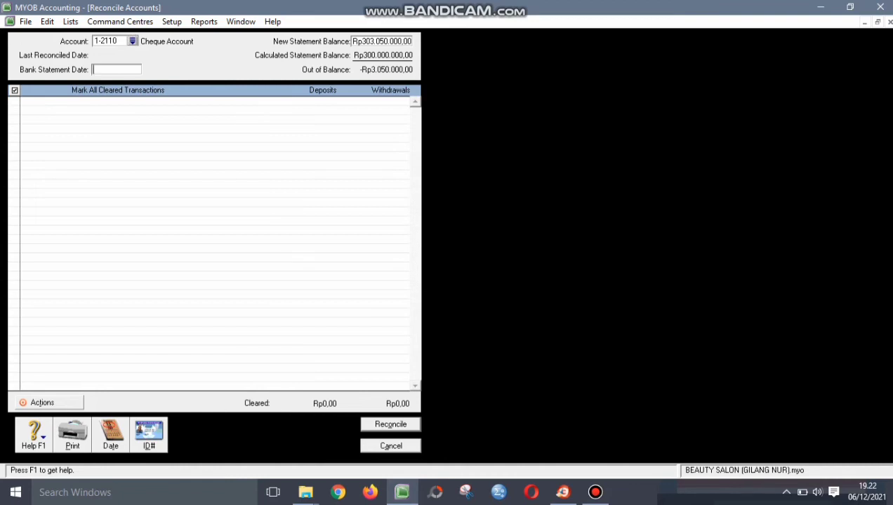
type("31/01/2016")
key("Tab")
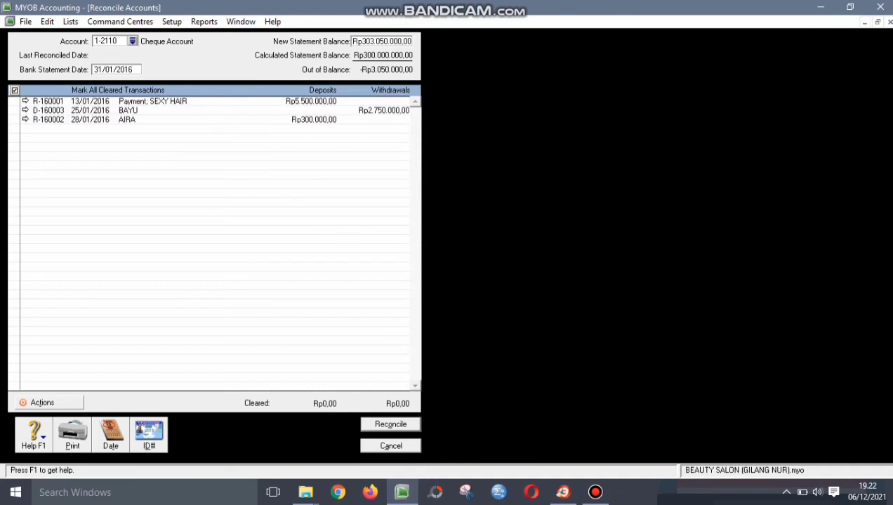
left_click(14, 89)
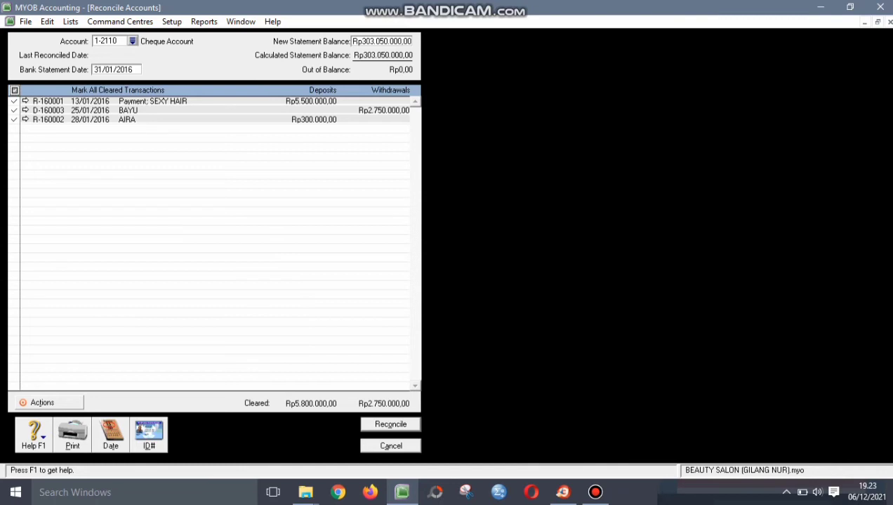
- Complete the 1-2110 reconciliation, close its window and switch to the Accounts command centre
key("Return")
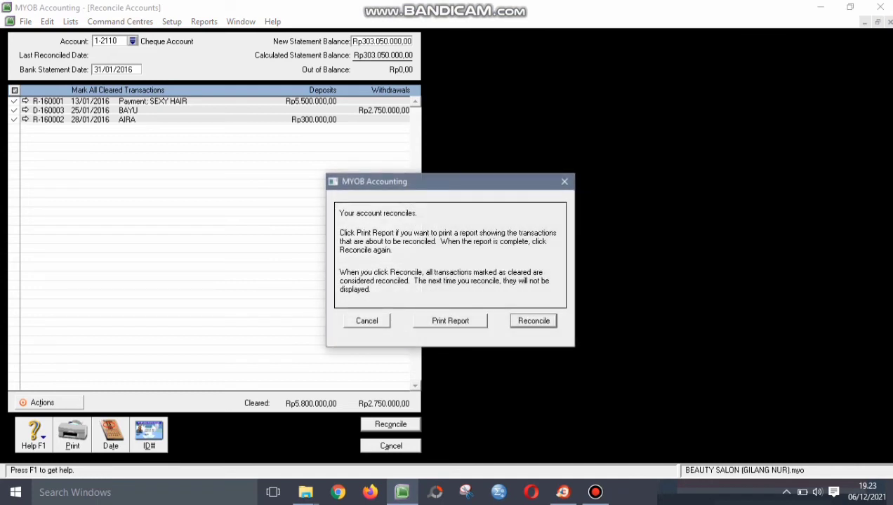
key("Return")
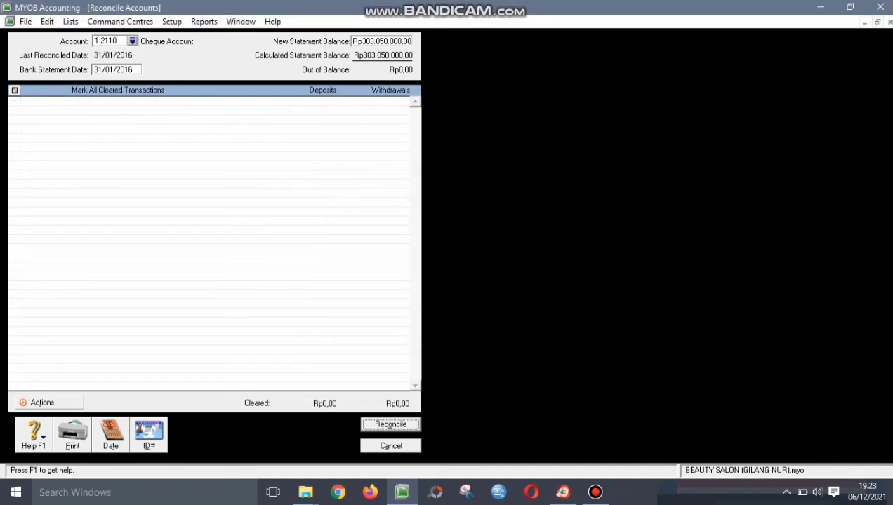
key("Tab")
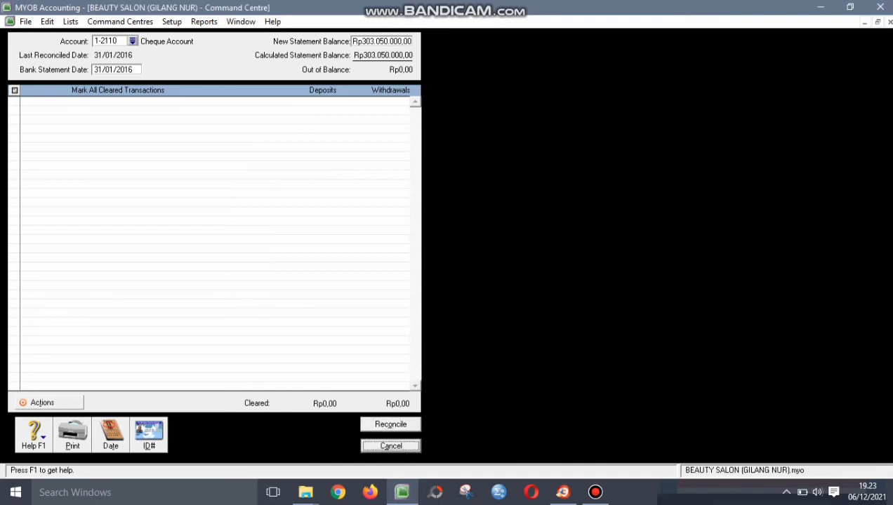
key("Return")
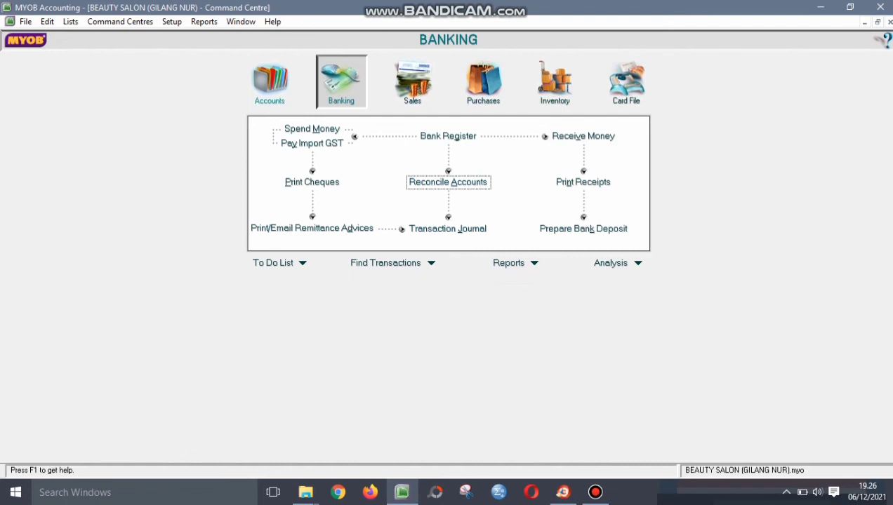
left_click(270, 81)
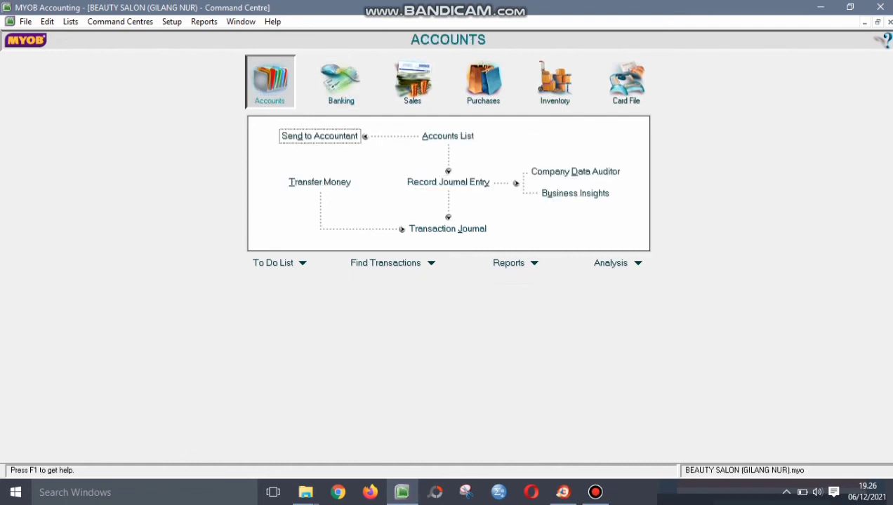
- Start journal G-160001 dated 31/01/2016 with memo DEPRECIATION (JANUARY)
left_click(448, 182)
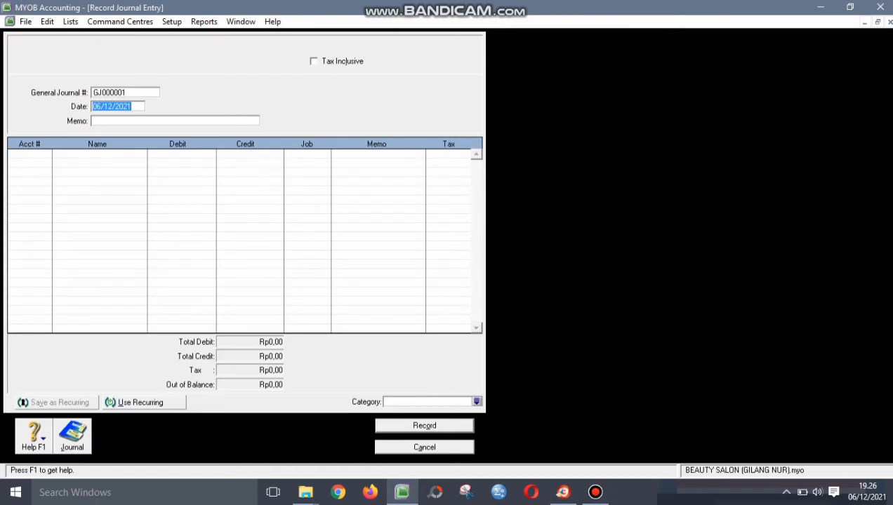
left_click(119, 92)
type("G-1")
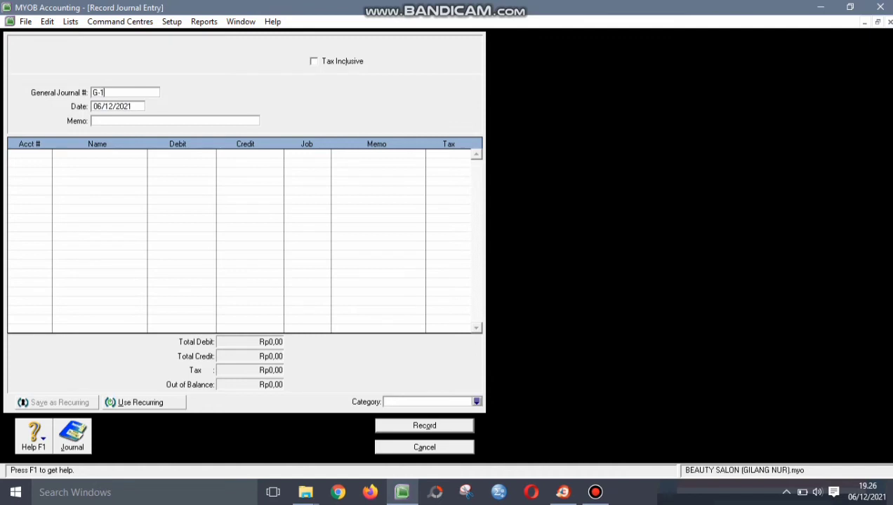
type("60001")
key("Tab")
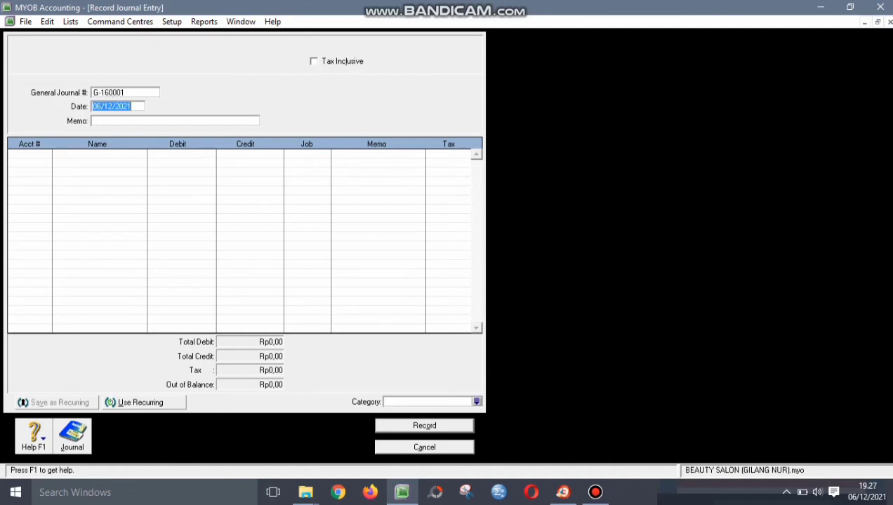
type("31/01/201")
left_click(95, 121)
type("DE")
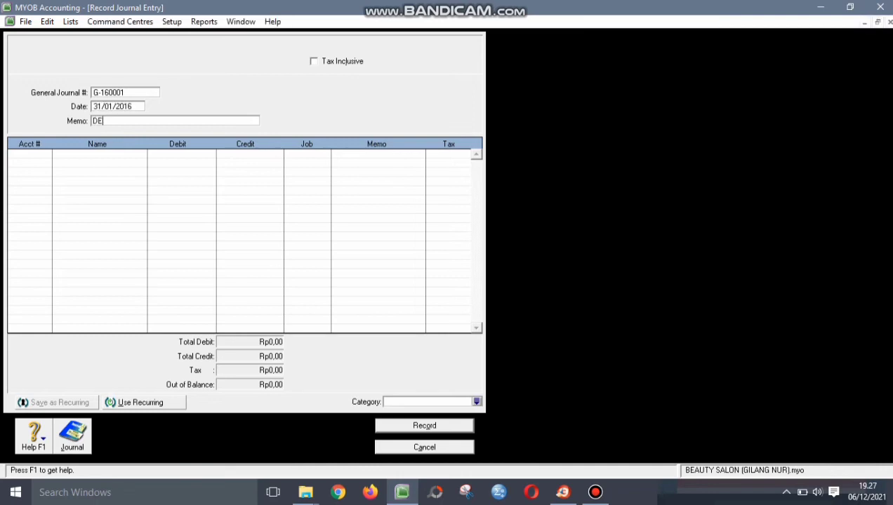
type("PRECIATION (JANUARY")
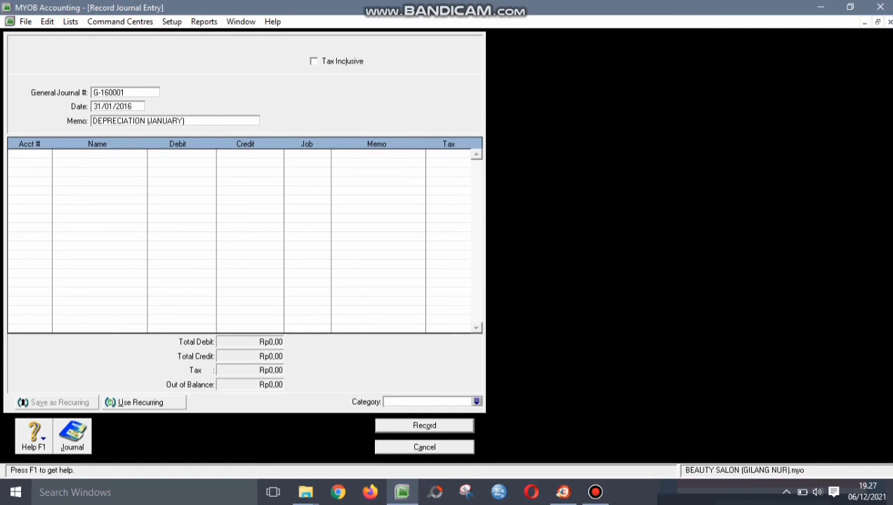
key("Tab")
- Debit 1-1110 Shop Equip at Cost and credit 1-1120 Accum Dep'n Rp120.000,00, category BJR
key("Return")
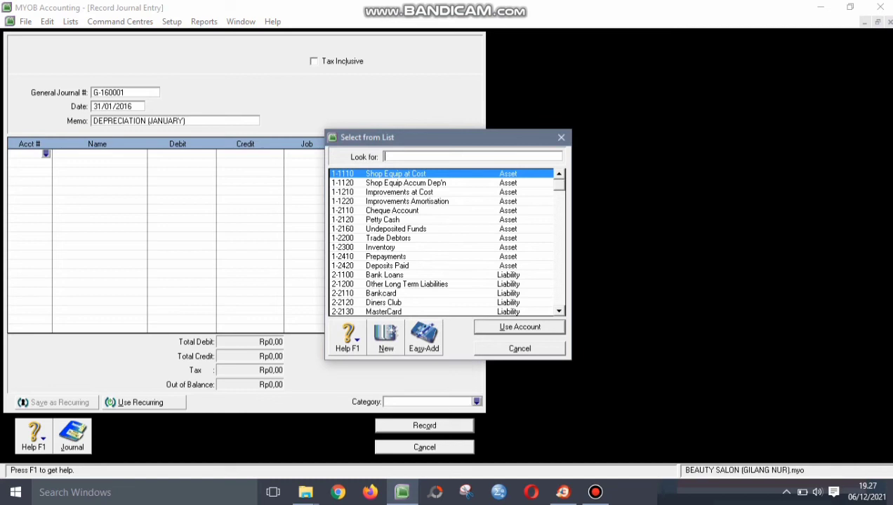
key("Return")
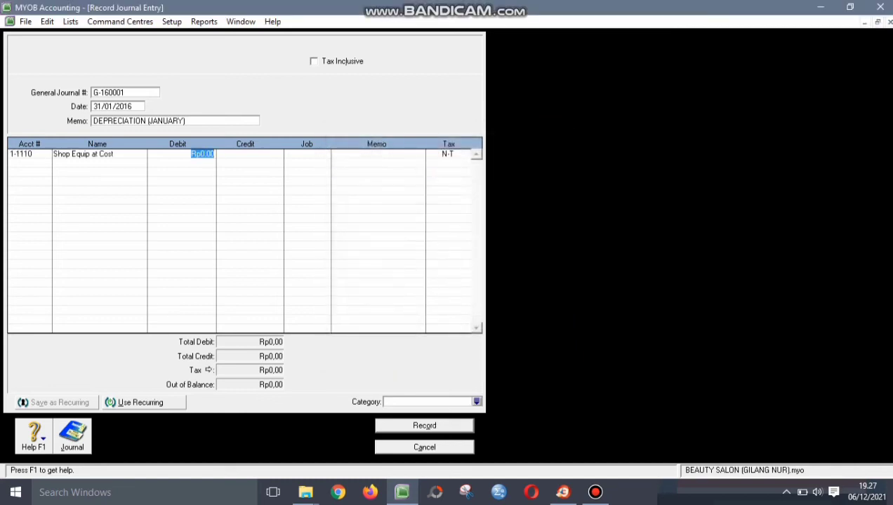
type("120.")
type("0000")
key("Return")
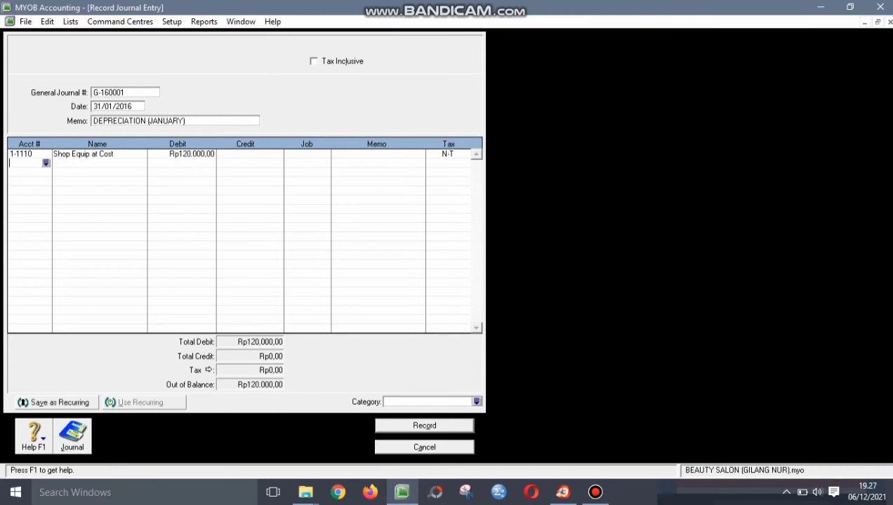
key("Return")
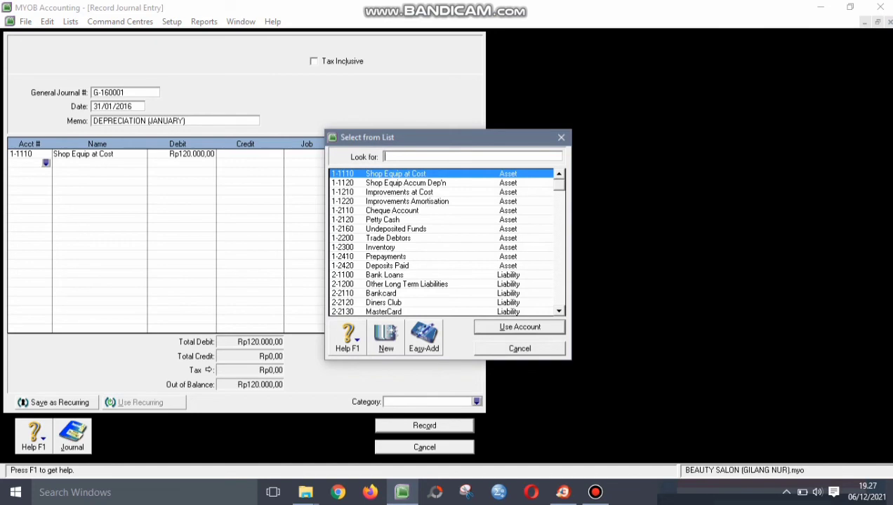
type("1-1120")
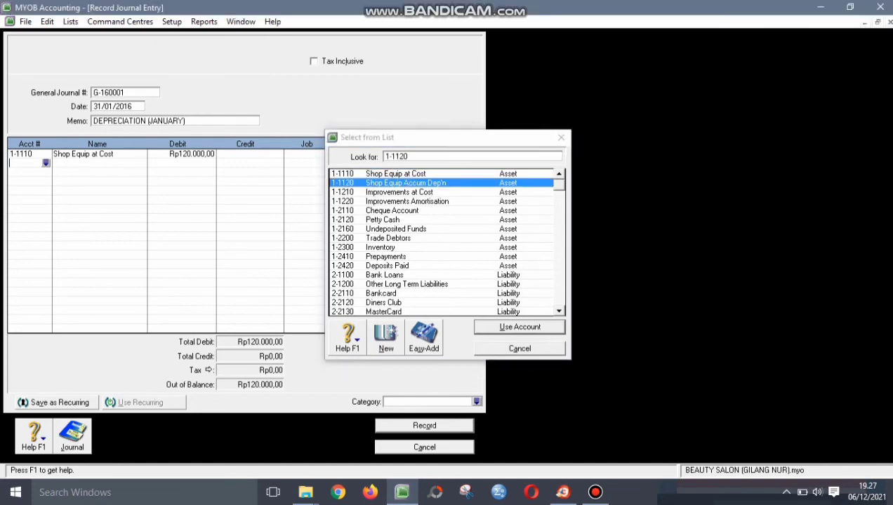
key("Return")
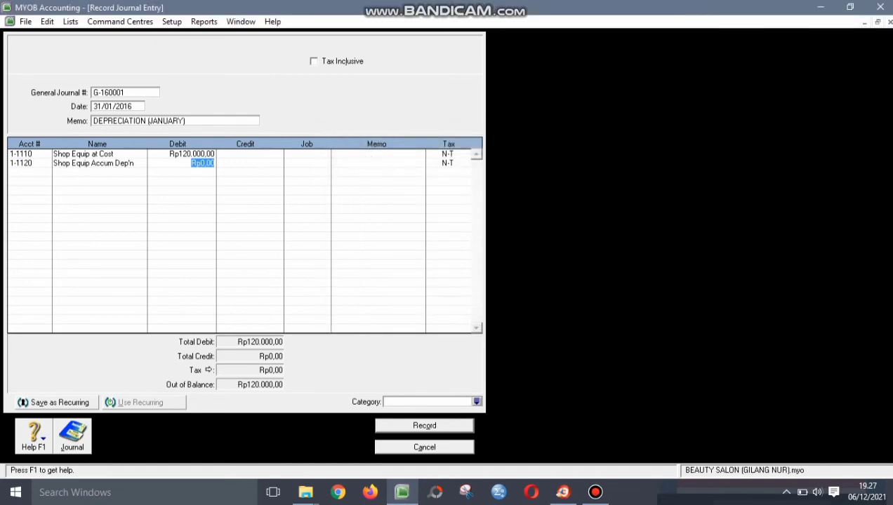
key("Tab")
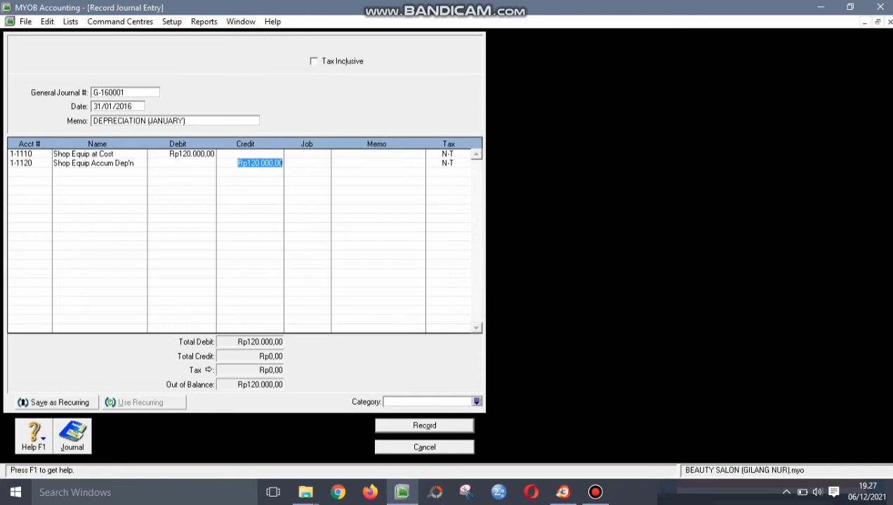
key("Tab")
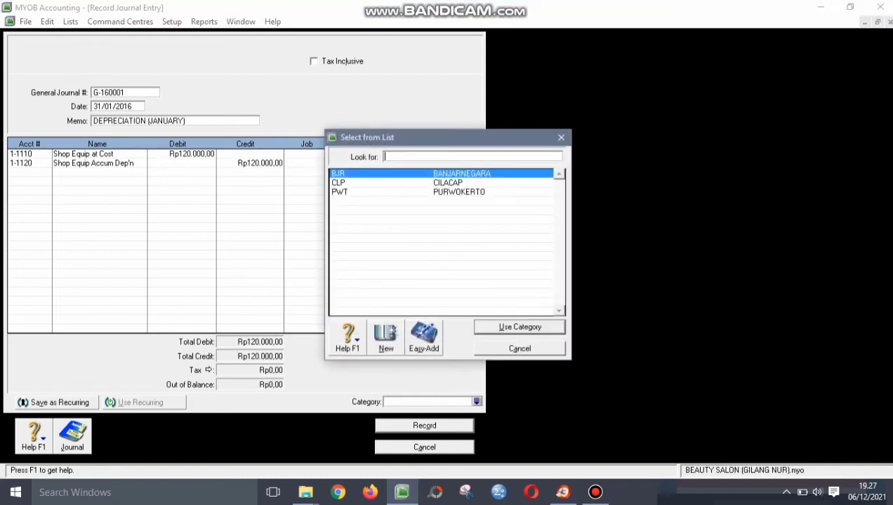
key("Return")
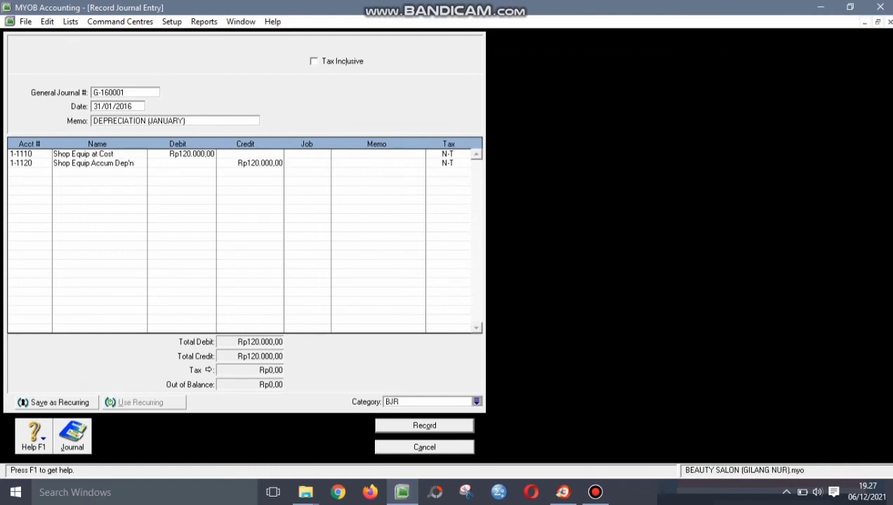
- Check the journal number, date, memo and amounts, then save it as a recurring transaction
left_click(109, 92)
left_click(112, 106)
left_click(138, 121)
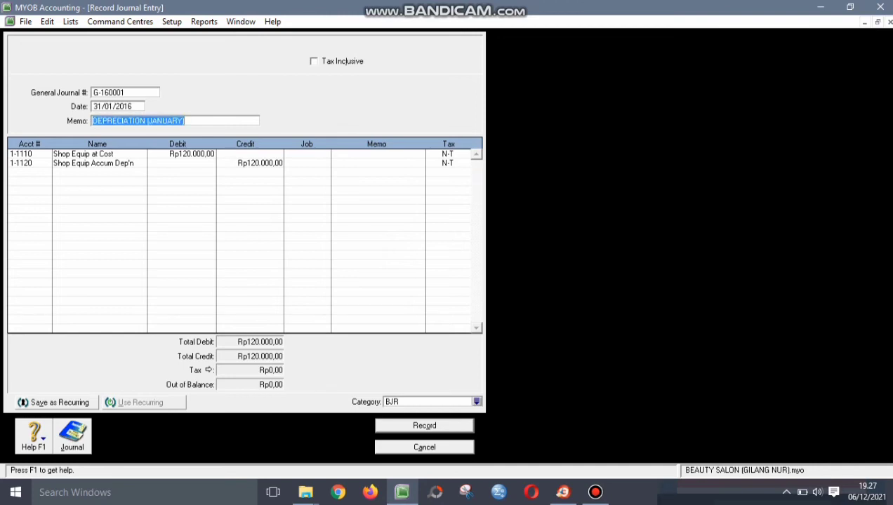
left_click(191, 154)
left_click(260, 162)
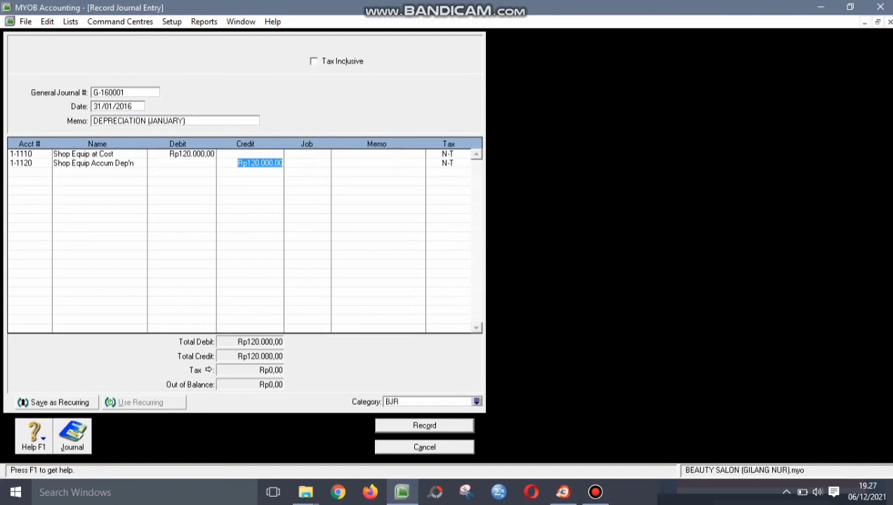
left_click(53, 402)
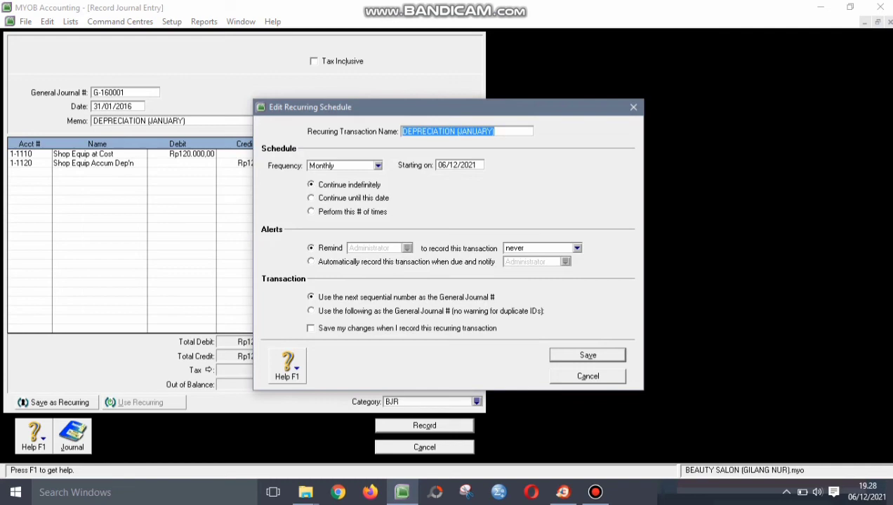
- Schedule the recurring journal from 29/02/2016, then record G-160001 without job numbers
key("Tab")
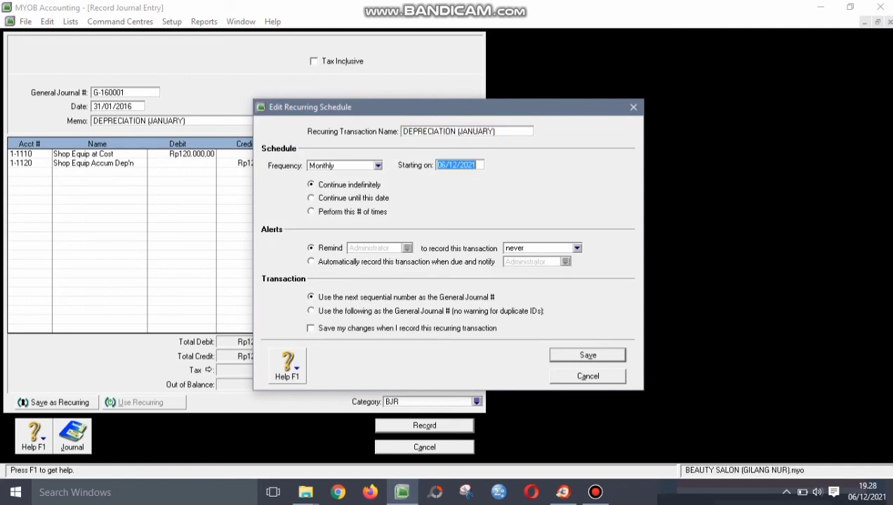
type("29/02/2016")
key("Return")
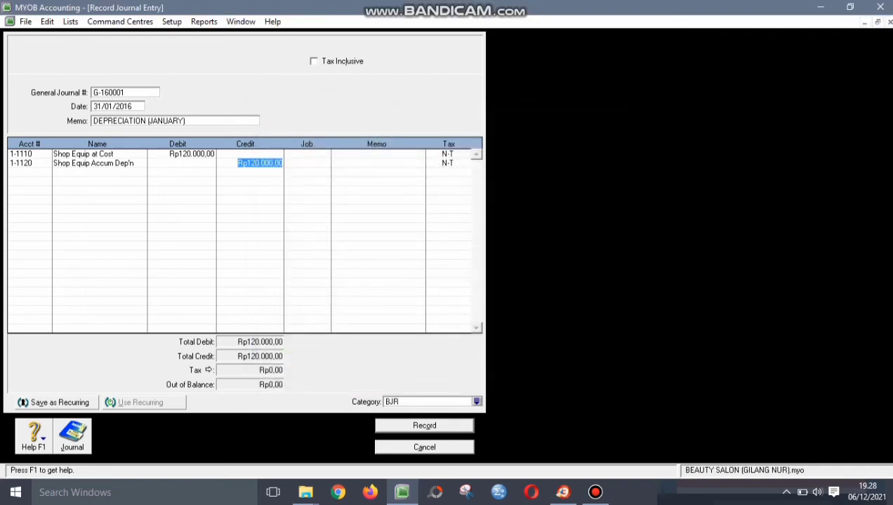
key("Return")
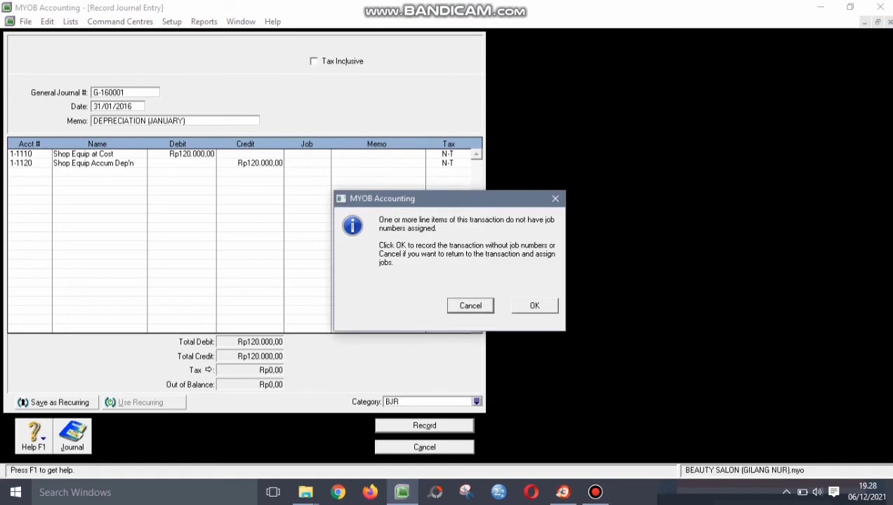
key("Return")
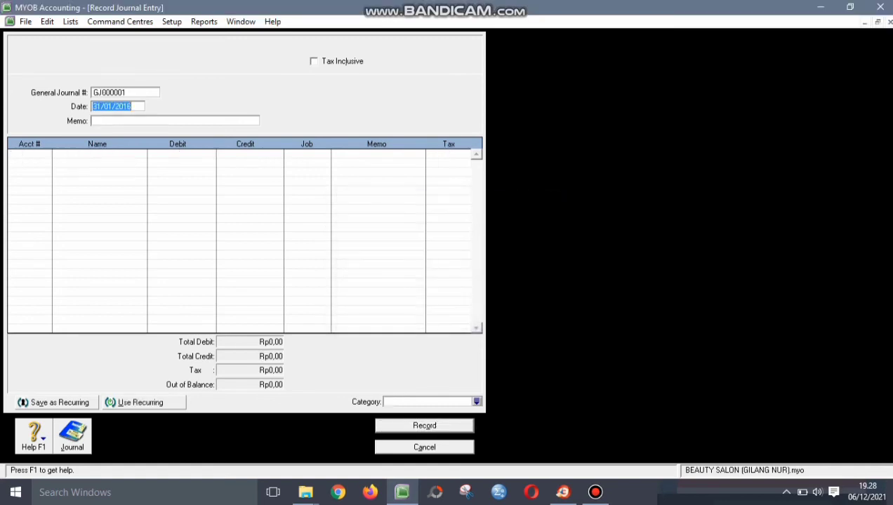
key("Escape")
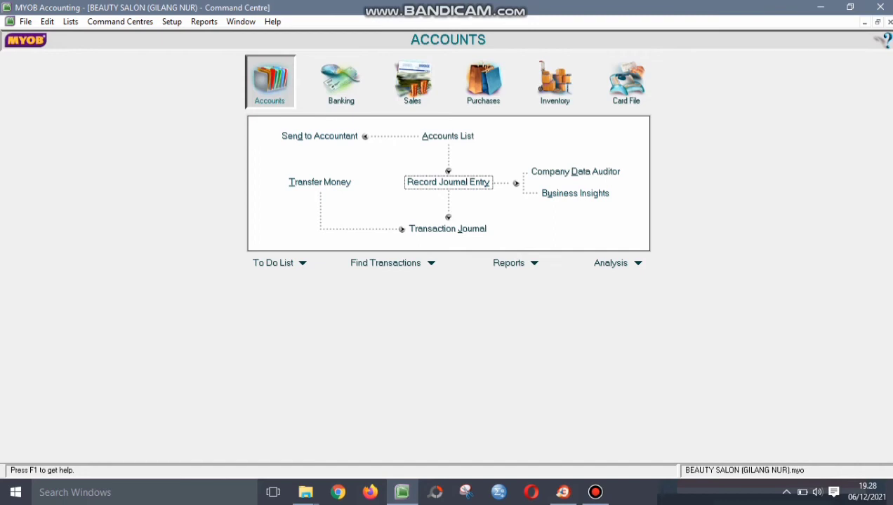
- Fill a new journal from the recurring DEPRECIATION (JANUARY) transaction
key("alt+l")
key("Down")
key("Down")
key("Down")
key("Down")
key("Down")
key("Down")
key("Down")
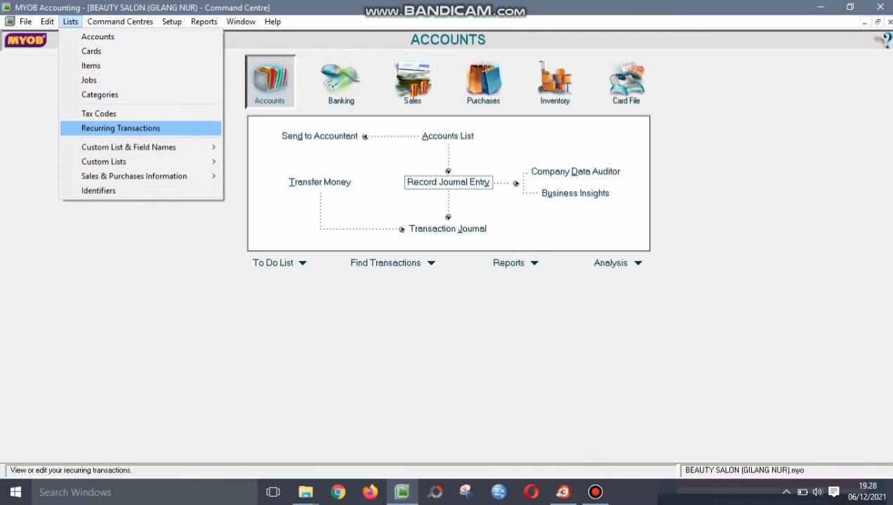
key("Return")
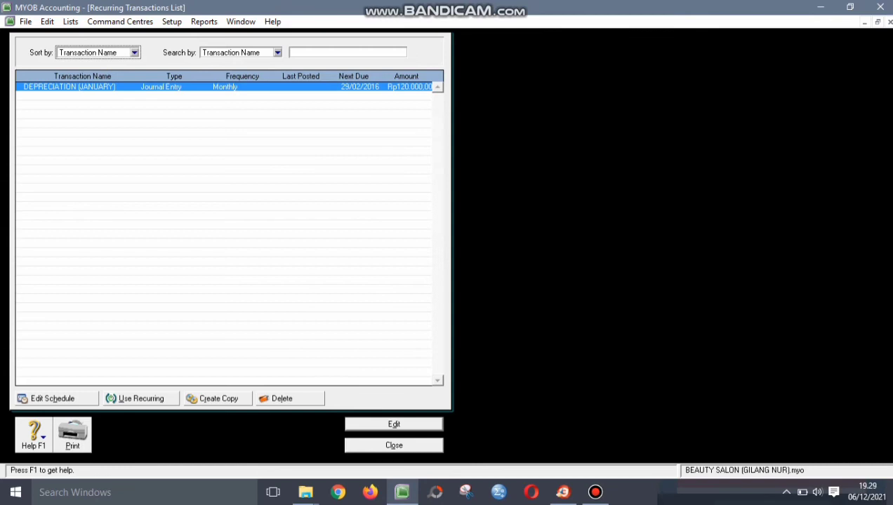
left_click(135, 399)
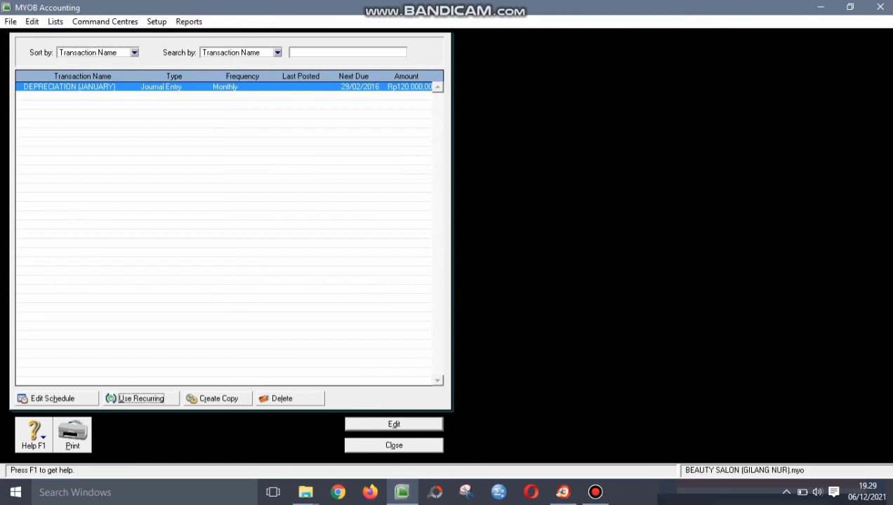
- Change it to G-160003, dated 29/02/2016, with memo DEPRECIATION (FEBRUARY)
left_click(106, 93)
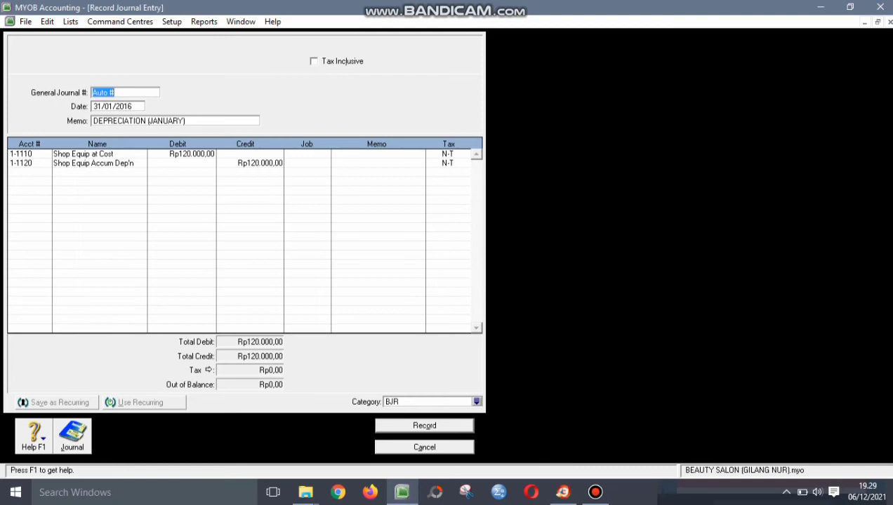
type("G-160003")
key("Tab")
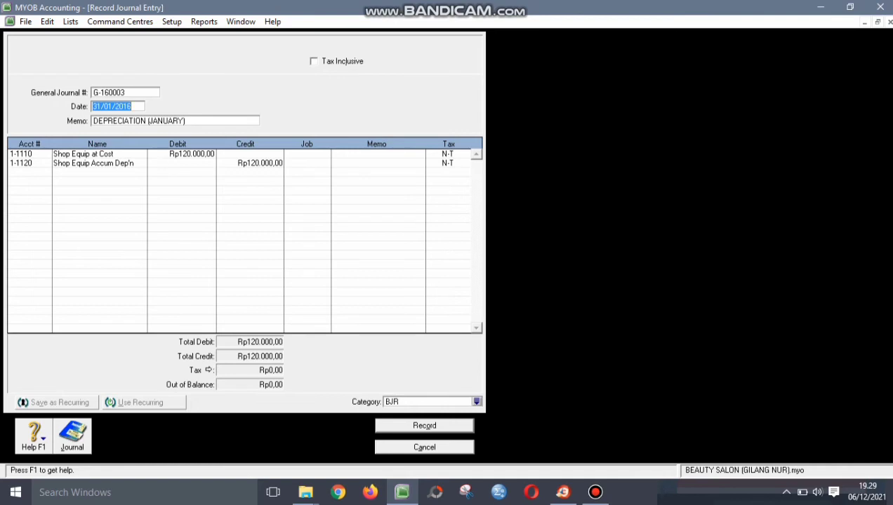
type("29/02/2016")
key("Tab")
left_click(180, 120)
left_click_drag(185, 121, 147, 120)
type("(FEBRUARY)")
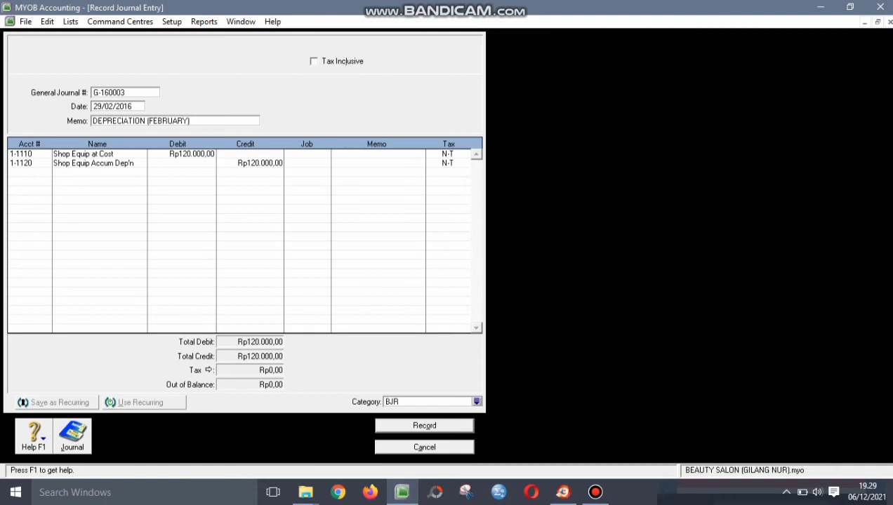
- Record the February depreciation journal without job numbers and close the recurring list
key("Return")
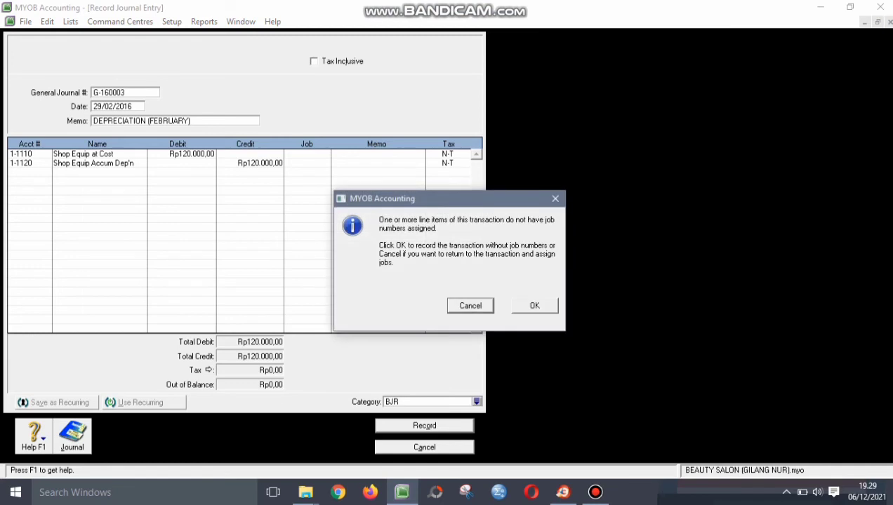
key("Tab")
key("Return")
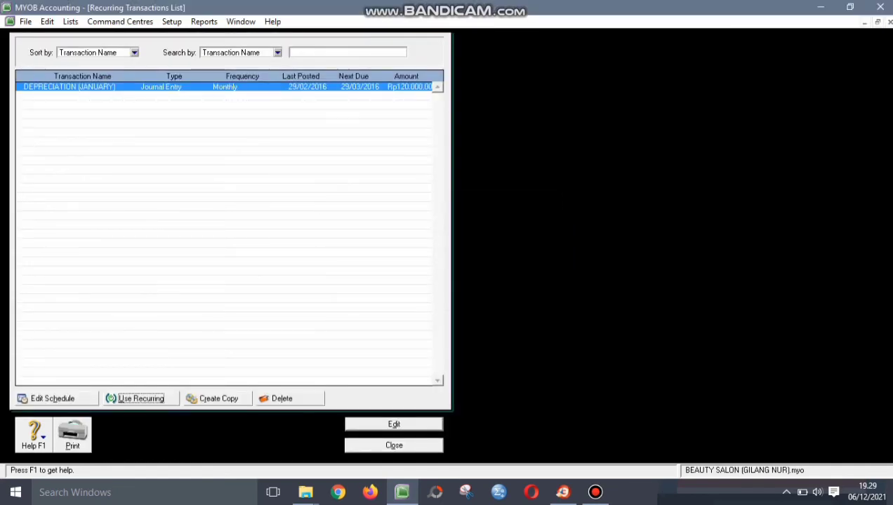
key("Tab")
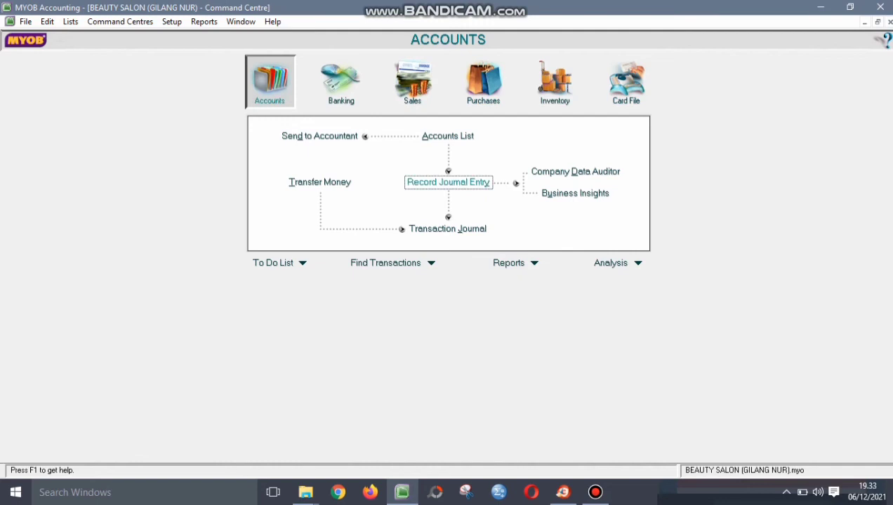
- Start journal G-160002 dated 31/01/2016 with memo VAT CLEARING
left_click(448, 182)
left_click(103, 93)
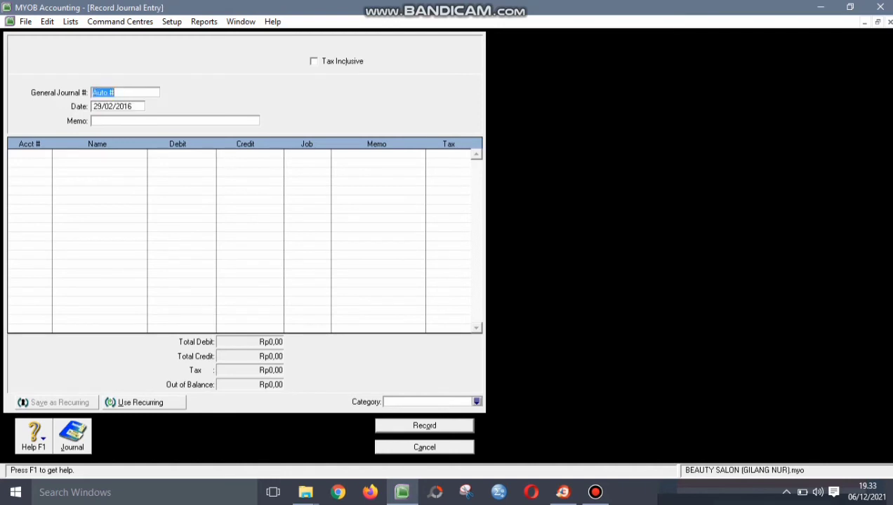
type("G-160002")
key("Tab")
type("31/01/2016")
key("Tab")
type("VAT CLEARING")
- Debit 2-2310 VAT Collected 700.000 and 2-2340 VAT CLEARING 200.000
key("Tab")
key("Tab")
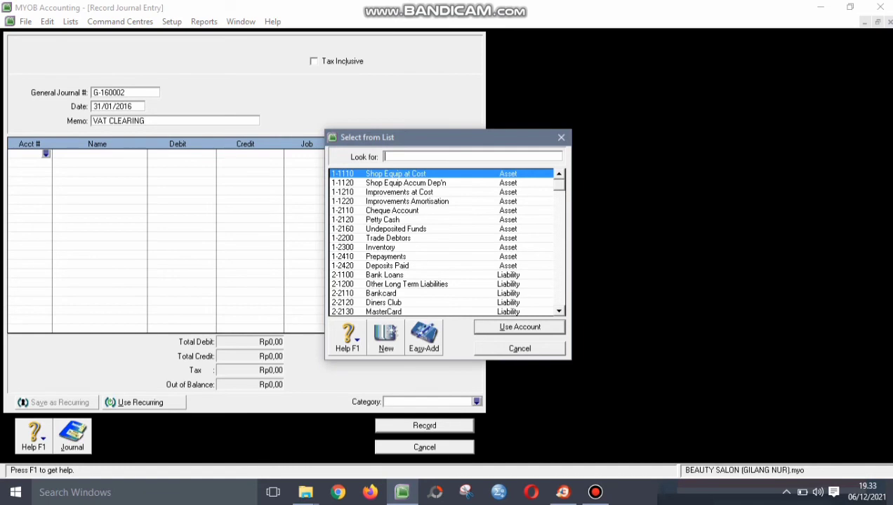
scroll(442, 242, "down", 4)
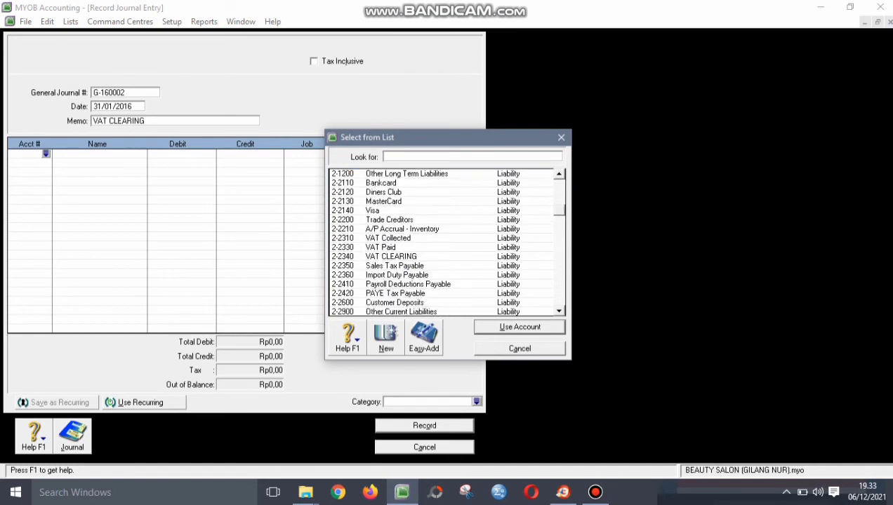
type("2-2310")
key("Return")
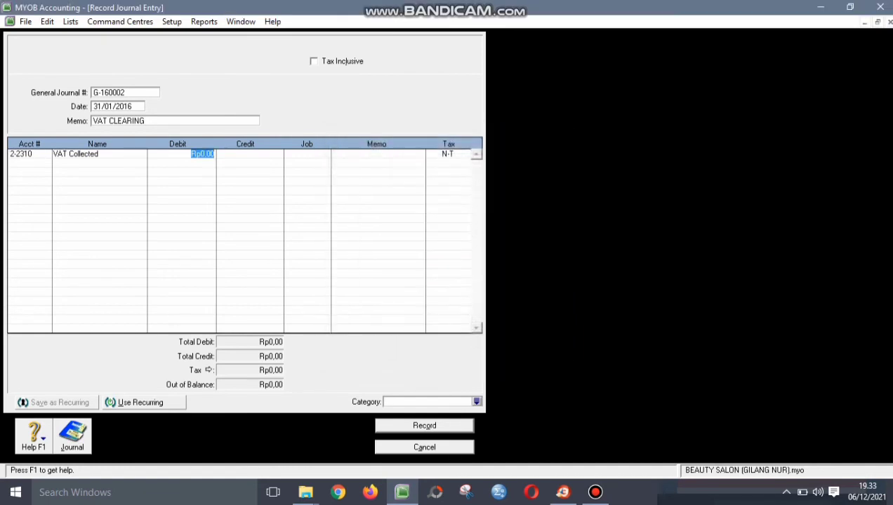
type("700.")
type("000")
key("Return")
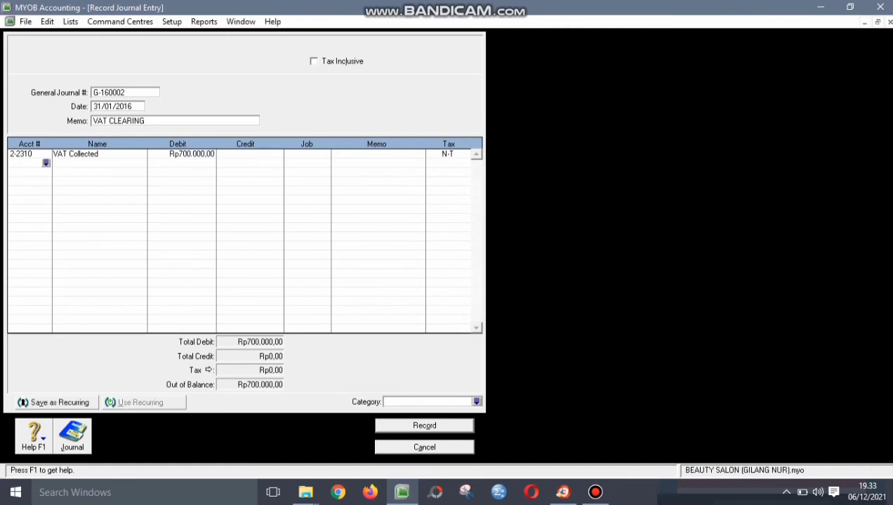
key("Return")
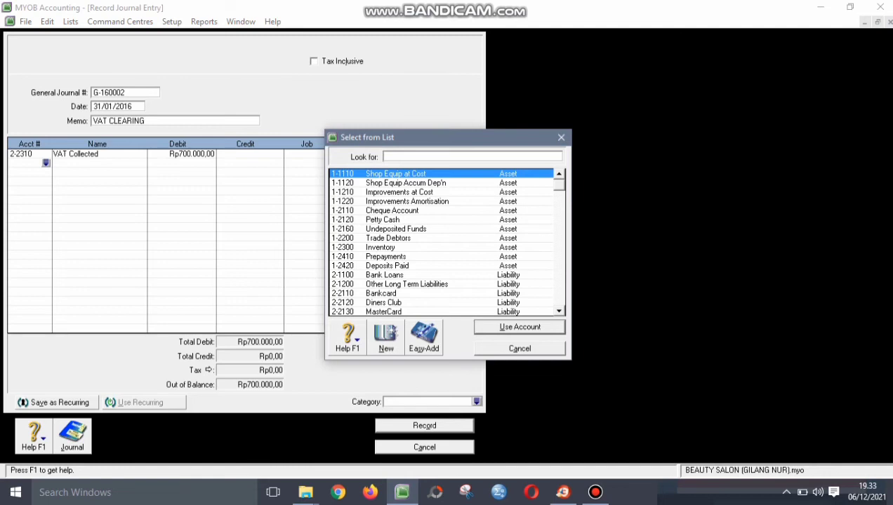
scroll(442, 243, "down", 4)
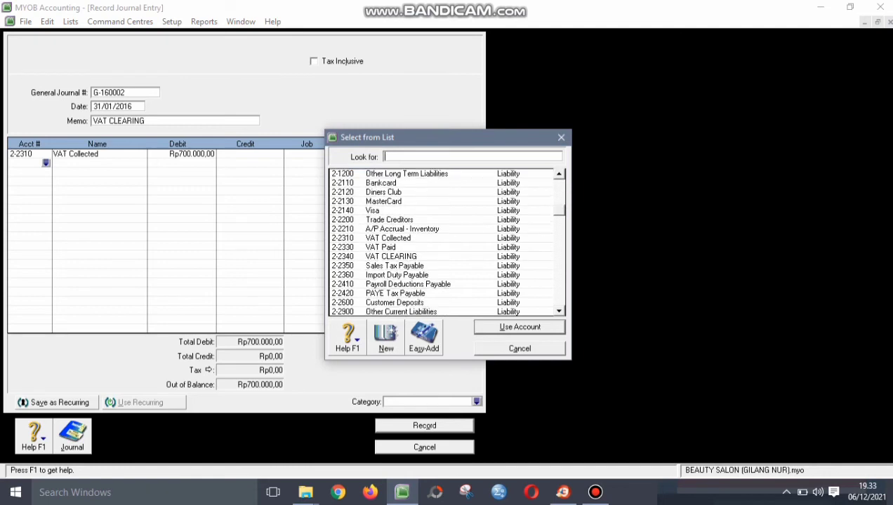
type("2-2340")
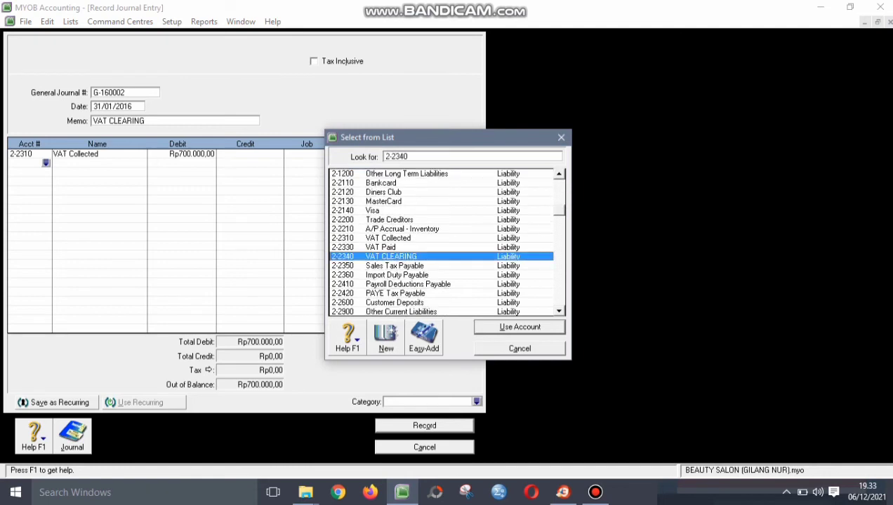
key("Return")
type("2")
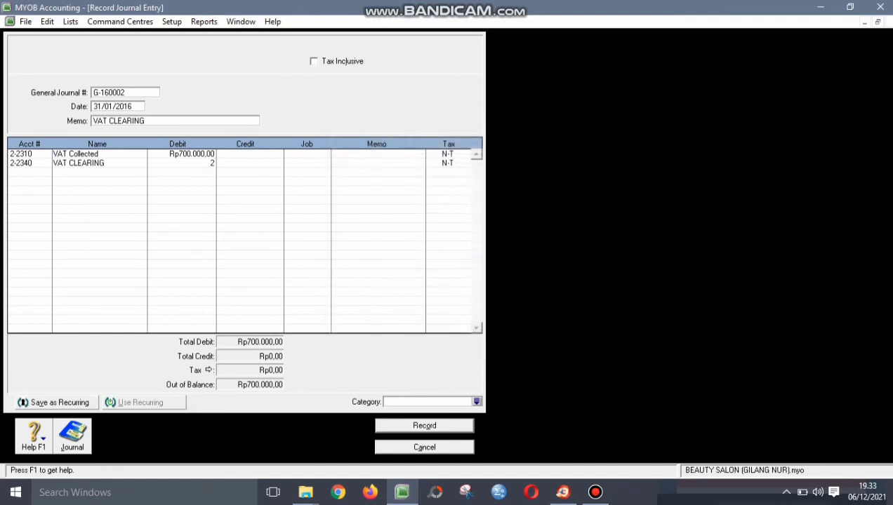
type("00000")
key("Return")
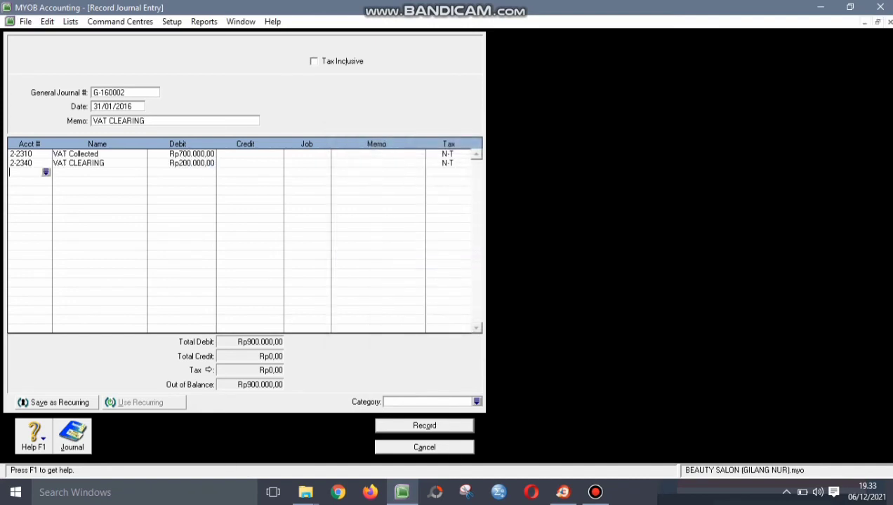
- Credit the balancing 900.000 to the VAT Paid account on the third line
key("Tab")
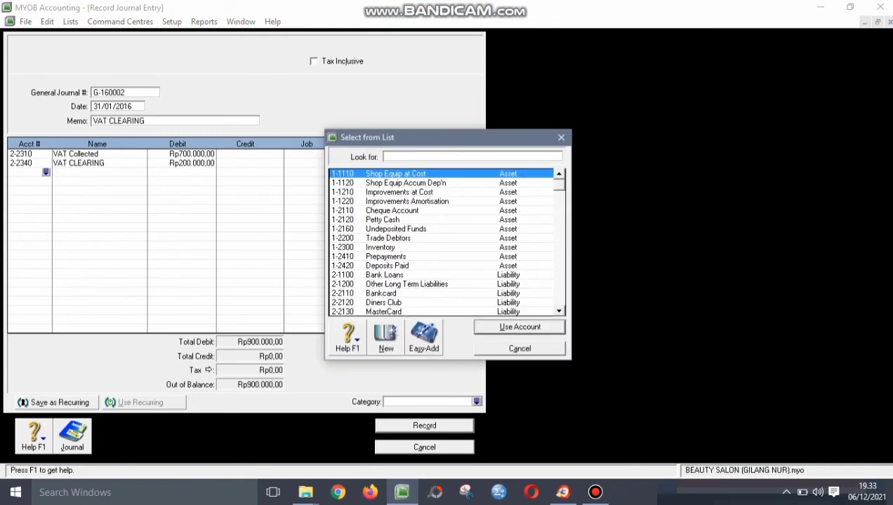
scroll(445, 242, "down", 3)
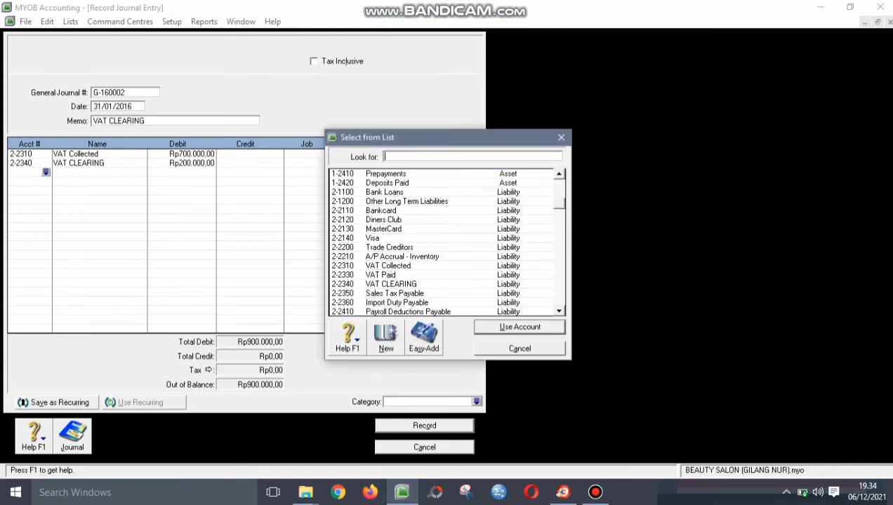
left_click(393, 276)
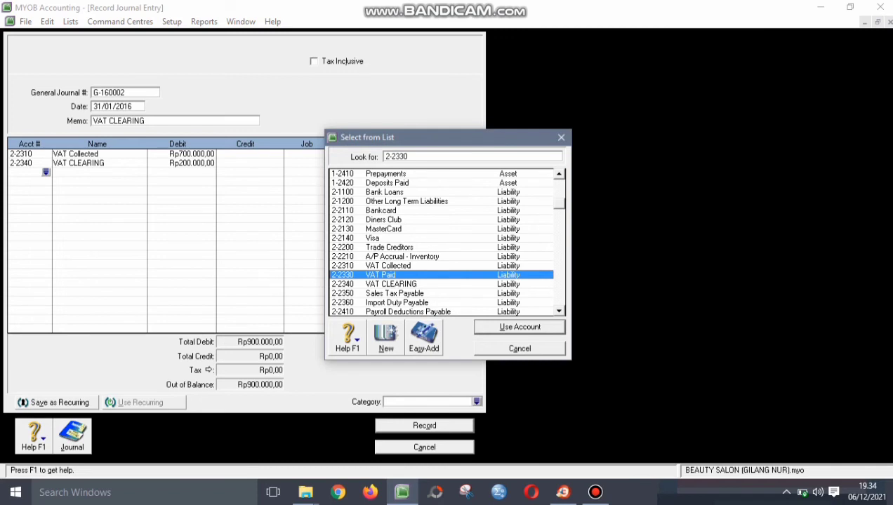
key("XF86MonBrightnessUp")
key("XF86MonBrightnessUp")
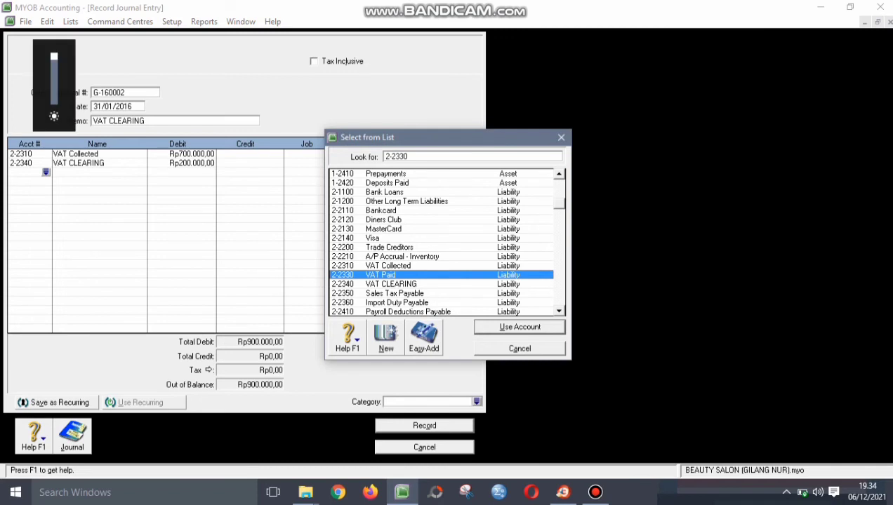
key("Return")
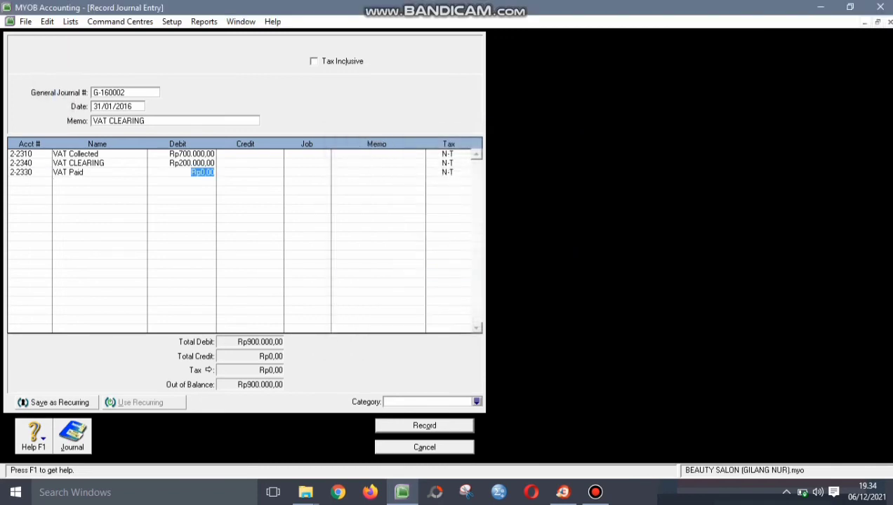
key("Tab")
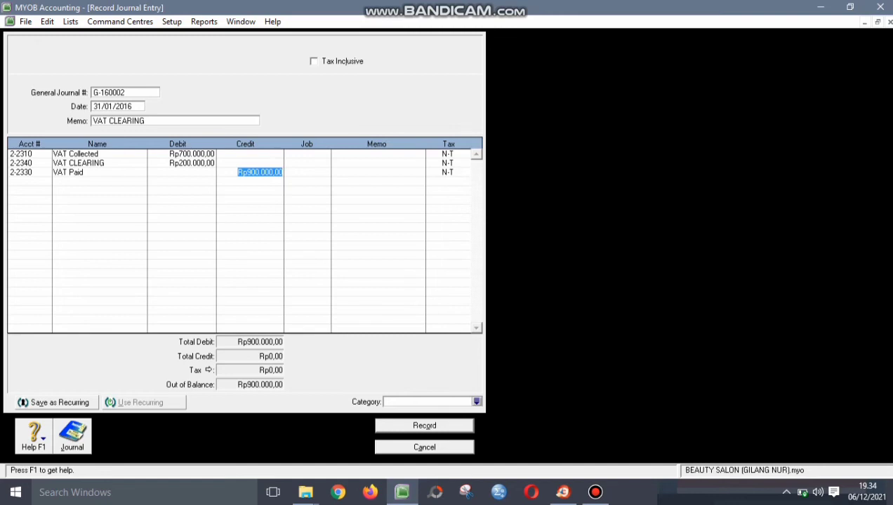
left_click(477, 402)
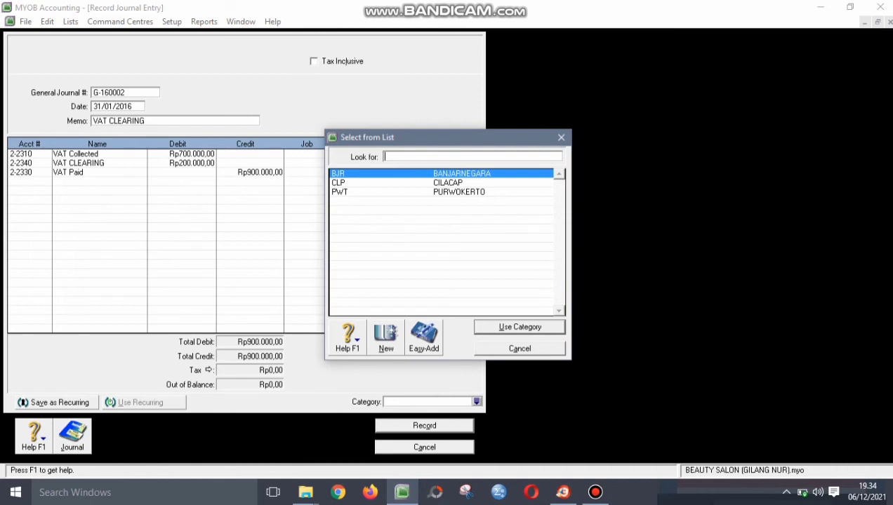
- Assign category BJR and record VAT CLEARING journal G-160002 (Rp900.000,00) without job numbers
key("Return")
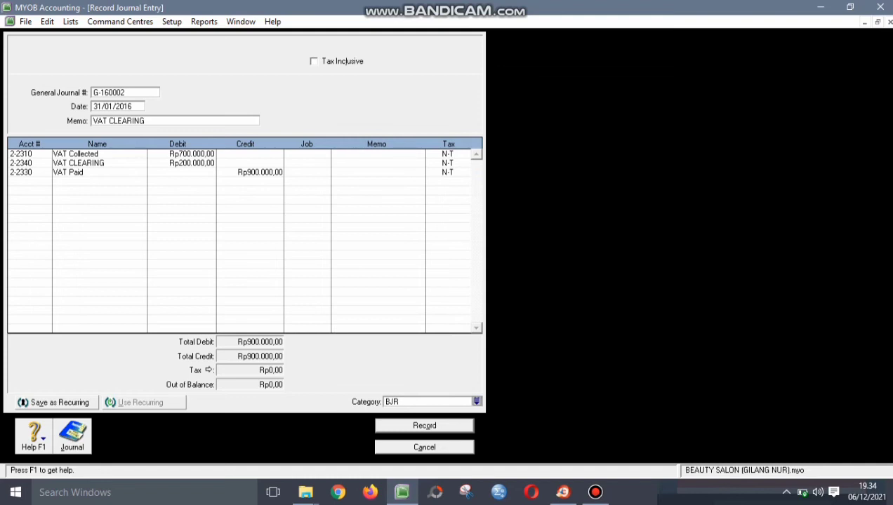
left_click(424, 426)
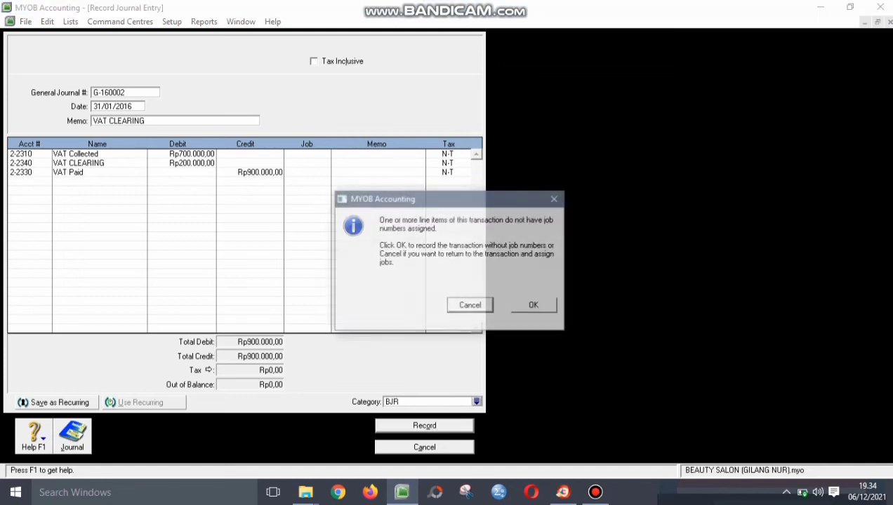
key("Return")
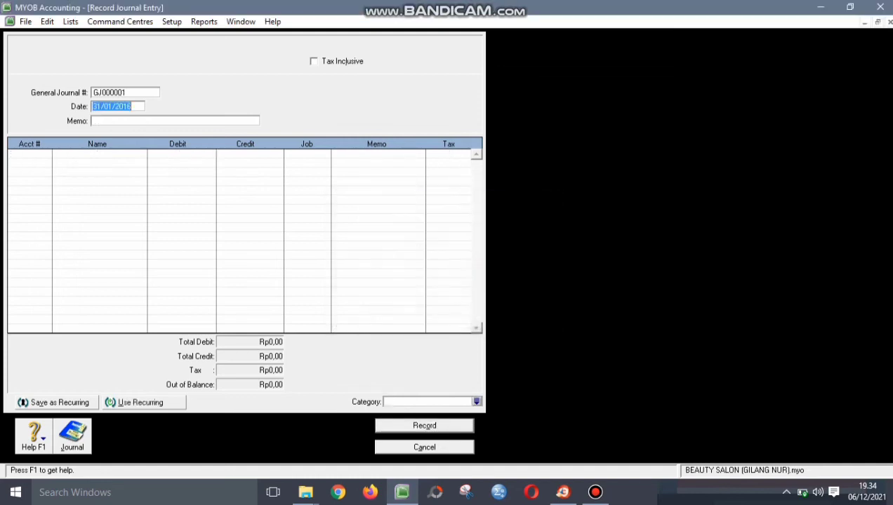
key("Escape")
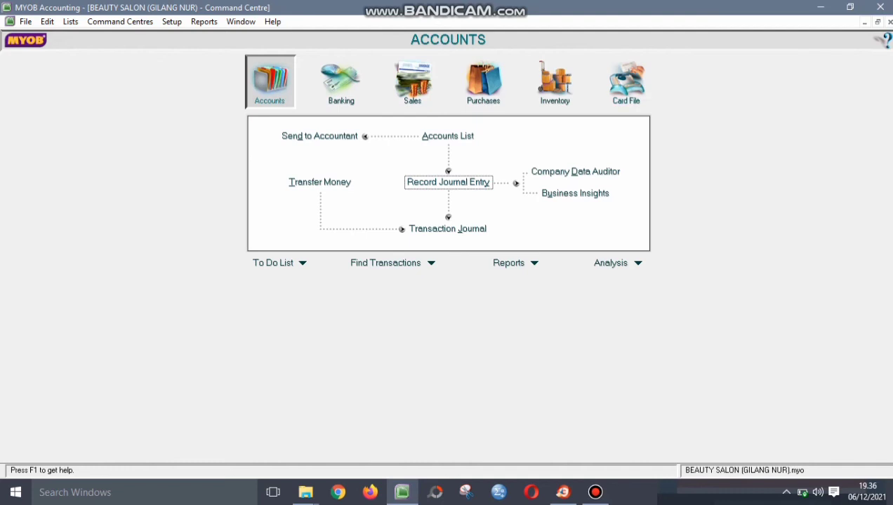
- Start inventory adjustment I-160002 dated 31/01/2016 with memo 'ADJUST INVENTORY'
left_click(554, 81)
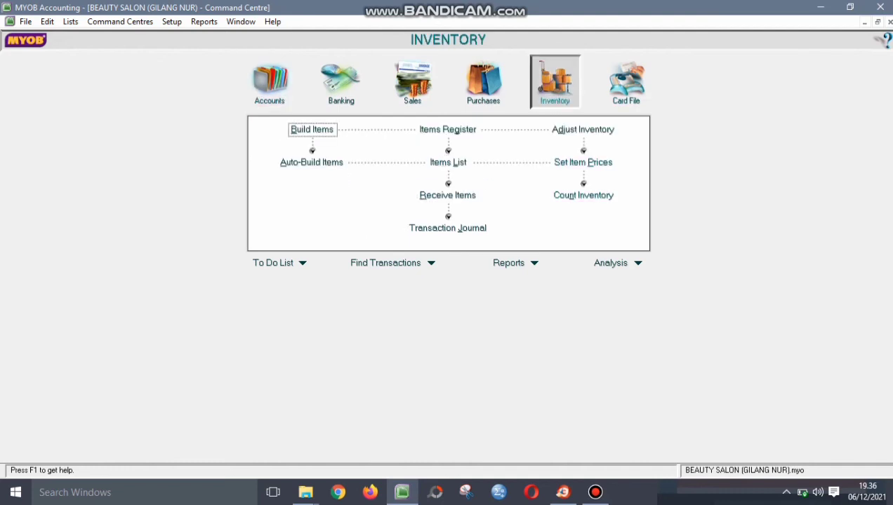
left_click(583, 129)
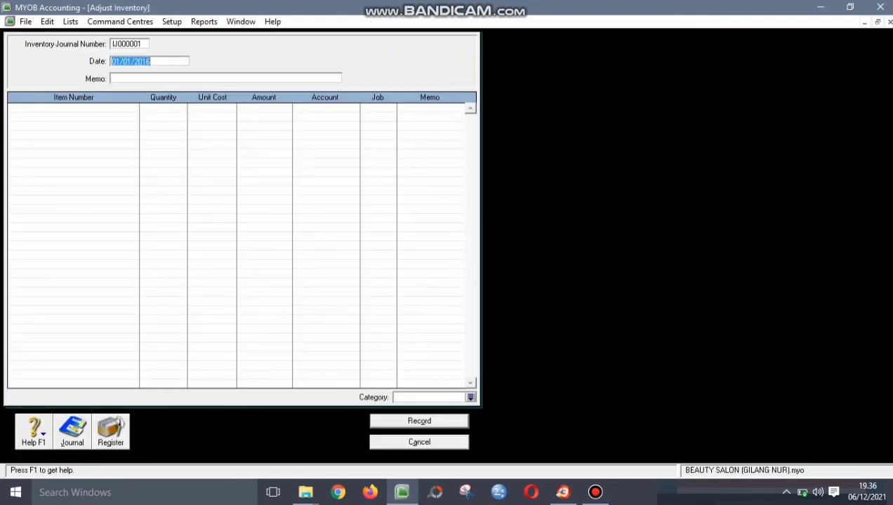
left_click(130, 44)
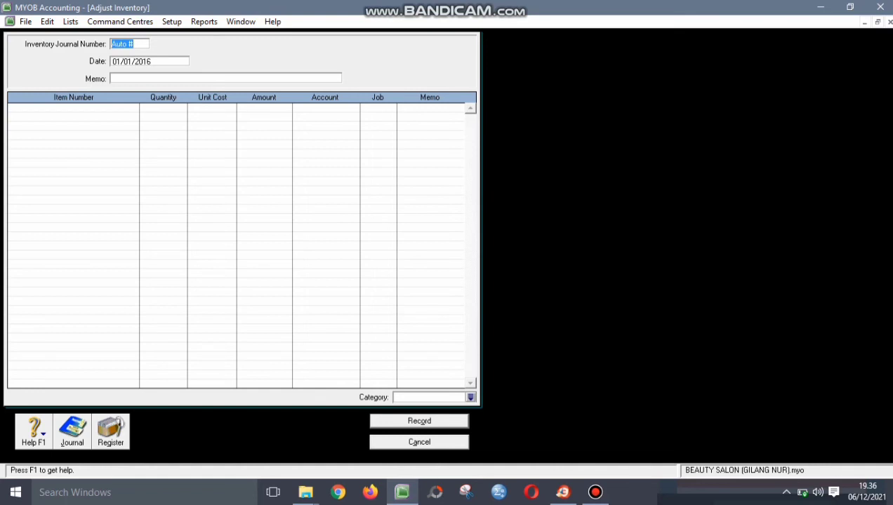
type("I-160002")
key("Tab")
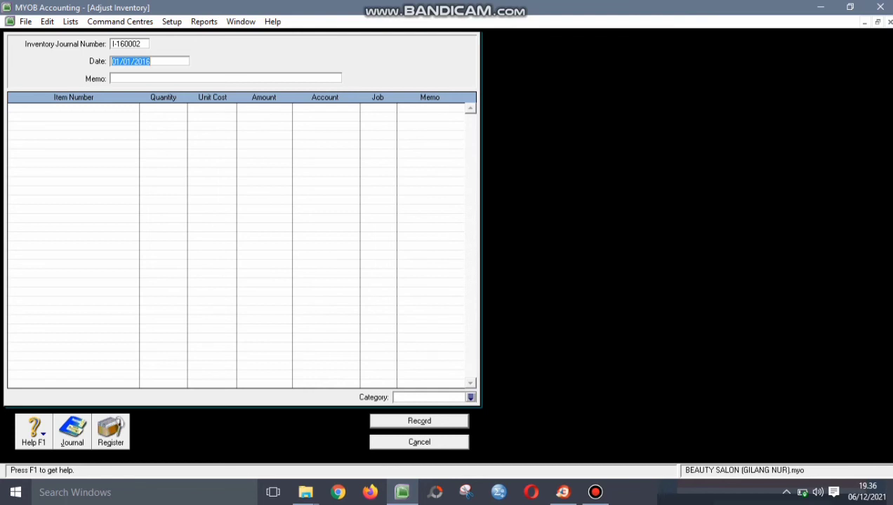
type("31/01/201")
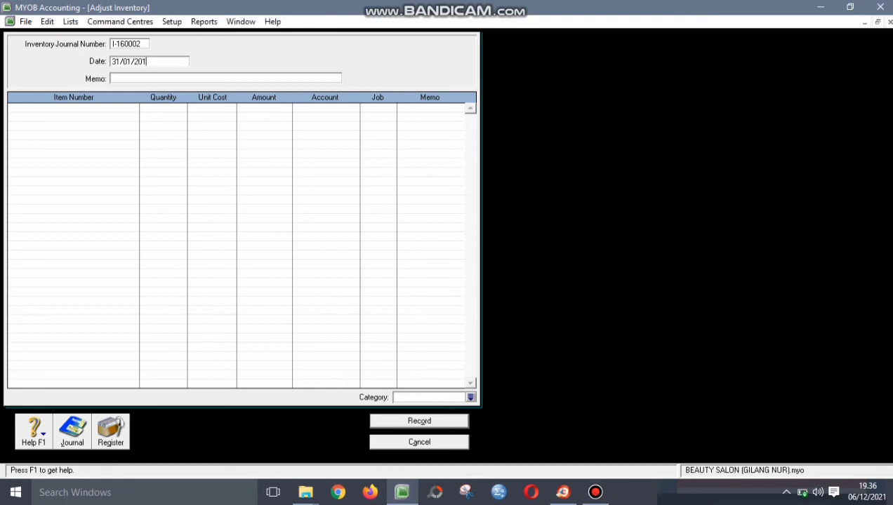
type("6")
key("Tab")
type("ADJUST")
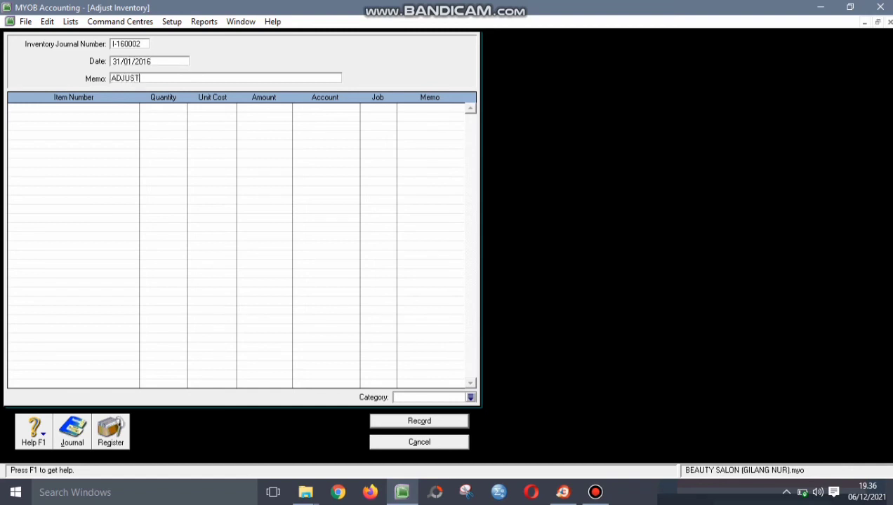
type(" INVENTORY")
key("Tab")
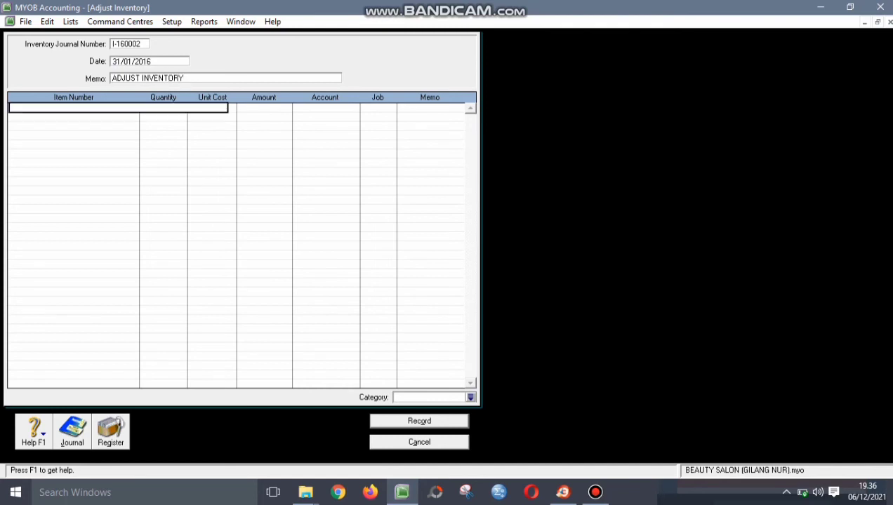
- Add a line removing 5 units of item OS at Rp500.000,00 each
type("OS")
key("Tab")
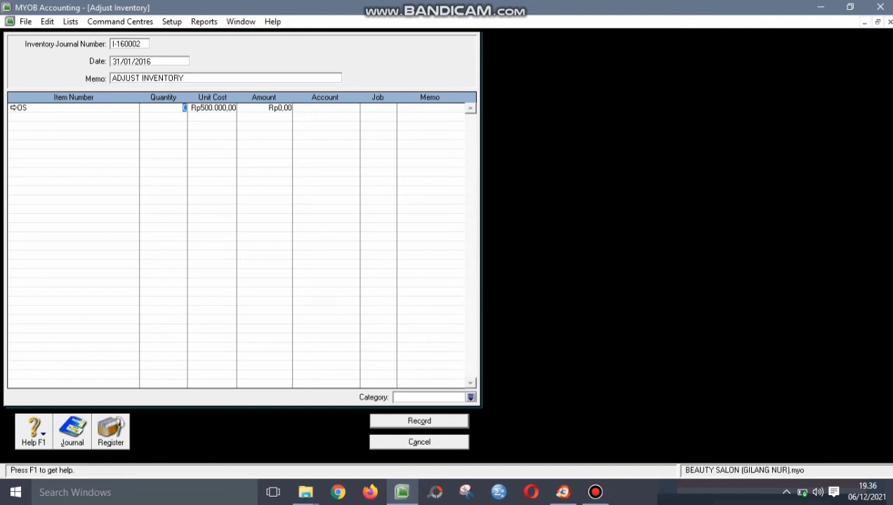
key("BackSpace")
type("-5")
key("Tab")
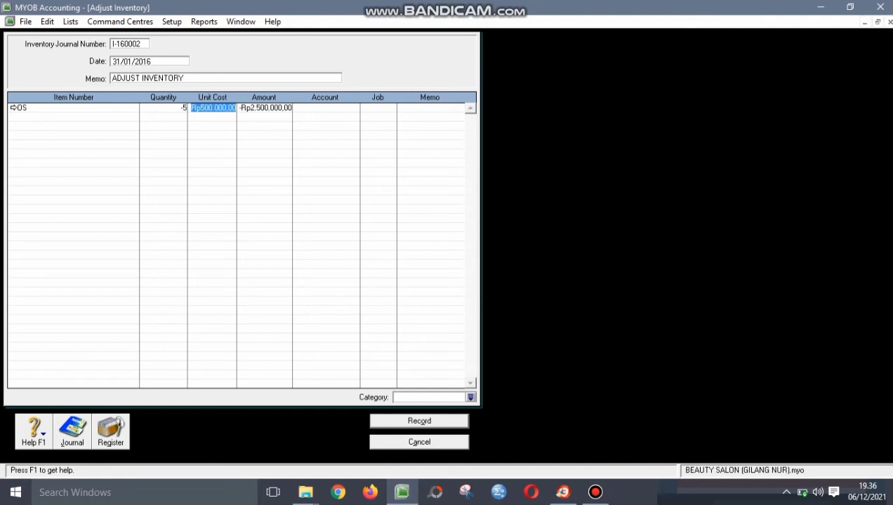
key("Tab")
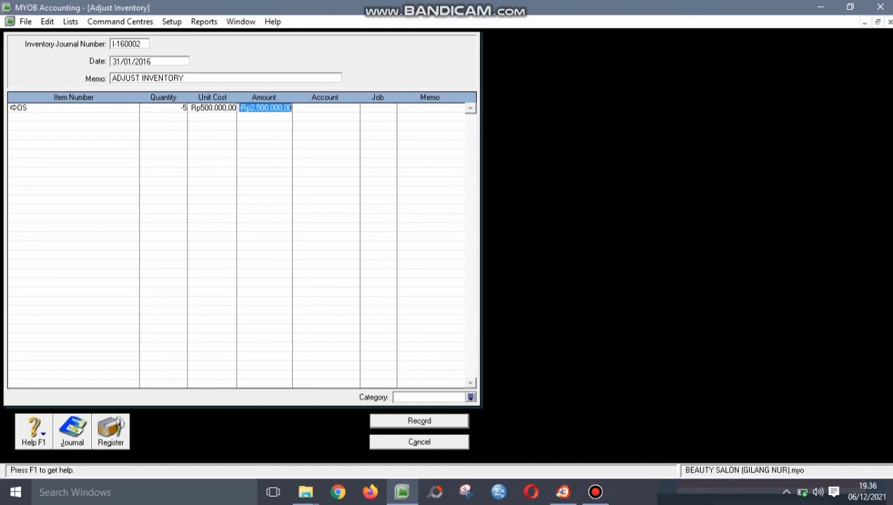
key("Tab")
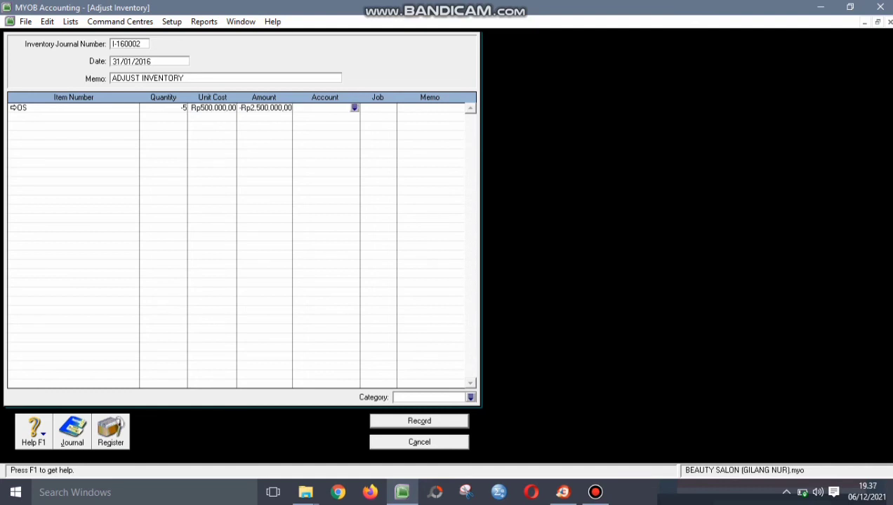
- Post the OS line to account 5-1000 with job P and category BJR
type("6")
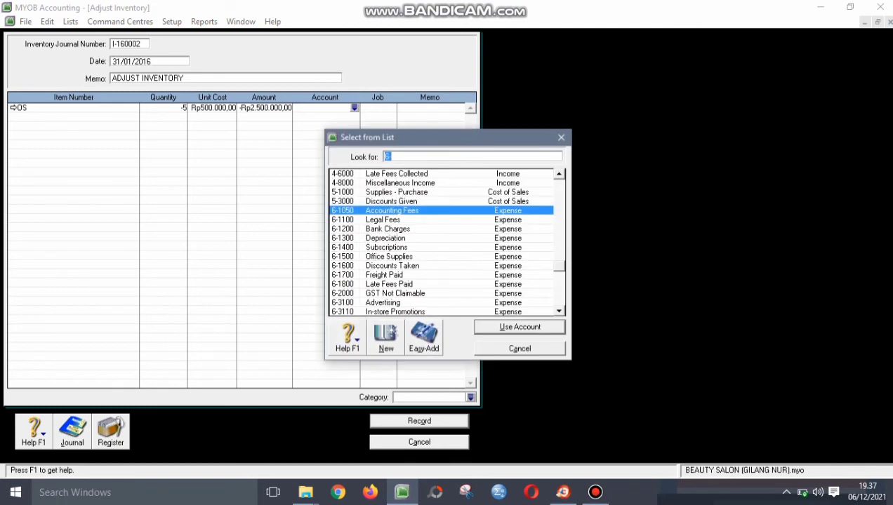
type("5-1000")
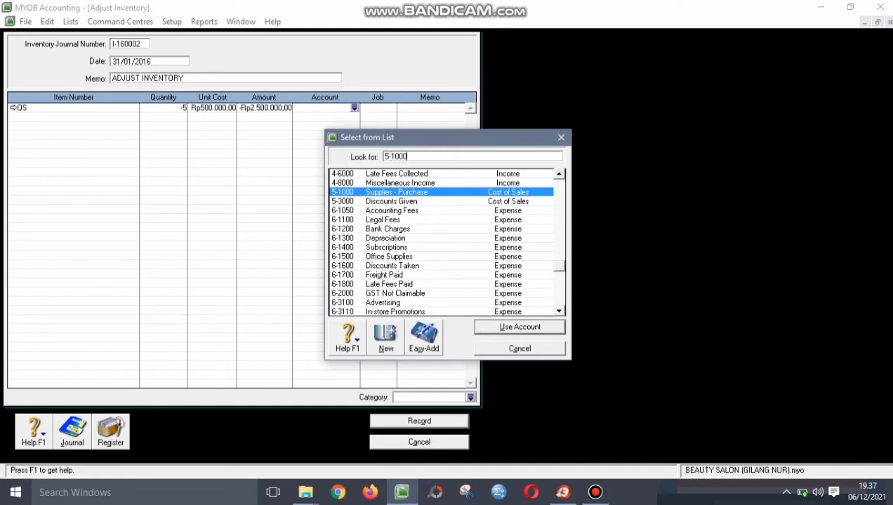
key("Return")
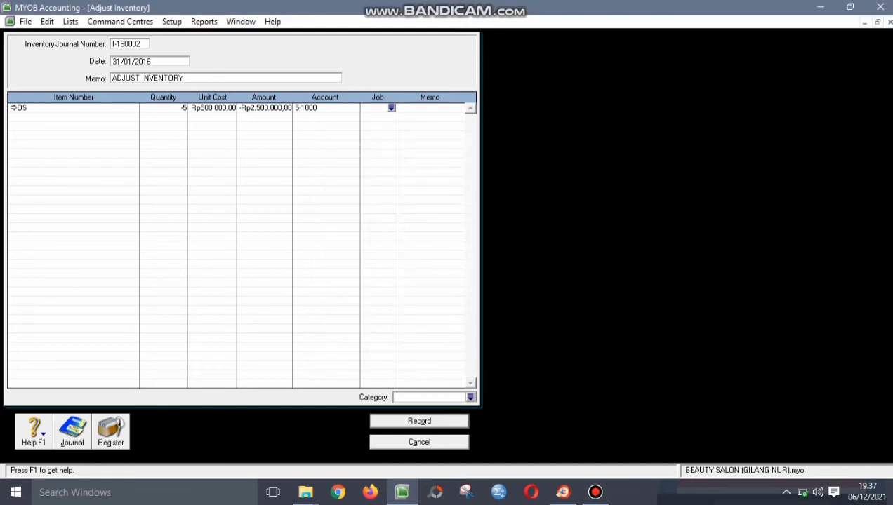
key("shift+Tab")
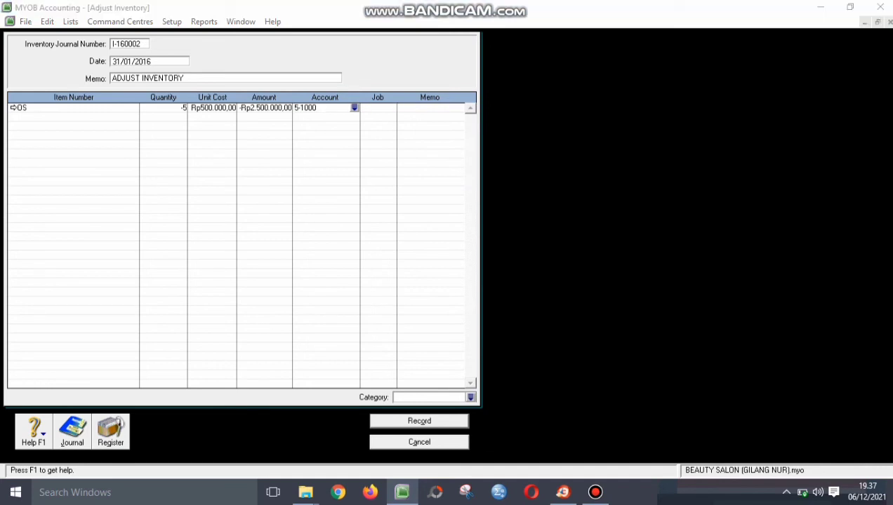
key("Return")
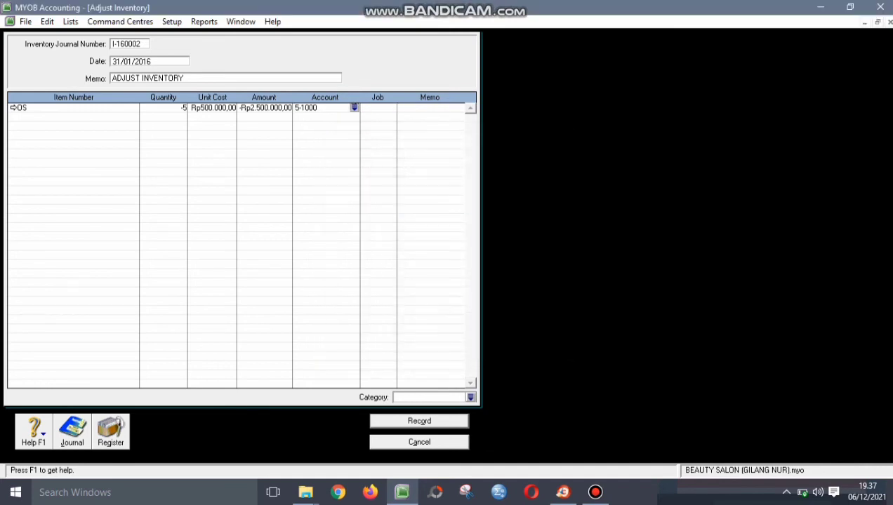
key("Tab")
key("Return")
key("Tab")
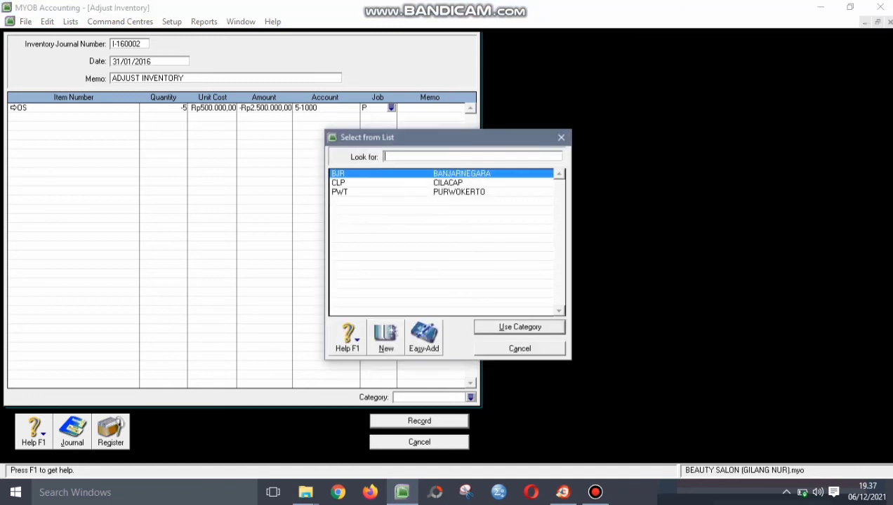
key("Return")
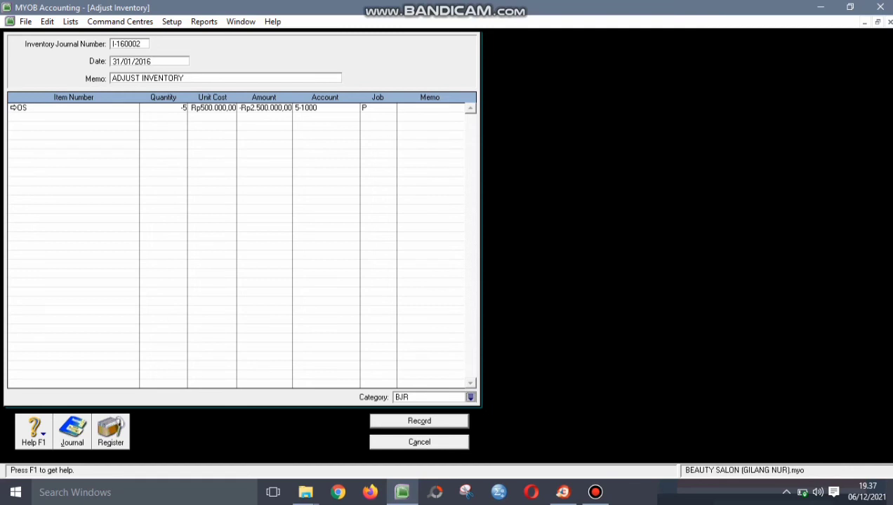
- Review the I-160002 fields, confirm account 5-1000, and record the adjustment
double_click(128, 44)
key("Tab")
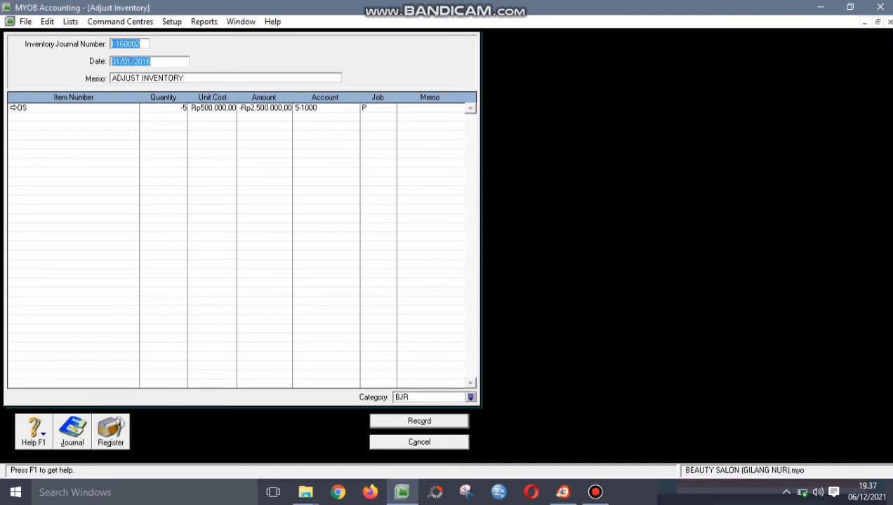
key("Tab")
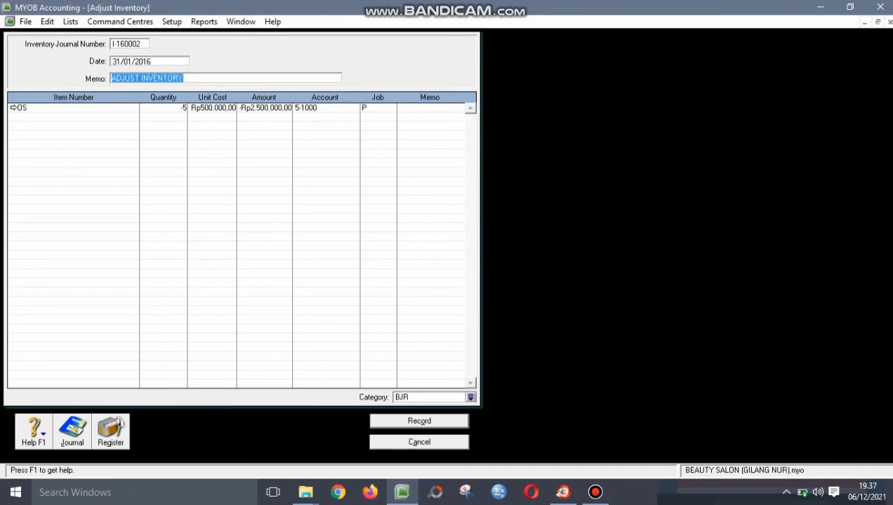
key("Tab")
key("shift+Tab")
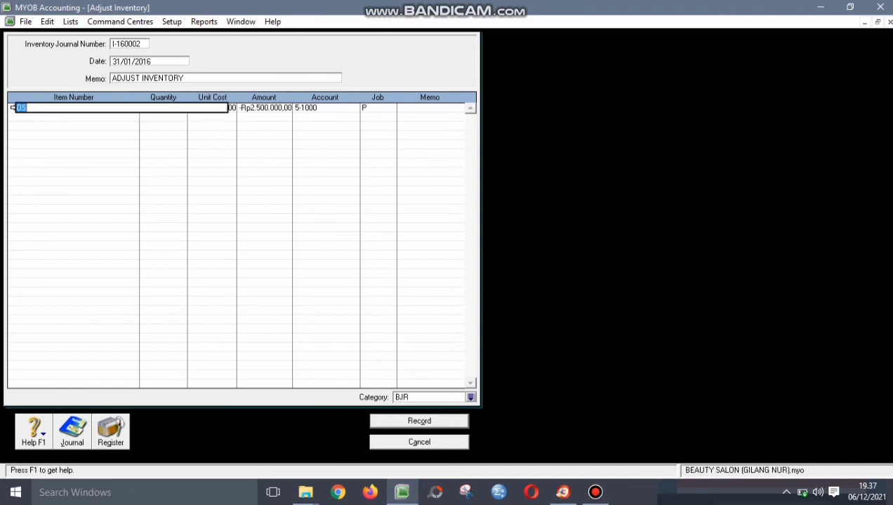
key("Tab")
key("Tab")
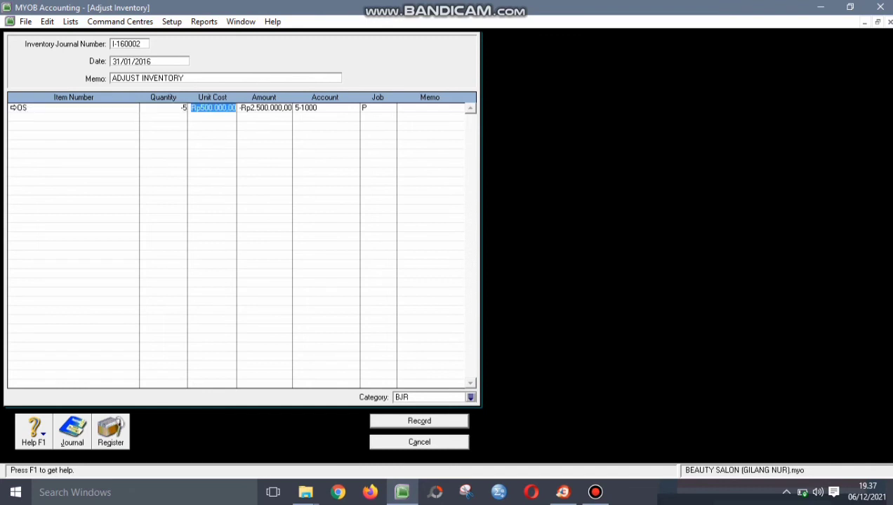
key("Tab")
key("Tab")
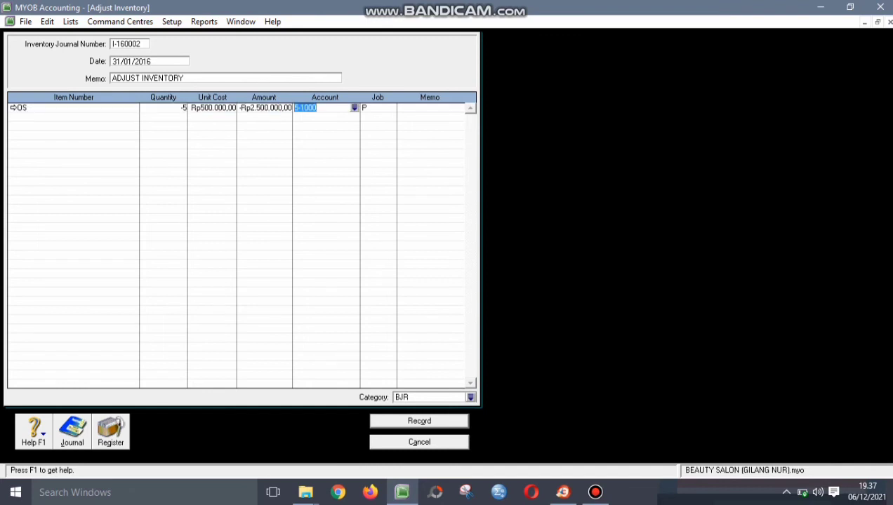
key("Return")
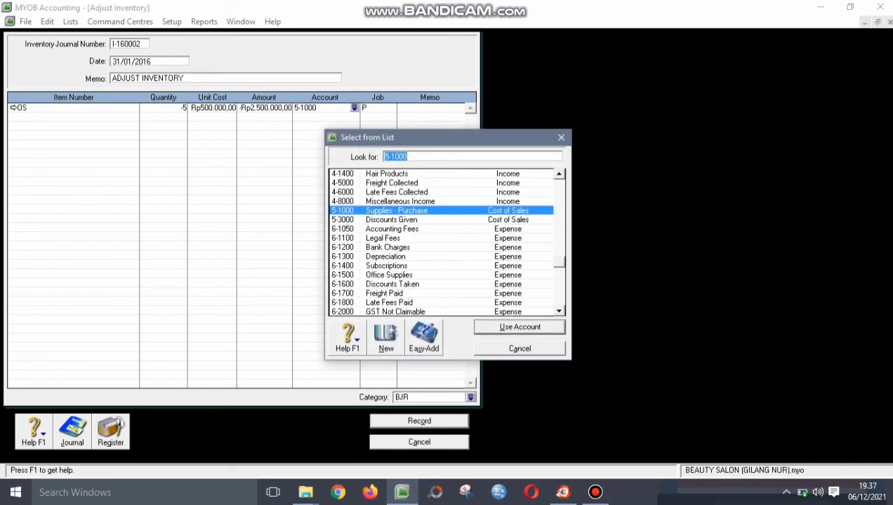
key("Return")
key("Tab")
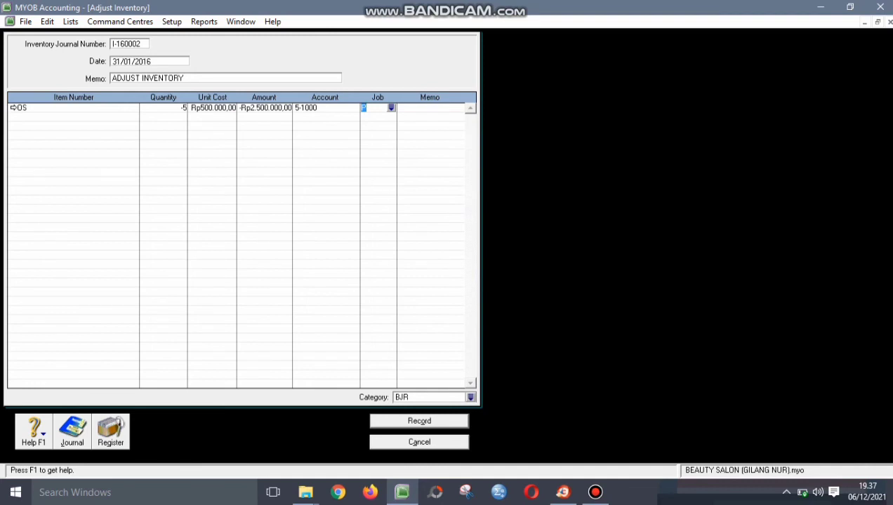
key("Return")
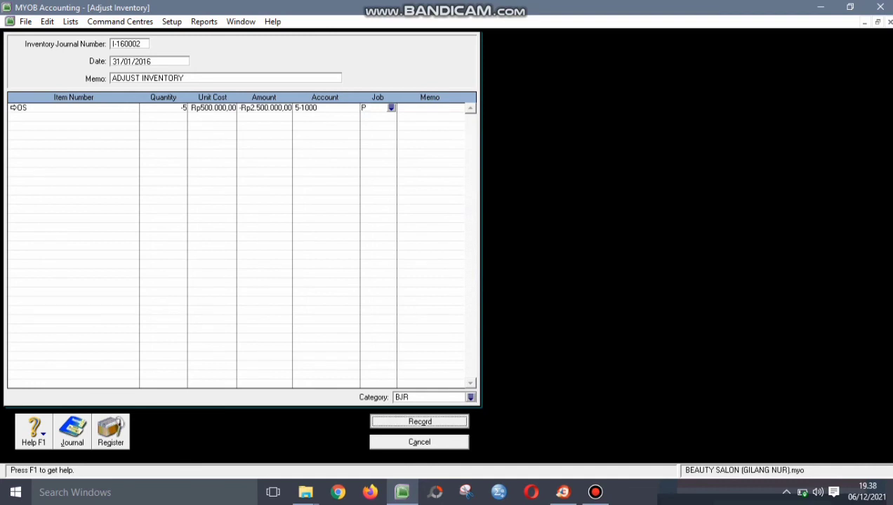
- Display the Account Transactions [Accrual] report for 01/01/2016 to 31/01/2016, all accounts
key("Escape")
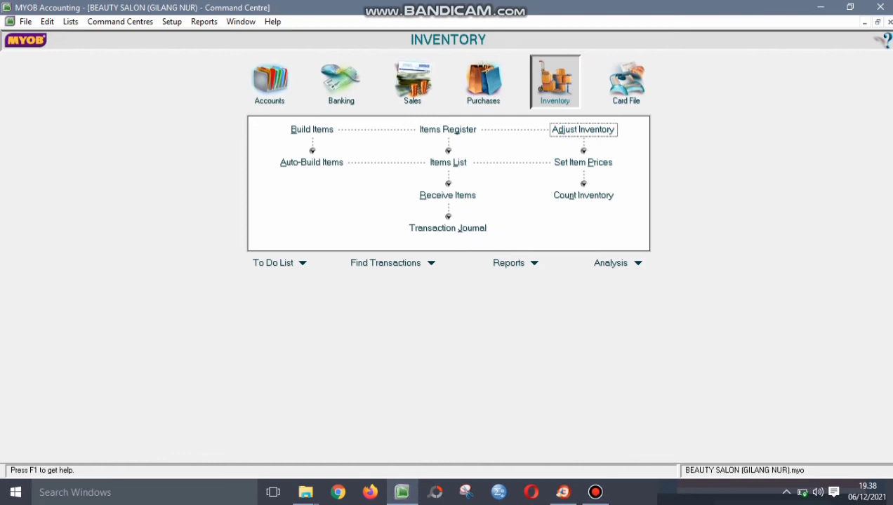
left_click(269, 80)
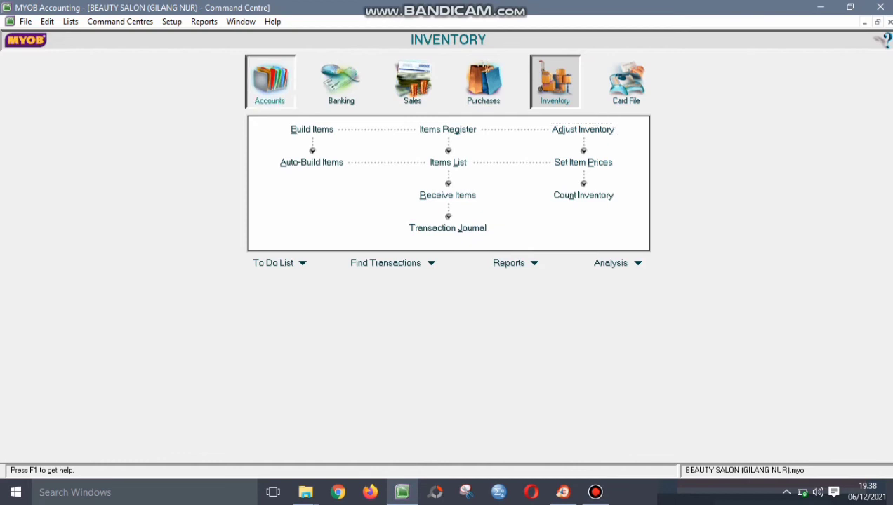
left_click(534, 263)
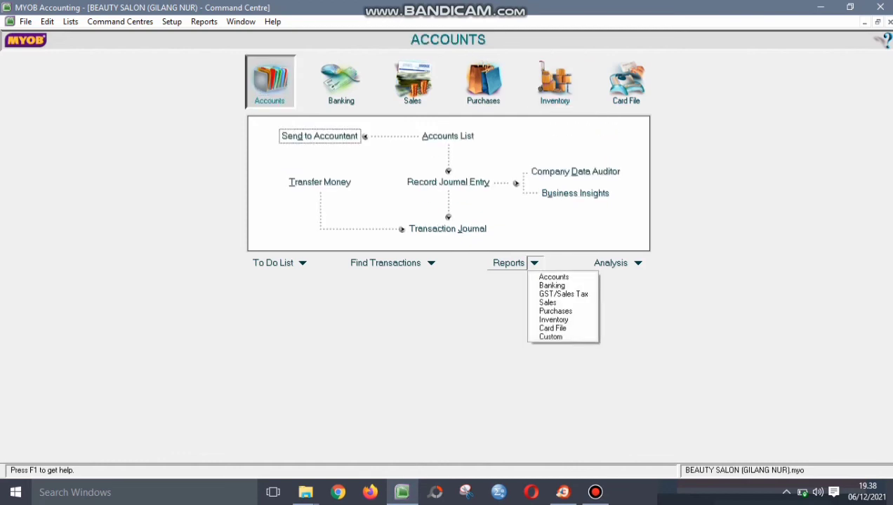
left_click(554, 277)
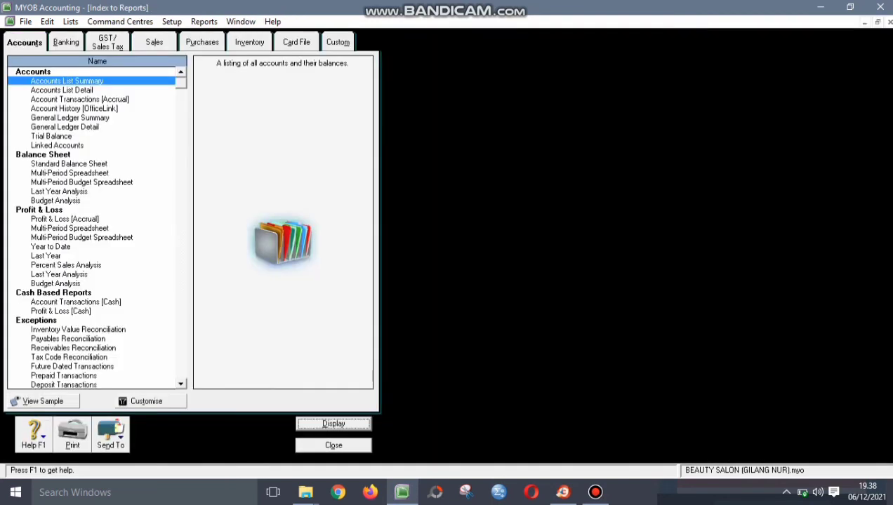
left_click(79, 100)
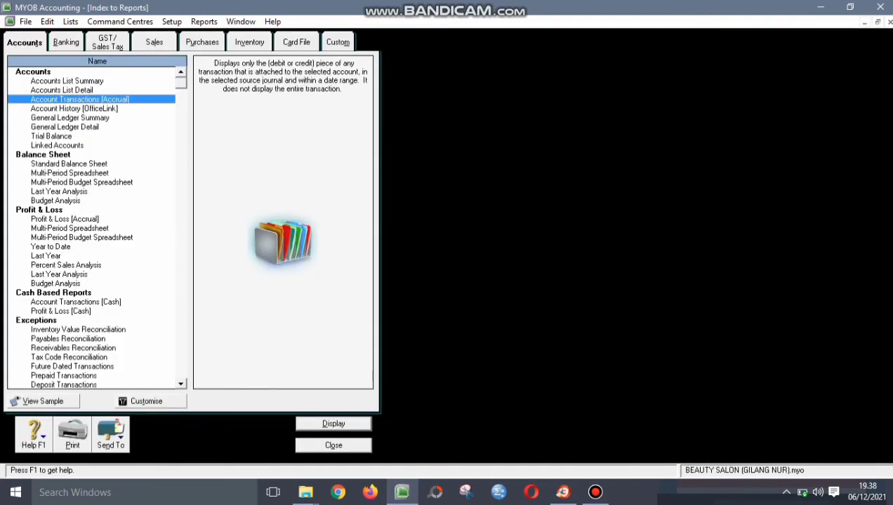
left_click(150, 401)
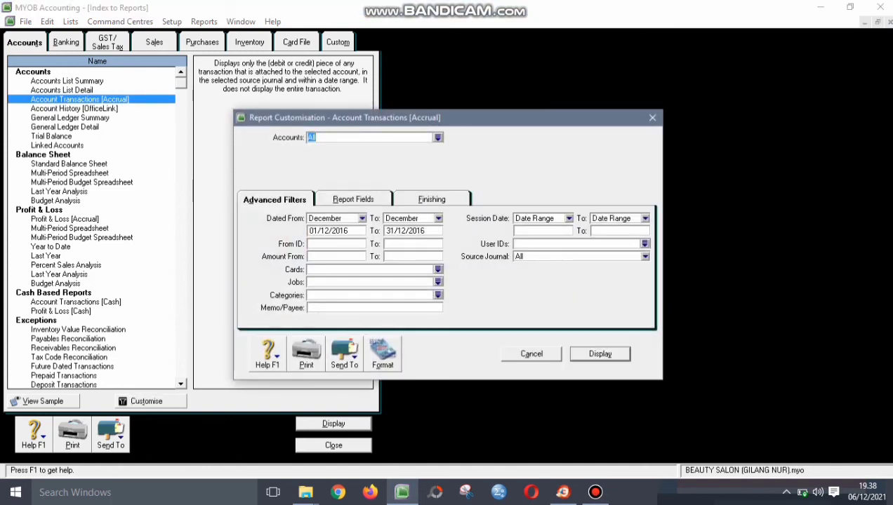
left_click(362, 218)
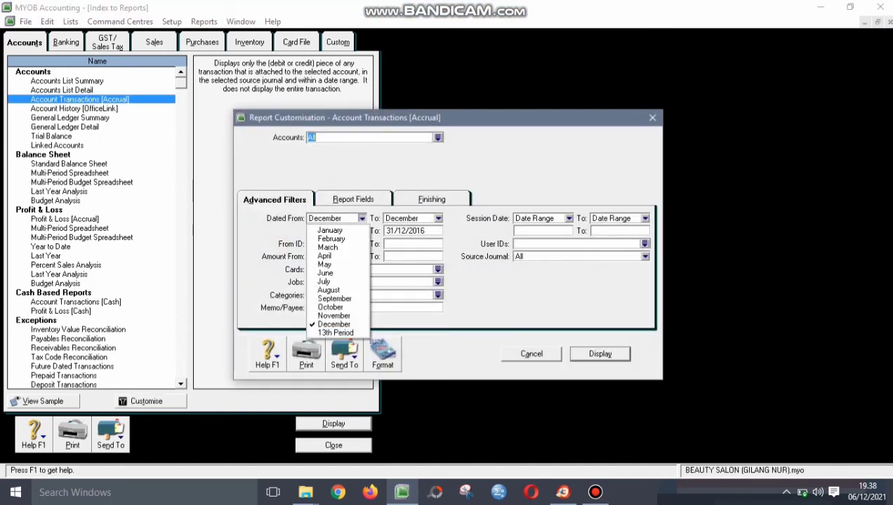
left_click(330, 227)
left_click(438, 218)
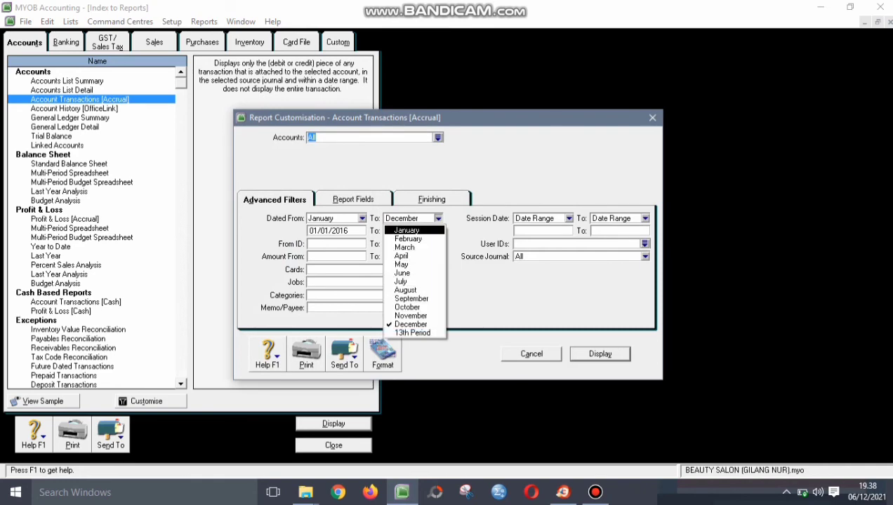
left_click(403, 233)
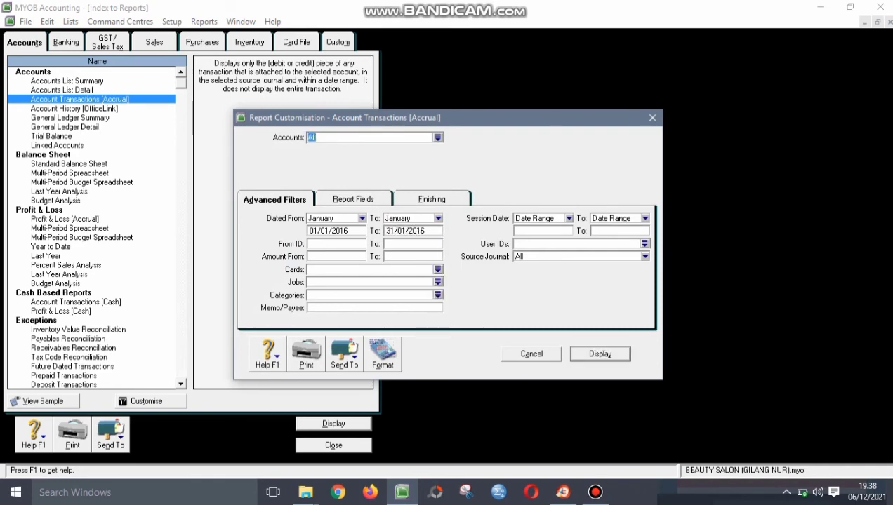
key("Return")
- Export the January Account Transactions report as PDF into PORTOFOLIO 1 and close it
scroll(212, 243, "down", 10)
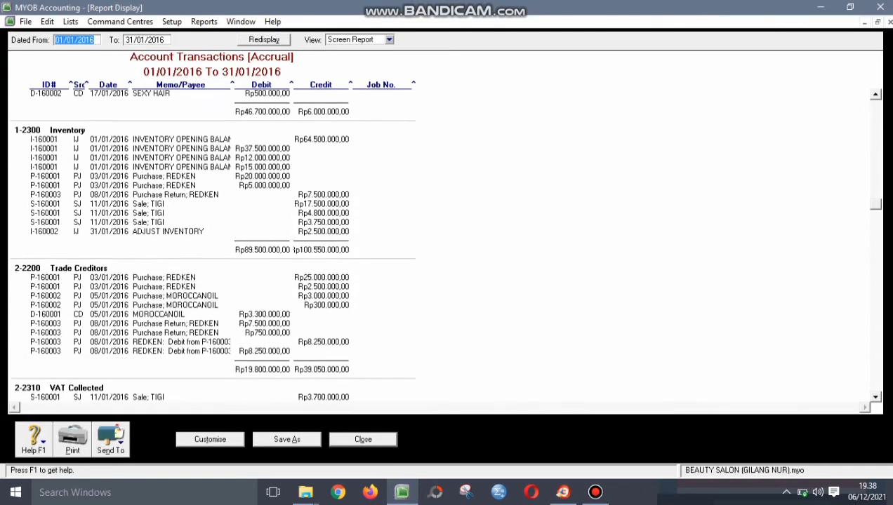
scroll(211, 244, "down", 10)
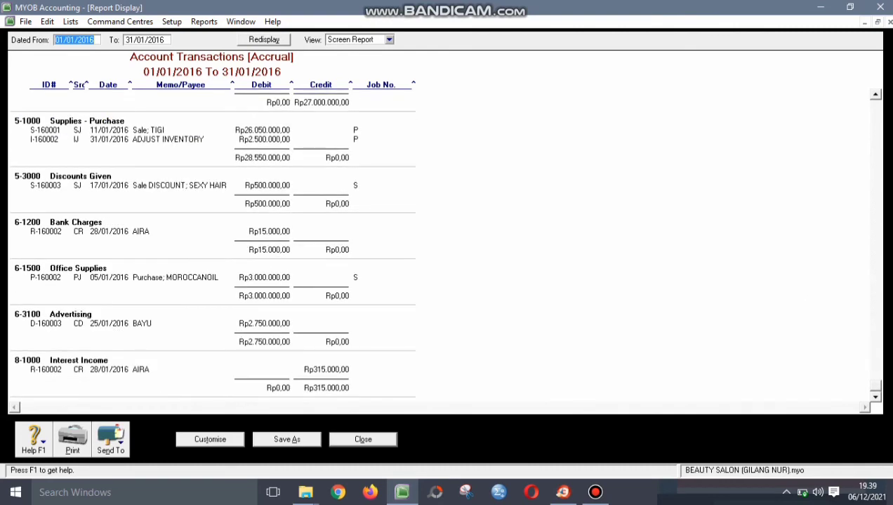
scroll(211, 244, "up", 8)
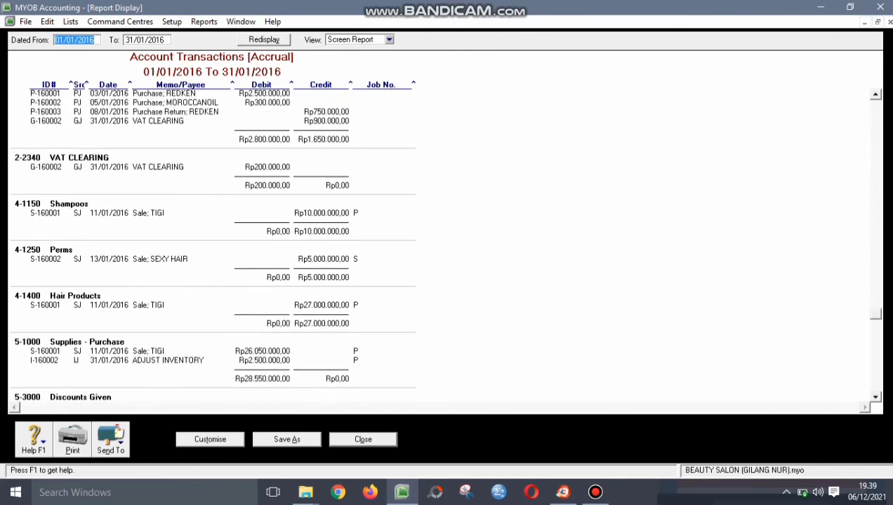
scroll(211, 243, "up", 10)
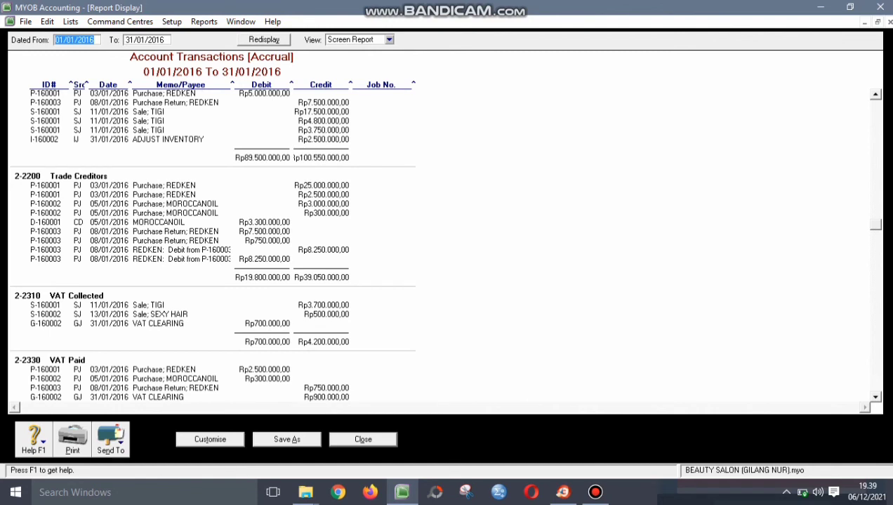
left_click(111, 439)
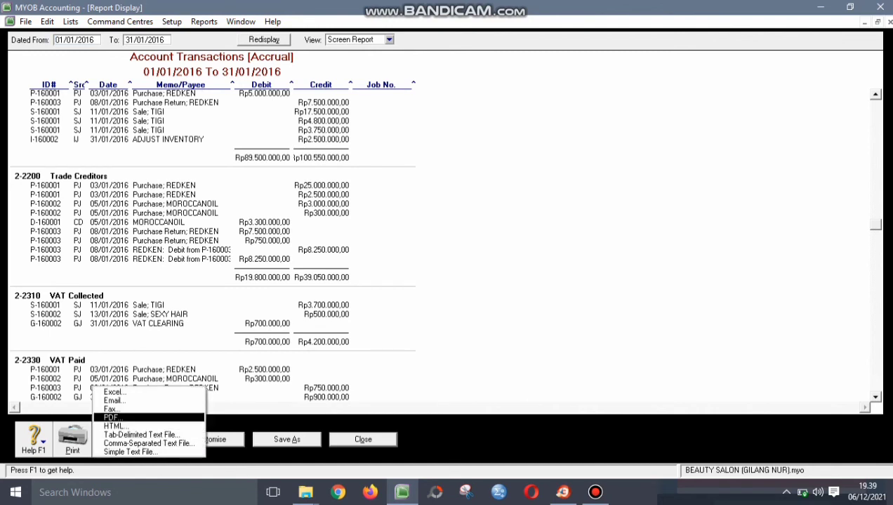
left_click(113, 418)
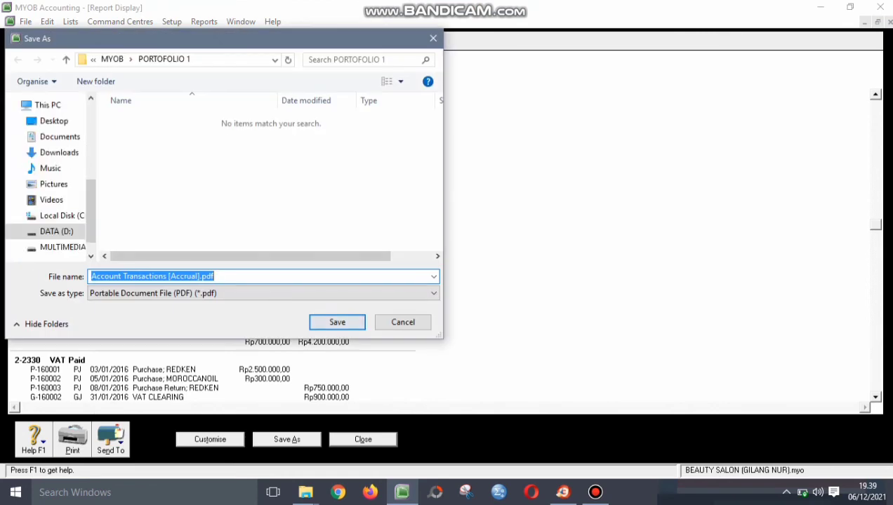
left_click(337, 322)
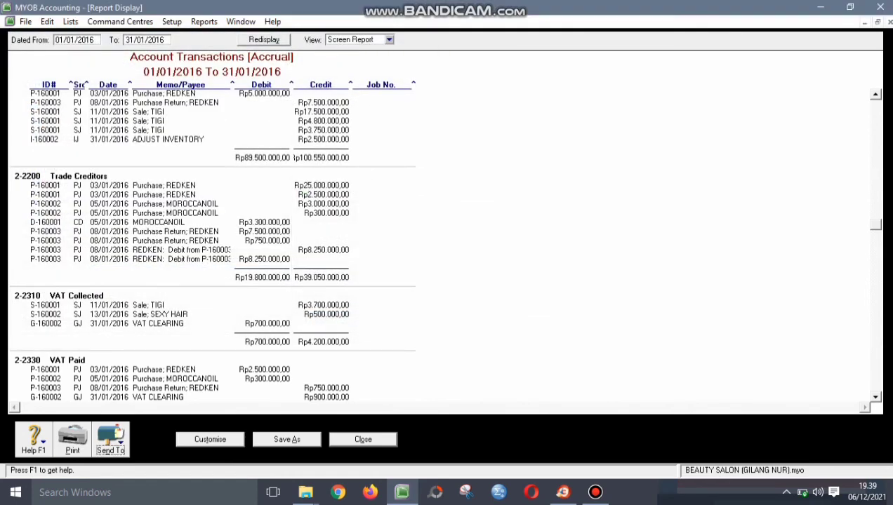
key("Escape")
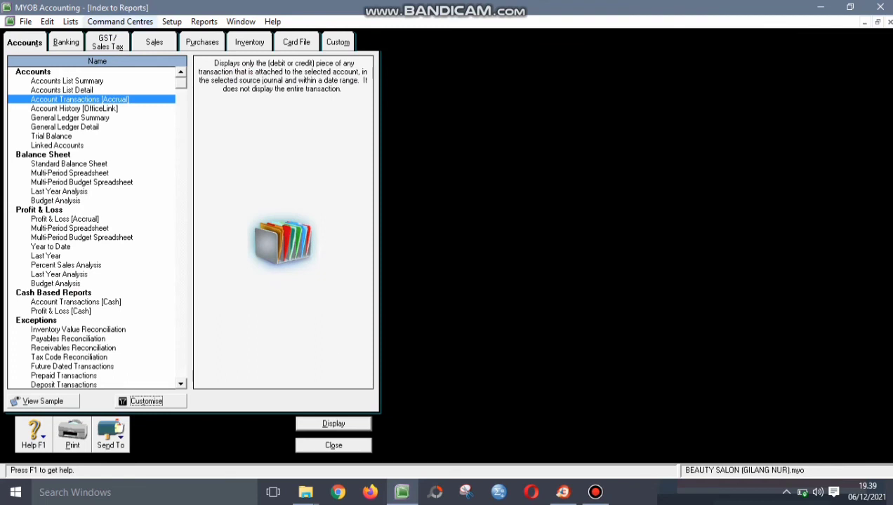
- Display the January 2016 Standard Balance Sheet and save it as Standard Balance Sheet.pdf
left_click(69, 163)
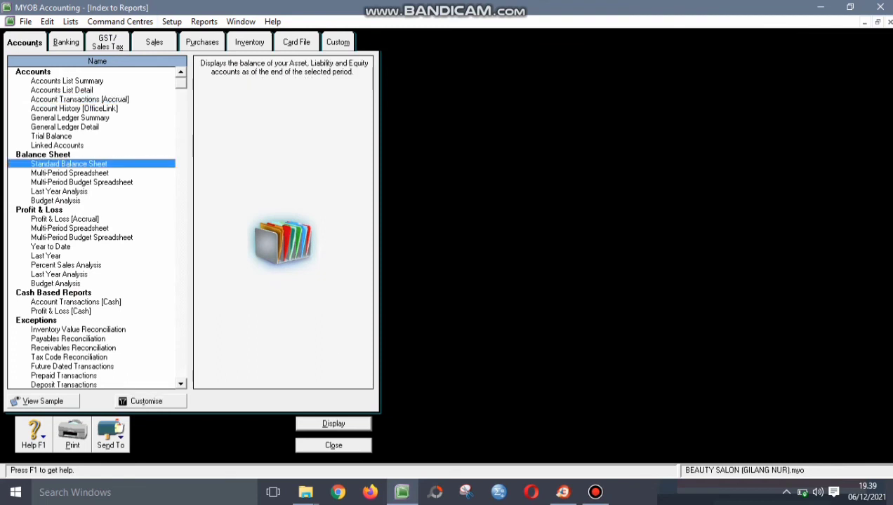
left_click(146, 401)
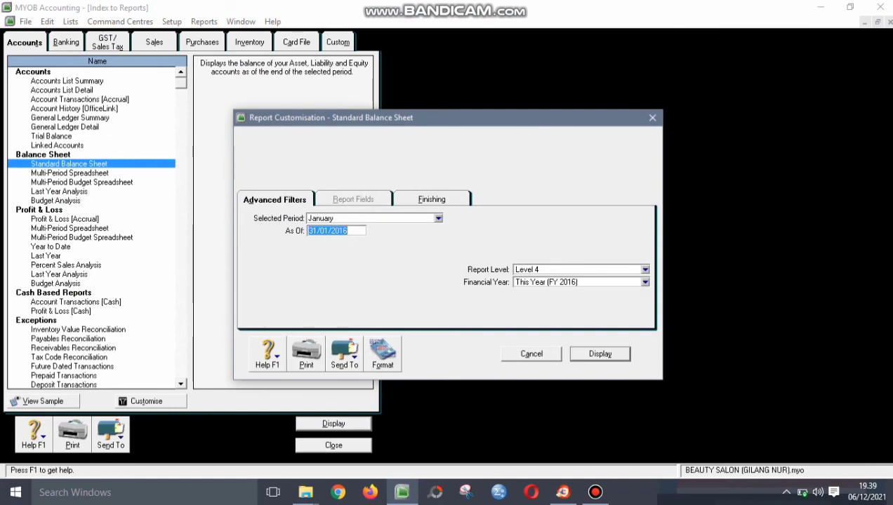
key("Return")
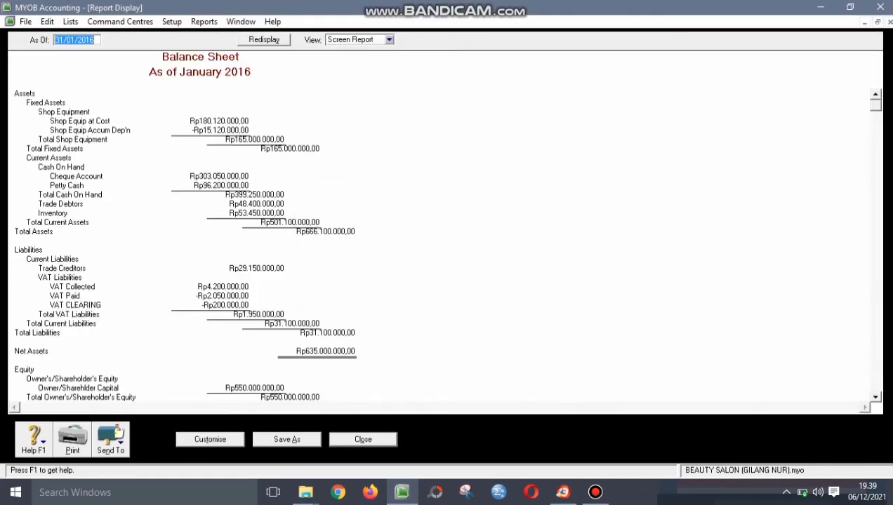
scroll(445, 243, "down", 2)
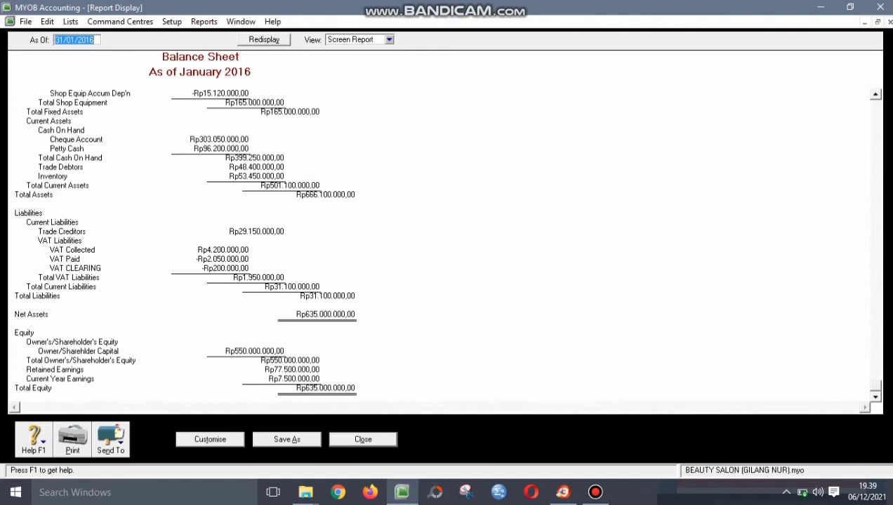
scroll(445, 243, "up", 2)
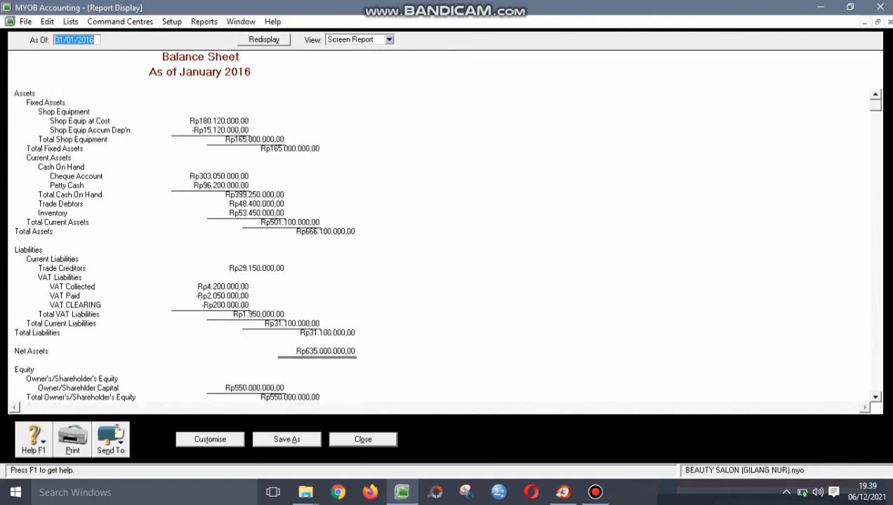
left_click(110, 439)
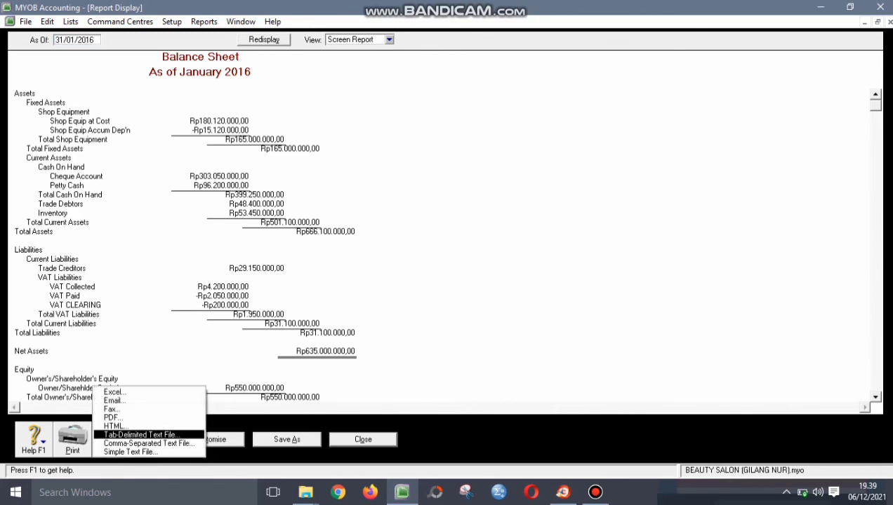
left_click(112, 417)
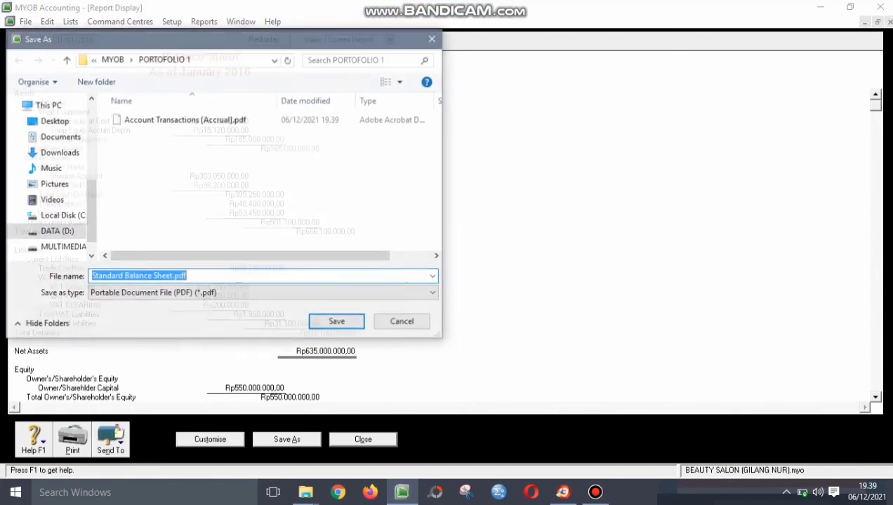
key("Return")
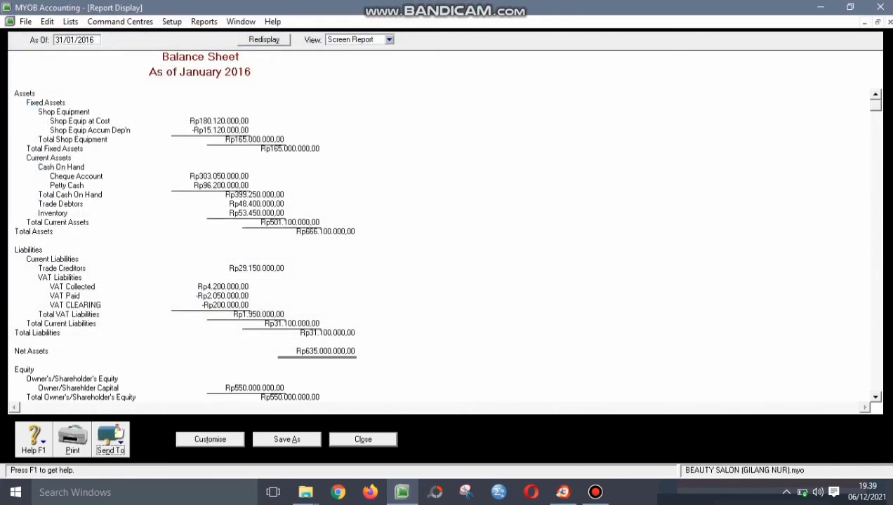
left_click(363, 440)
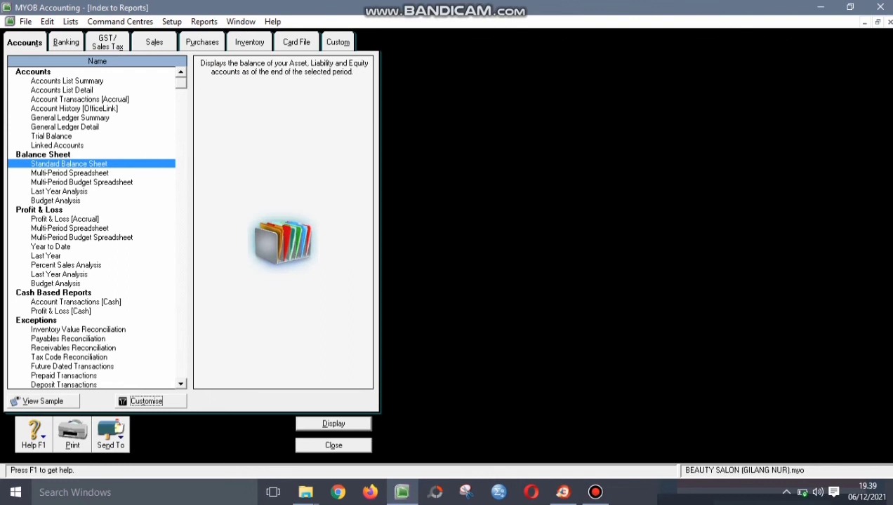
- Display the Profit & Loss [Accrual] report for January 2016, showing net profit Rp7.500.000,00
left_click(65, 220)
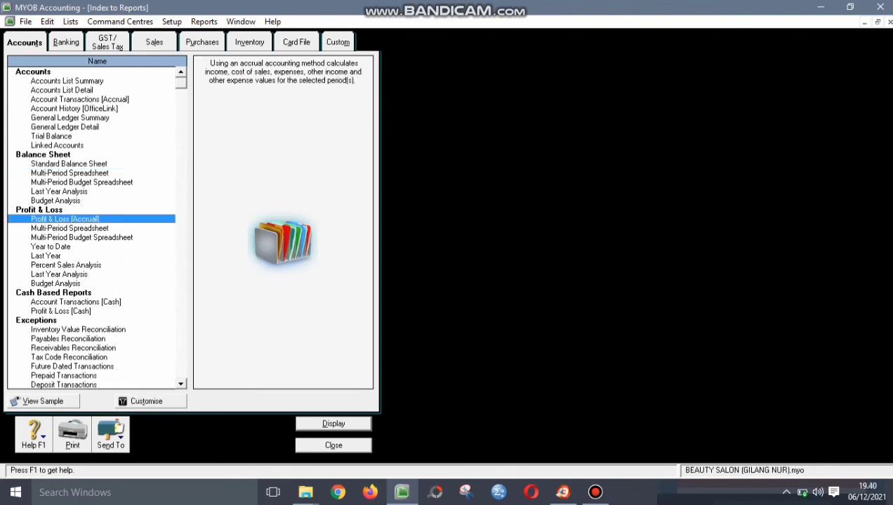
key("Return")
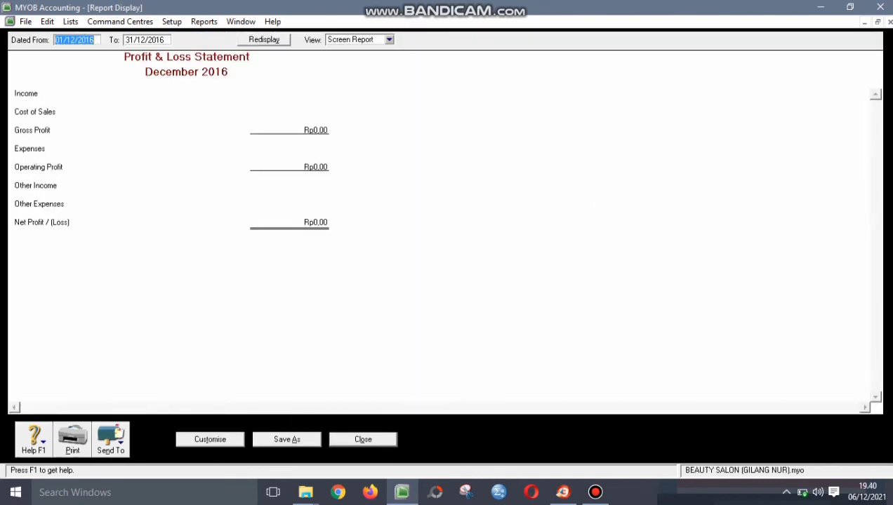
key("Escape")
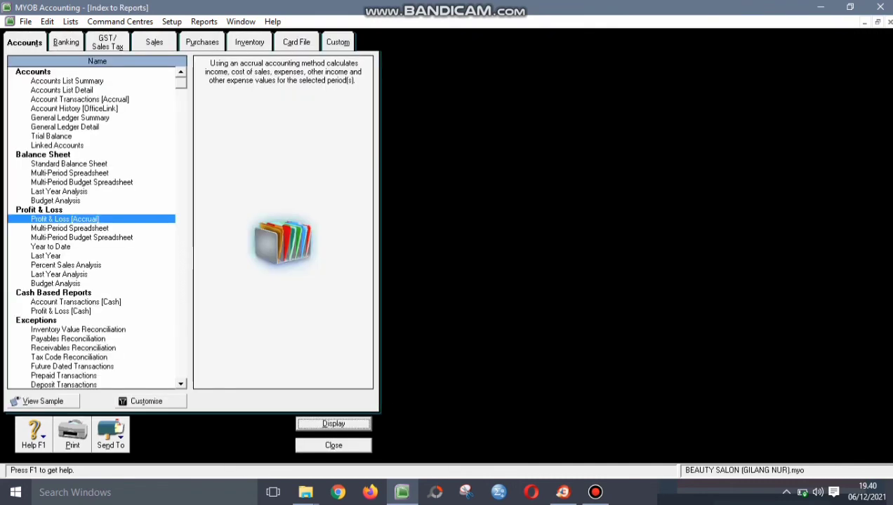
left_click(70, 228)
left_click(64, 219)
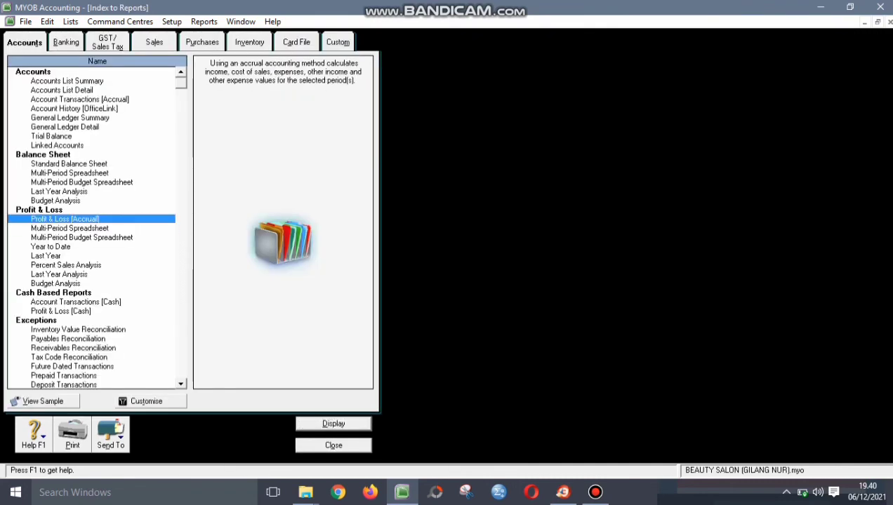
left_click(146, 401)
left_click(362, 218)
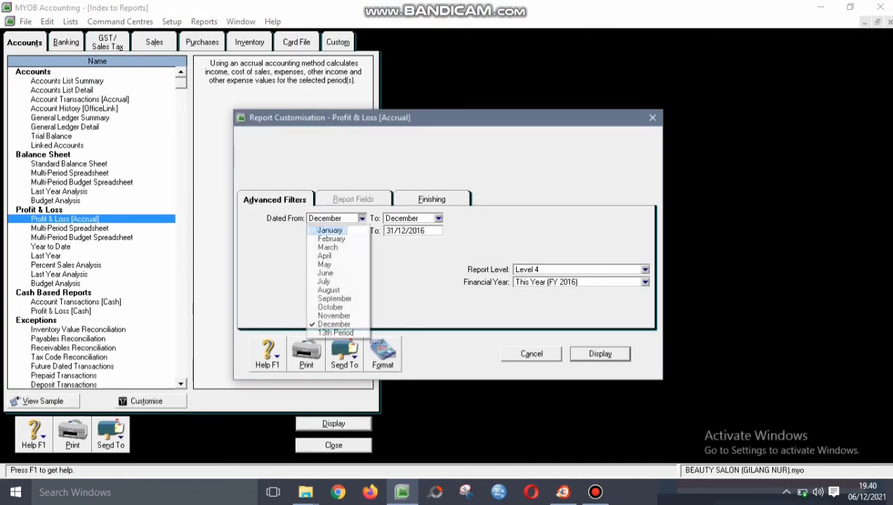
left_click(330, 230)
left_click(438, 218)
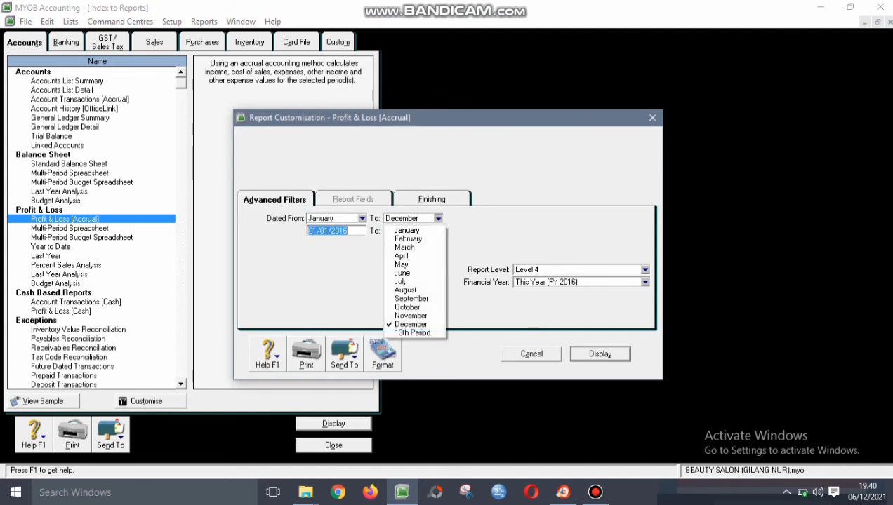
left_click(407, 230)
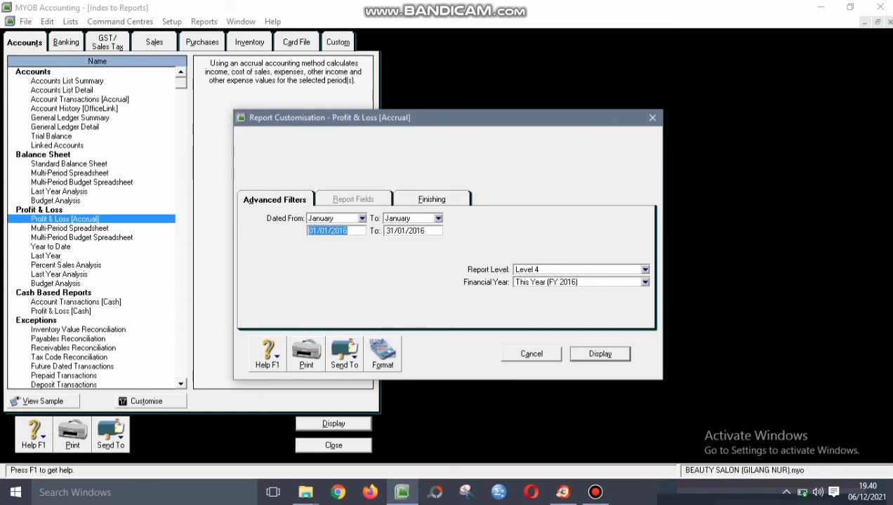
left_click(600, 354)
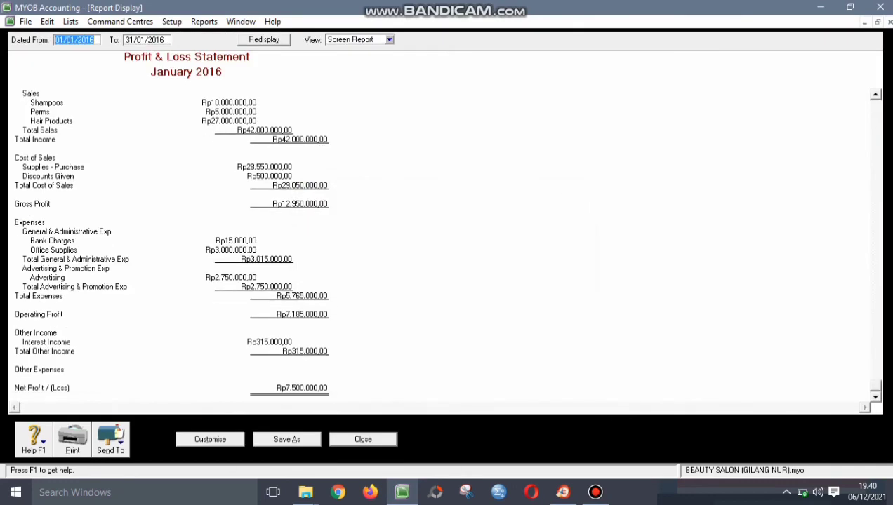
- Export the January Profit & Loss report as PDF and close it
scroll(445, 246, "up", 1)
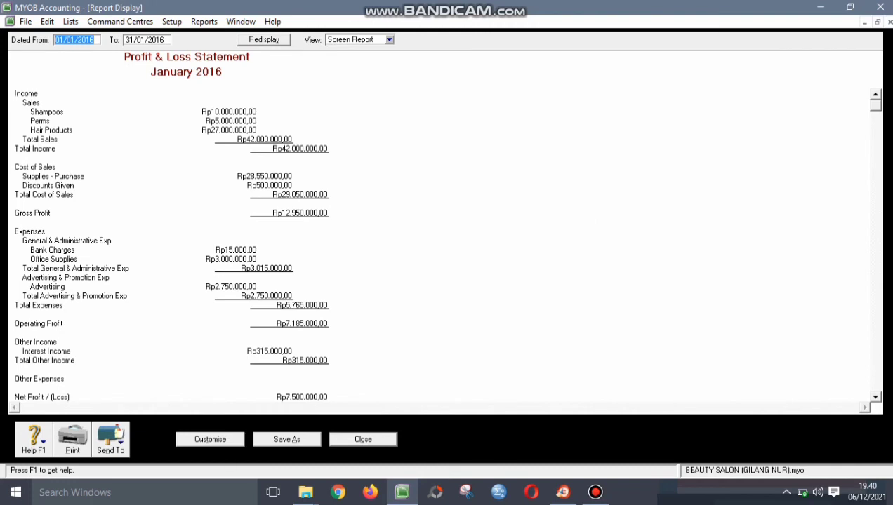
left_click(110, 440)
left_click(112, 417)
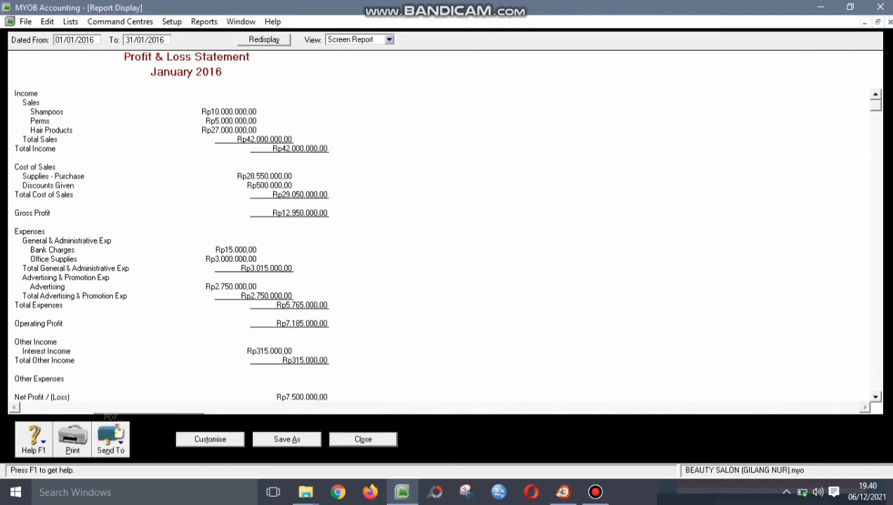
left_click(337, 321)
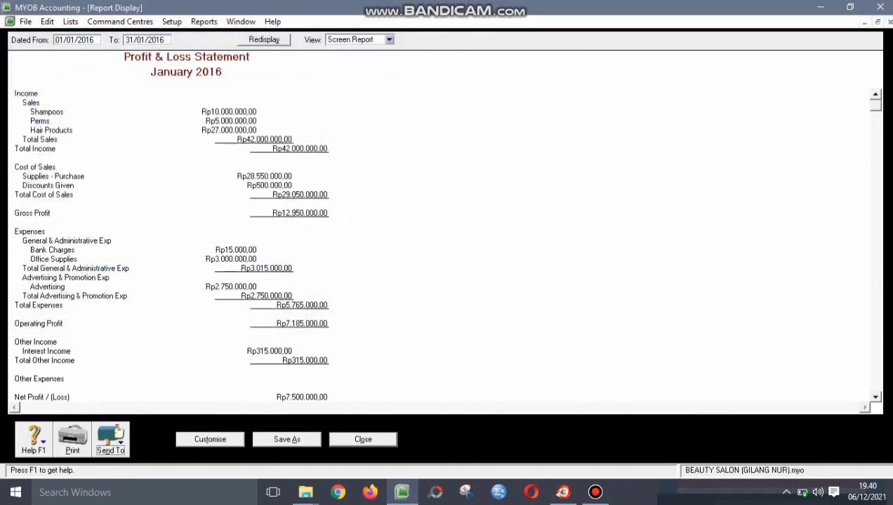
left_click(363, 440)
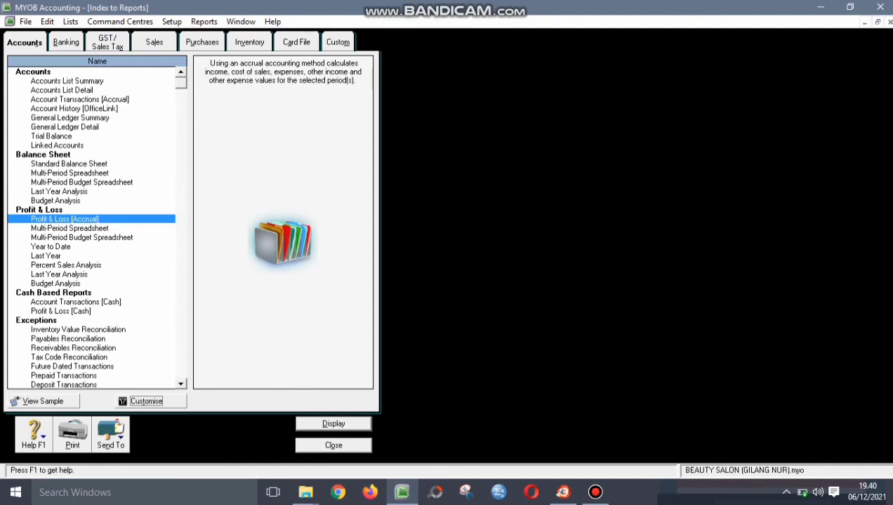
- Display the January 2016 Bank Register and export it as Bank Register.pdf
left_click(65, 42)
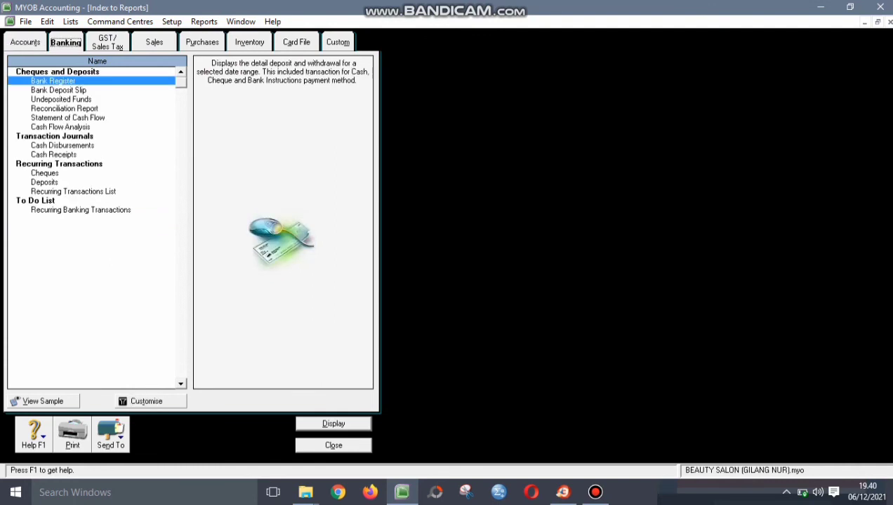
left_click(146, 402)
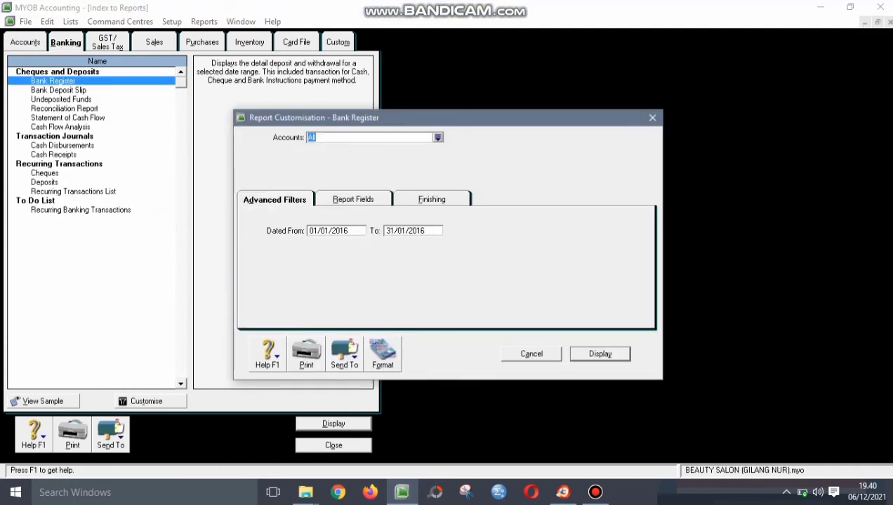
key("Return")
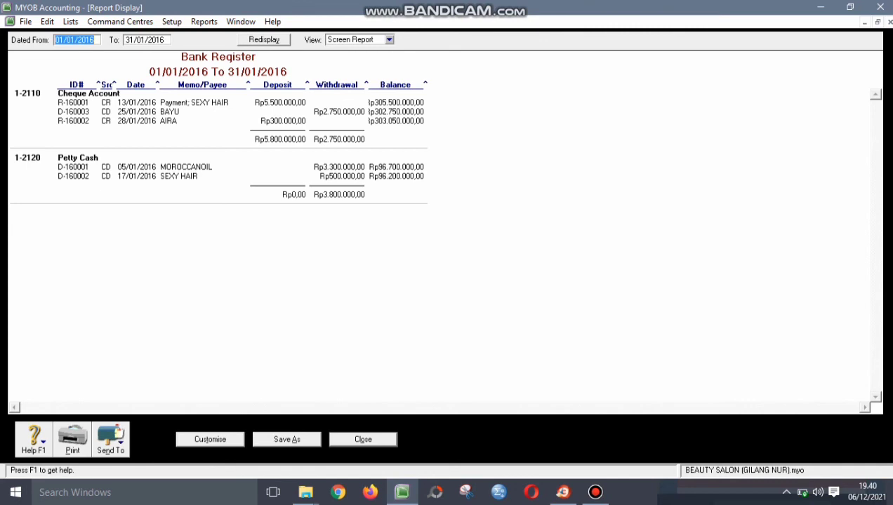
left_click(110, 439)
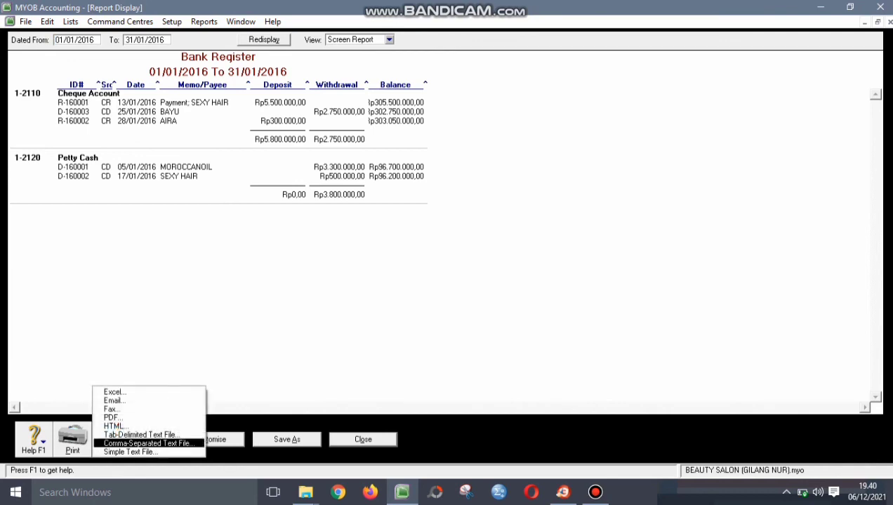
left_click(127, 415)
key("Return")
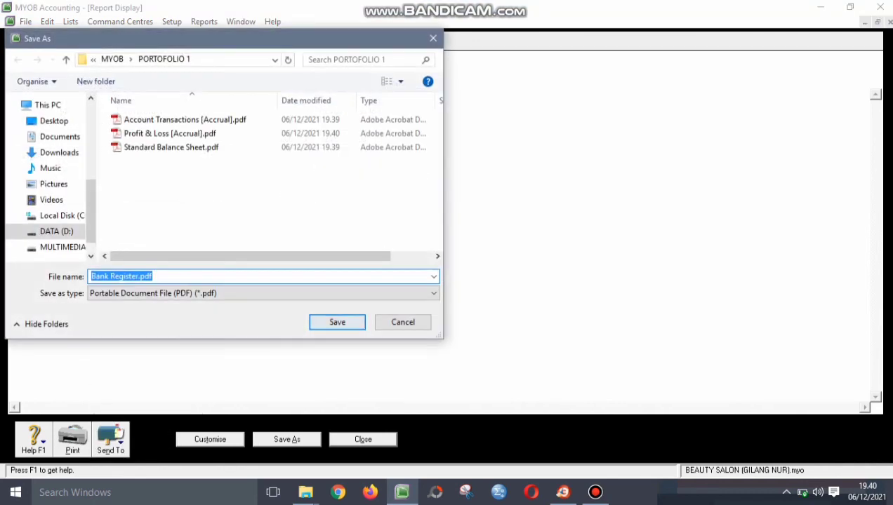
left_click(363, 439)
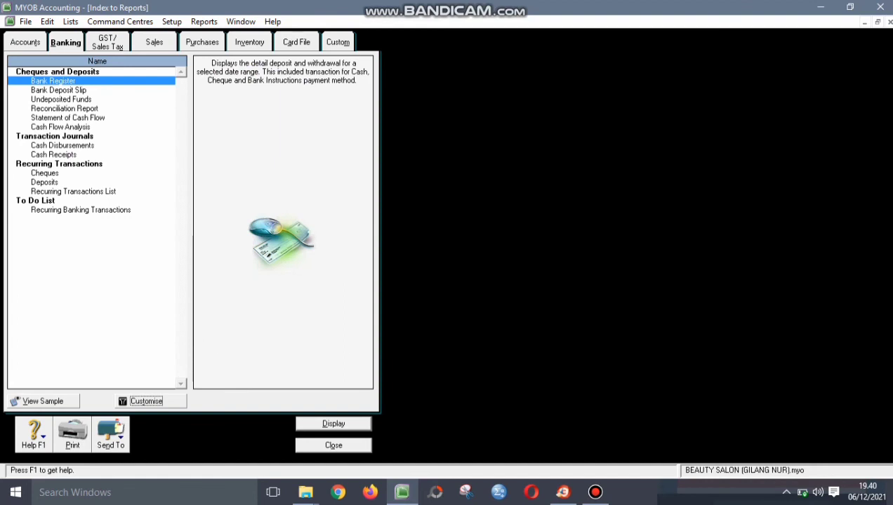
- Show the Reconciliation Report for statement date 31/01/2016 and export it as Reconciliation Report.pdf
left_click(64, 108)
left_click(146, 401)
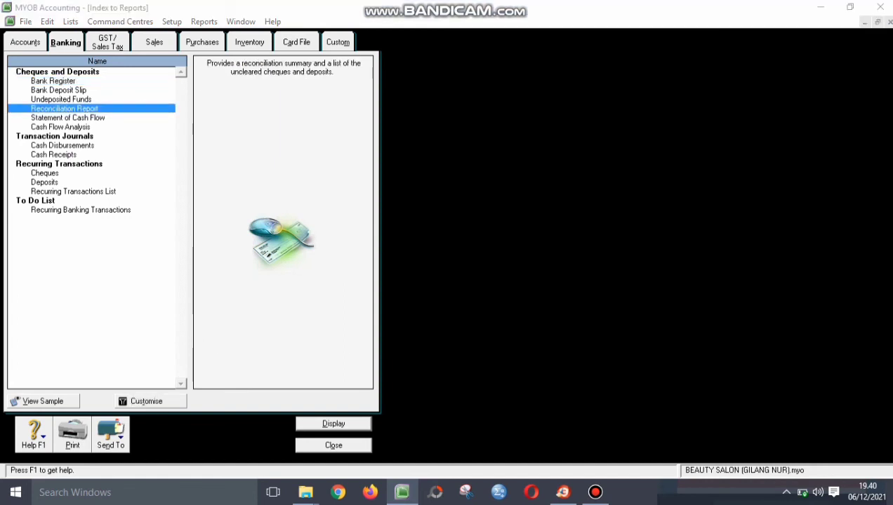
left_click(327, 230)
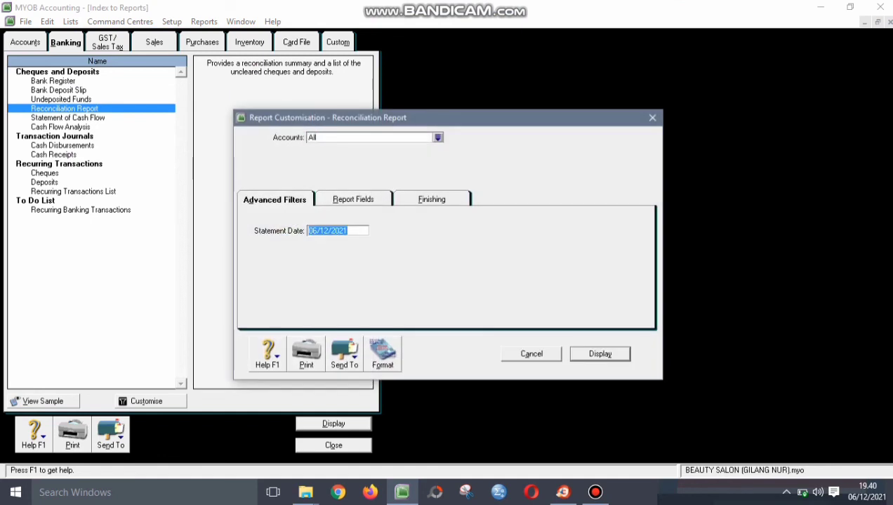
type("31/01/2016")
key("Return")
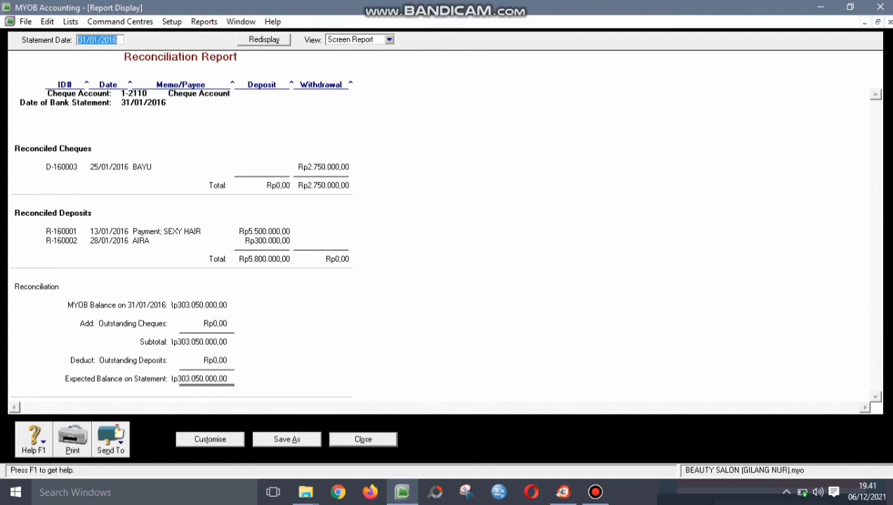
left_click(110, 439)
left_click(115, 413)
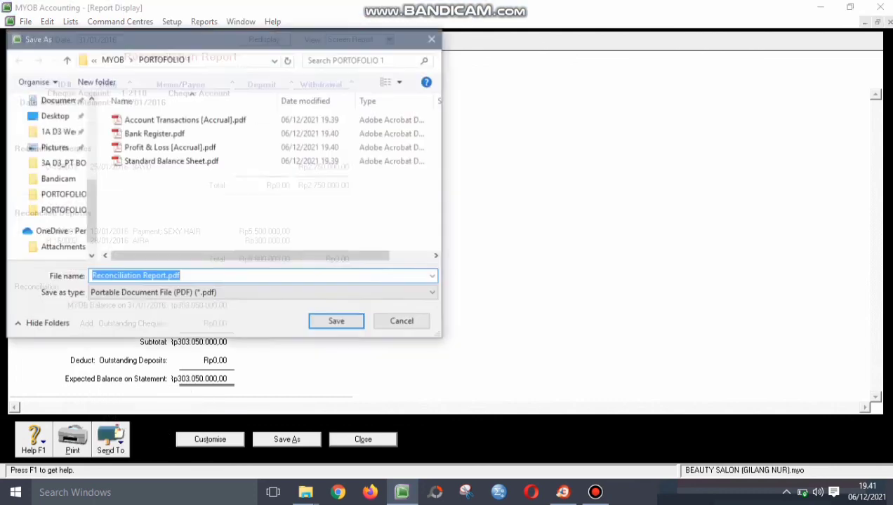
key("Return")
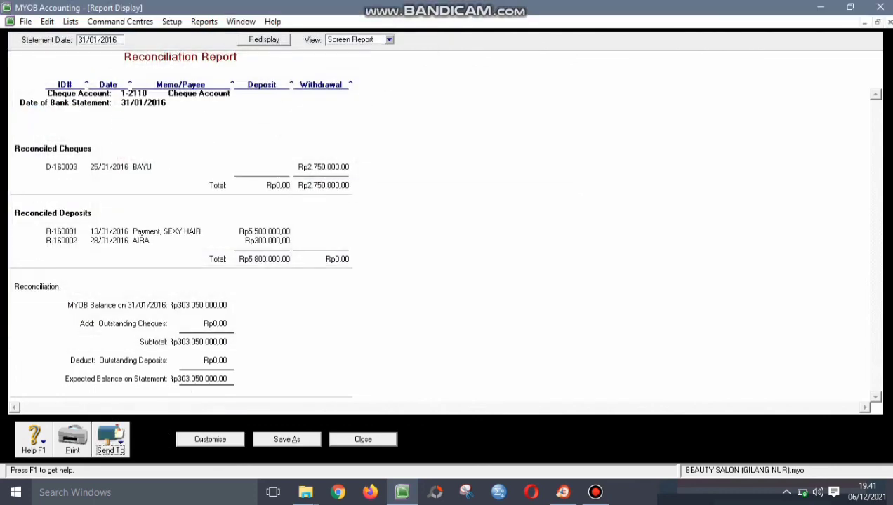
left_click(363, 440)
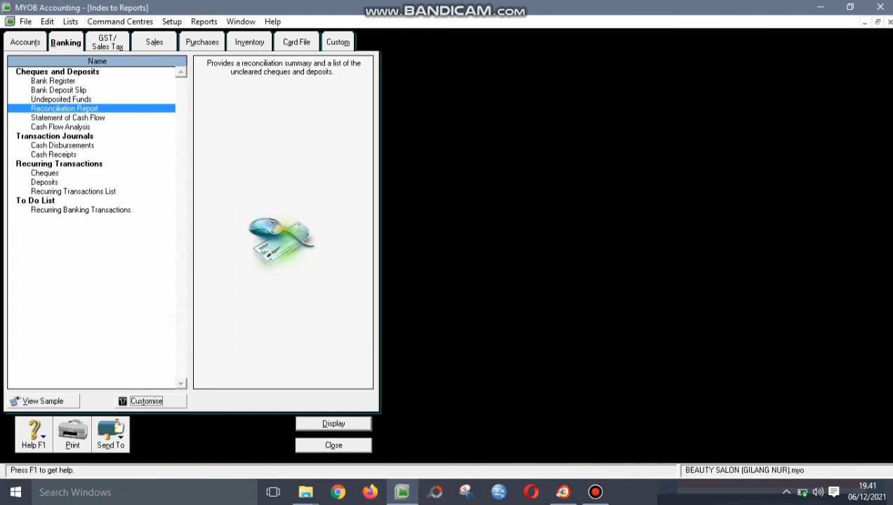
- Display the January 2016 GST [Detail - Accrual] report, export it as PDF, and close it
left_click(107, 42)
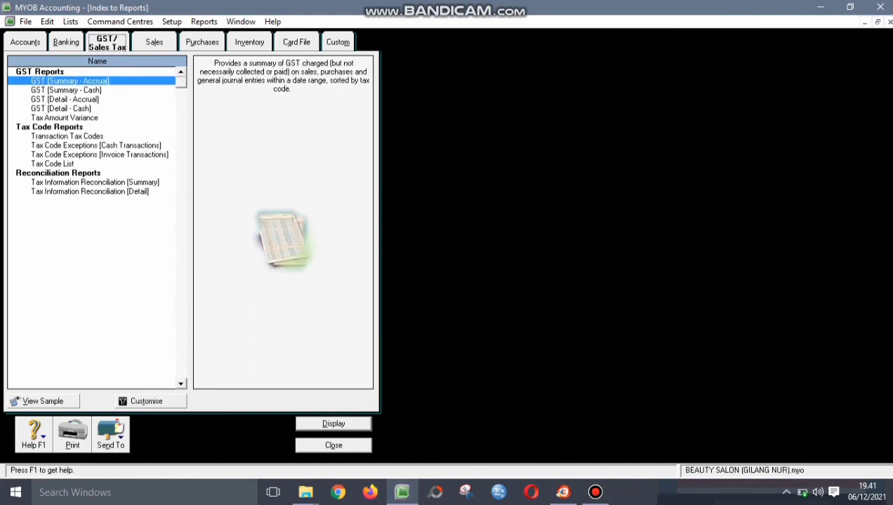
left_click(64, 100)
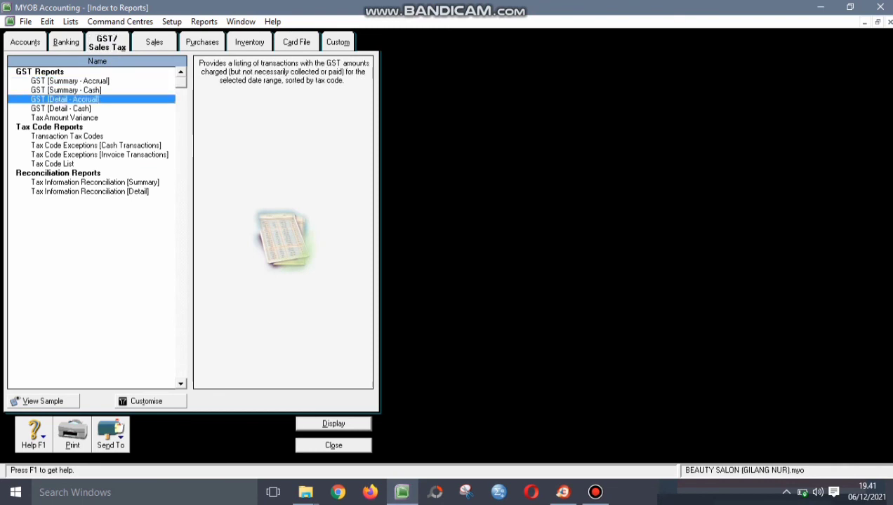
left_click(146, 401)
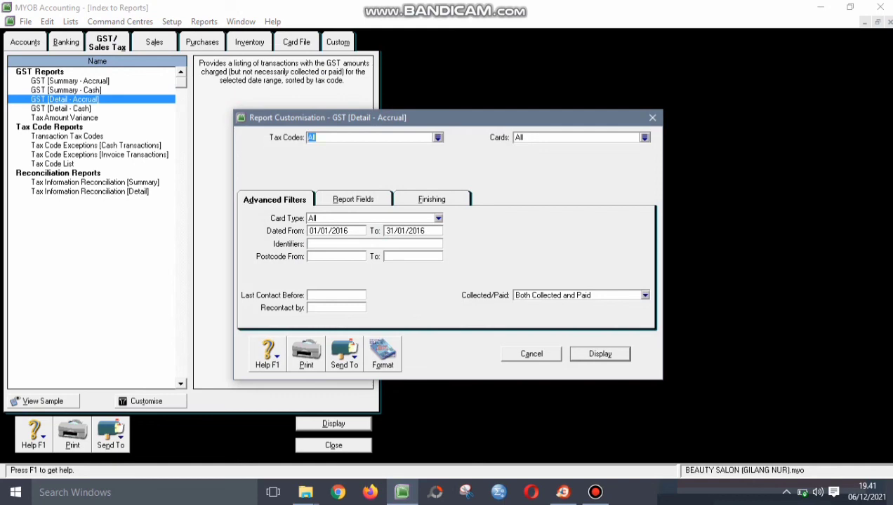
key("Return")
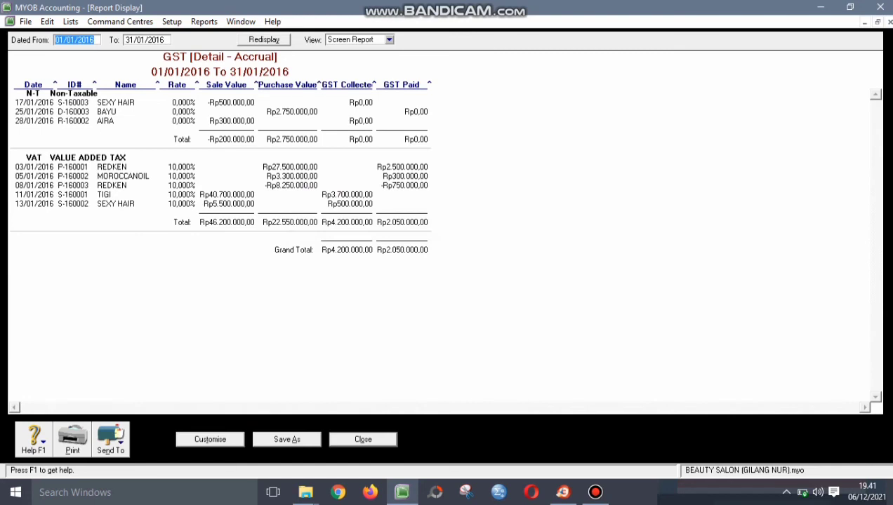
left_click(111, 440)
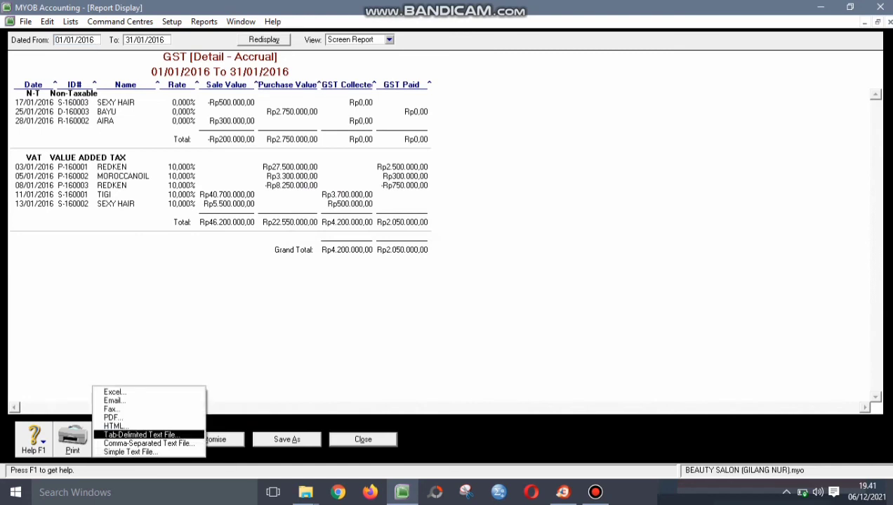
left_click(114, 418)
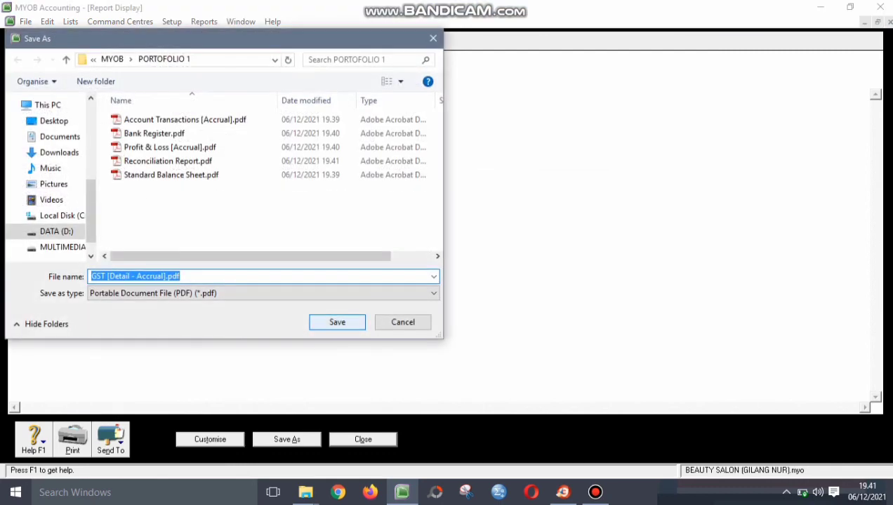
left_click(337, 320)
key("Escape")
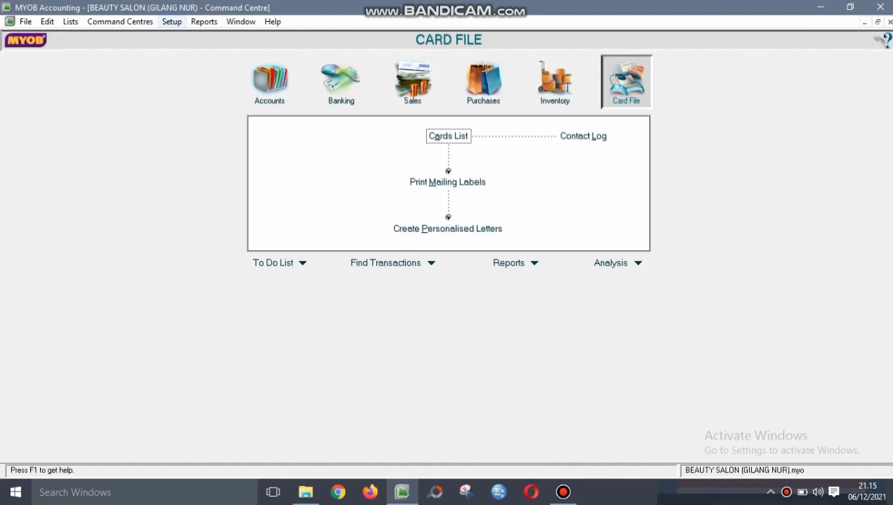
- In Security preferences, lock the period to disallow entries prior to 31/01/2016, and save
left_click(172, 22)
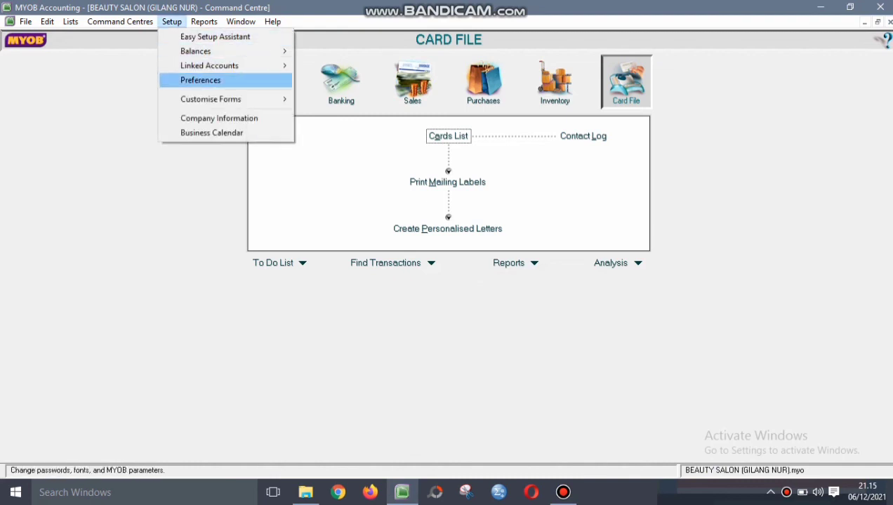
left_click(200, 80)
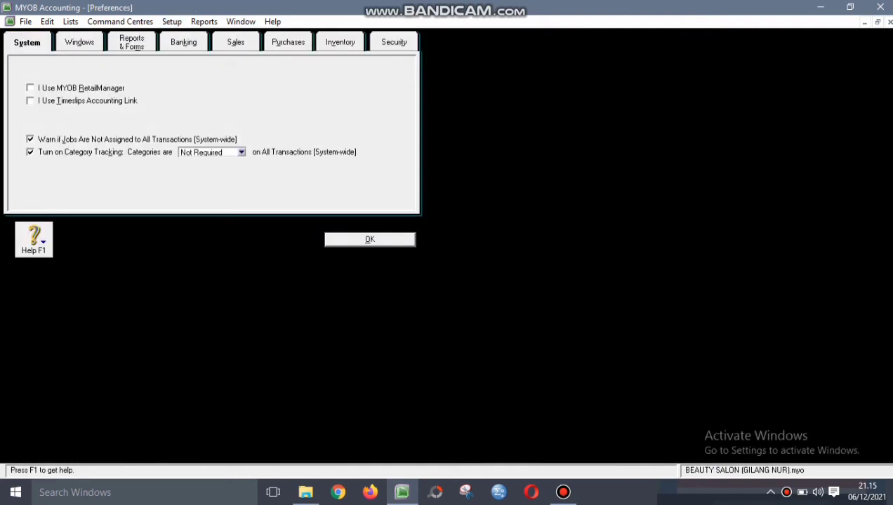
left_click(393, 42)
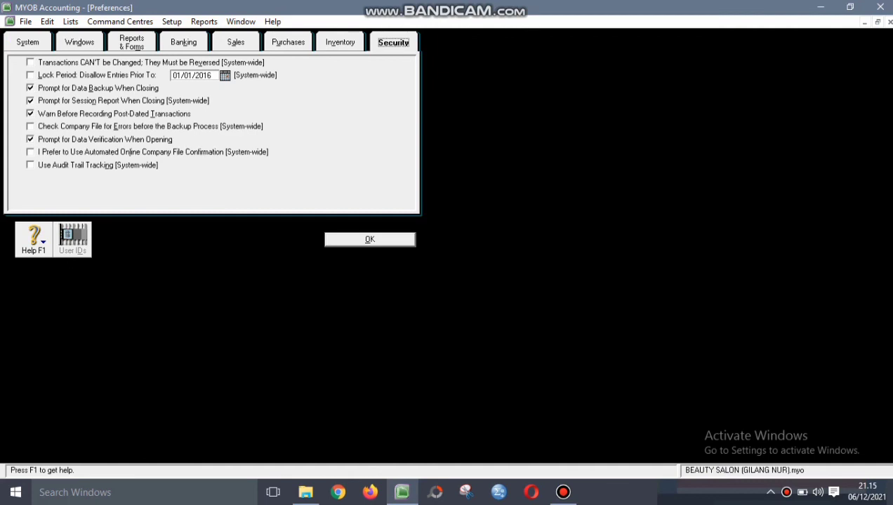
left_click(30, 75)
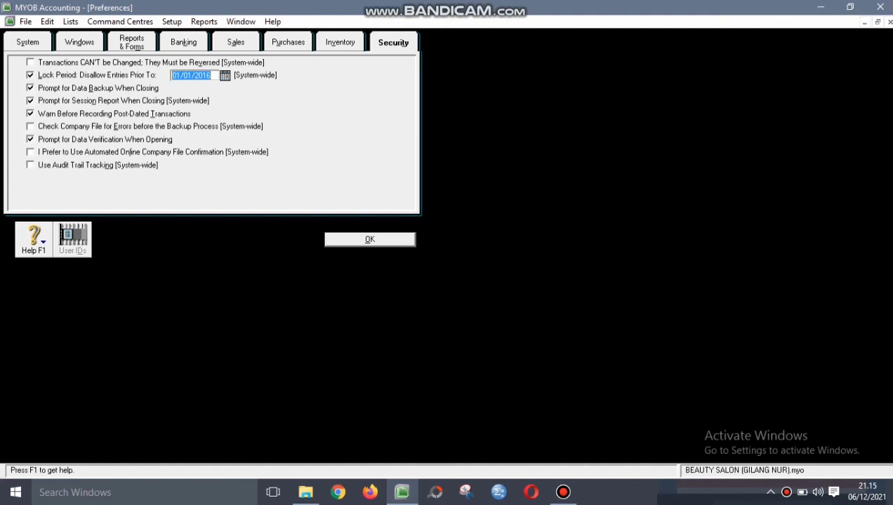
type("31/01/2016")
key("Return")
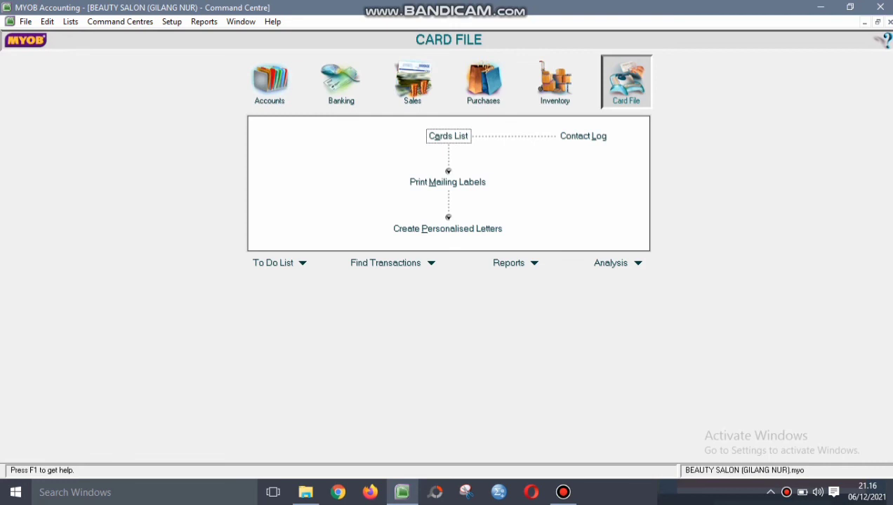
- Back up the company file with an error check, saving MYOB1206.ZIP in the Backup folder
key("alt+f")
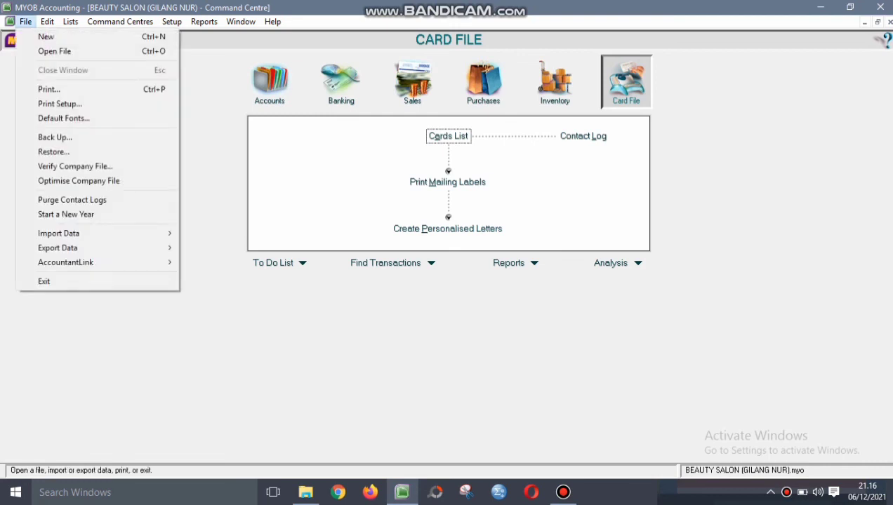
key("Down")
key("Down")
key("Down")
key("Down")
key("Down")
key("Down")
key("Return")
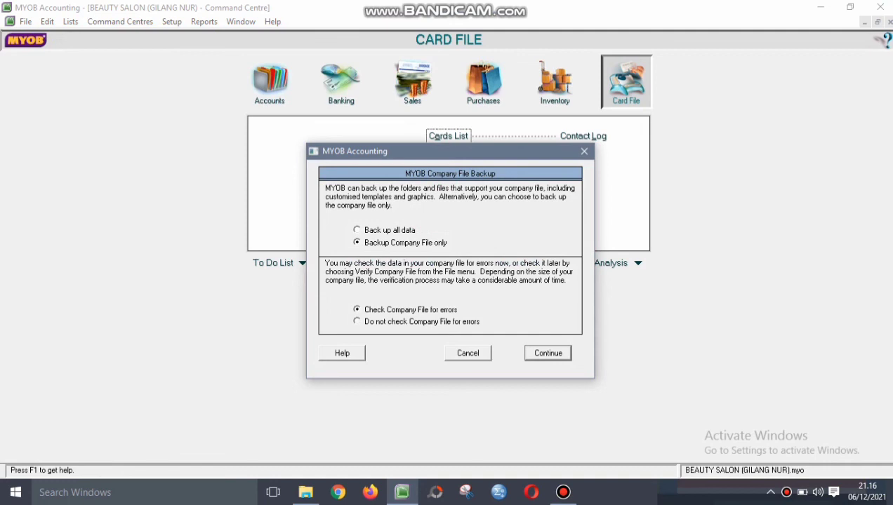
key("Return")
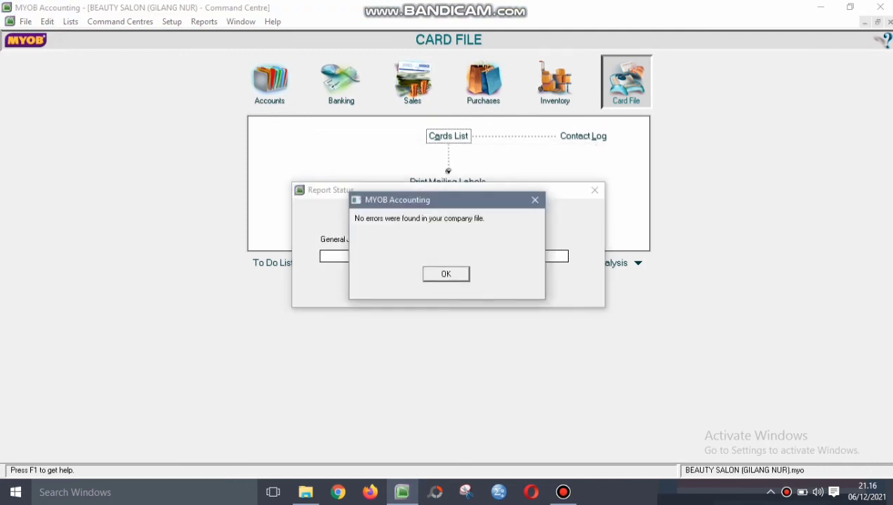
key("Return")
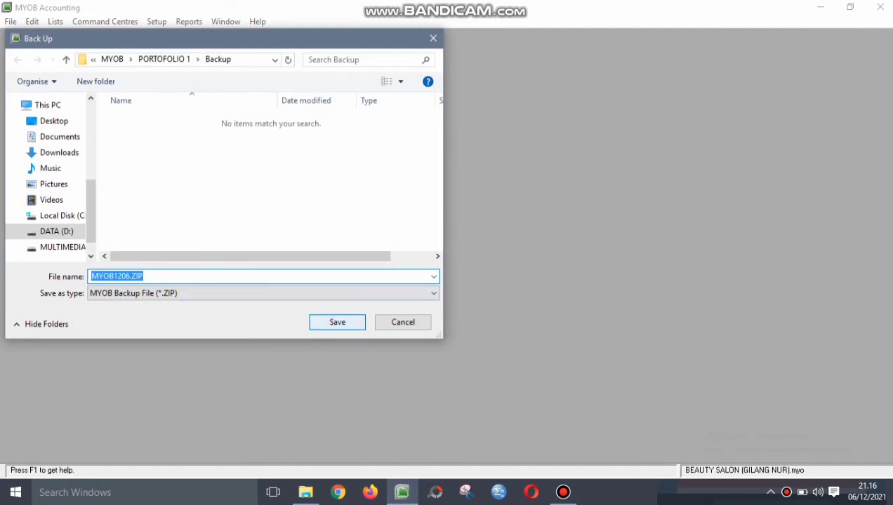
key("Return")
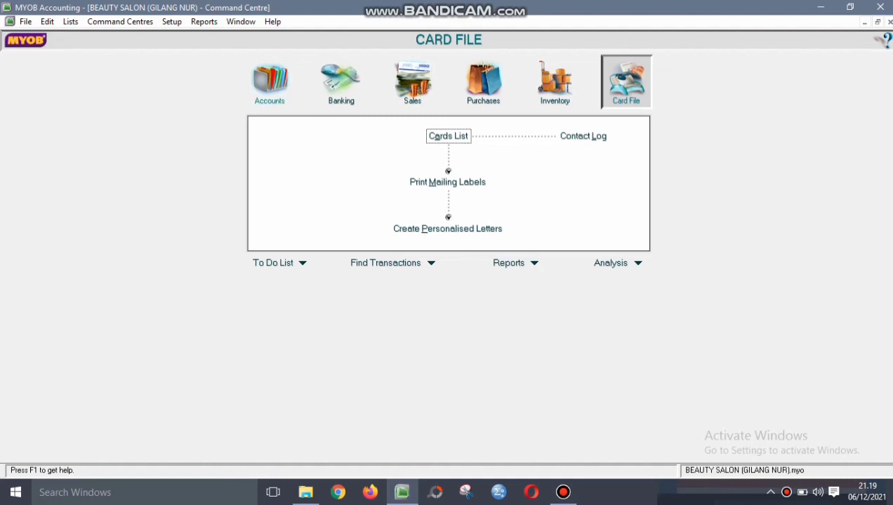
- Run the Company Data Auditor transaction review with end date 31/01/2016
left_click(269, 80)
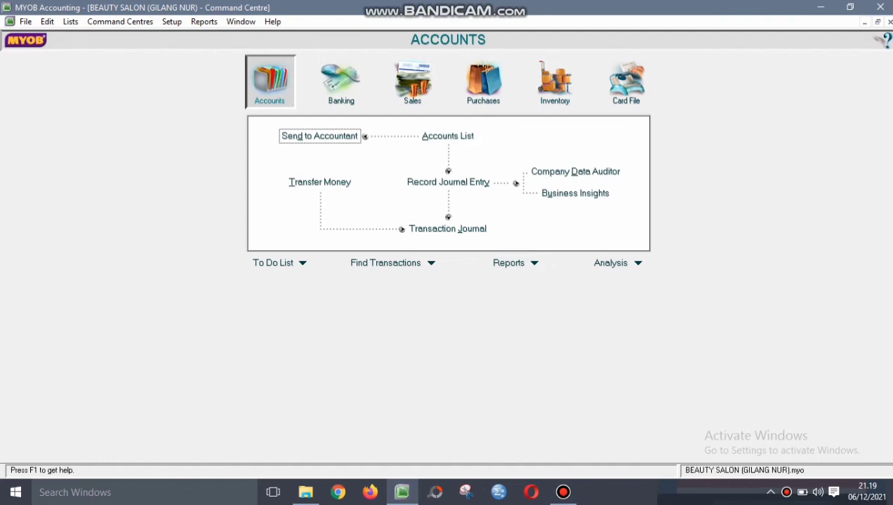
left_click(576, 172)
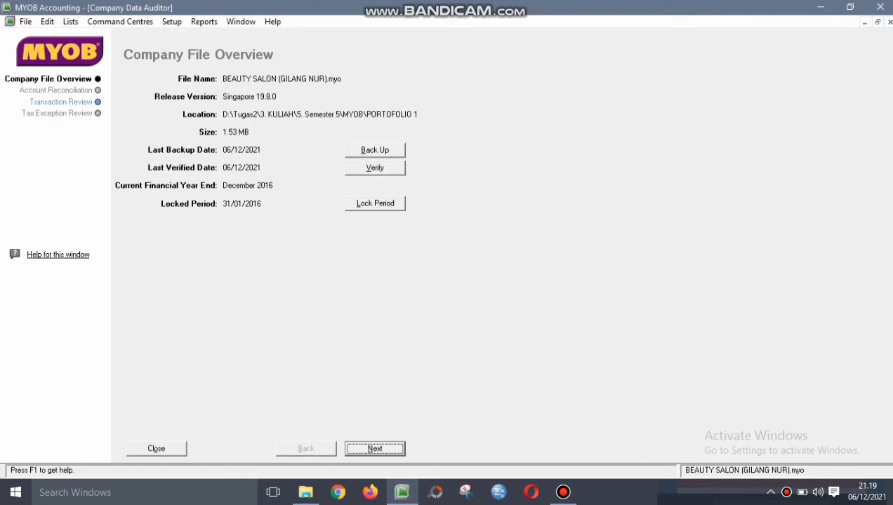
left_click(61, 102)
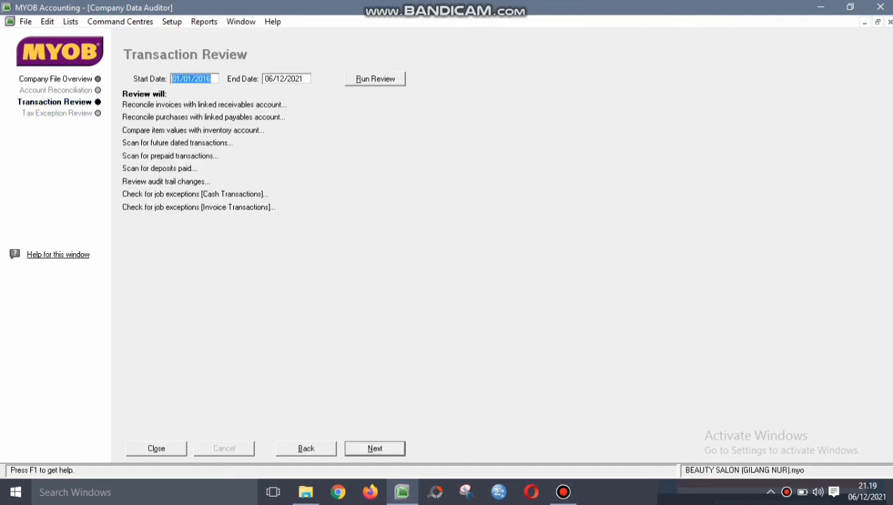
key("Tab")
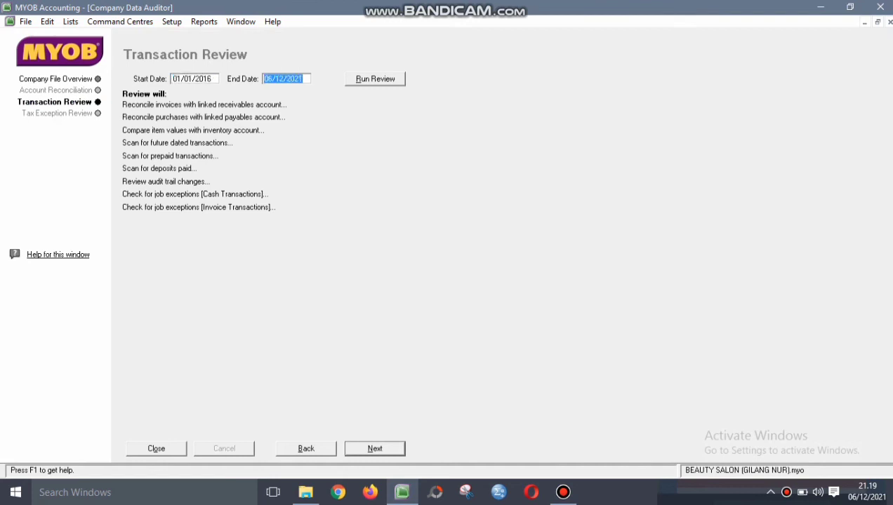
type("31/01/2016")
key("Return")
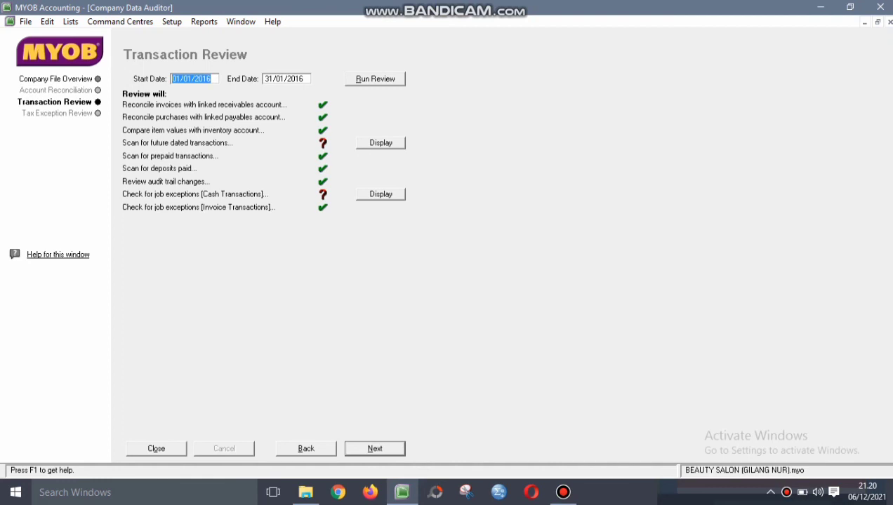
- Save the Future Dated Transactions report as a PDF in PORTOFOLIO 1, then close the auditor
left_click(380, 143)
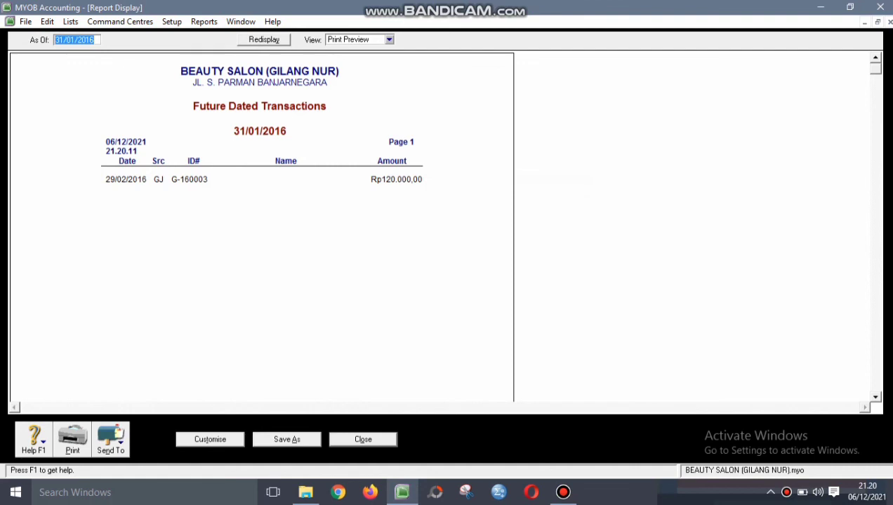
left_click(110, 438)
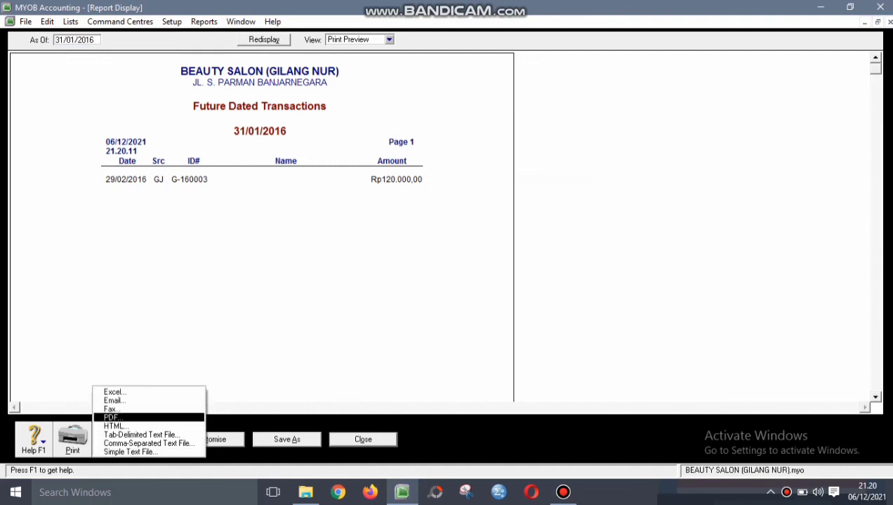
left_click(111, 418)
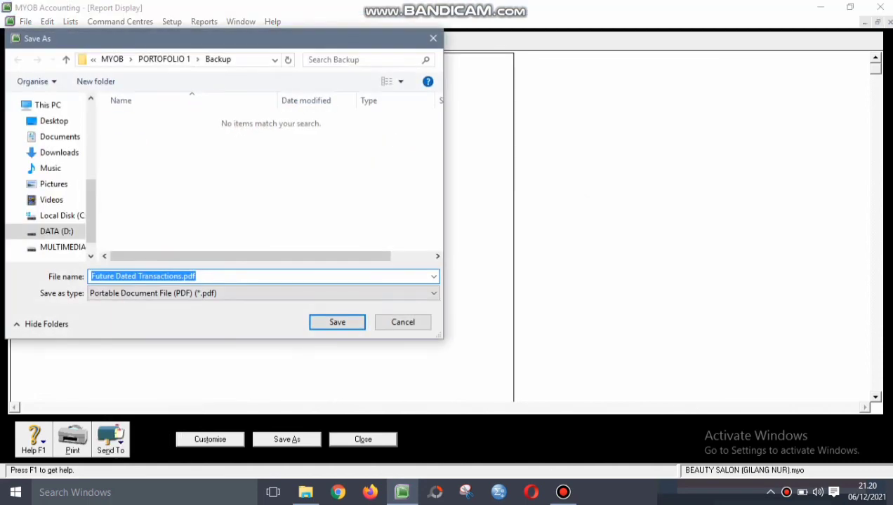
left_click(66, 59)
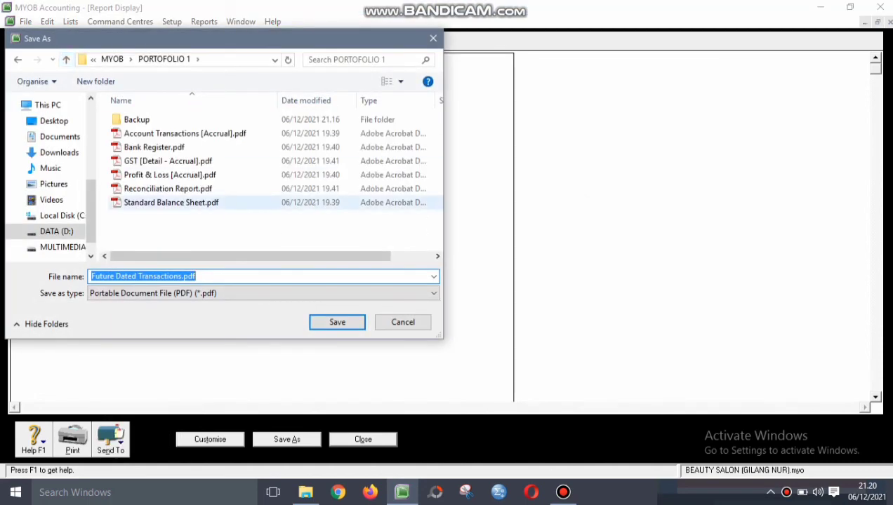
left_click(337, 323)
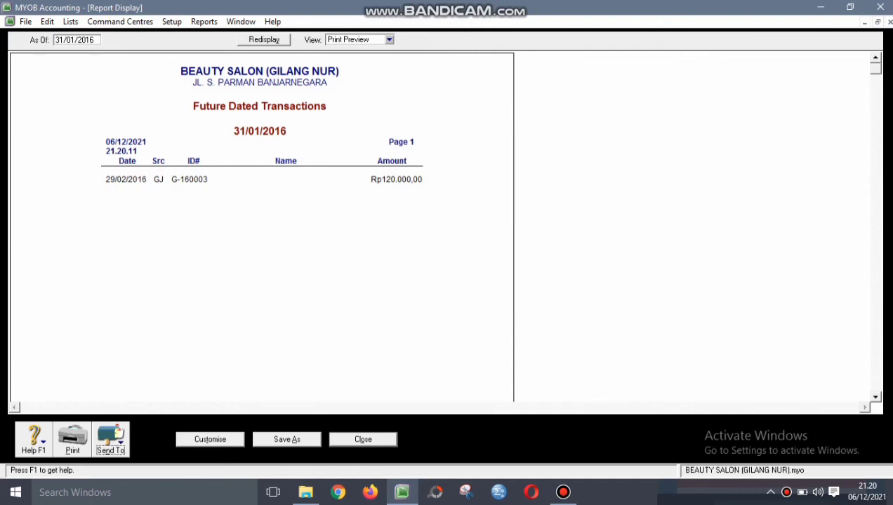
left_click(363, 440)
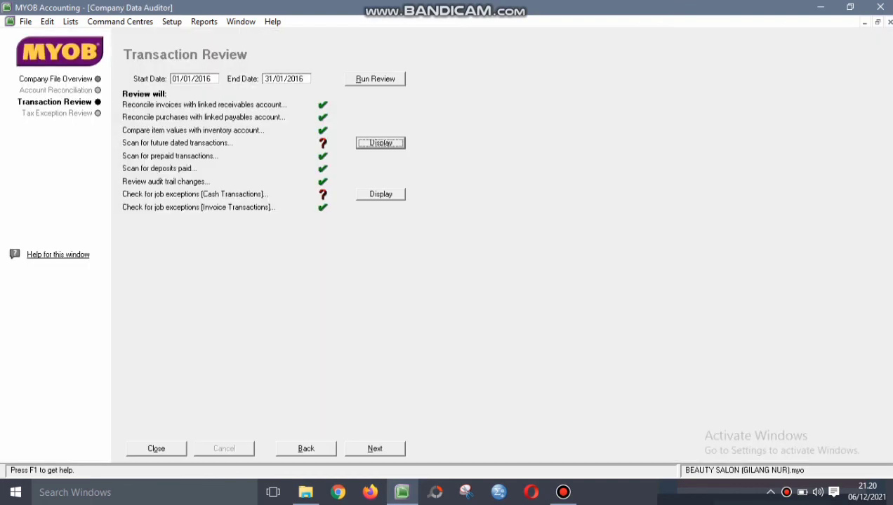
key("Escape")
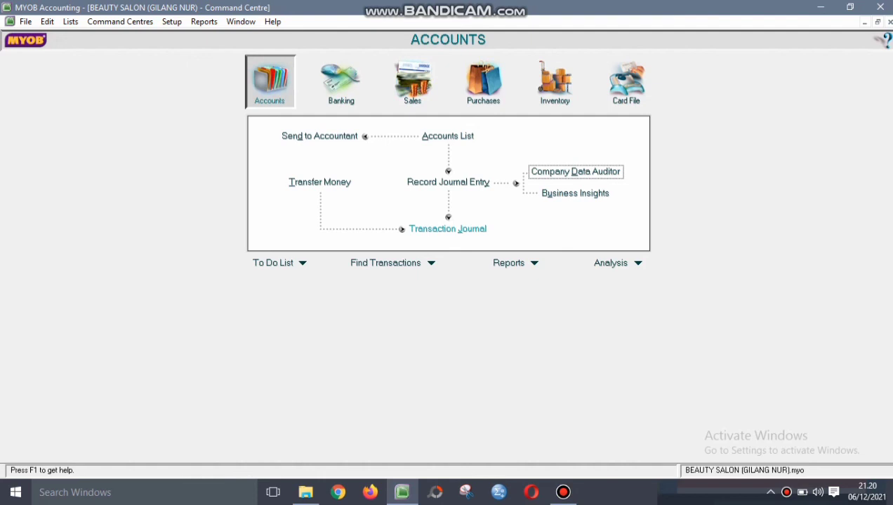
- Filter the Transaction Journal to 08/01/2016 showing all transaction types
left_click(448, 228)
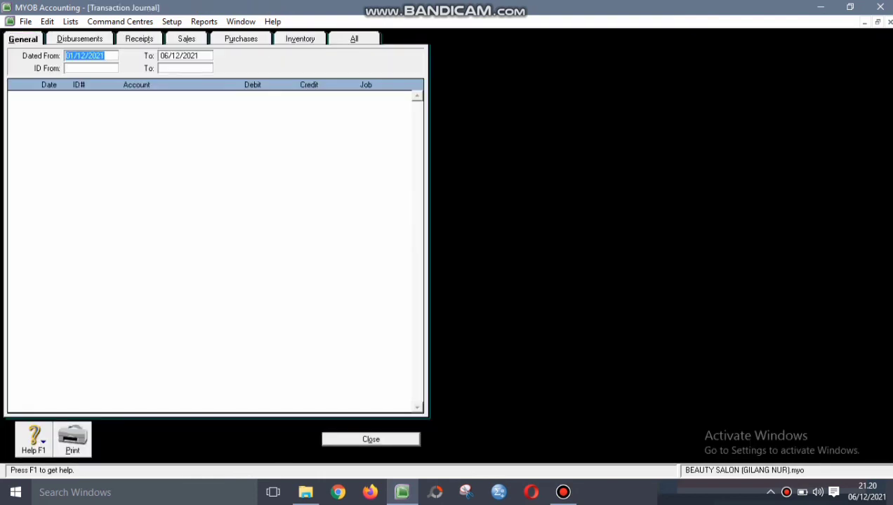
type("08/01/2016")
key("Tab")
type("08")
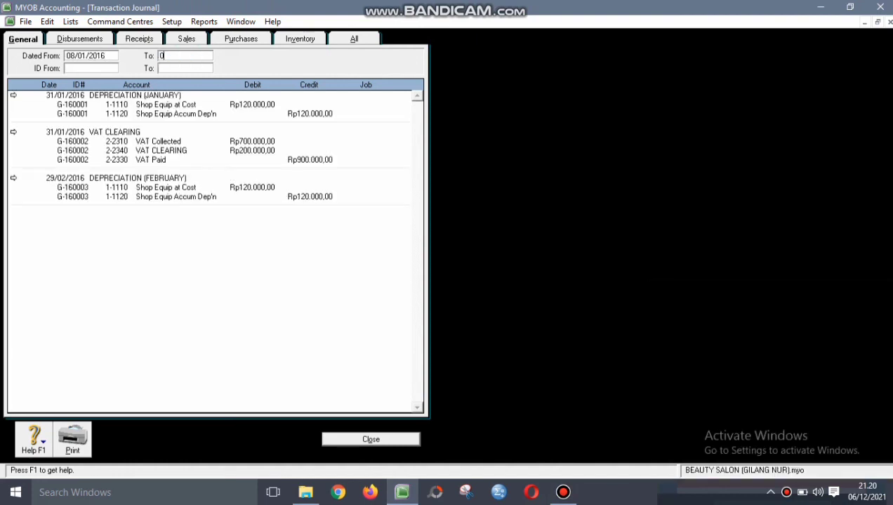
type("/01/2016")
key("Tab")
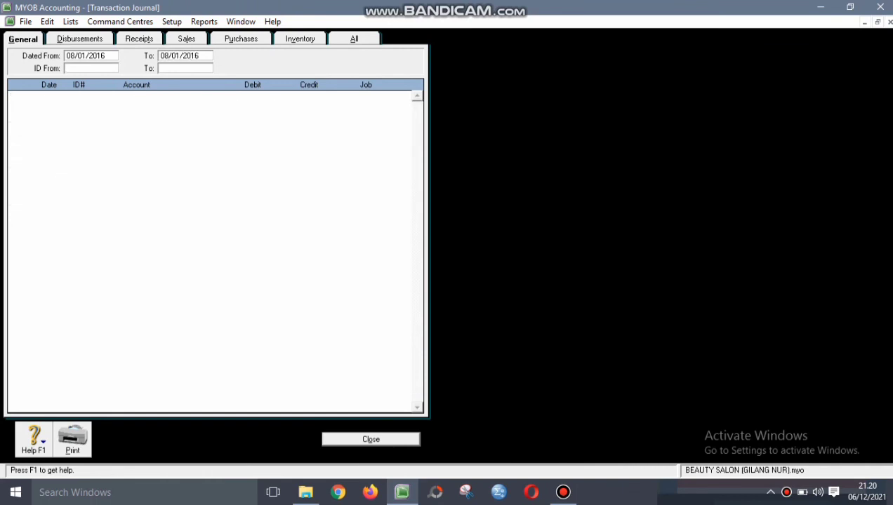
left_click(354, 38)
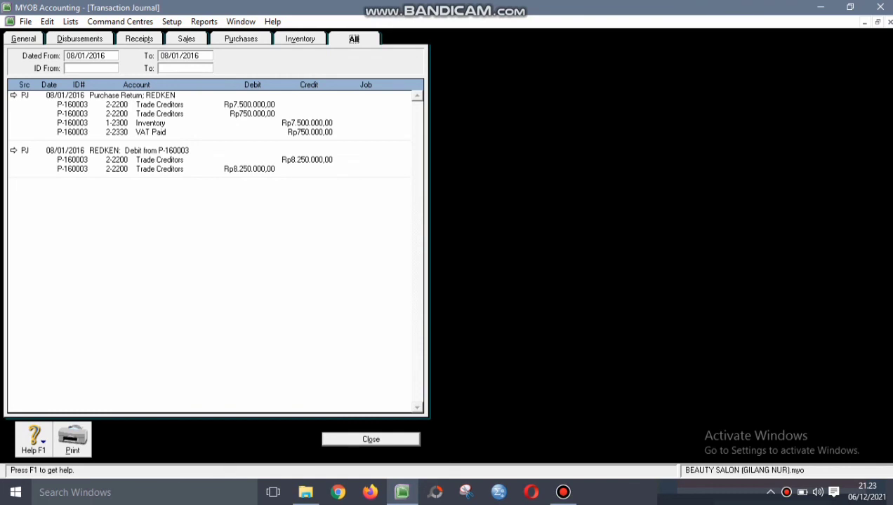
- Delete the REDKEN debit applied from P-160003 and the REDKEN purchase return itself
left_click(13, 150)
right_click(232, 156)
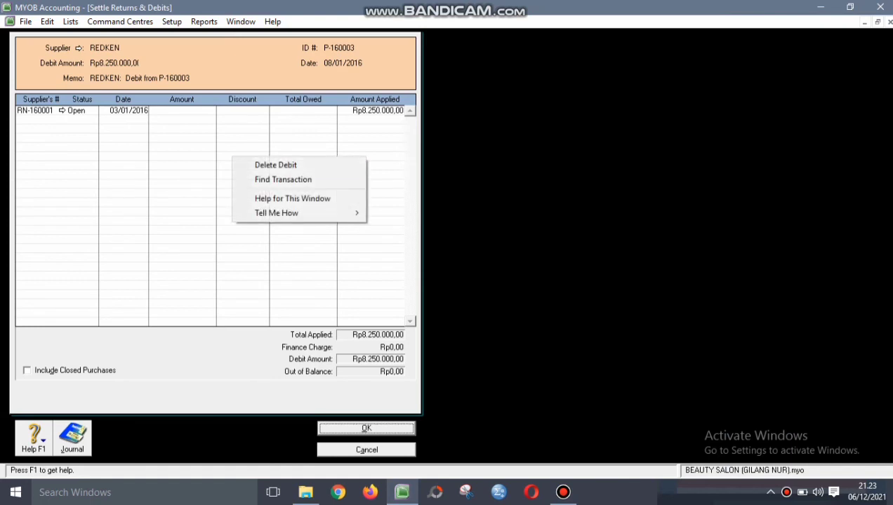
left_click(275, 165)
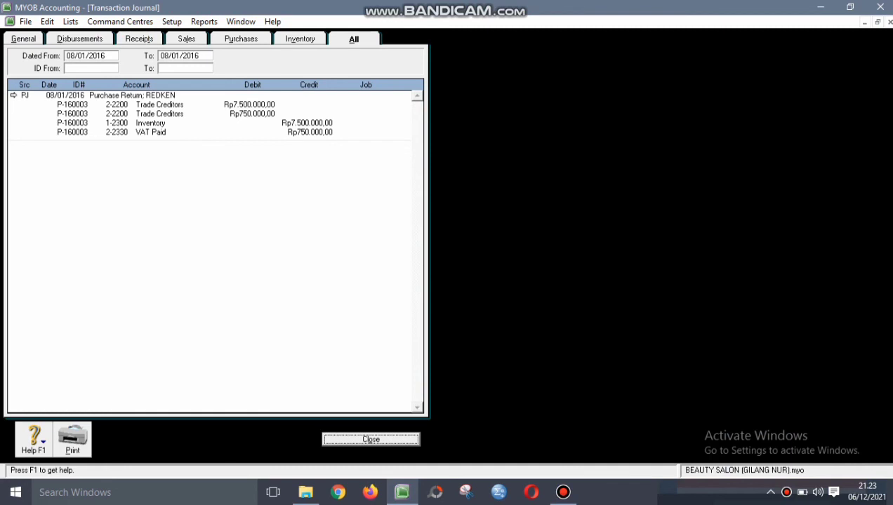
left_click(14, 95)
right_click(242, 186)
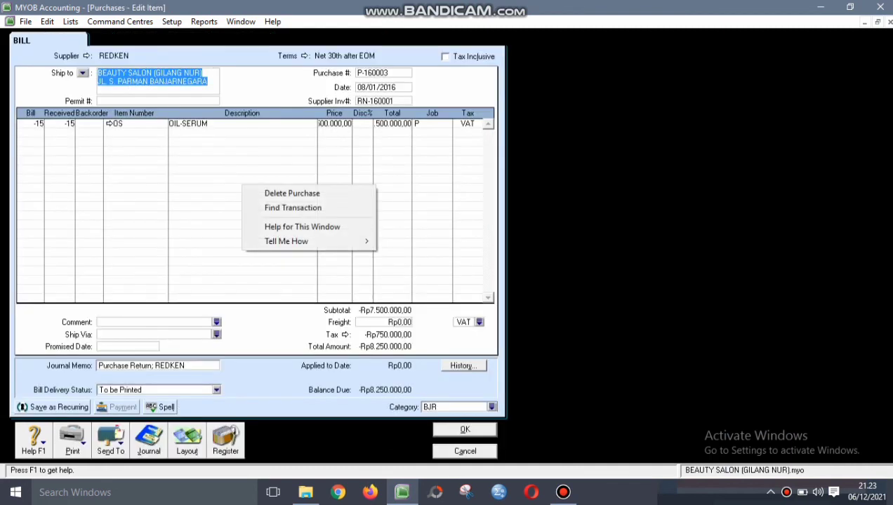
left_click(291, 193)
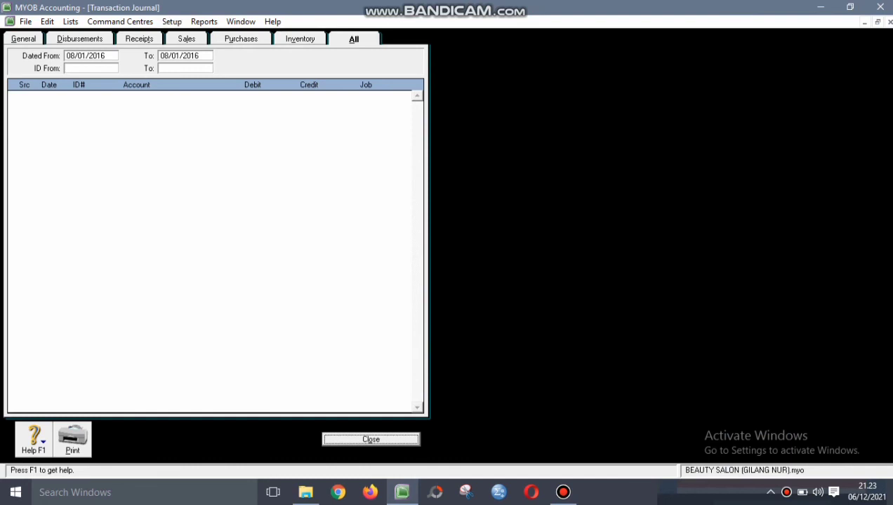
key("Escape")
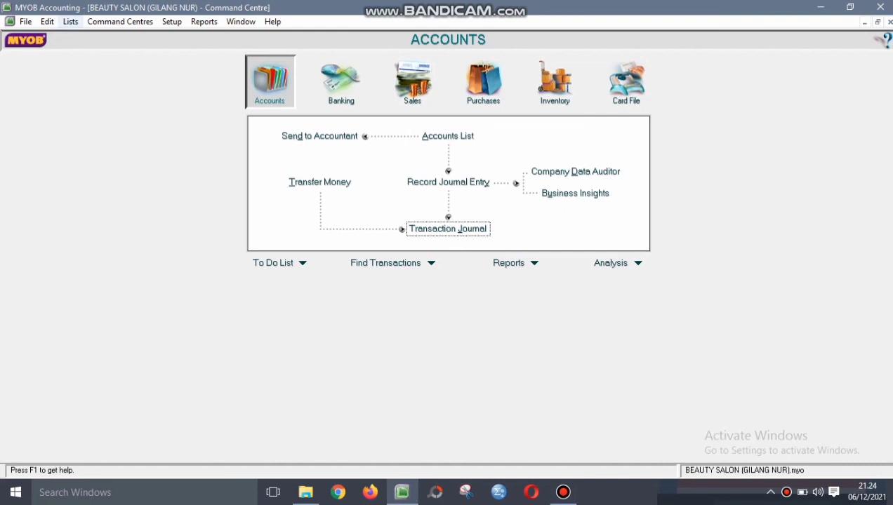
- Change the recurring DEPRECIATION (JANUARY) entry's debit and credit amounts to 130.000
left_click(71, 22)
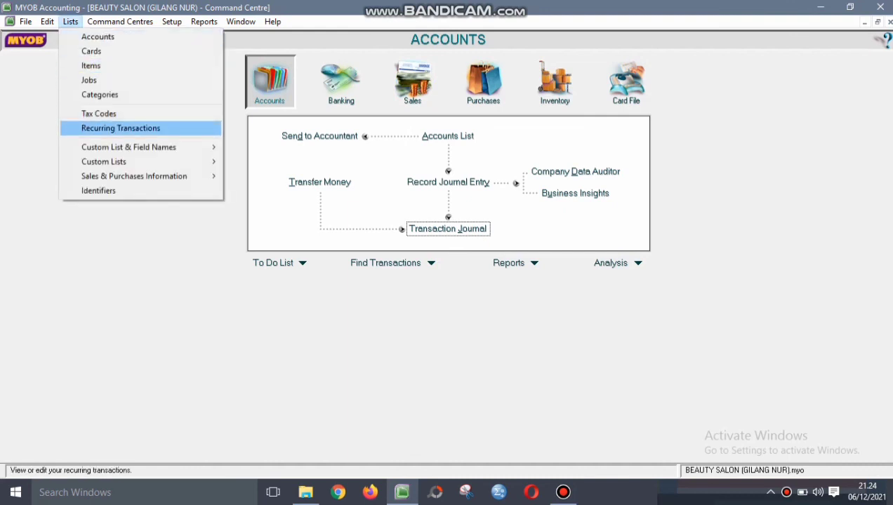
key("Return")
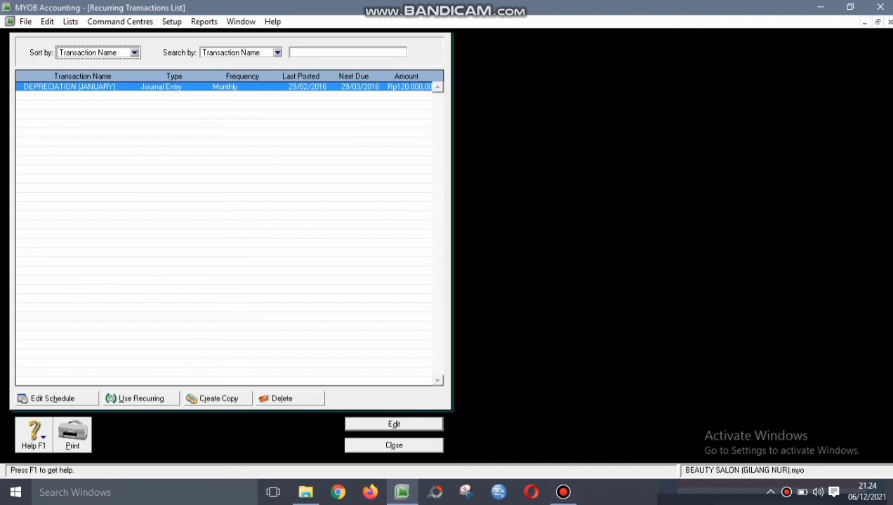
key("Return")
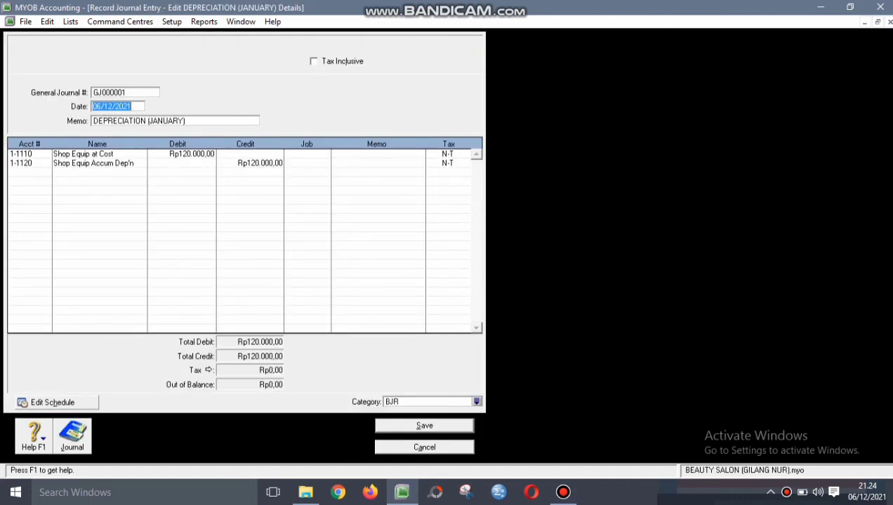
left_click(191, 154)
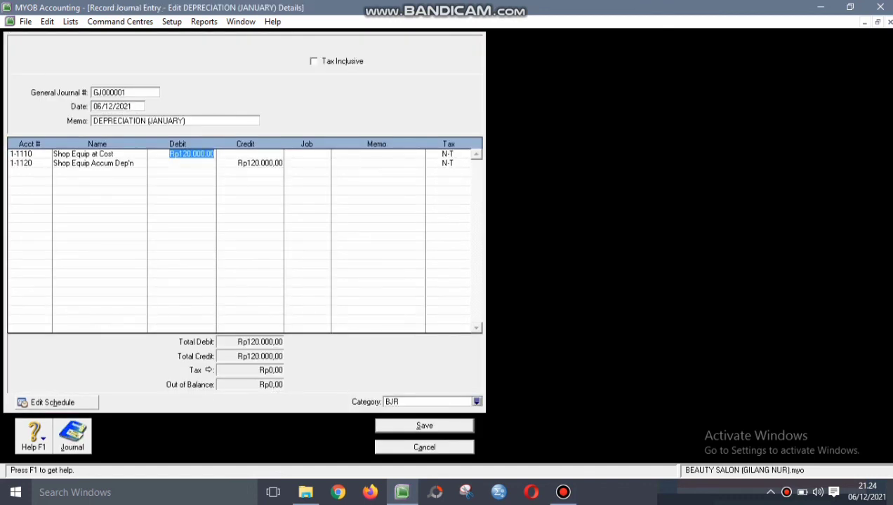
type("130")
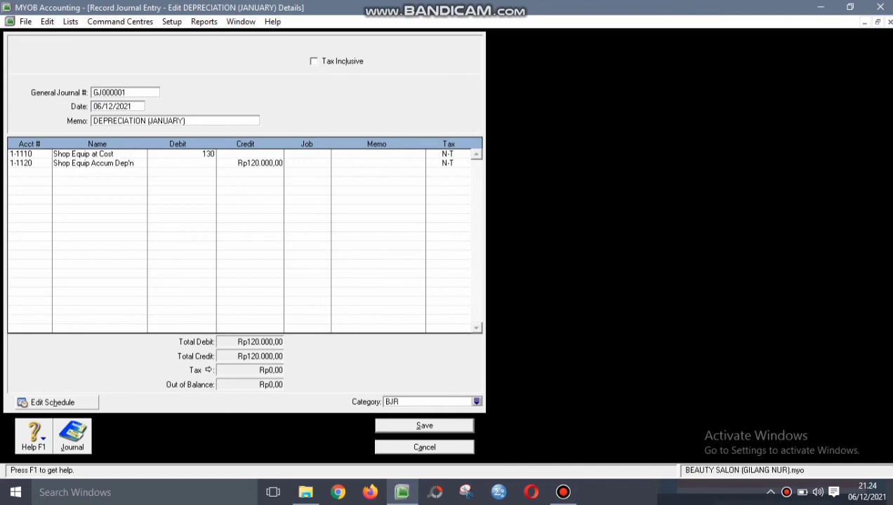
type("000")
left_click(259, 163)
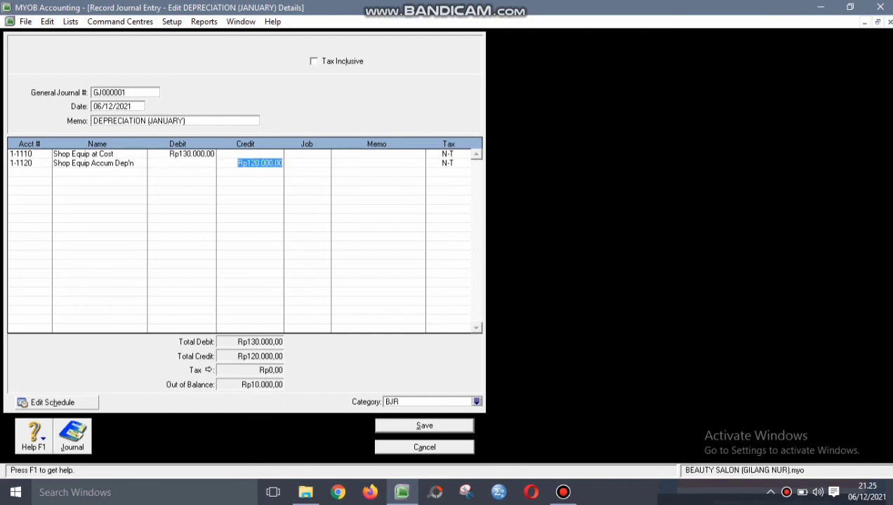
type("130.000")
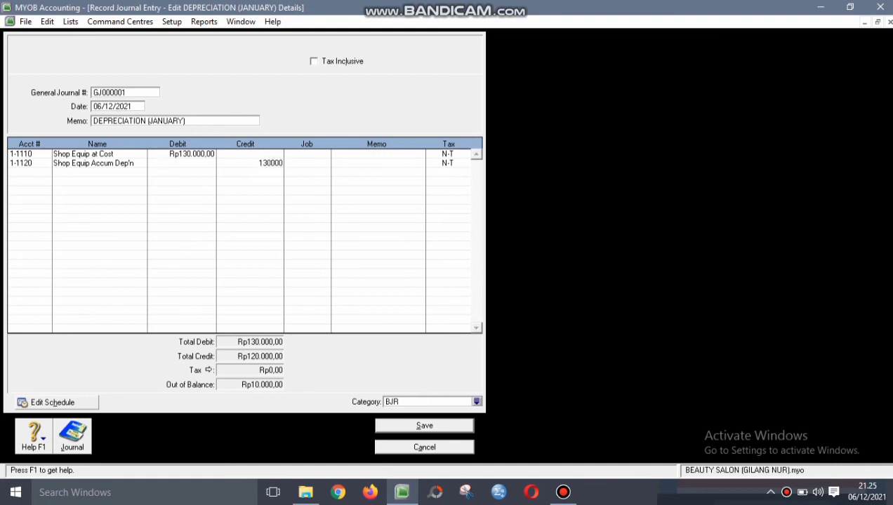
left_click(28, 172)
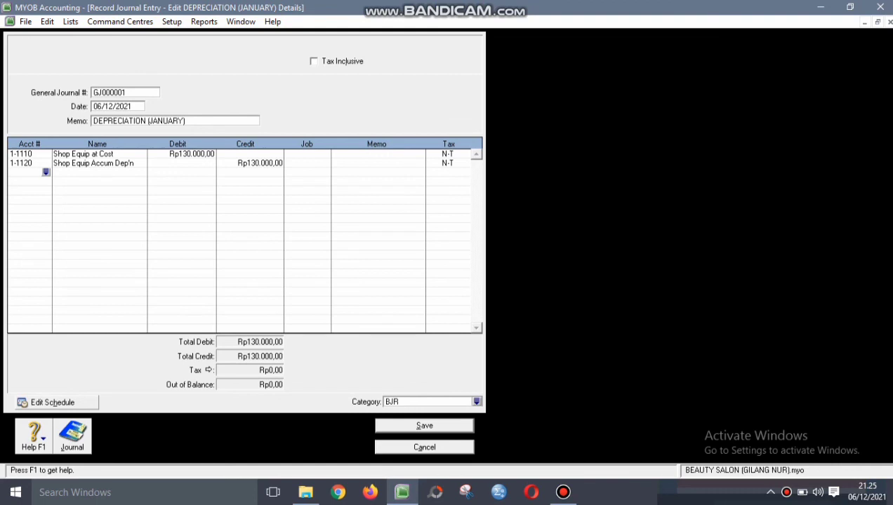
- Date the entry 31/01/2016 with journal number g-160001, save it, and close the list
left_click(113, 106)
type("31/01/2016")
key("shift+Tab")
type("g")
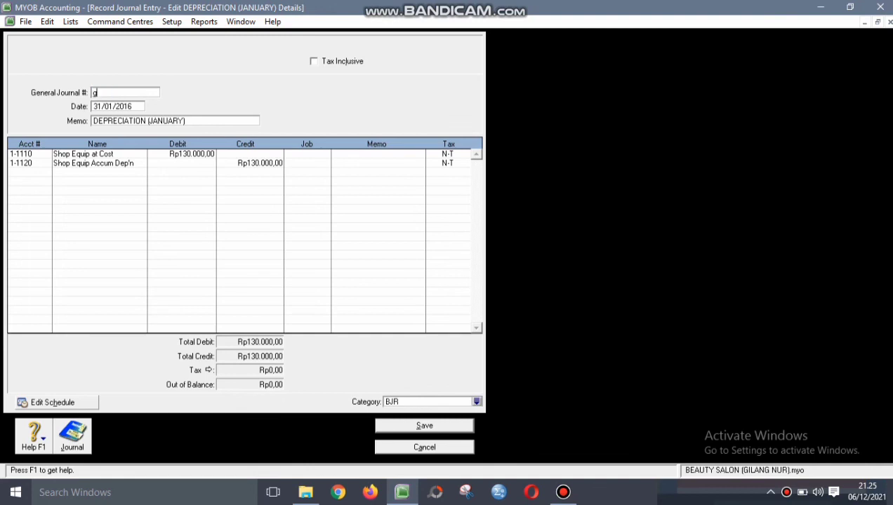
type("-160001")
key("Return")
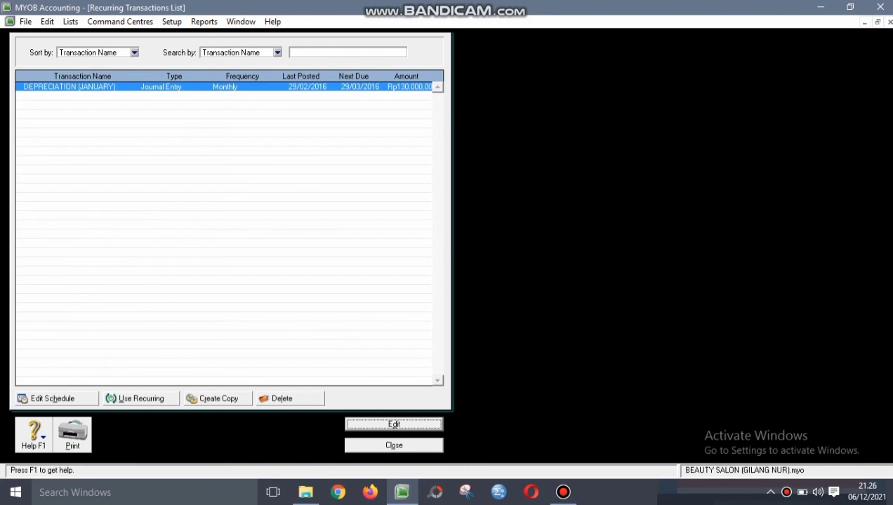
left_click(394, 445)
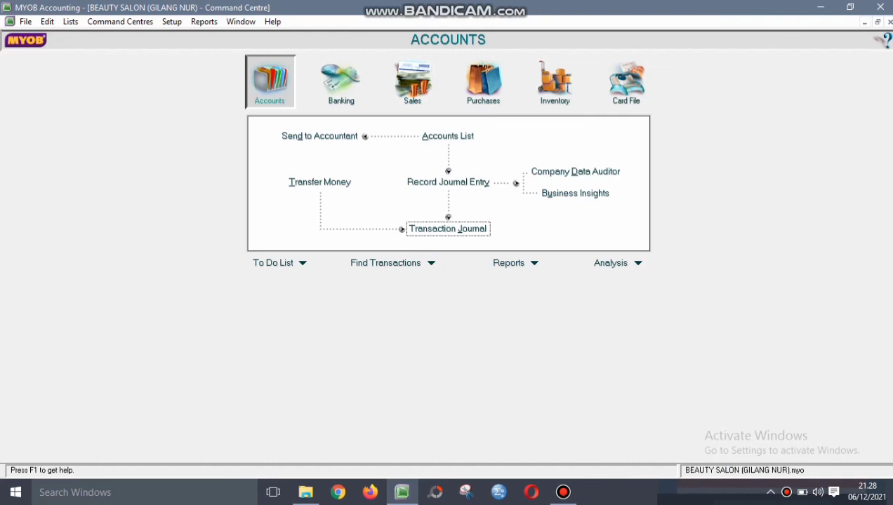
- Select the Items Register Summary under the Inventory reports in the Index to Reports
left_click(533, 262)
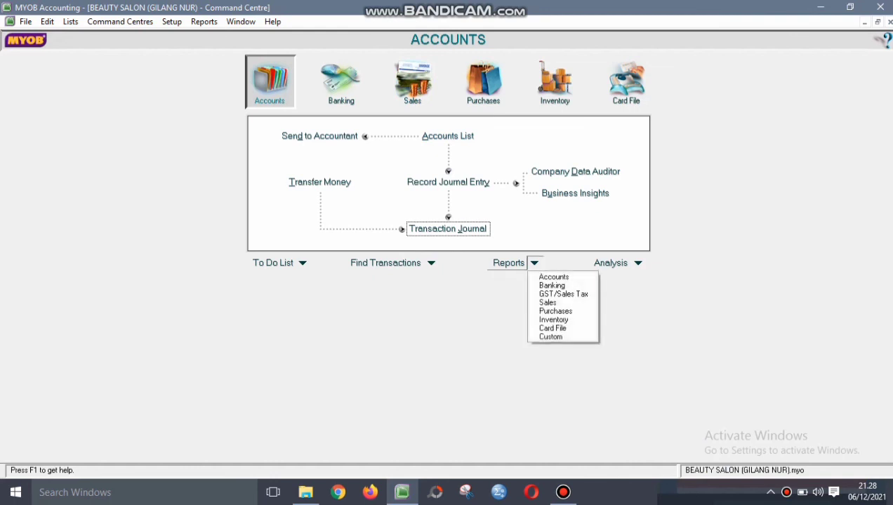
left_click(553, 276)
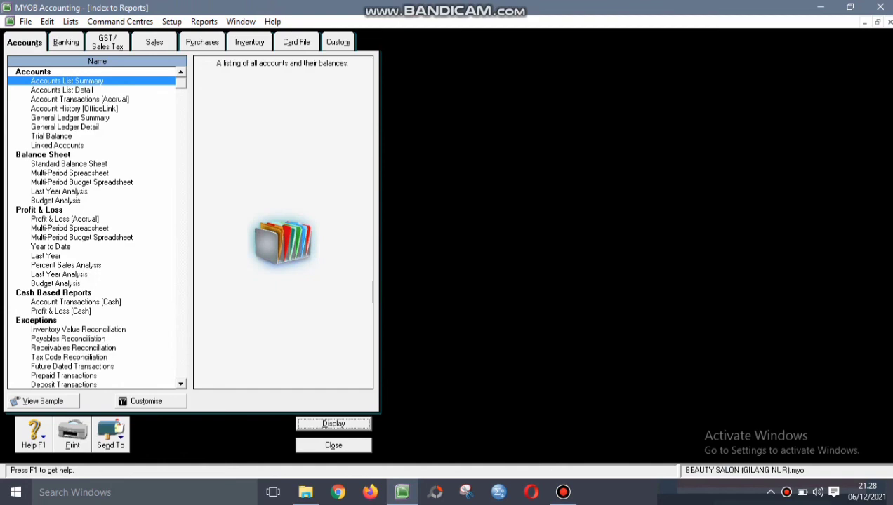
scroll(97, 228, "down", 5)
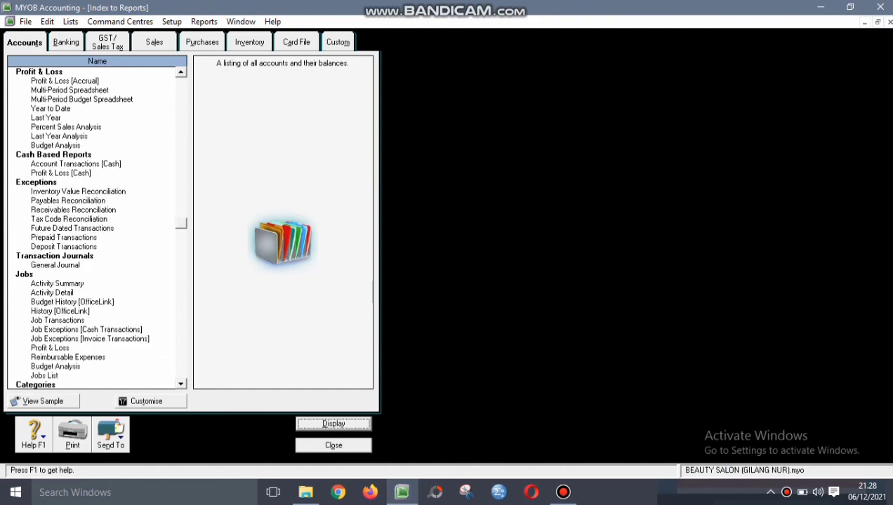
scroll(97, 228, "up", 5)
left_click(66, 43)
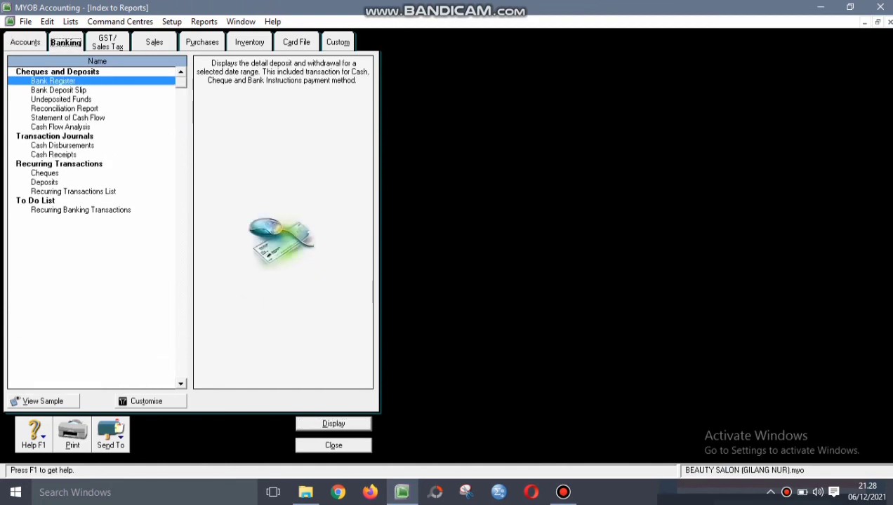
left_click(108, 43)
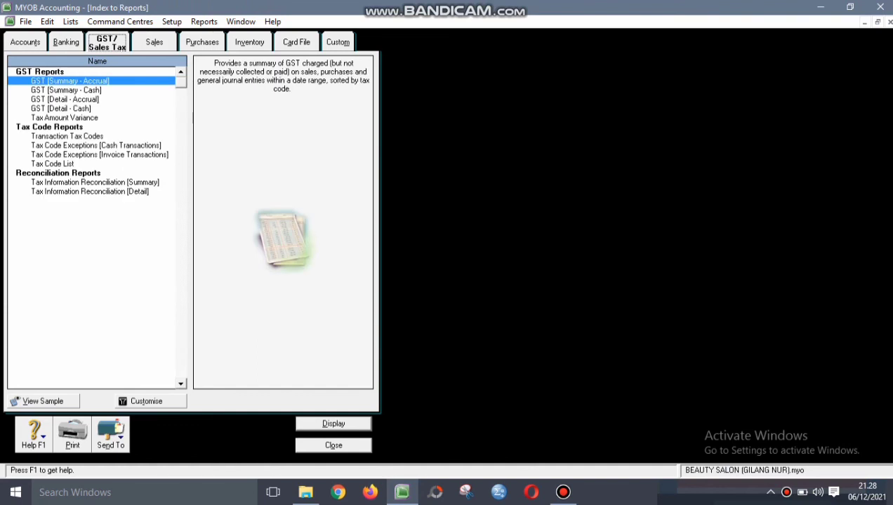
left_click(154, 43)
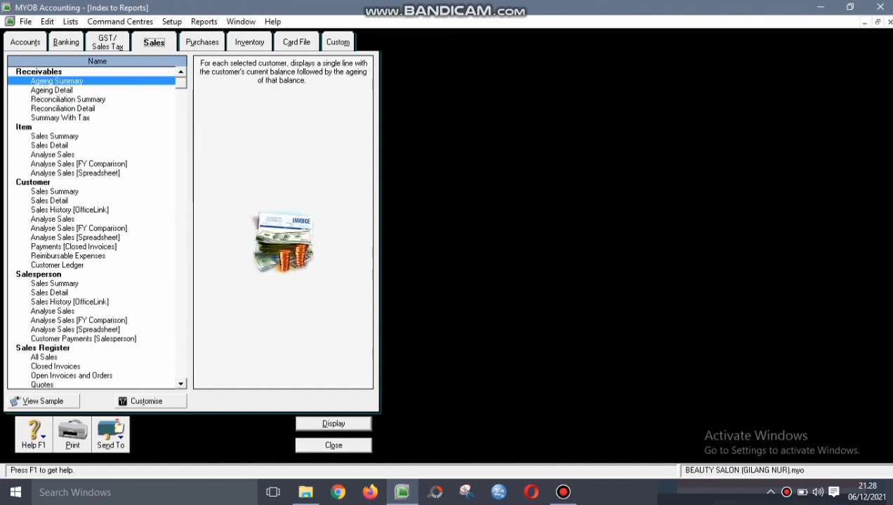
left_click(202, 43)
left_click(249, 43)
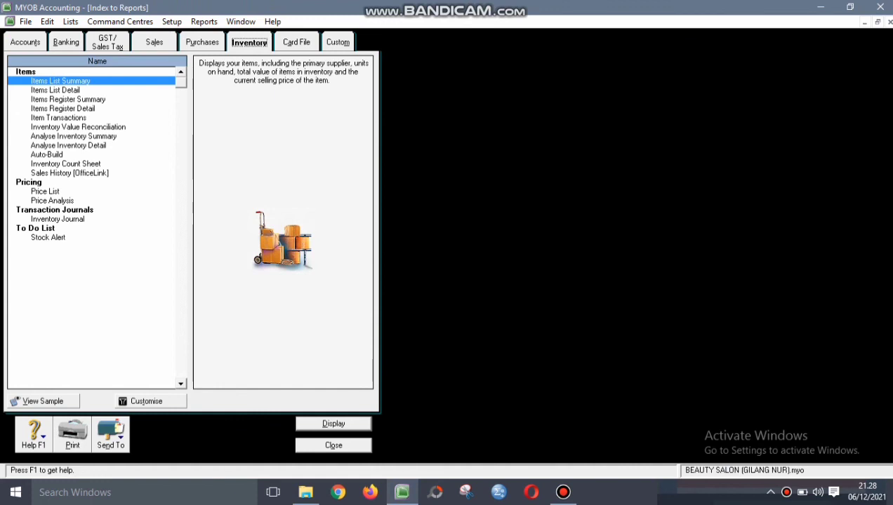
left_click(68, 100)
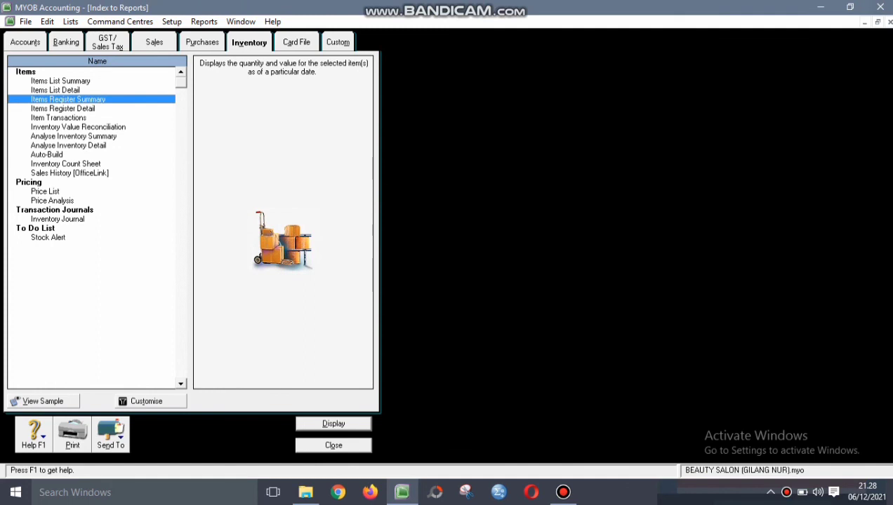
- Customise the report as of 31/01/2016, remove the Current Value field, and display it
left_click(146, 401)
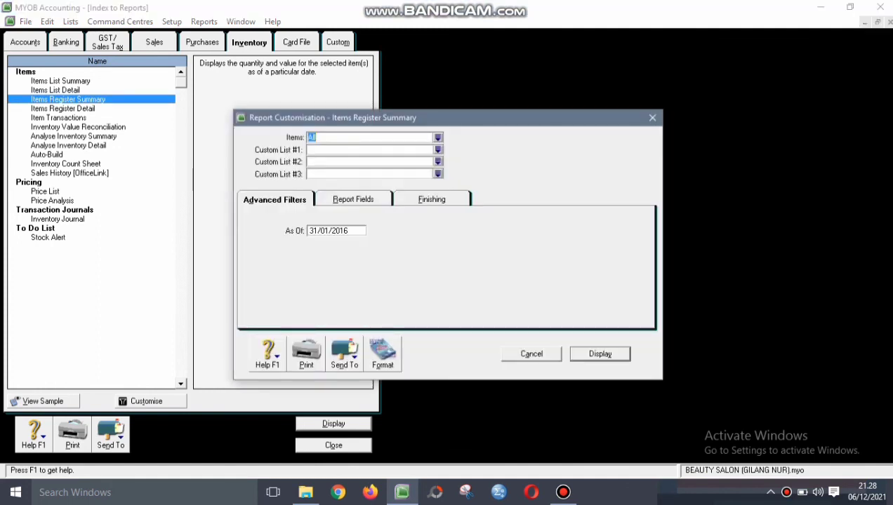
left_click(327, 230)
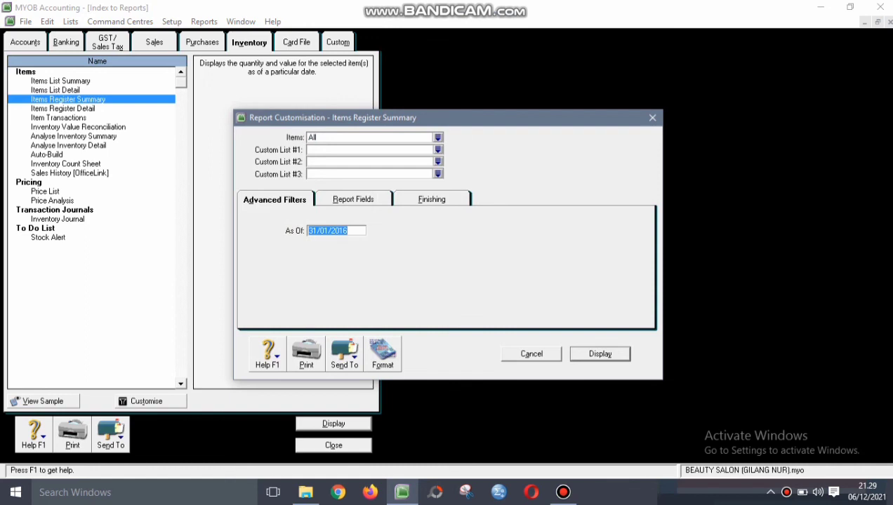
key("ctrl+Tab")
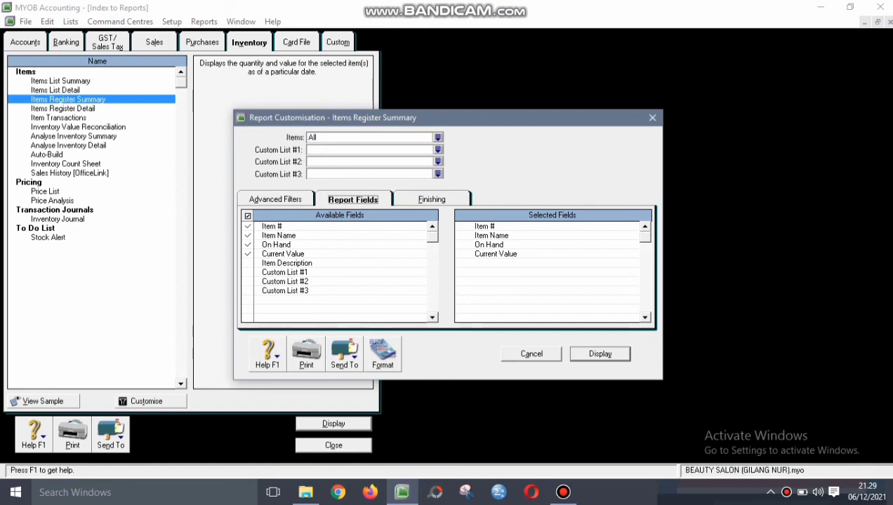
left_click(247, 254)
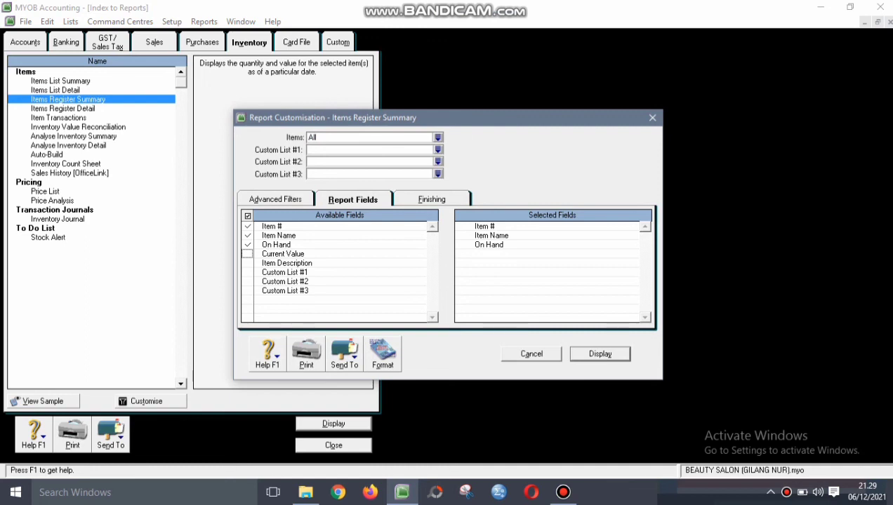
key("Return")
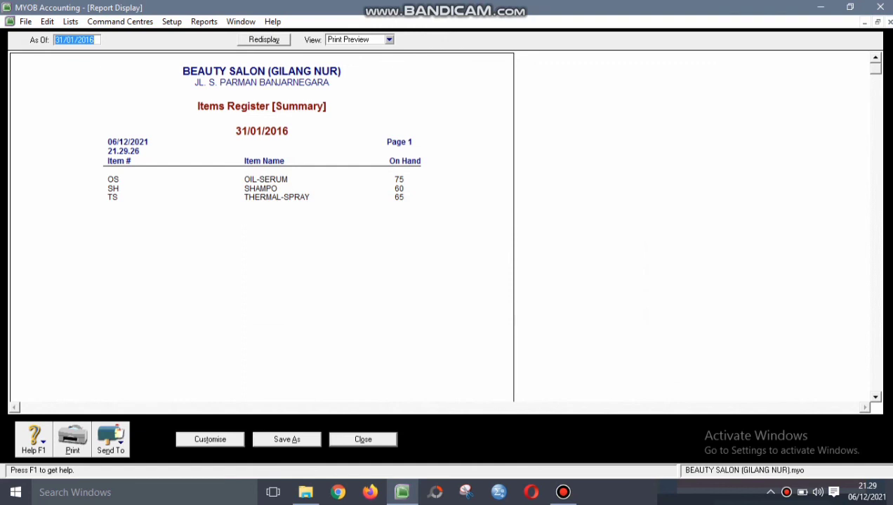
- Save the Items Register Summary as a PDF, then close the report and the Index to Reports
left_click(110, 439)
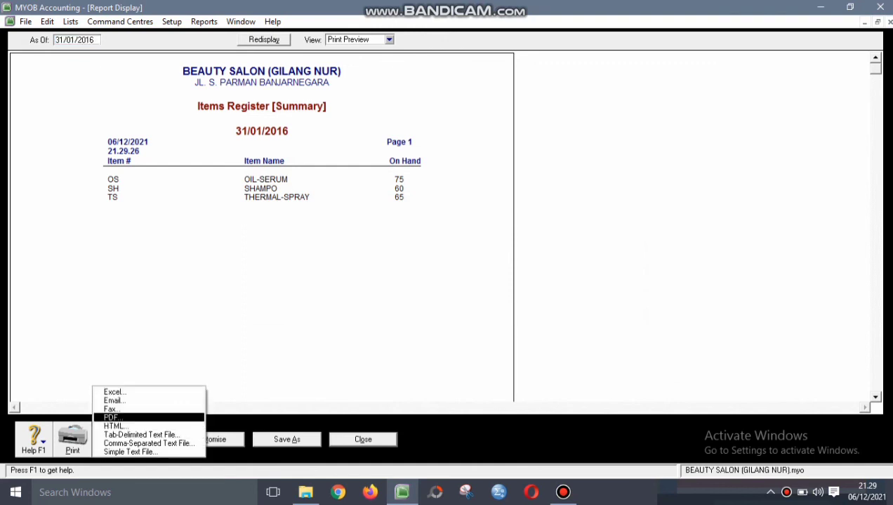
left_click(111, 418)
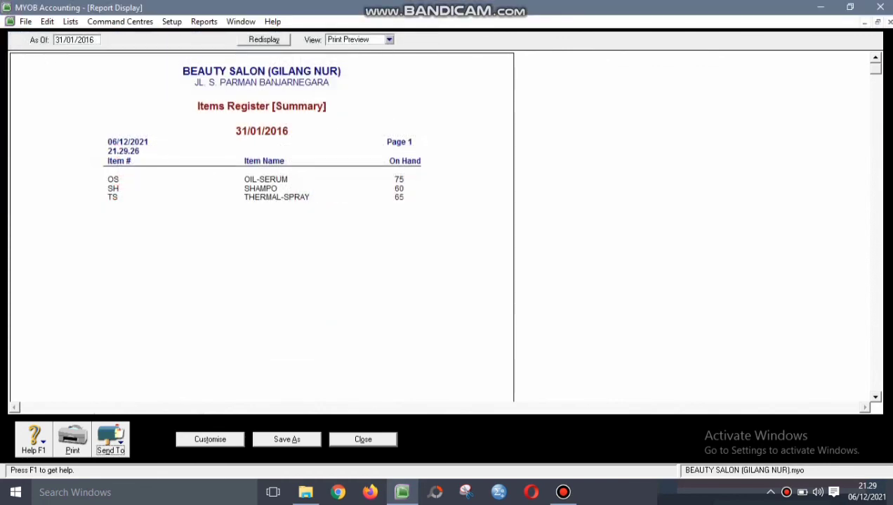
left_click(363, 440)
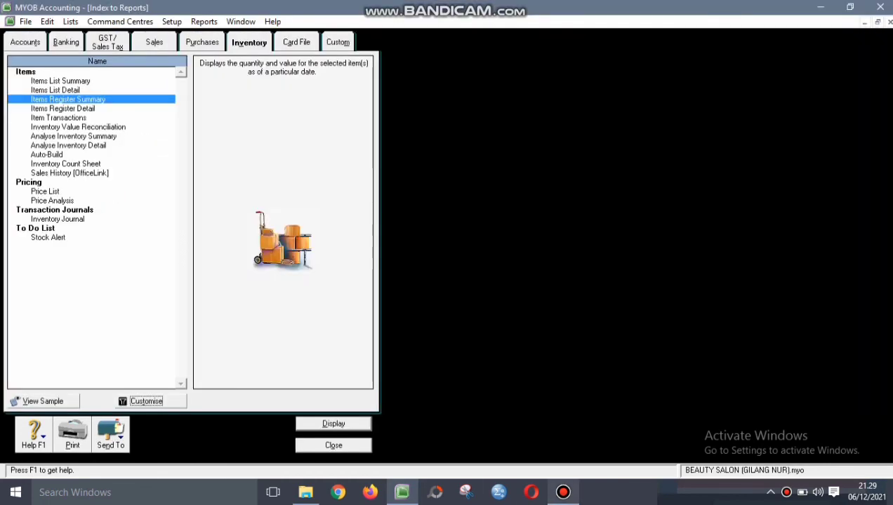
key("Escape")
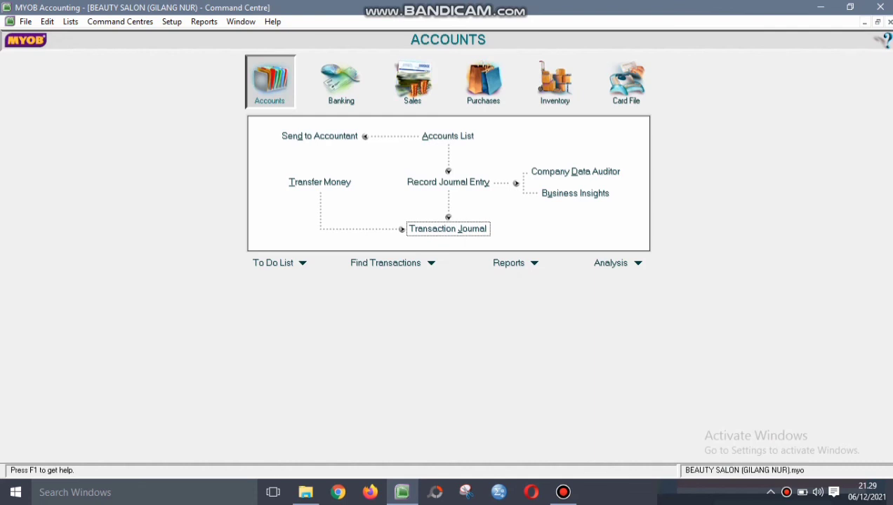